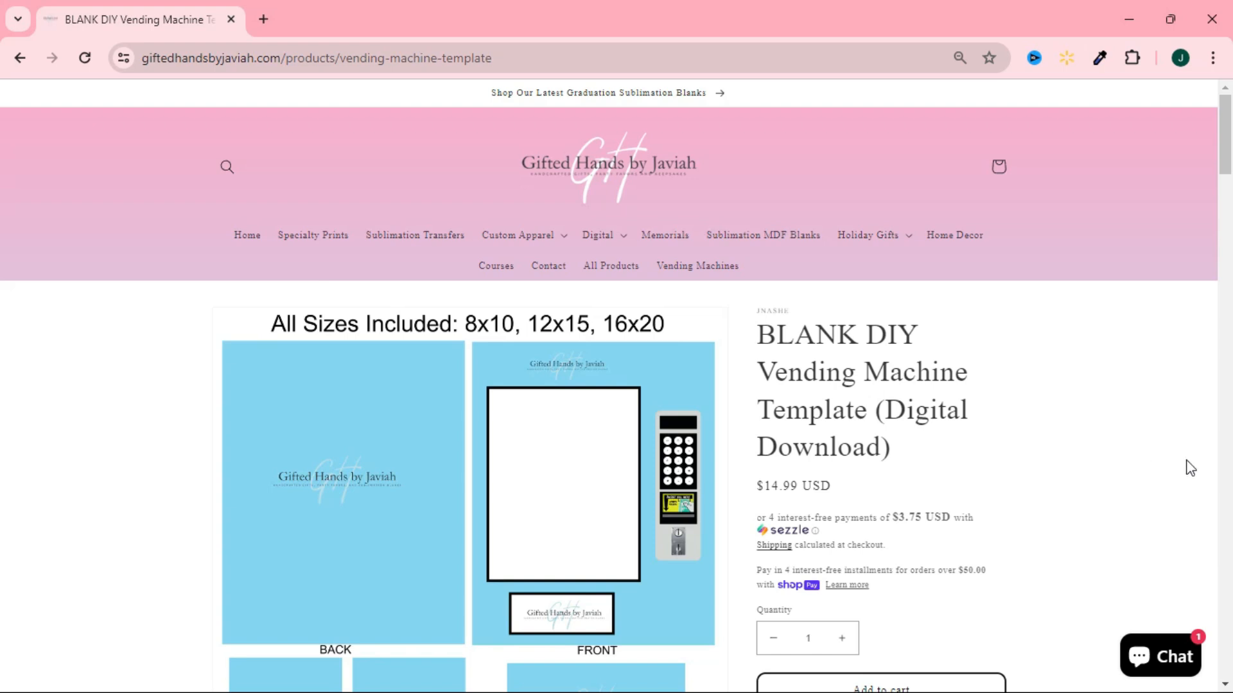
Look over the Digital category options and the blank DIY vending machine template's preview images, included file formats and sizes.
{"action": "left_click", "coordinate": [592, 237]}
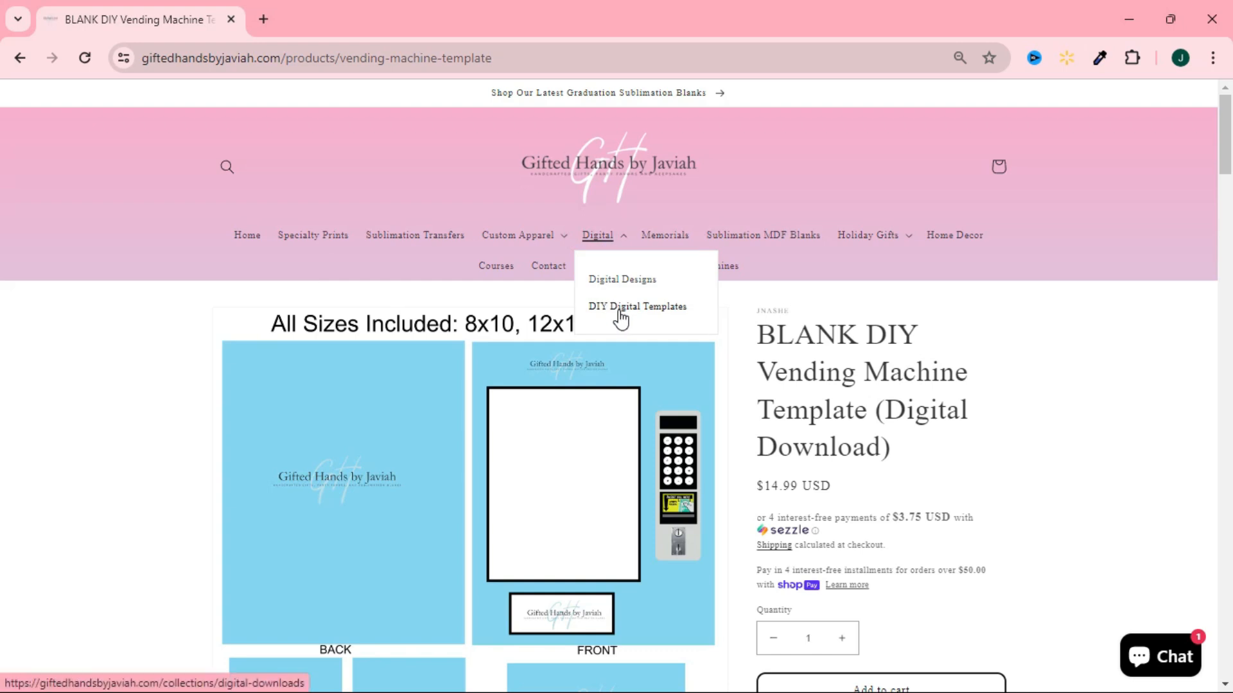
{"action": "left_click", "coordinate": [1003, 405]}
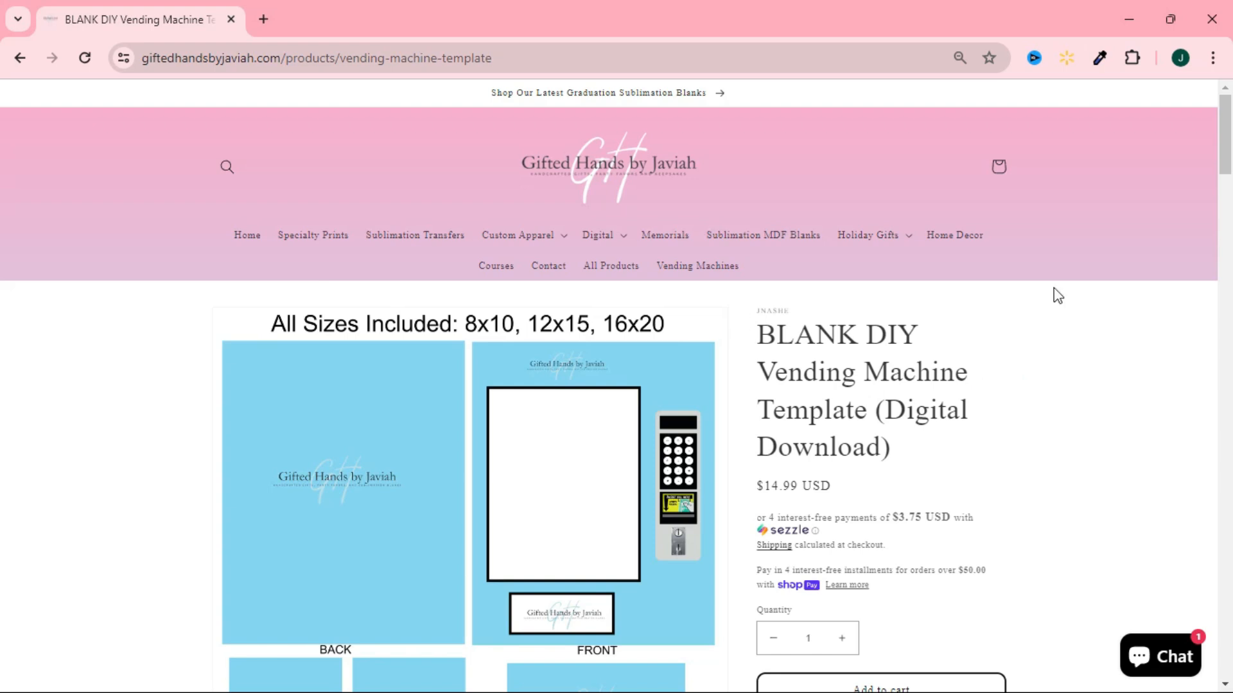
{"action": "mouse_move", "coordinate": [1228, 170]}
{"action": "left_mouse_down"}
{"action": "mouse_move", "coordinate": [1228, 199]}
{"action": "mouse_move", "coordinate": [1229, 181]}
{"action": "left_mouse_up"}
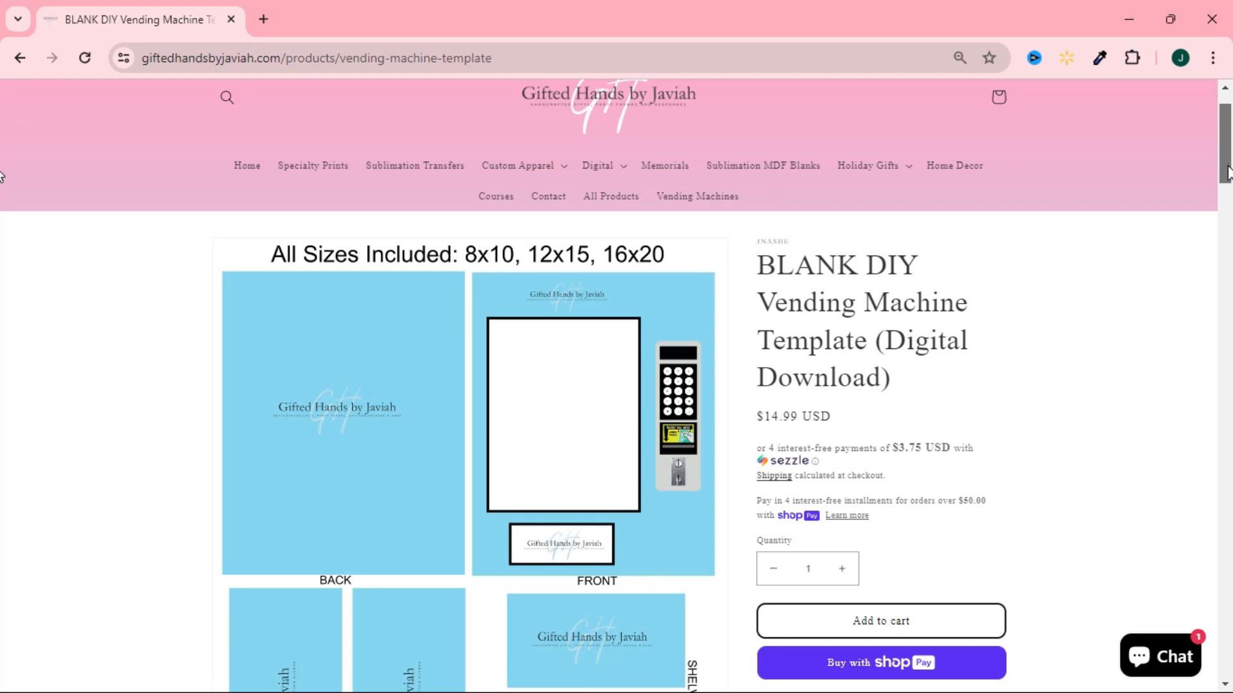
{"action": "left_click_drag", "start_coordinate": [1228, 173], "coordinate": [1228, 253]}
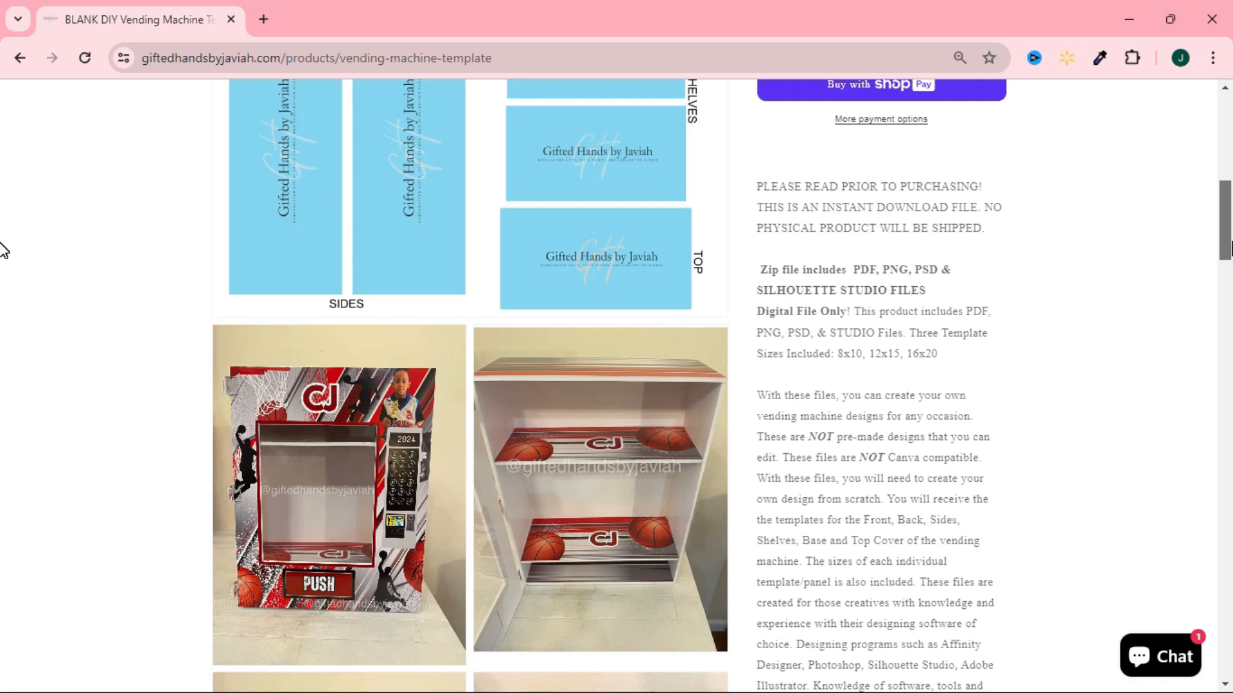
{"action": "scroll", "coordinate": [3, 251], "scroll_direction": "up", "scroll_amount": 6}
{"action": "left_click_drag", "start_coordinate": [1230, 175], "coordinate": [1224, 156]}
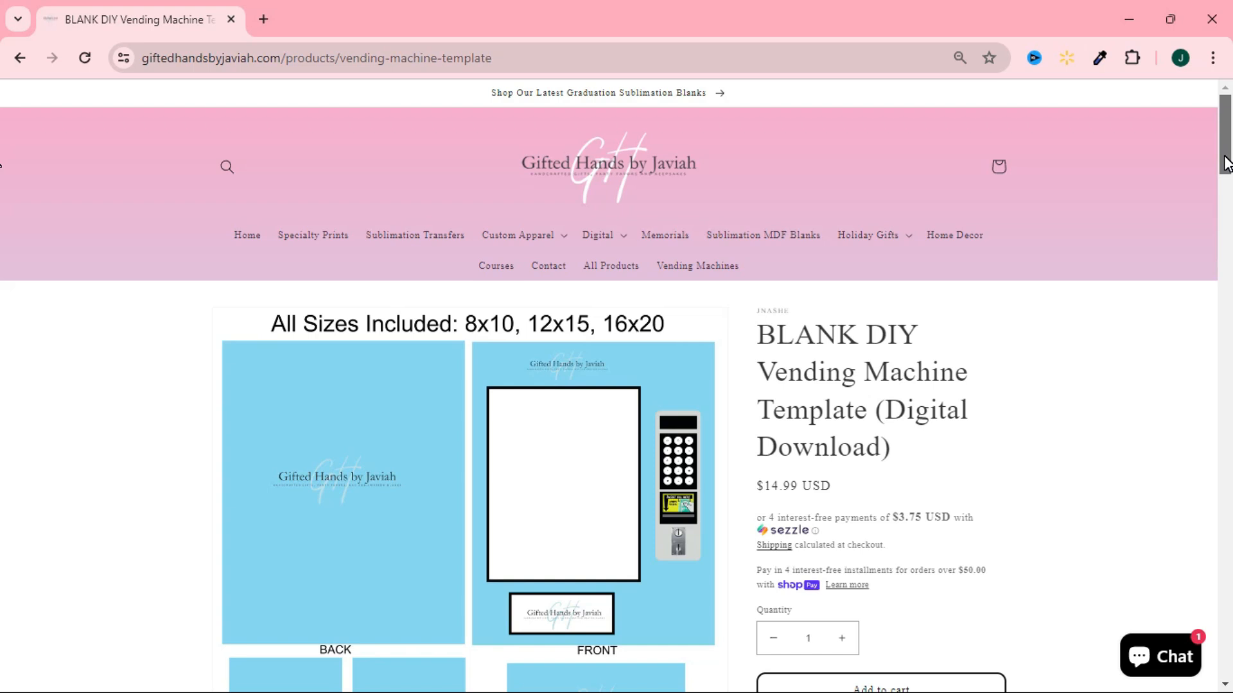
Merge the 12x15 vending machine template from the GHBJ 12x15 folder into the blank Silhouette Studio document.
{"action": "left_click", "coordinate": [811, 461]}
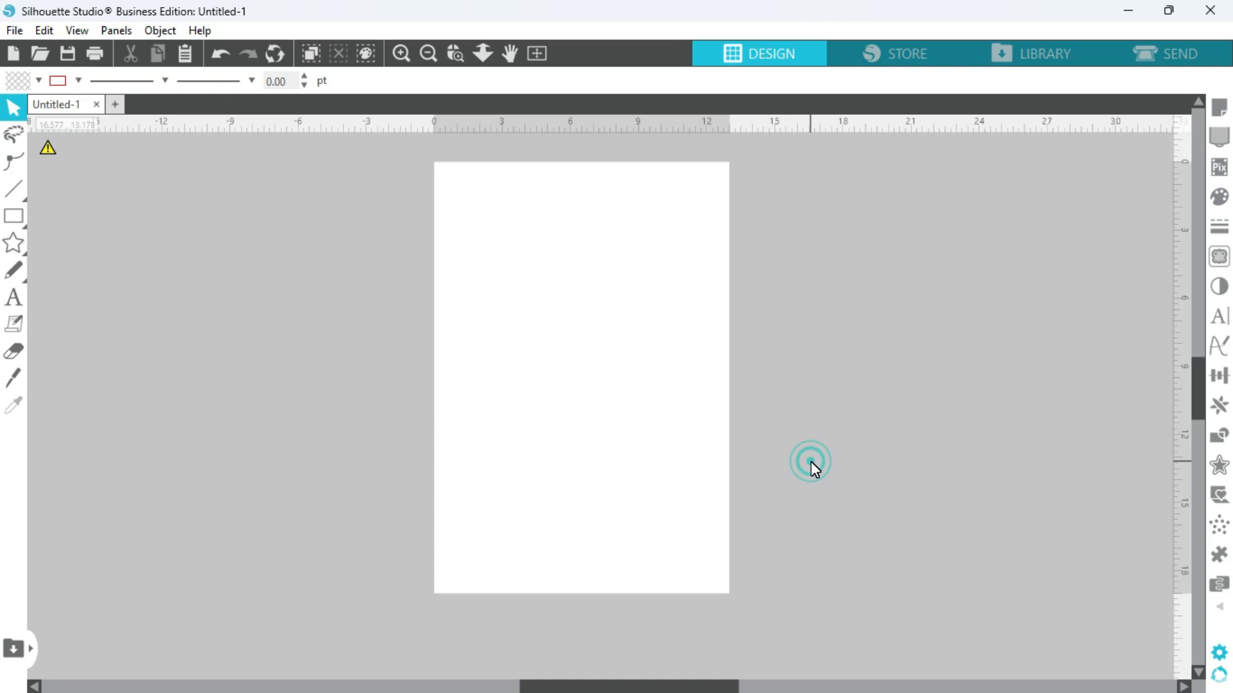
{"action": "left_click", "coordinate": [14, 30]}
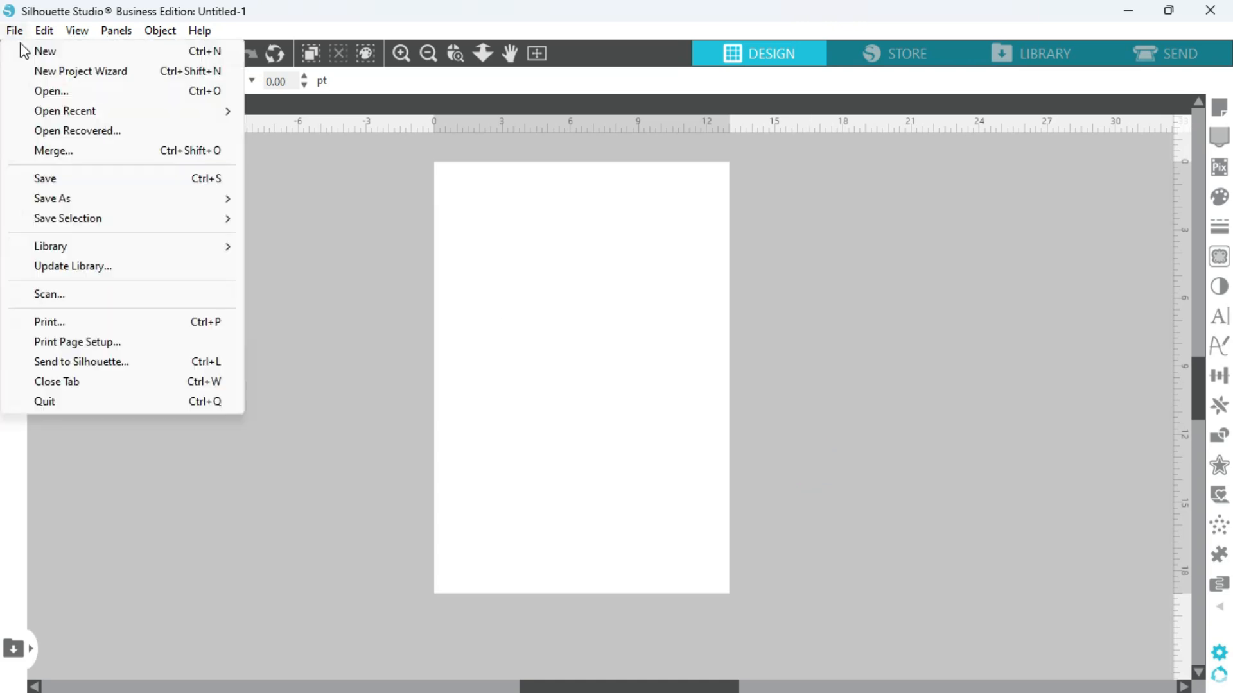
{"action": "left_click", "coordinate": [83, 155]}
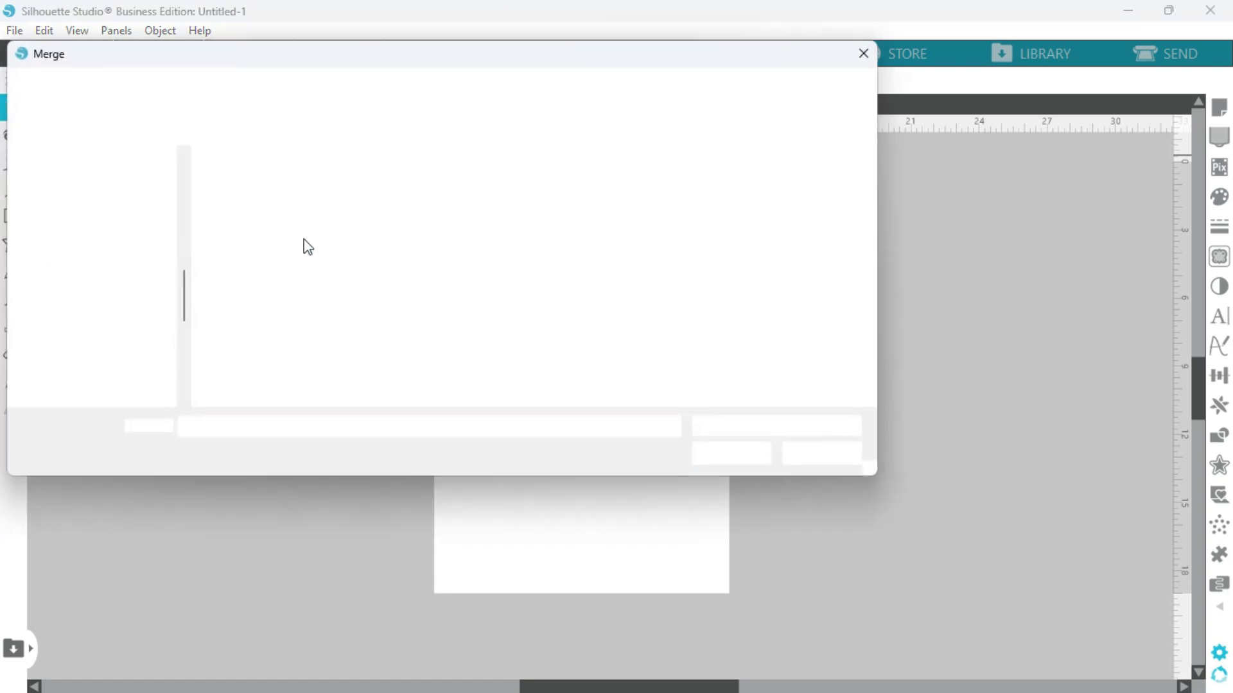
{"action": "left_click", "coordinate": [707, 454]}
{"action": "left_click", "coordinate": [142, 303]}
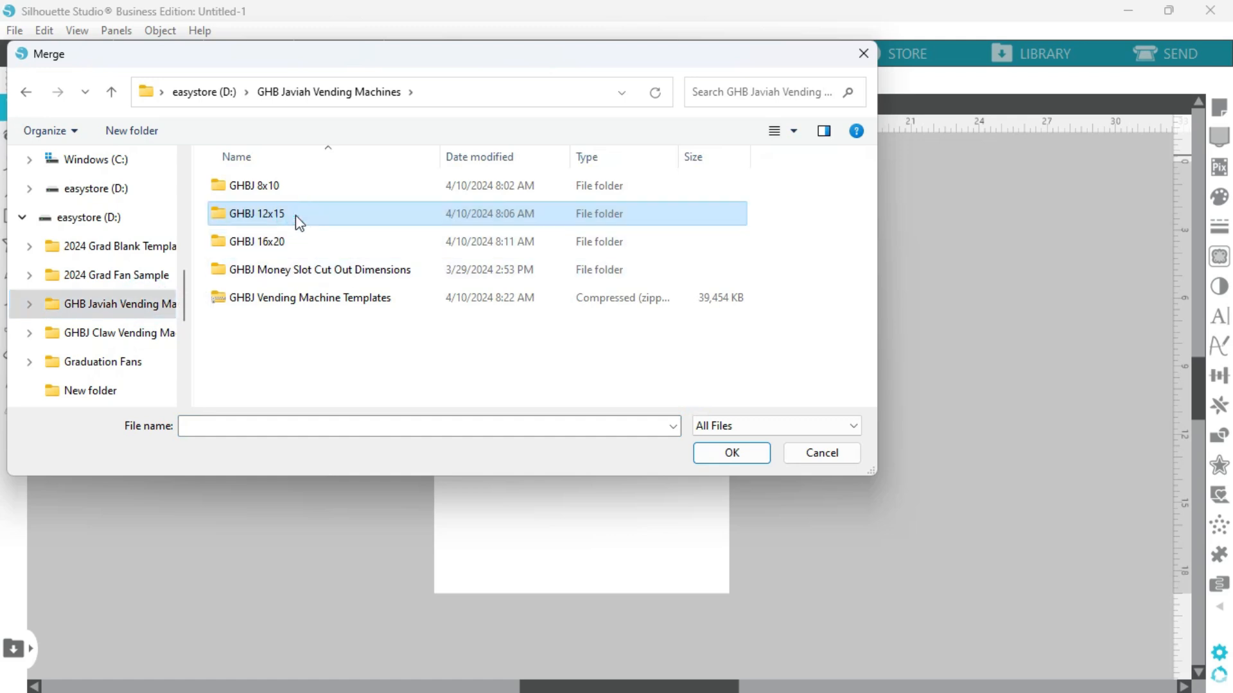
{"action": "double_click", "coordinate": [244, 214]}
{"action": "left_click", "coordinate": [270, 269]}
{"action": "left_click", "coordinate": [717, 454]}
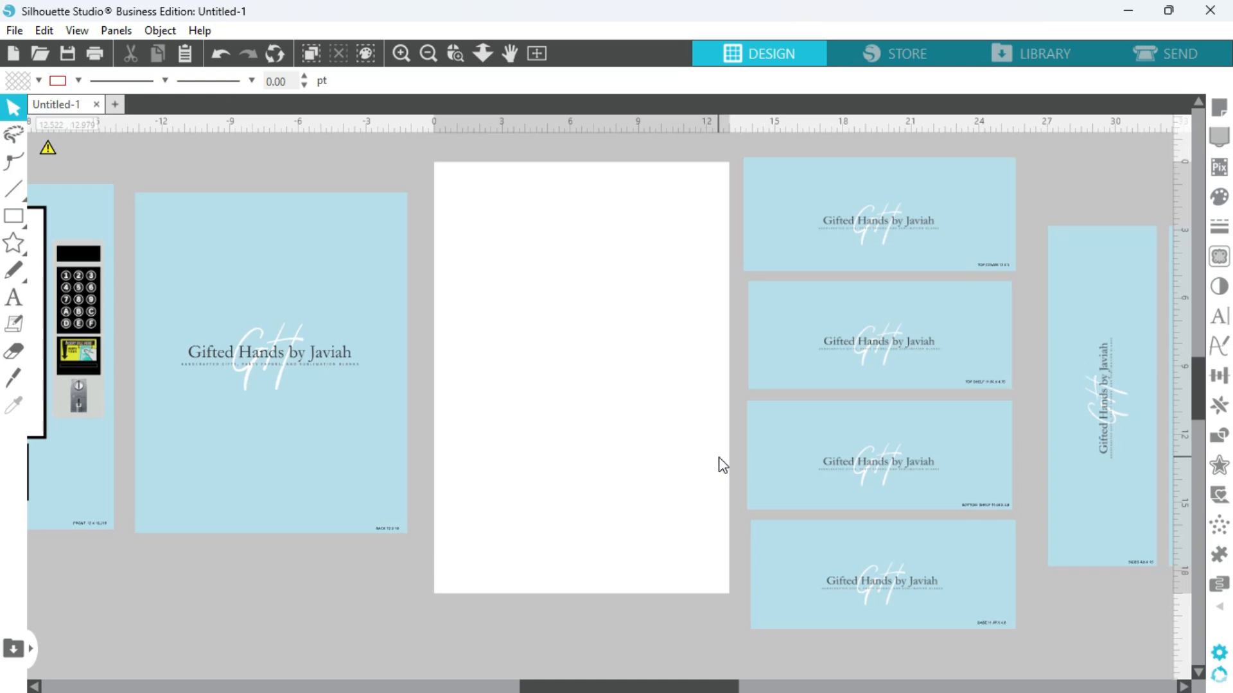
Ungroup the 12 x 15 in back panel template so its logo and size label can be selected separately.
{"action": "left_click", "coordinate": [427, 54]}
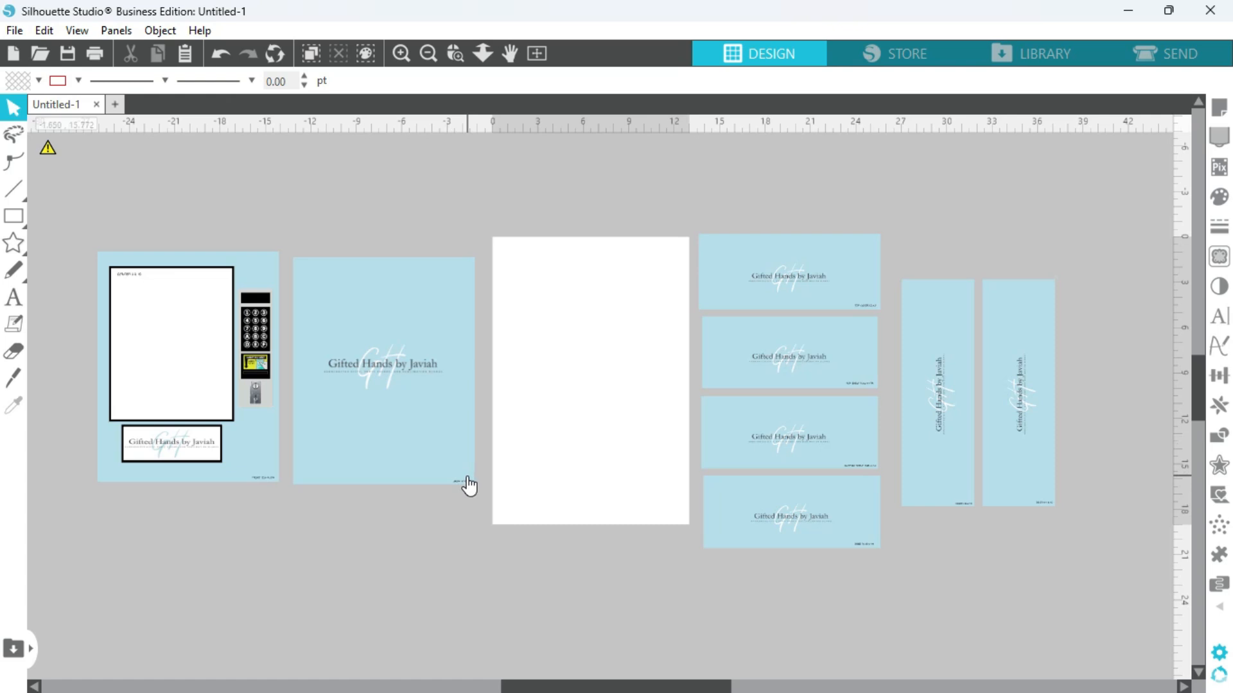
{"action": "left_click", "coordinate": [417, 434]}
{"action": "right_click", "coordinate": [418, 434]}
{"action": "left_click", "coordinate": [487, 486]}
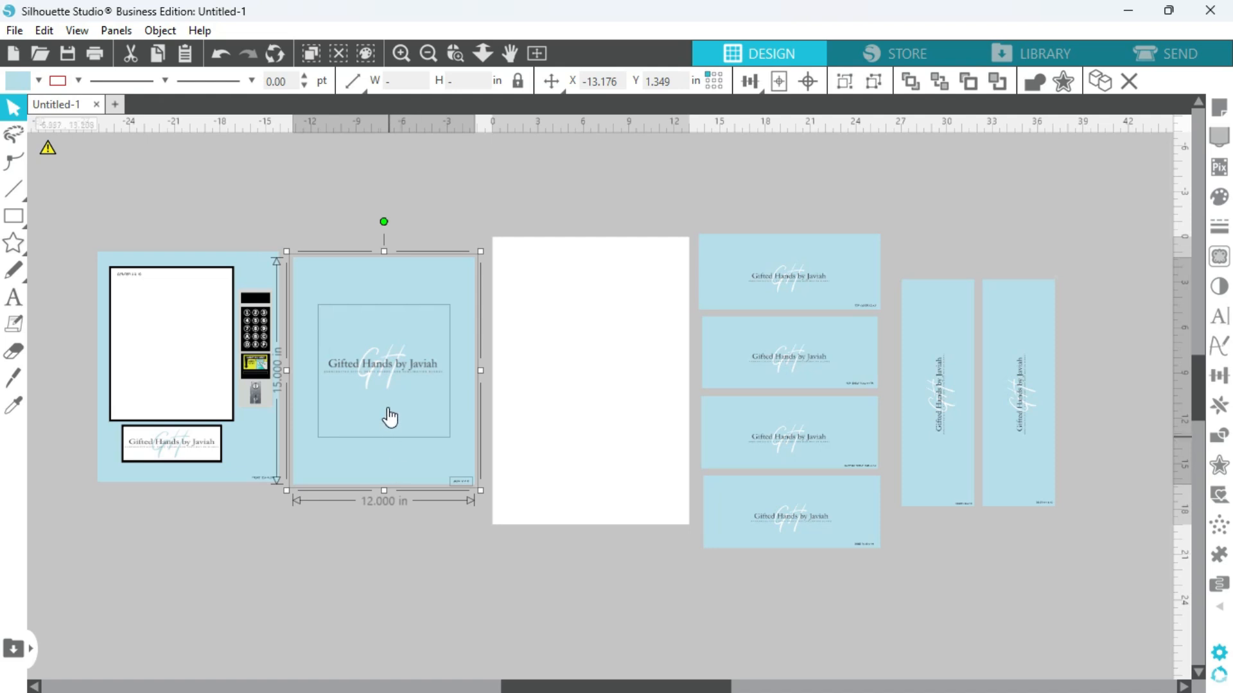
{"action": "left_click", "coordinate": [393, 512]}
Delete the Gifted Hands by Javiah logo from the back panel and move the panel's size label just below it.
{"action": "left_click", "coordinate": [383, 363]}
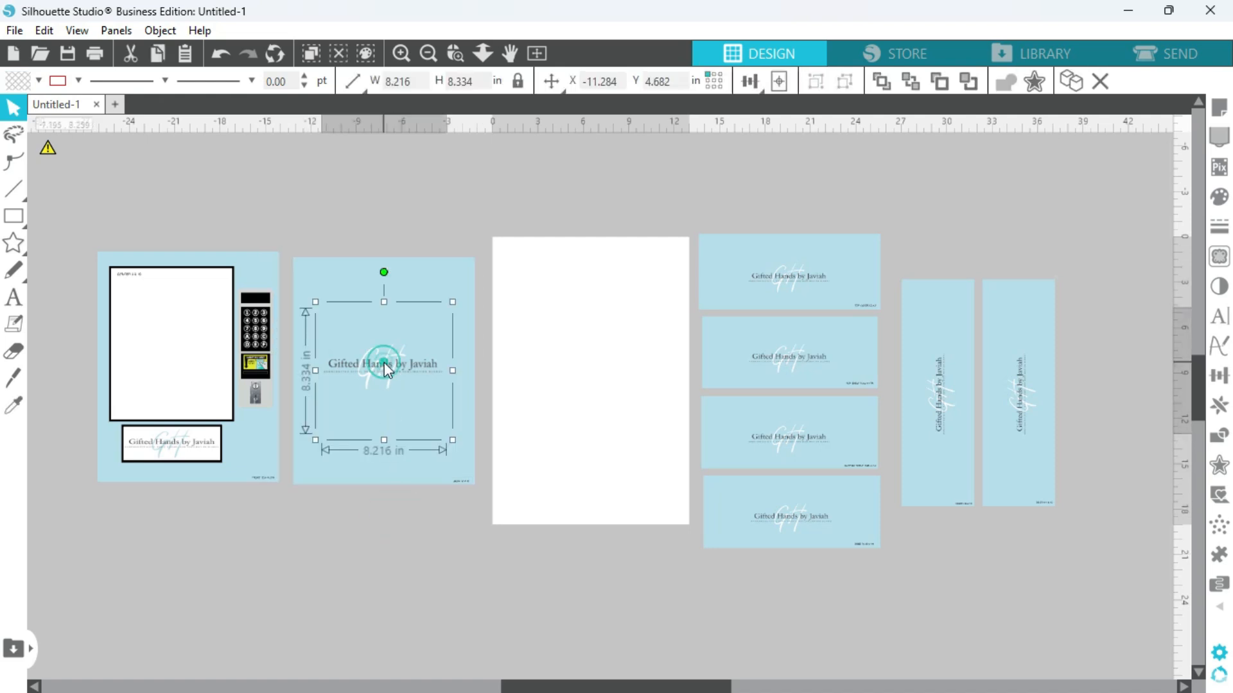
{"action": "left_click", "coordinate": [340, 276]}
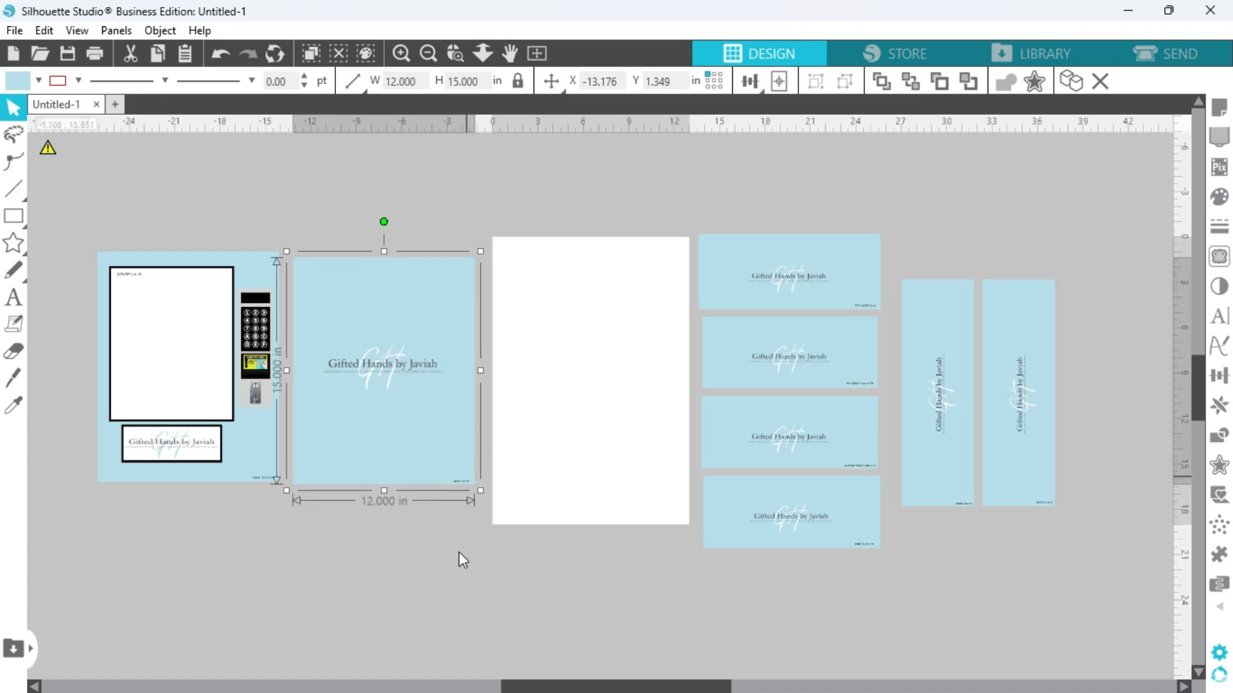
{"action": "left_click", "coordinate": [454, 578]}
{"action": "left_click", "coordinate": [379, 361]}
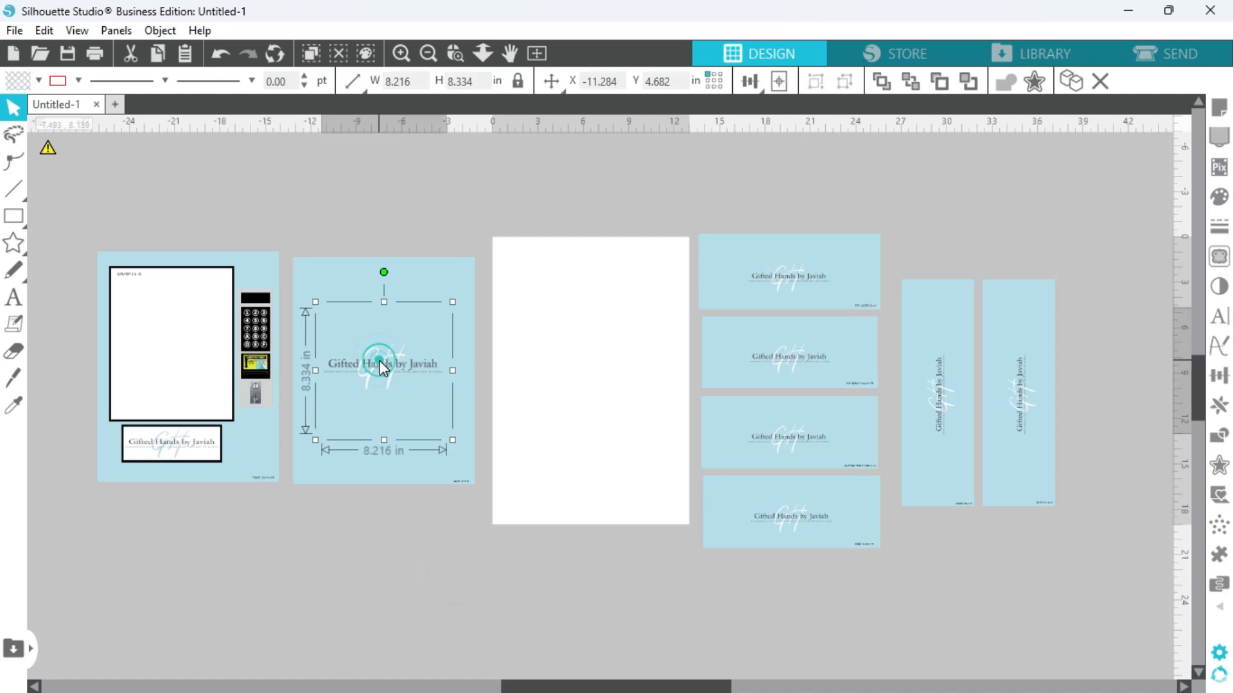
{"action": "key", "text": "Delete"}
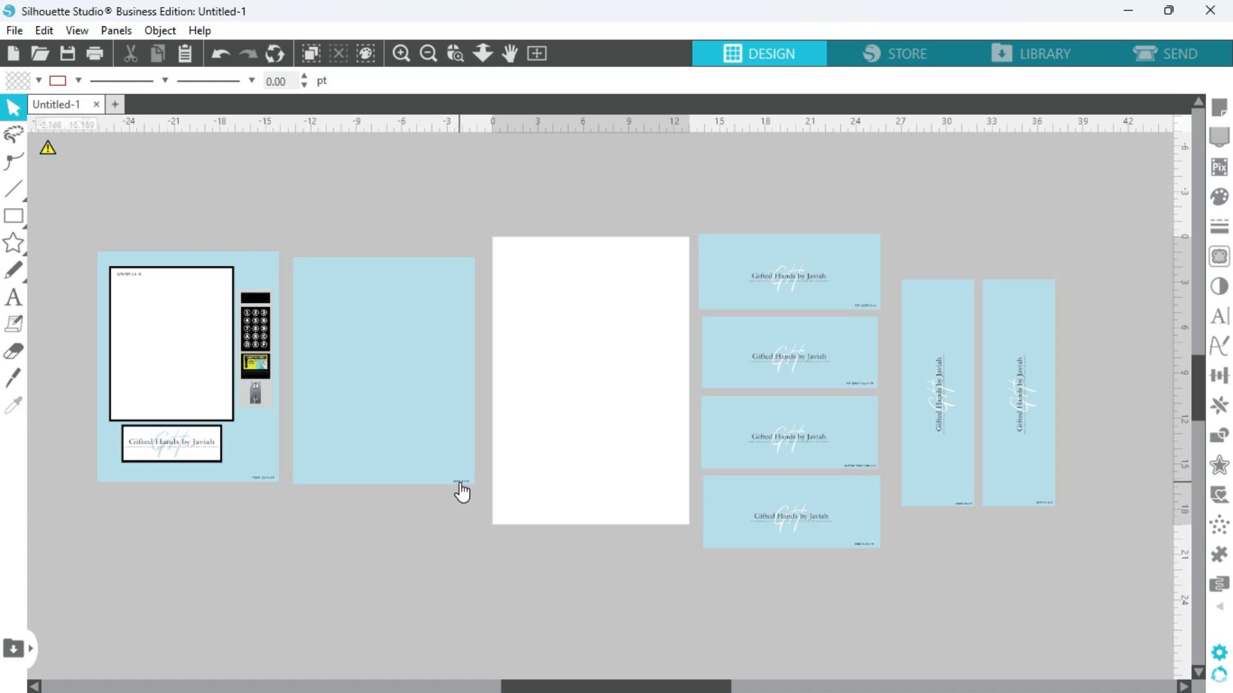
{"action": "left_click_drag", "start_coordinate": [461, 491], "coordinate": [462, 536]}
{"action": "left_click", "coordinate": [524, 613]}
Select the front panel's push slot, keypad and window pieces individually, and nudge the keypad slightly toward the window.
{"action": "left_click_drag", "start_coordinate": [624, 686], "coordinate": [572, 685]}
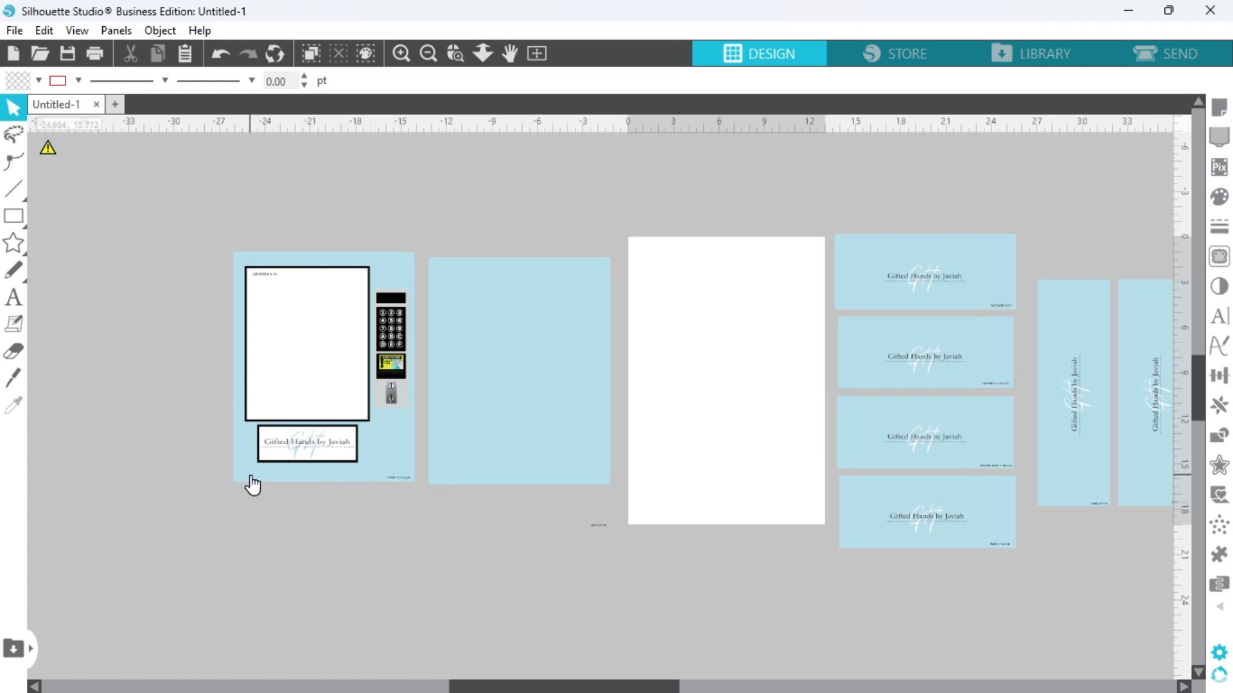
{"action": "left_click", "coordinate": [314, 450]}
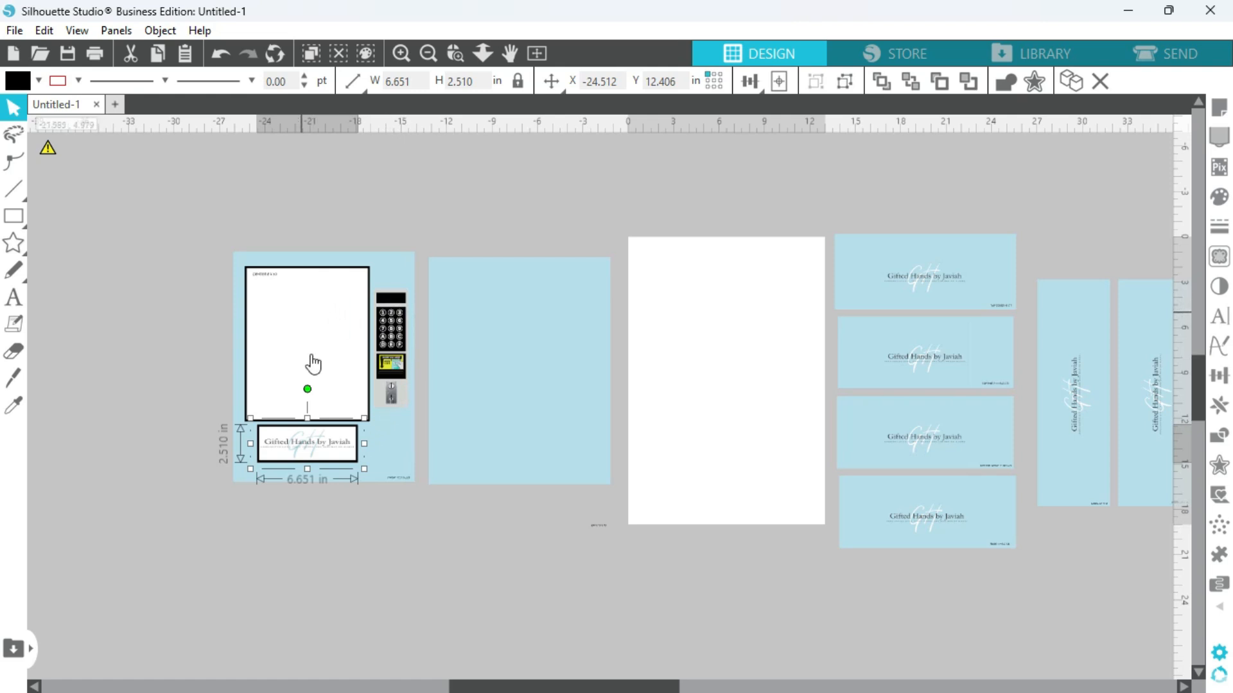
{"action": "left_click", "coordinate": [384, 524]}
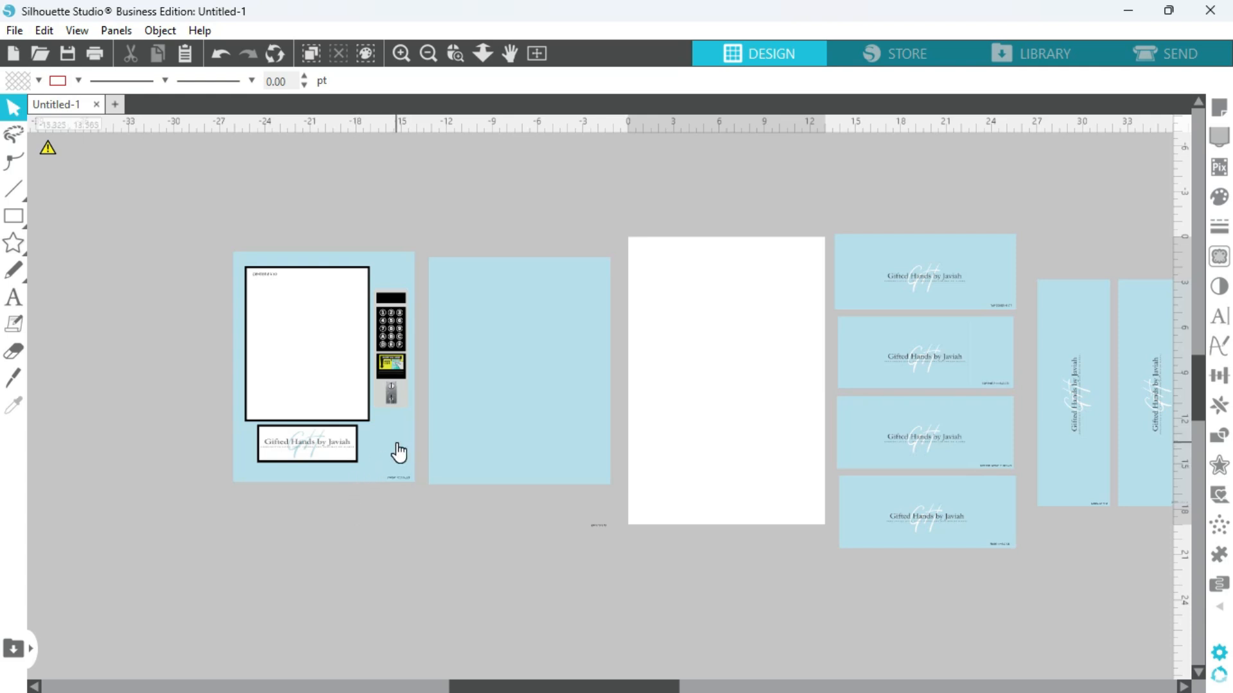
{"action": "left_click", "coordinate": [394, 364]}
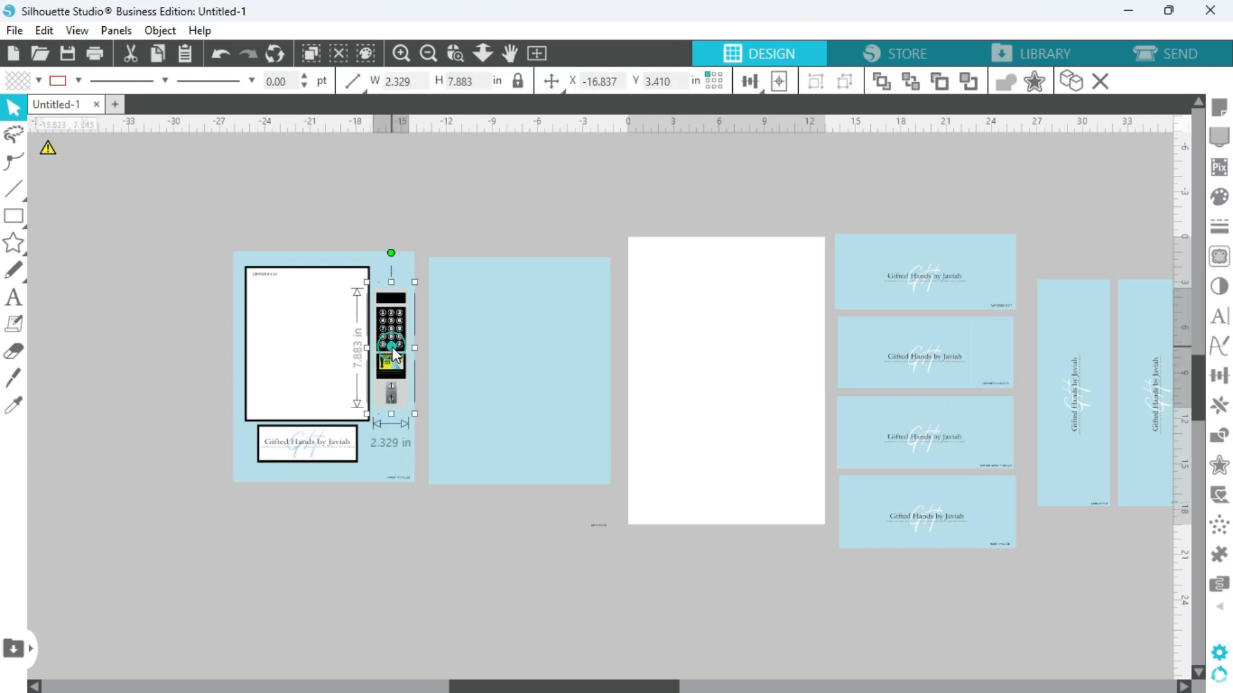
{"action": "left_click", "coordinate": [307, 267]}
{"action": "left_click", "coordinate": [316, 443]}
{"action": "left_click", "coordinate": [290, 359]}
{"action": "left_click", "coordinate": [441, 526]}
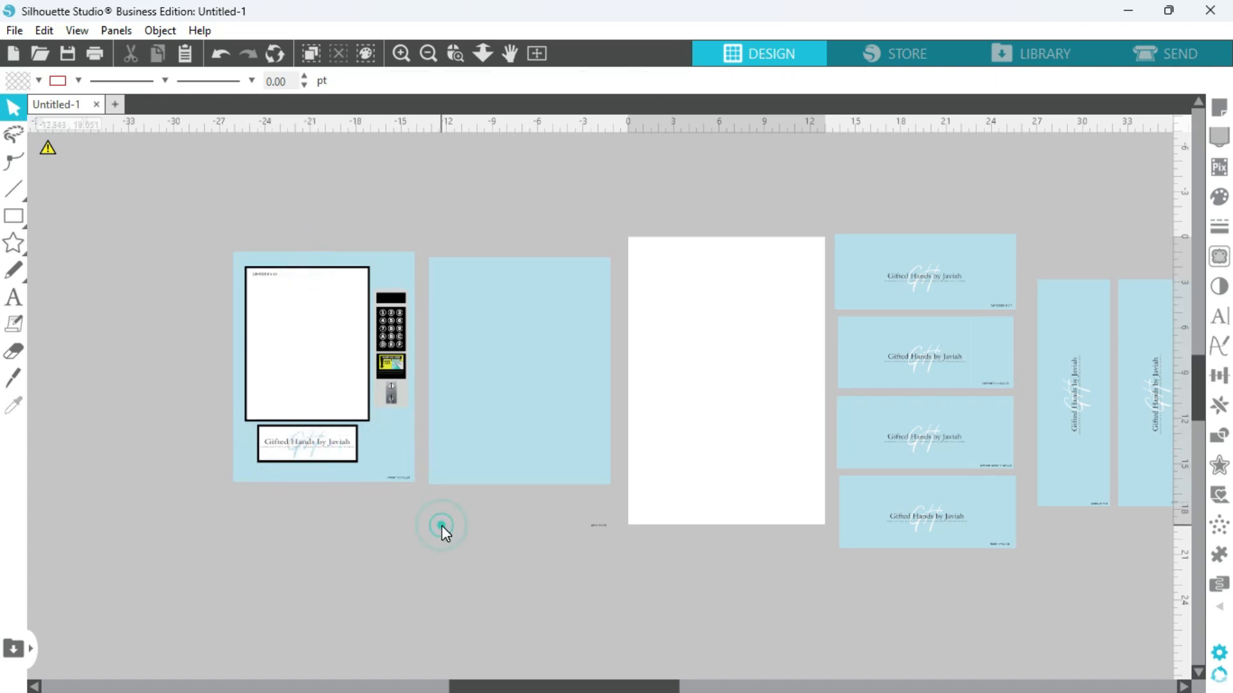
{"action": "mouse_move", "coordinate": [385, 358]}
{"action": "left_mouse_down"}
{"action": "mouse_move", "coordinate": [441, 421]}
{"action": "mouse_move", "coordinate": [376, 352]}
{"action": "left_mouse_up"}
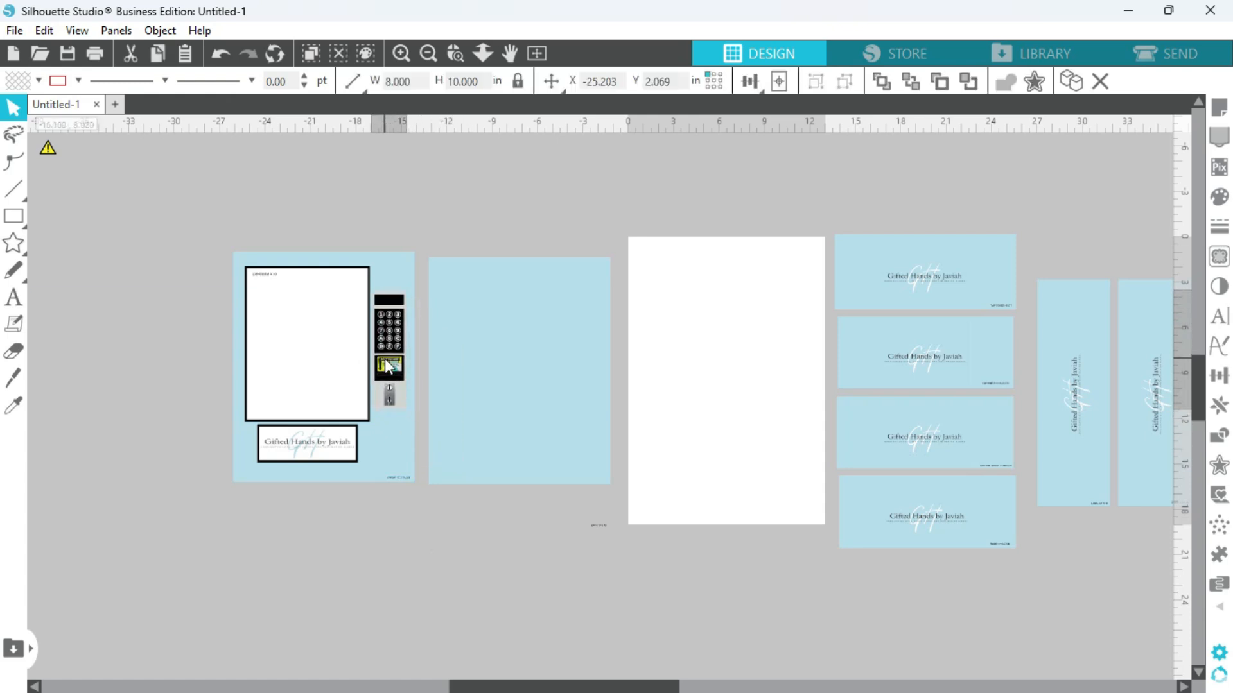
{"action": "left_click", "coordinate": [401, 512]}
Move the red and gold background image slightly upward beneath the template panels.
{"action": "left_click_drag", "start_coordinate": [504, 686], "coordinate": [540, 692]}
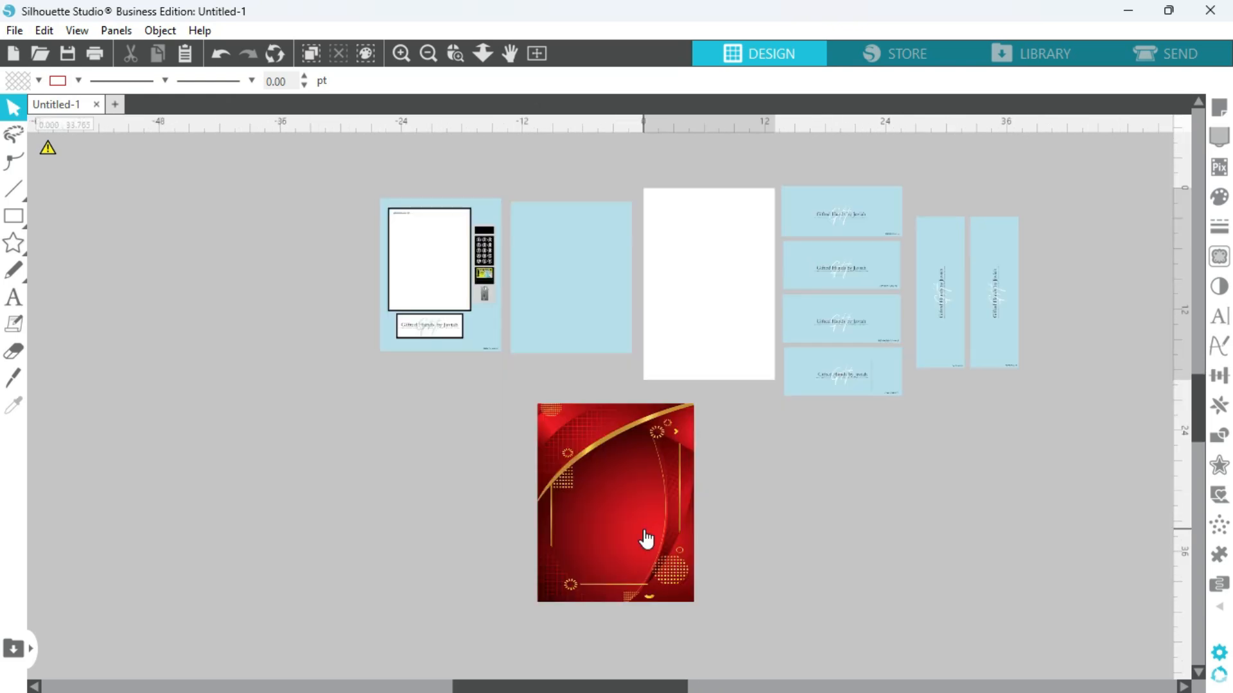
{"action": "left_click_drag", "start_coordinate": [644, 531], "coordinate": [636, 520]}
{"action": "key", "text": "Escape"}
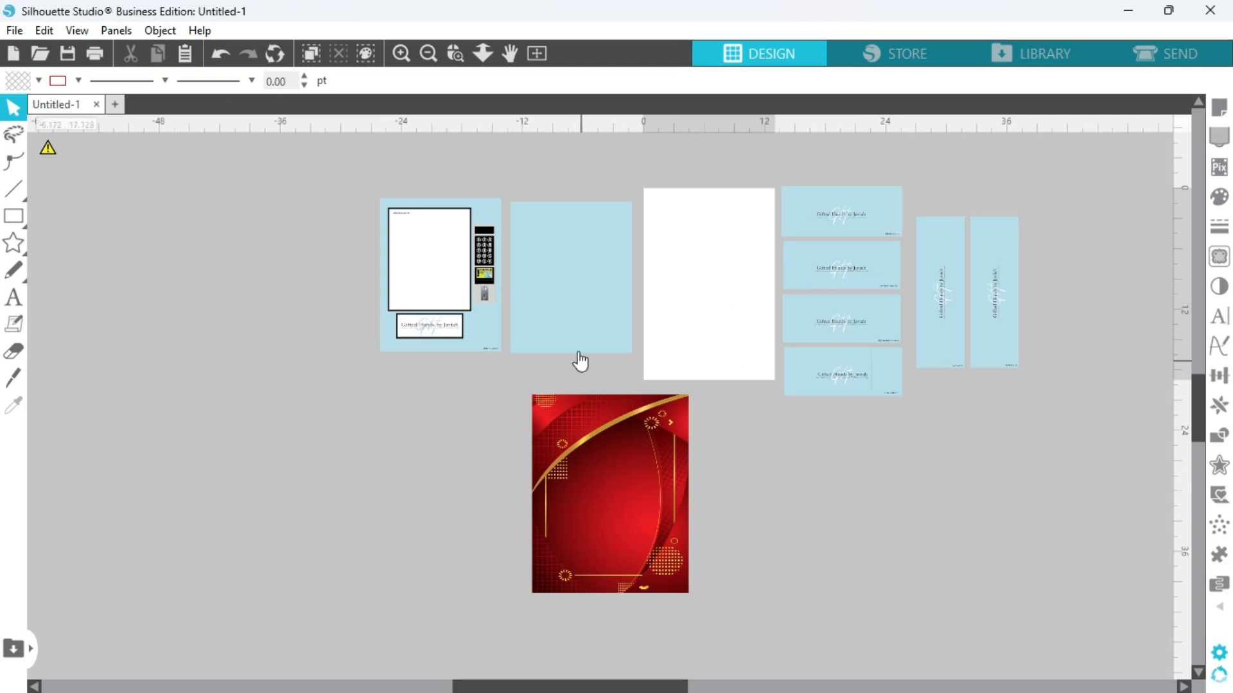
{"action": "left_click", "coordinate": [597, 474]}
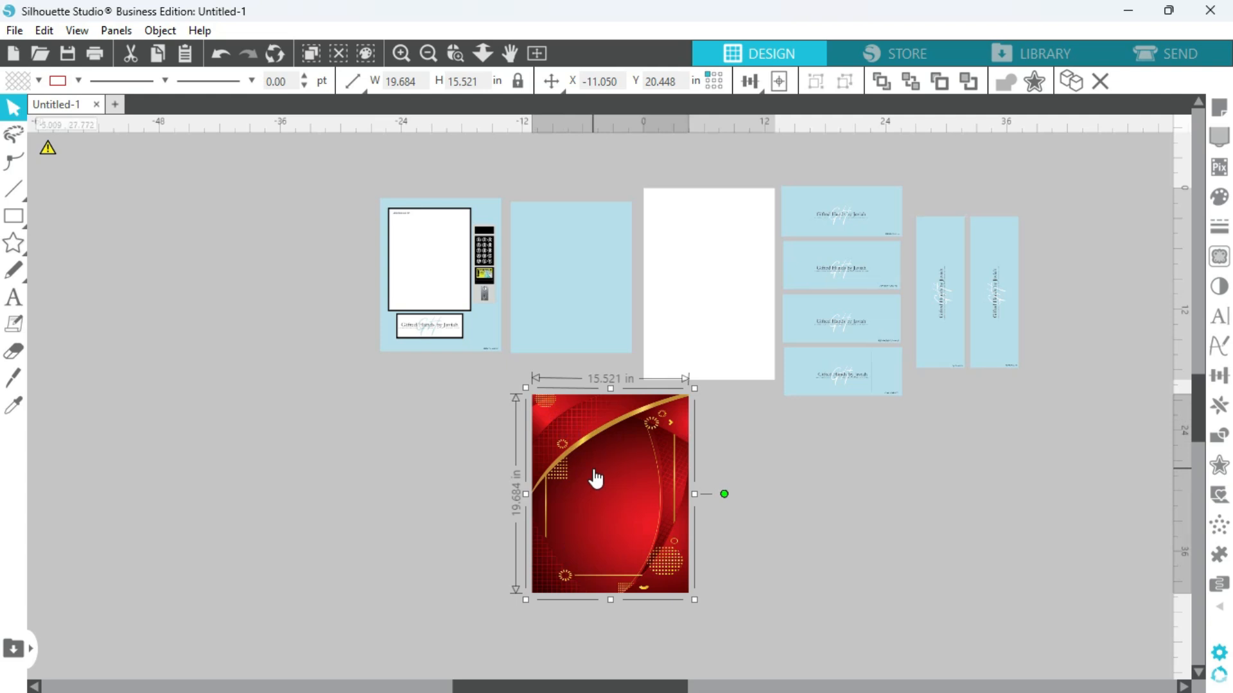
{"action": "left_click", "coordinate": [739, 498]}
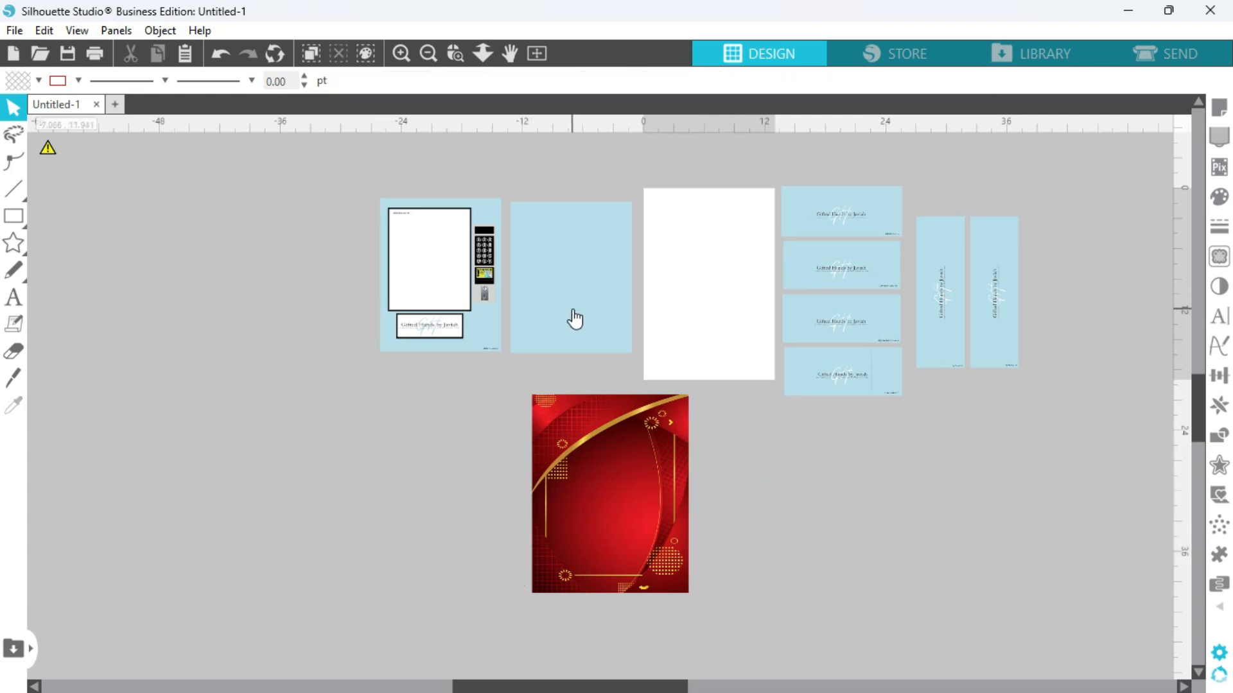
Unlock the red background's aspect ratio and try to size it to 12 in wide by 15 in high.
{"action": "left_click", "coordinate": [585, 475]}
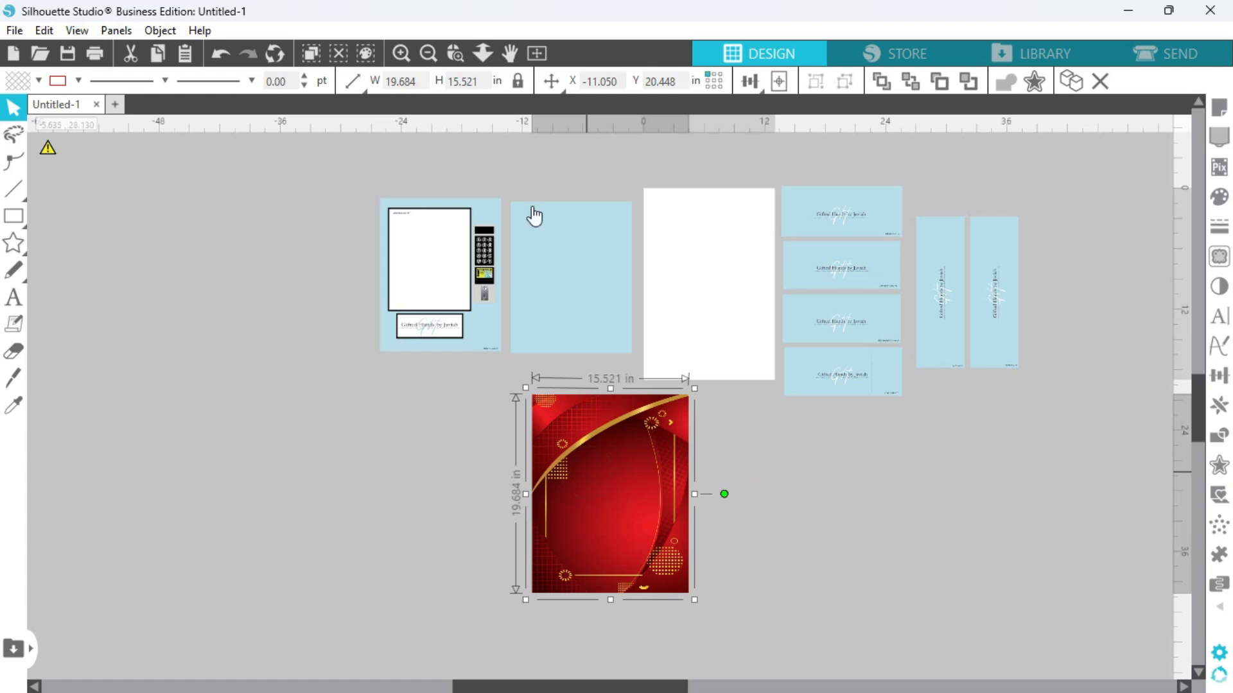
{"action": "left_click", "coordinate": [518, 81]}
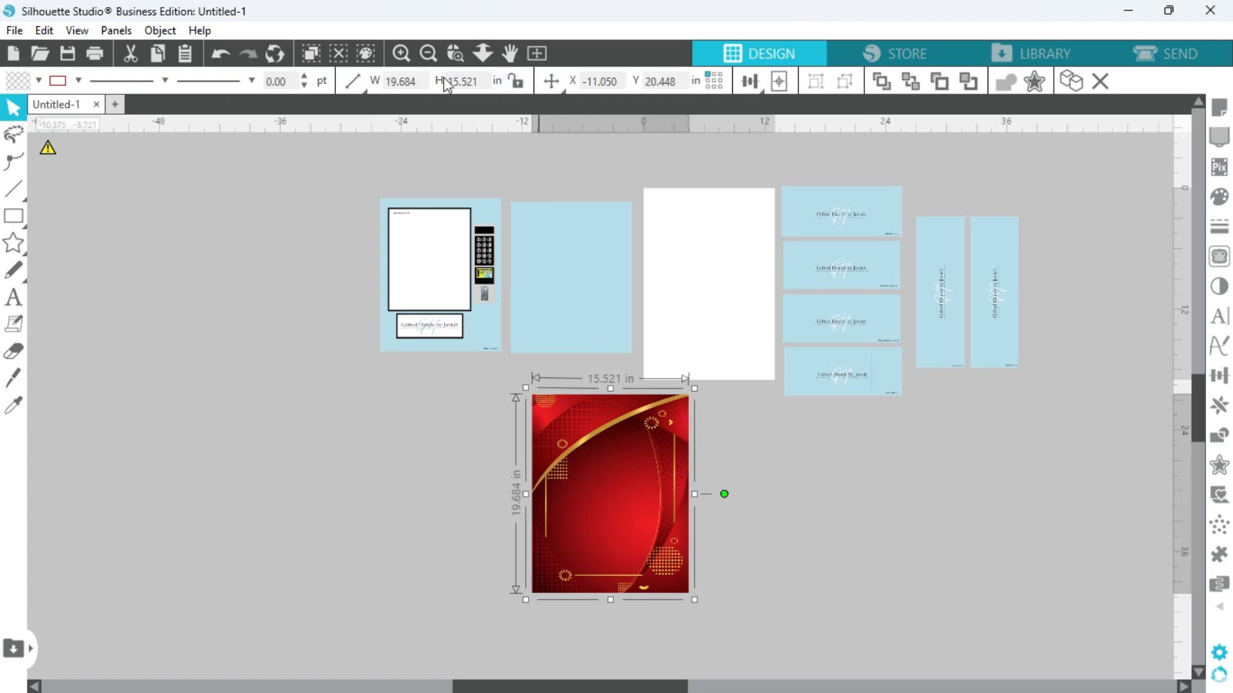
{"action": "double_click", "coordinate": [418, 80]}
{"action": "type", "text": "12"}
{"action": "double_click", "coordinate": [452, 85]}
{"action": "type", "text": "15"}
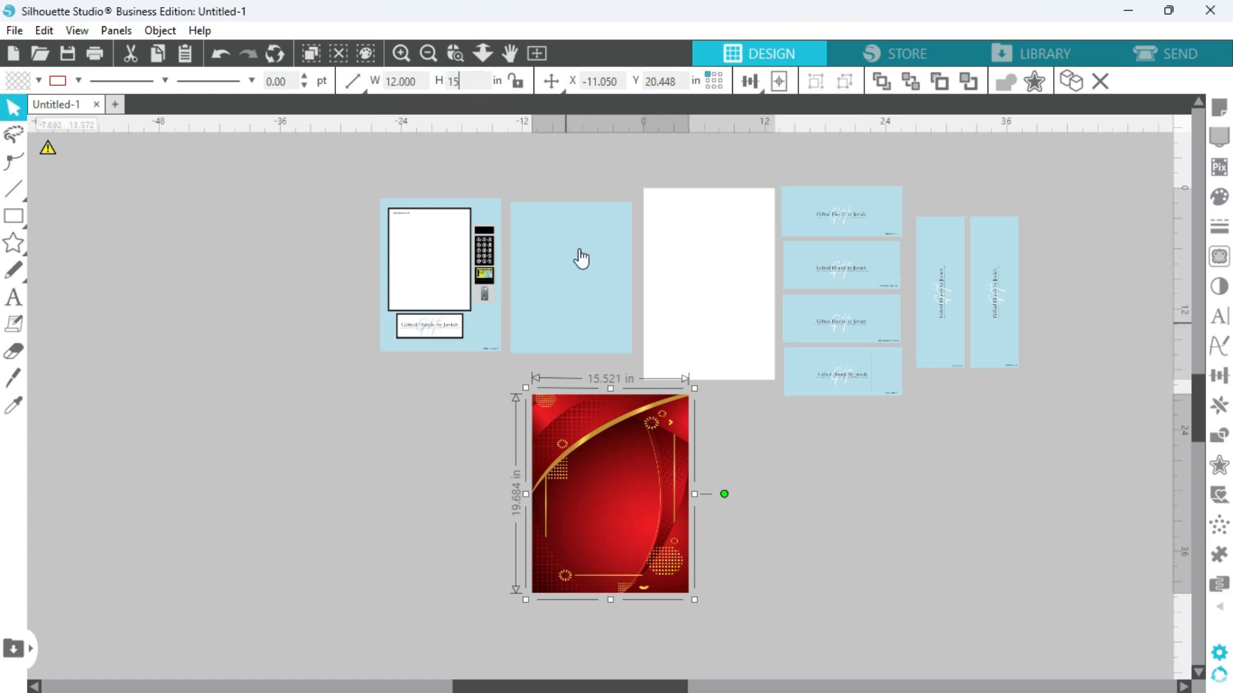
{"action": "left_click", "coordinate": [740, 466]}
Set the red background's width to 12 in and its height to 15 in.
{"action": "left_click", "coordinate": [640, 489]}
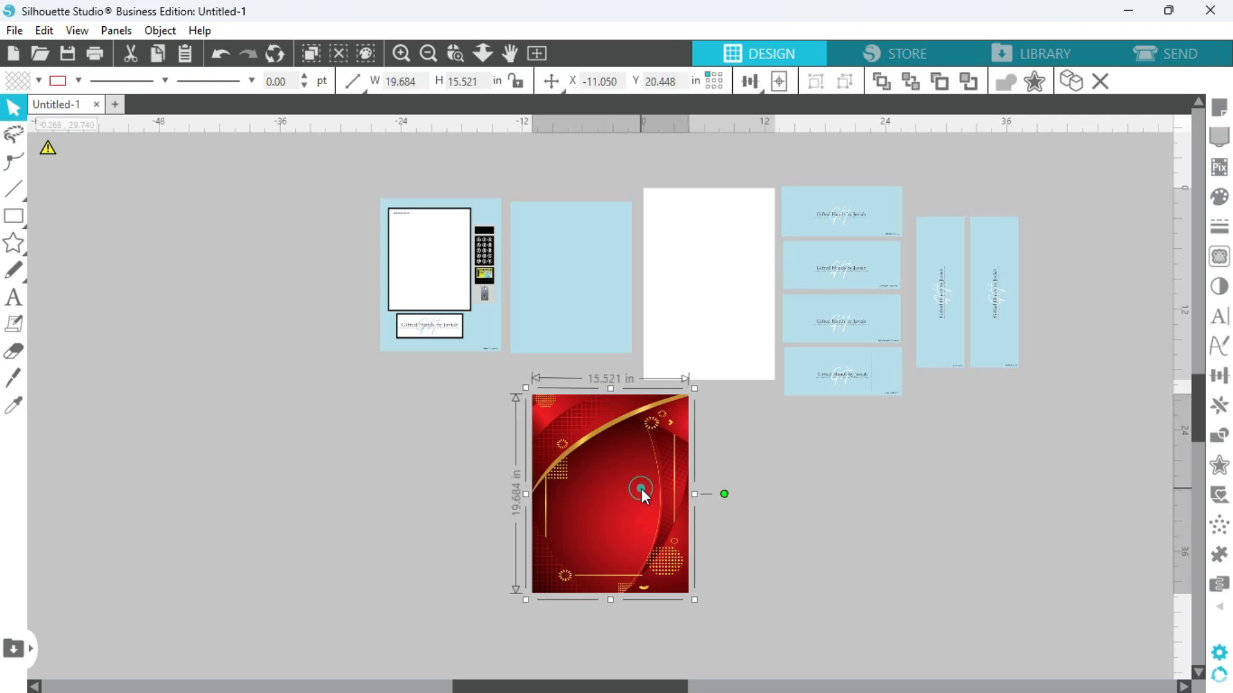
{"action": "left_click_drag", "start_coordinate": [416, 82], "coordinate": [371, 80]}
{"action": "type", "text": "12"}
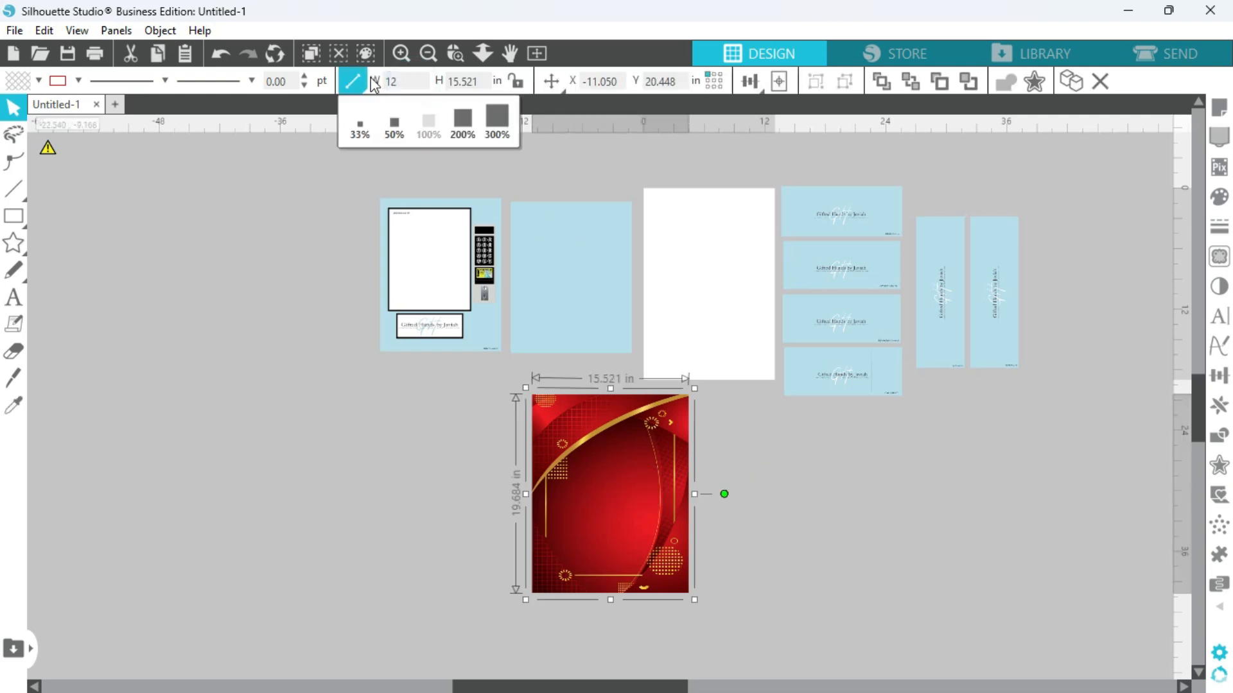
{"action": "left_click", "coordinate": [475, 81]}
{"action": "key", "text": "BackSpace"}
{"action": "key", "text": "BackSpace"}
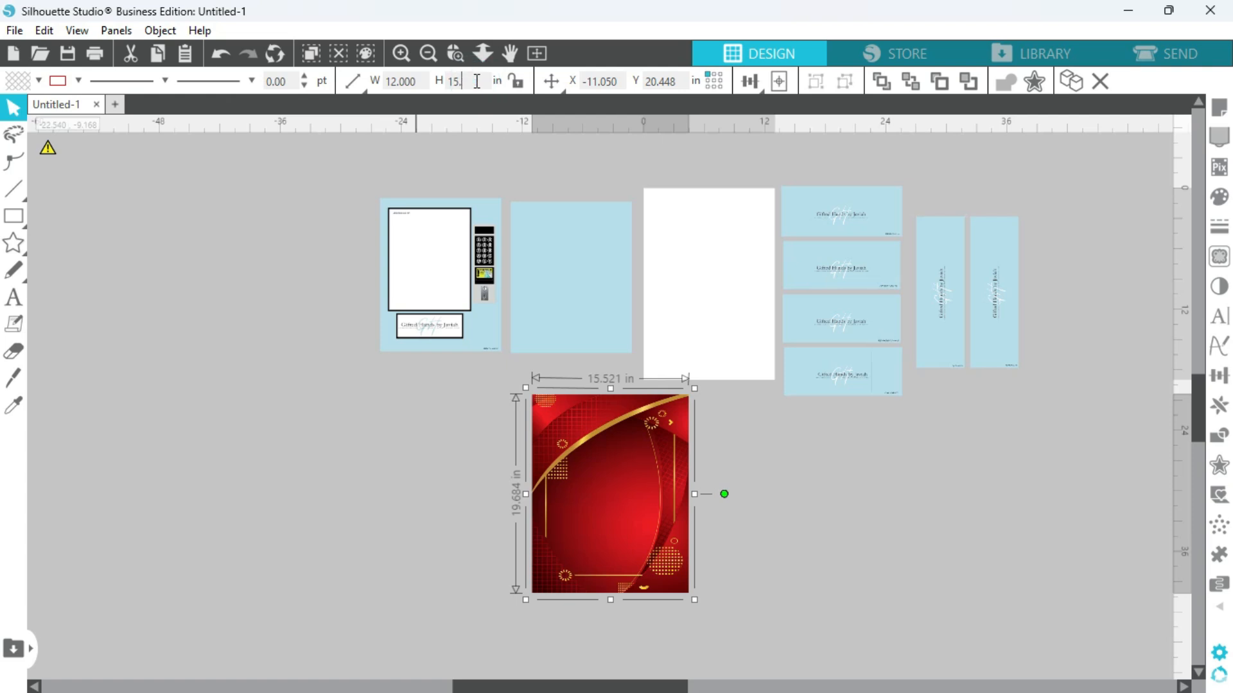
{"action": "type", "text": "0"}
{"action": "key", "text": "Return"}
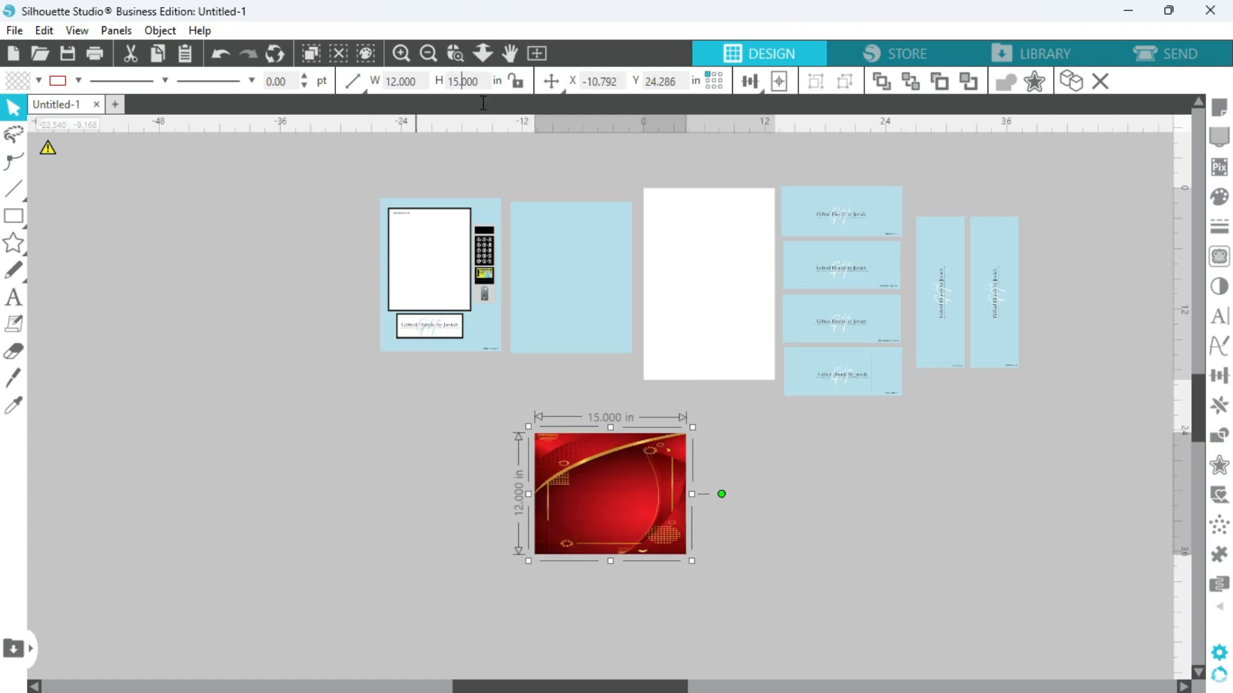
{"action": "left_click", "coordinate": [778, 548]}
Set the red background's width to 15 in and its height to 12 in.
{"action": "left_click", "coordinate": [661, 503]}
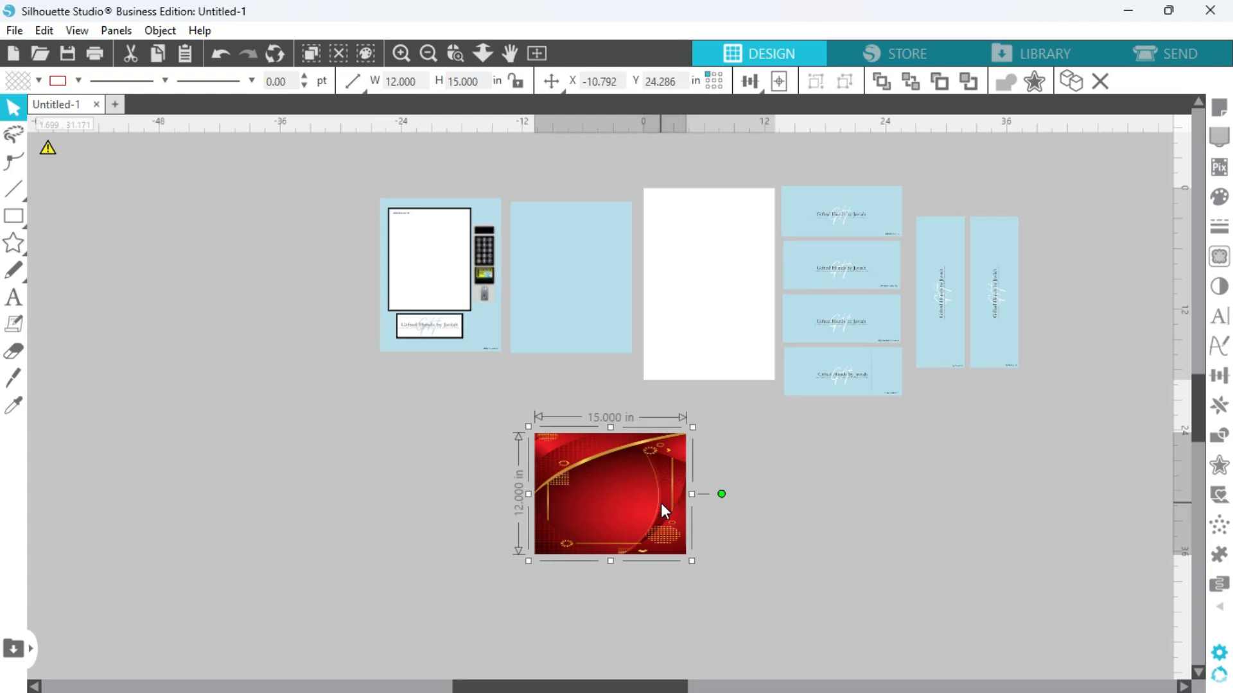
{"action": "left_click", "coordinate": [384, 79]}
{"action": "type", "text": "15"}
{"action": "key", "text": "Tab"}
{"action": "left_click", "coordinate": [455, 79]}
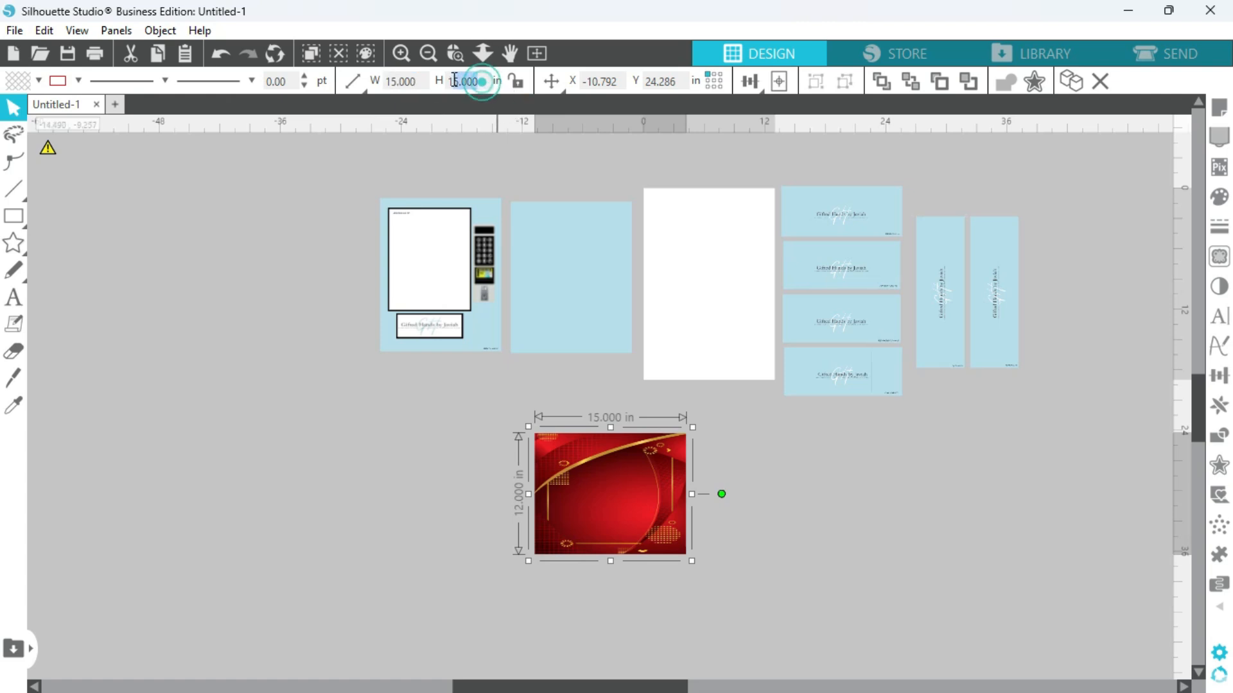
{"action": "type", "text": "12"}
{"action": "key", "text": "Return"}
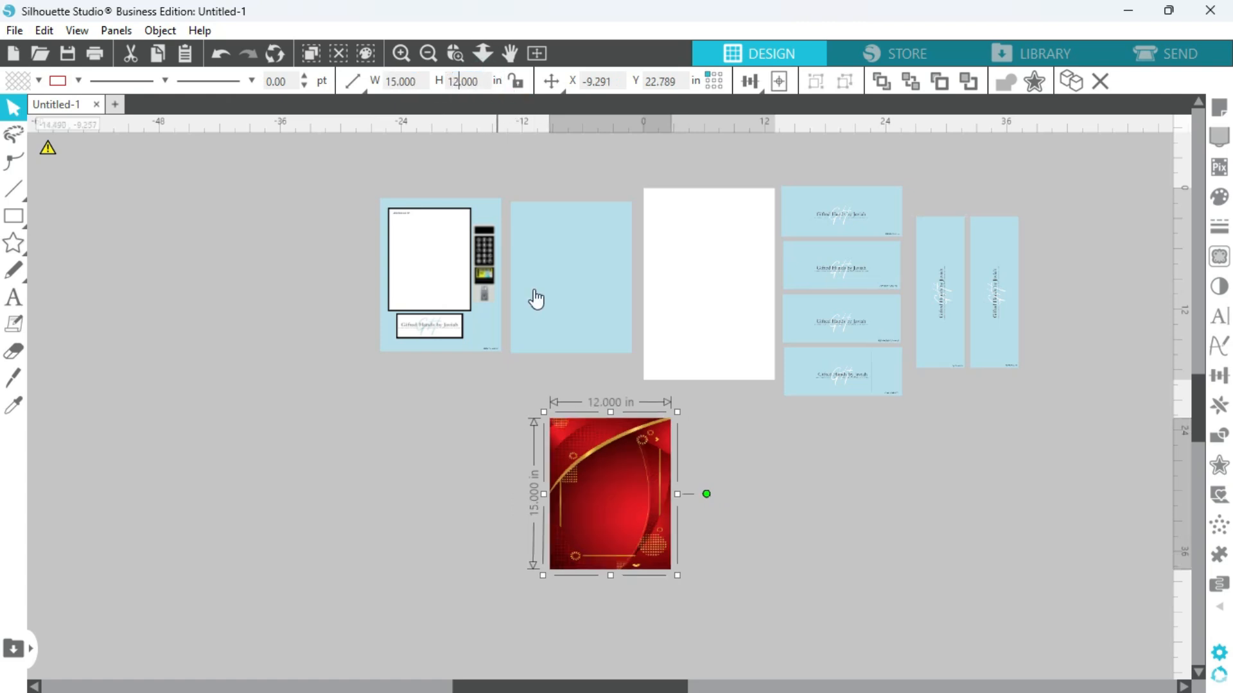
{"action": "left_click", "coordinate": [746, 460]}
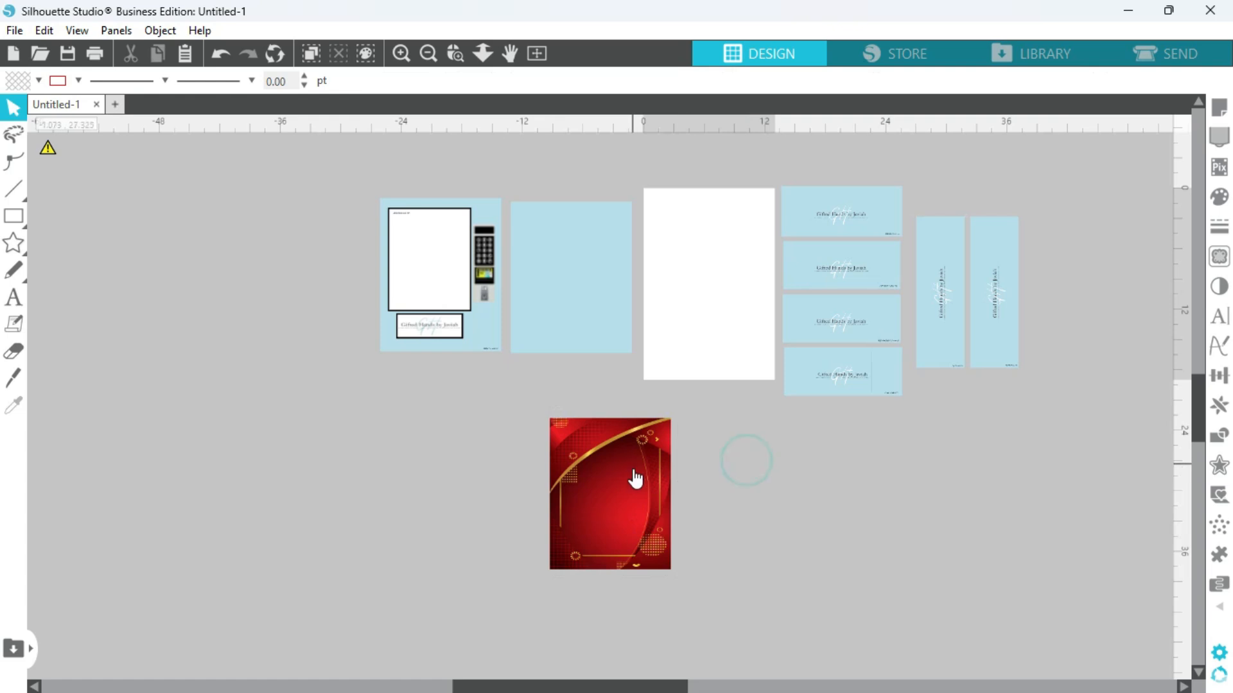
Shift the resized red background slightly to the left, duplicate it, and place the copy far left of the template panels.
{"action": "left_click", "coordinate": [631, 472]}
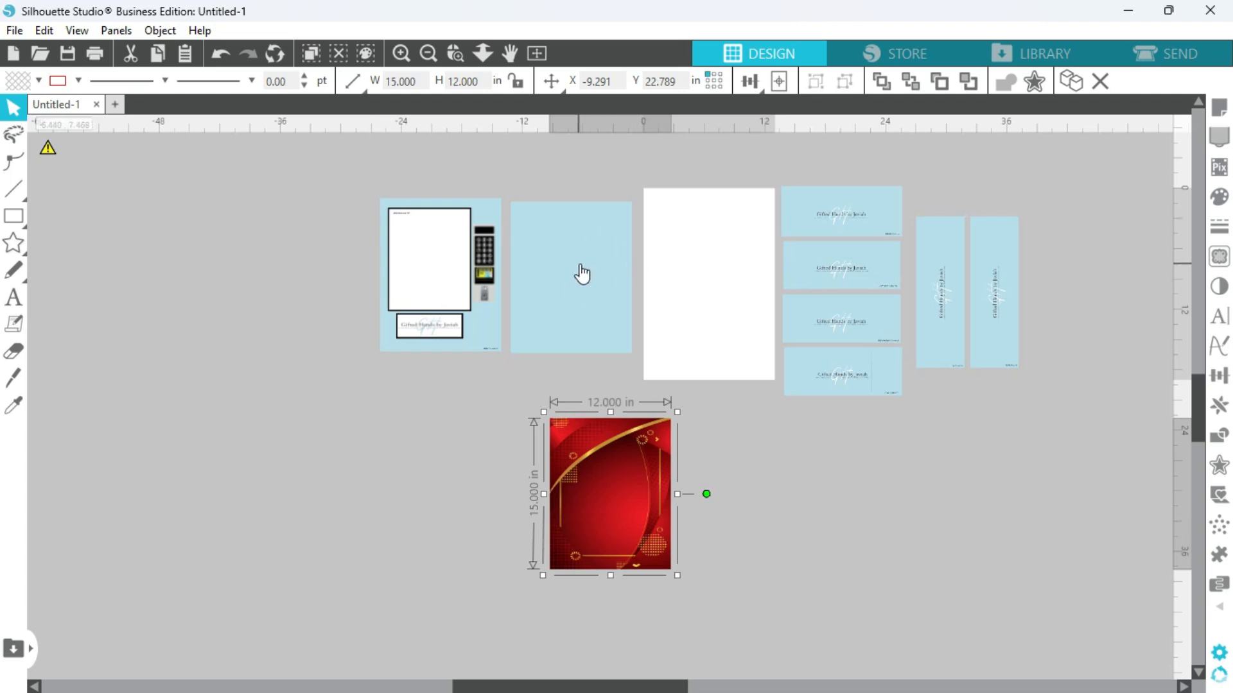
{"action": "left_click", "coordinate": [774, 508]}
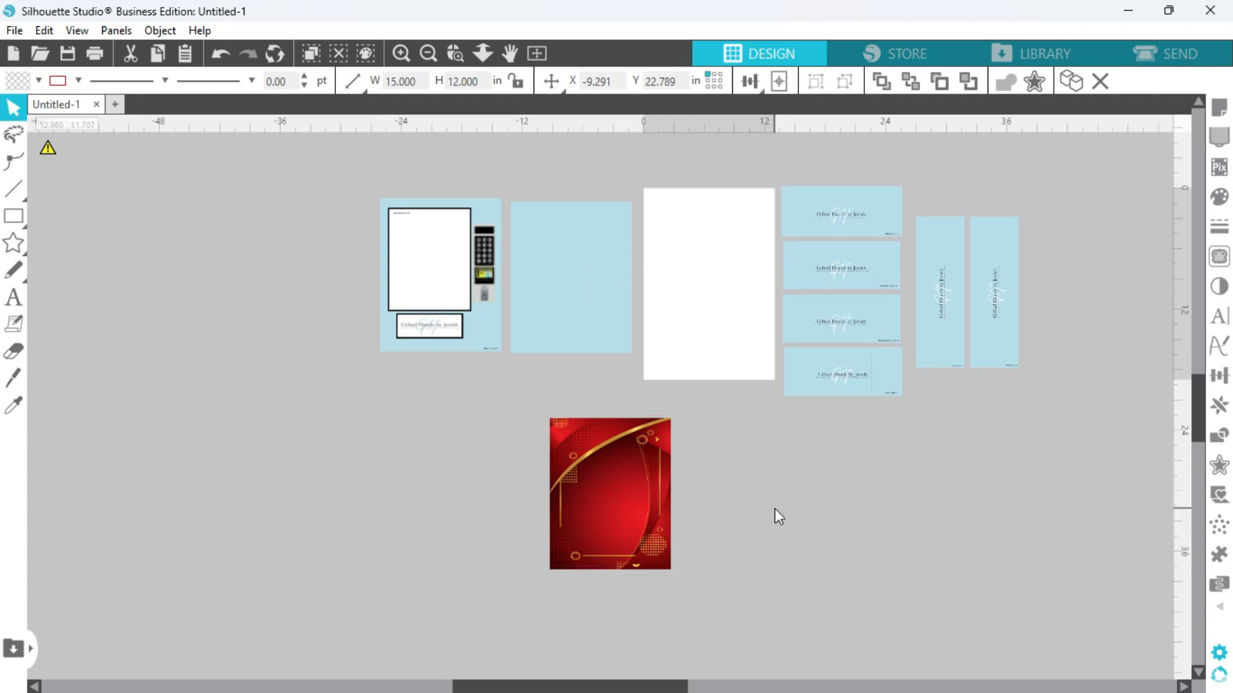
{"action": "left_click", "coordinate": [631, 486]}
{"action": "mouse_move", "coordinate": [619, 469]}
{"action": "left_mouse_down"}
{"action": "mouse_move", "coordinate": [596, 552]}
{"action": "mouse_move", "coordinate": [700, 525]}
{"action": "mouse_move", "coordinate": [572, 529]}
{"action": "mouse_move", "coordinate": [605, 427]}
{"action": "mouse_move", "coordinate": [601, 485]}
{"action": "left_mouse_up"}
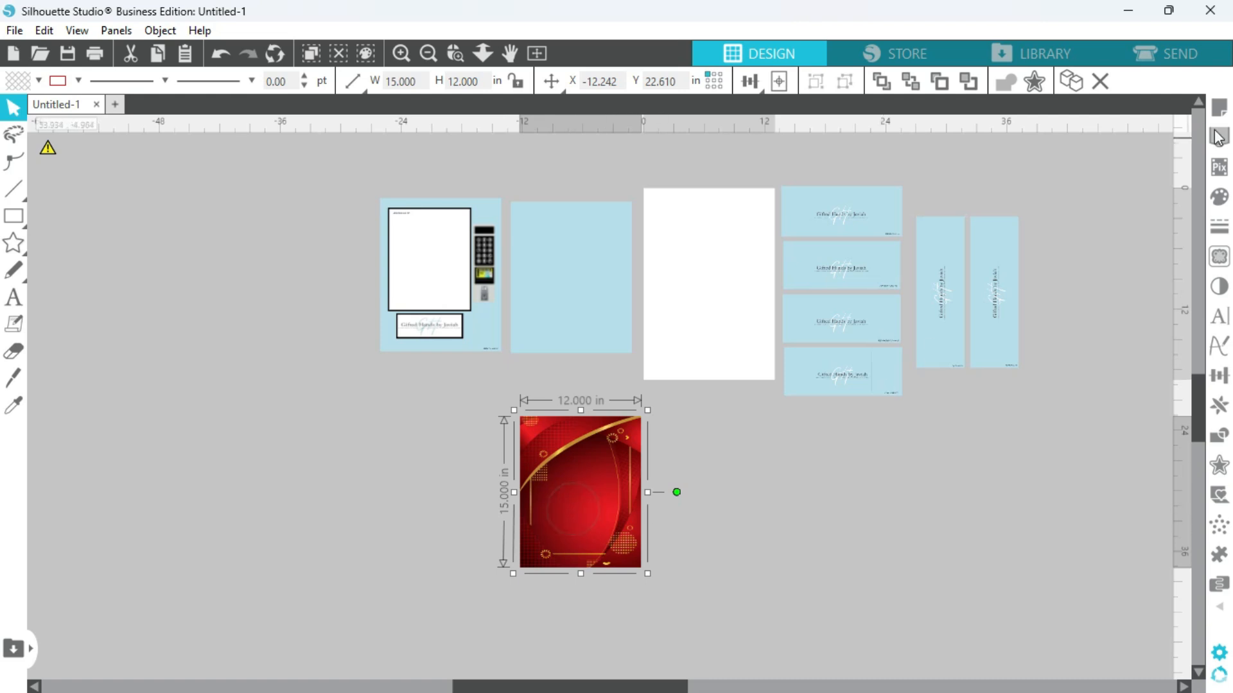
{"action": "left_click", "coordinate": [1072, 82]}
{"action": "left_click_drag", "start_coordinate": [583, 489], "coordinate": [116, 420]}
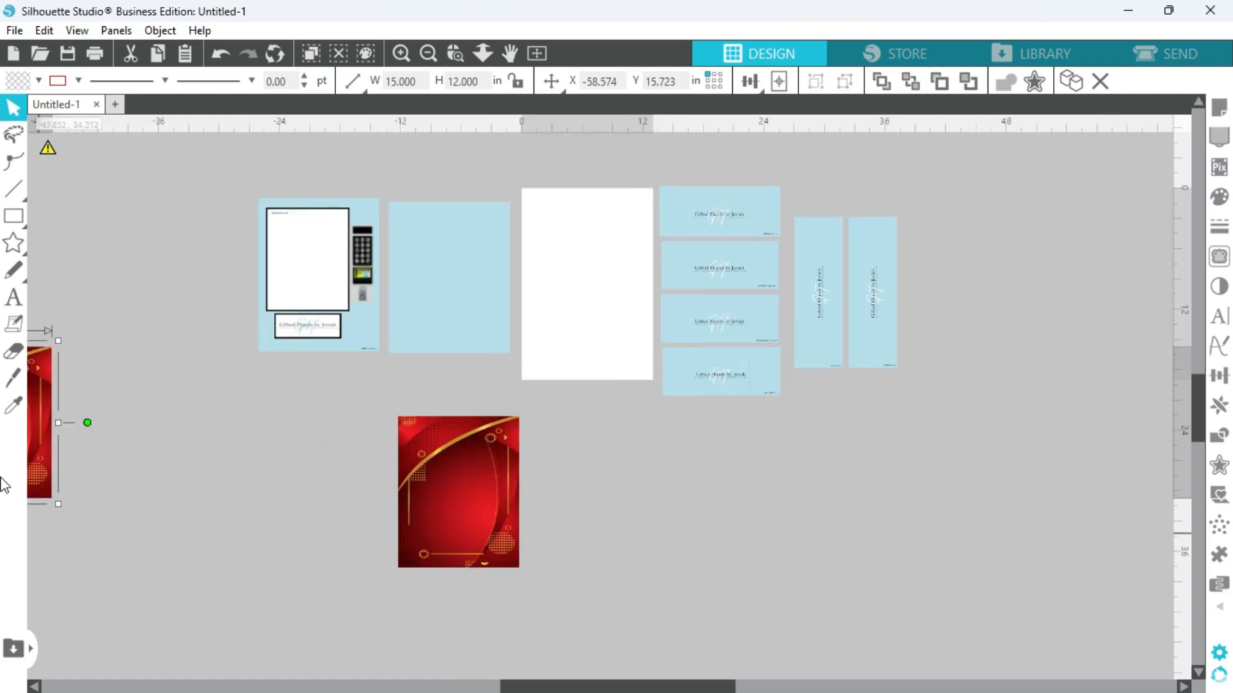
Set the remaining red background's width to 19 in and its height to 25 in with its proportions unlocked.
{"action": "left_click_drag", "start_coordinate": [496, 502], "coordinate": [412, 411]}
{"action": "left_click", "coordinate": [514, 78]}
{"action": "left_click", "coordinate": [414, 82]}
{"action": "left_click", "coordinate": [517, 81]}
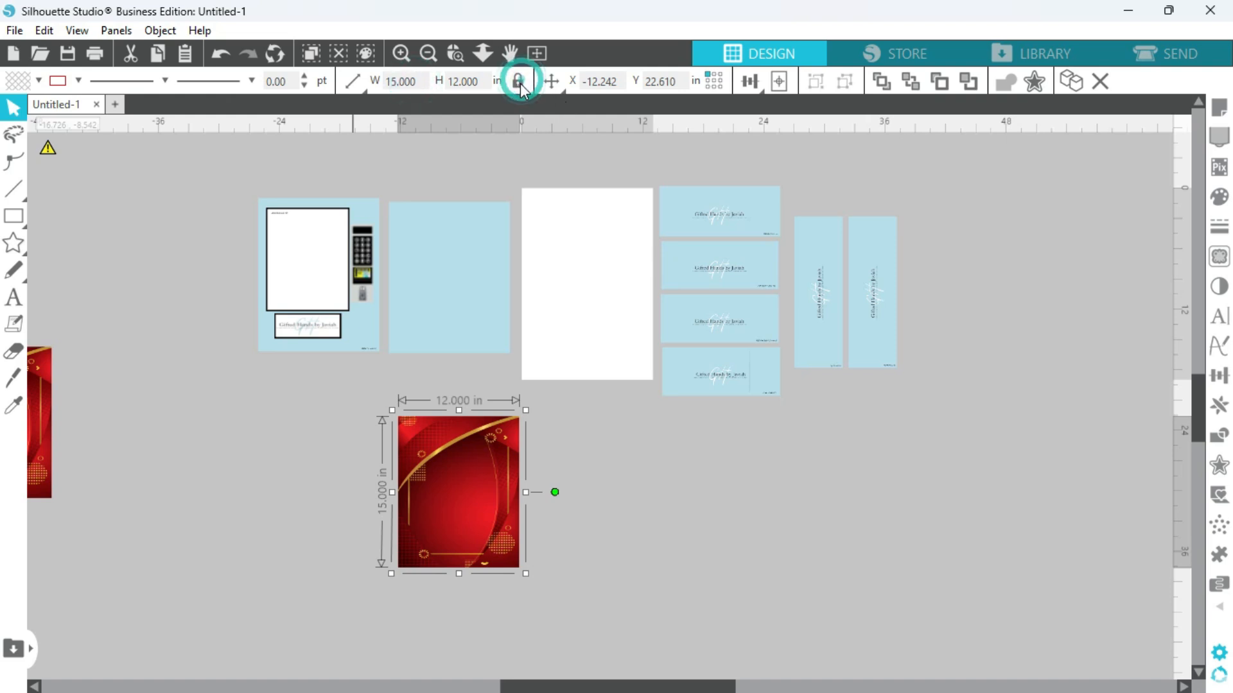
{"action": "left_click", "coordinate": [411, 80]}
{"action": "key", "text": "BackSpace"}
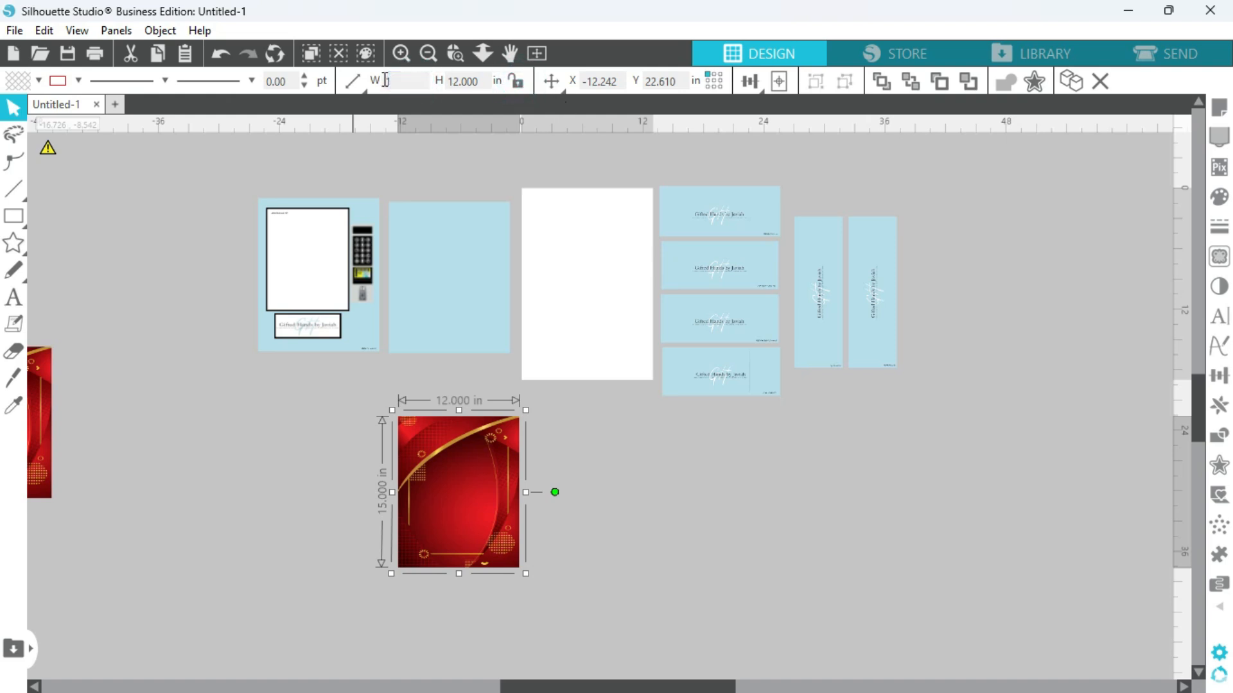
{"action": "left_click", "coordinate": [460, 82]}
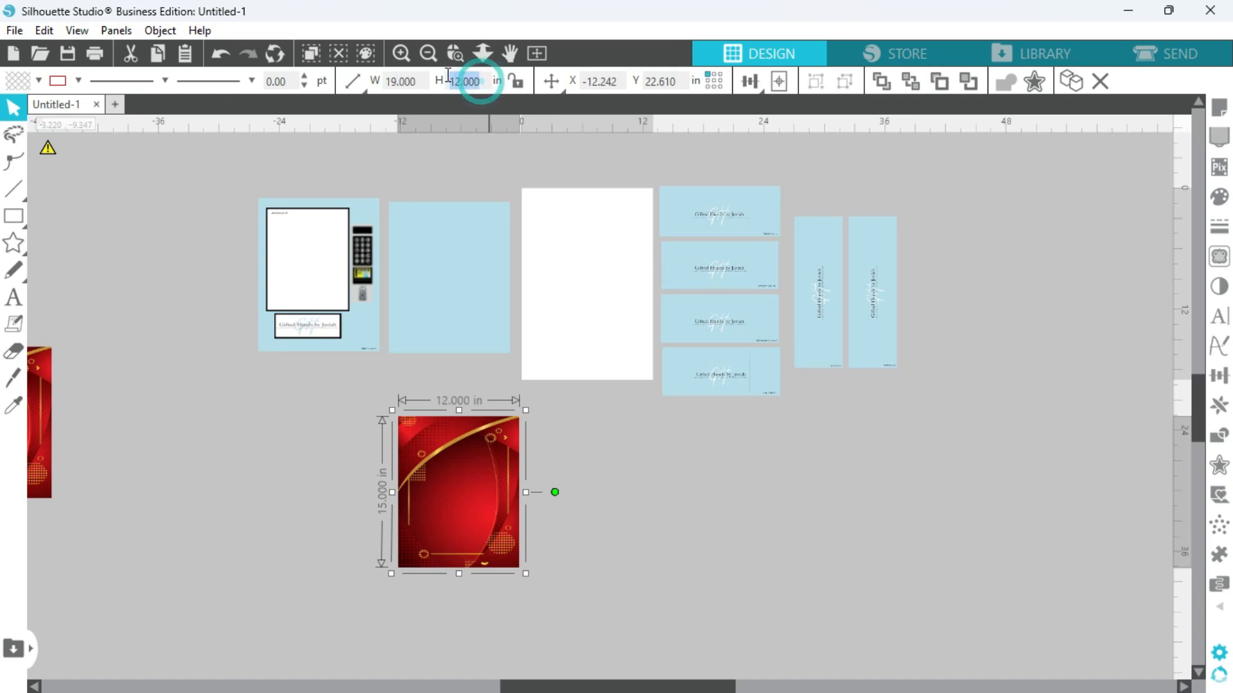
{"action": "type", "text": "25"}
{"action": "key", "text": "Return"}
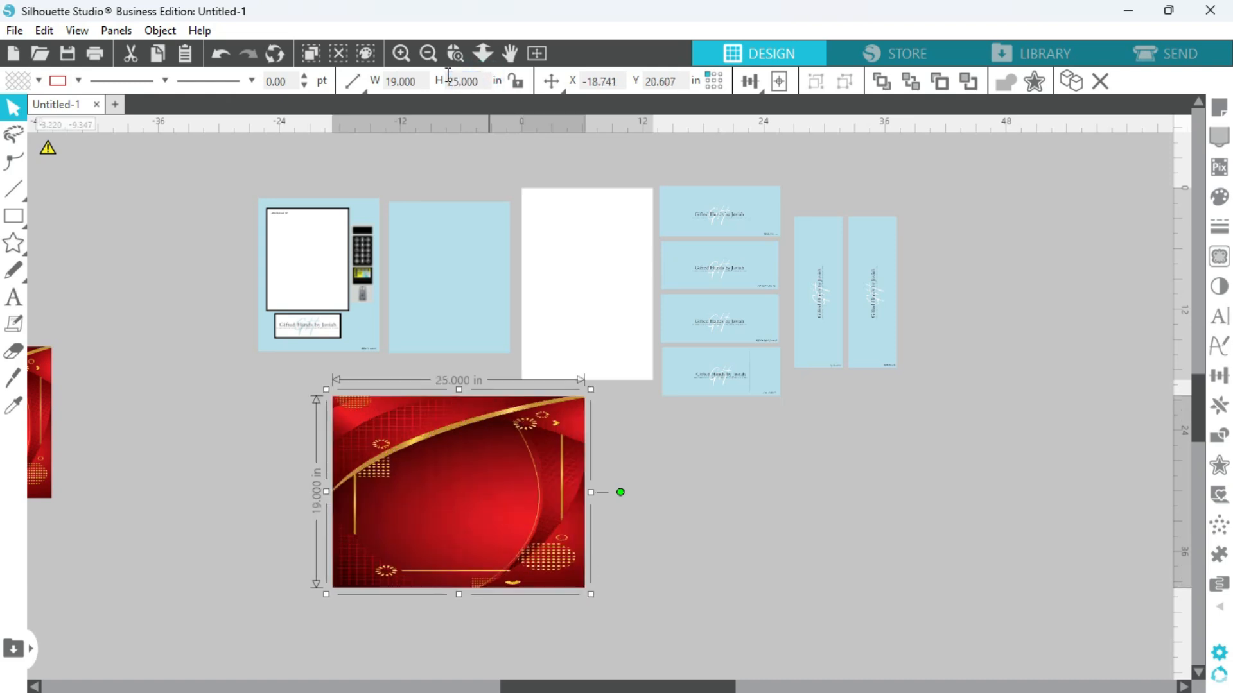
Set the red background's width to 25 in and its height to 19 in.
{"action": "left_click", "coordinate": [395, 81]}
{"action": "left_click", "coordinate": [478, 82]}
{"action": "key", "text": "Return"}
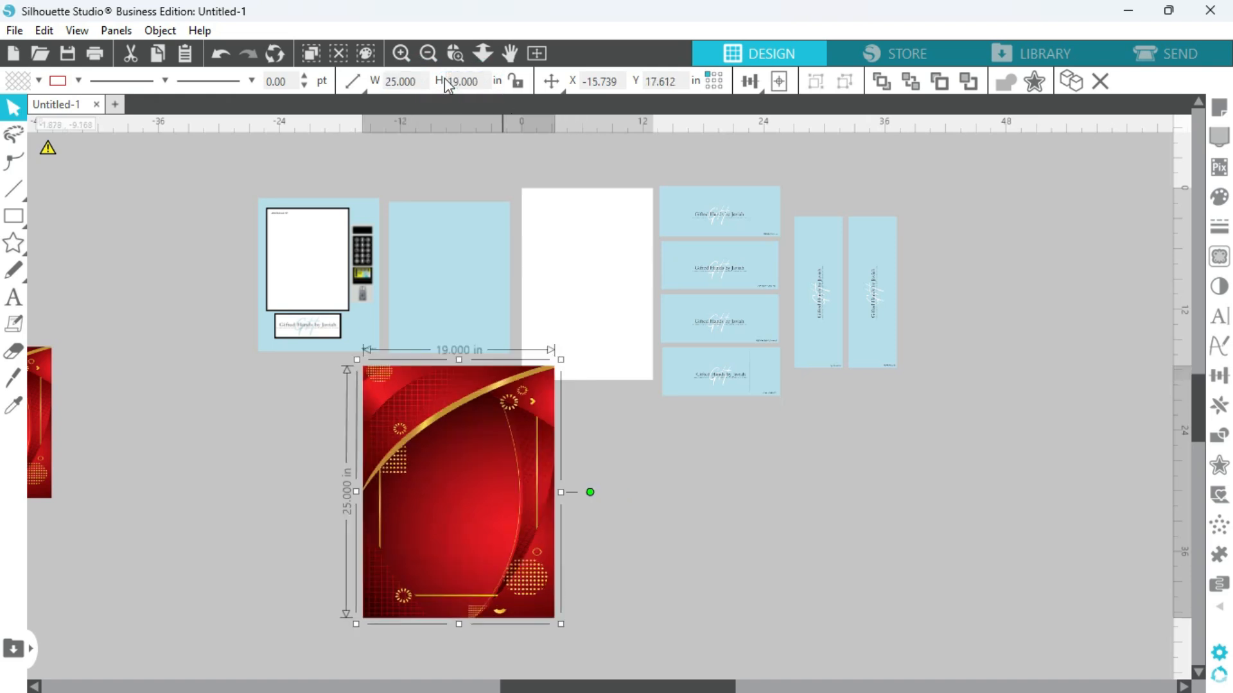
{"action": "left_click", "coordinate": [602, 487]}
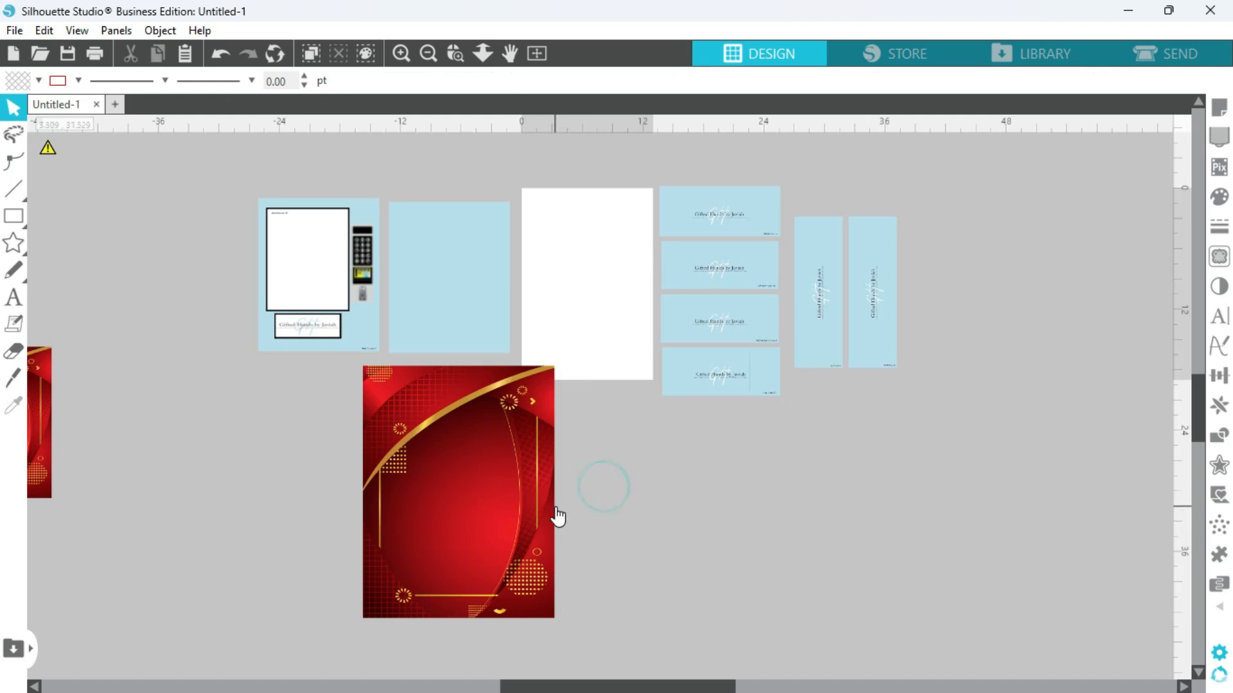
Move the blank blue panel from beside the front panel to the empty area beside the enlarged red background.
{"action": "left_click_drag", "start_coordinate": [442, 287], "coordinate": [630, 519]}
{"action": "left_click", "coordinate": [638, 638]}
{"action": "left_click_drag", "start_coordinate": [639, 684], "coordinate": [657, 685]}
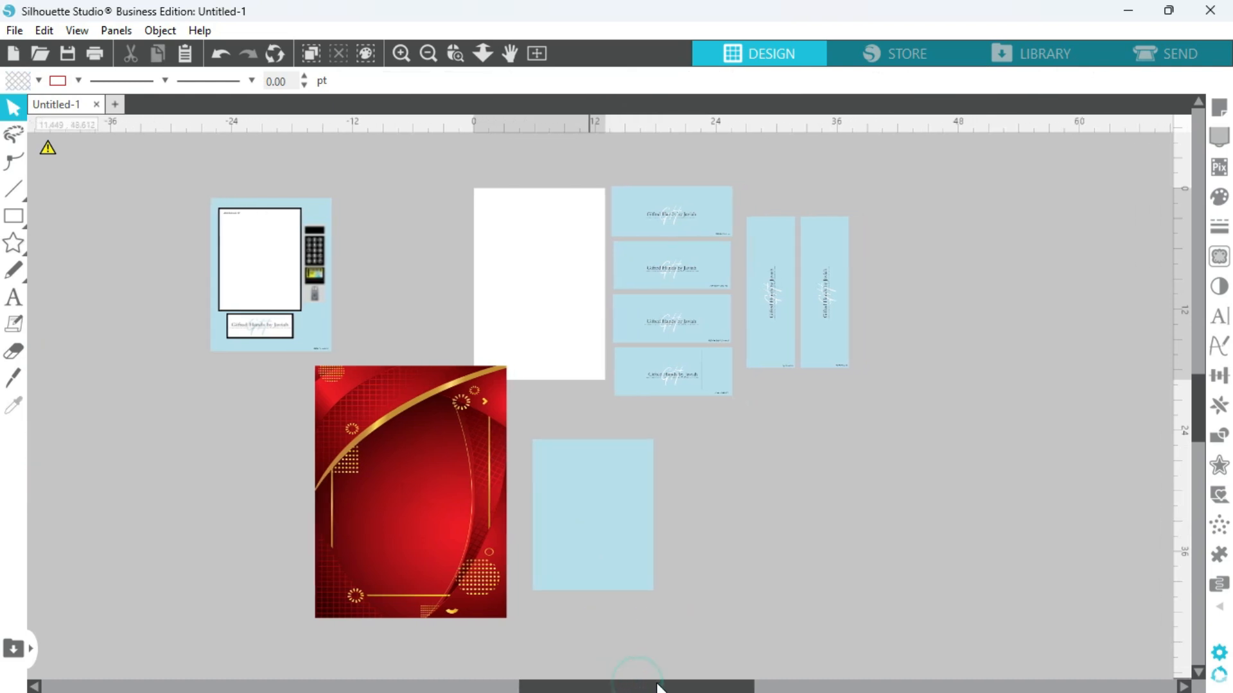
Duplicate the enlarged red background and place the copy far left of the template panels.
{"action": "left_click_drag", "start_coordinate": [486, 537], "coordinate": [449, 564]}
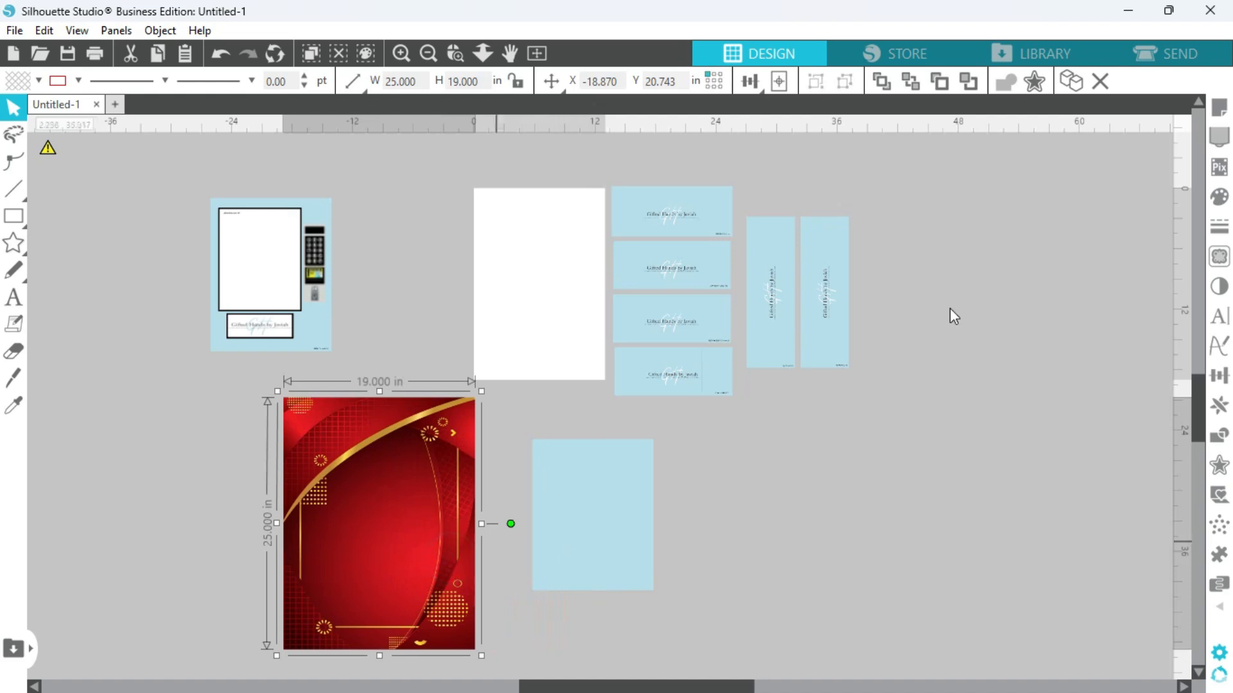
{"action": "left_click", "coordinate": [1071, 81]}
{"action": "left_click_drag", "start_coordinate": [425, 435], "coordinate": [12, 410]}
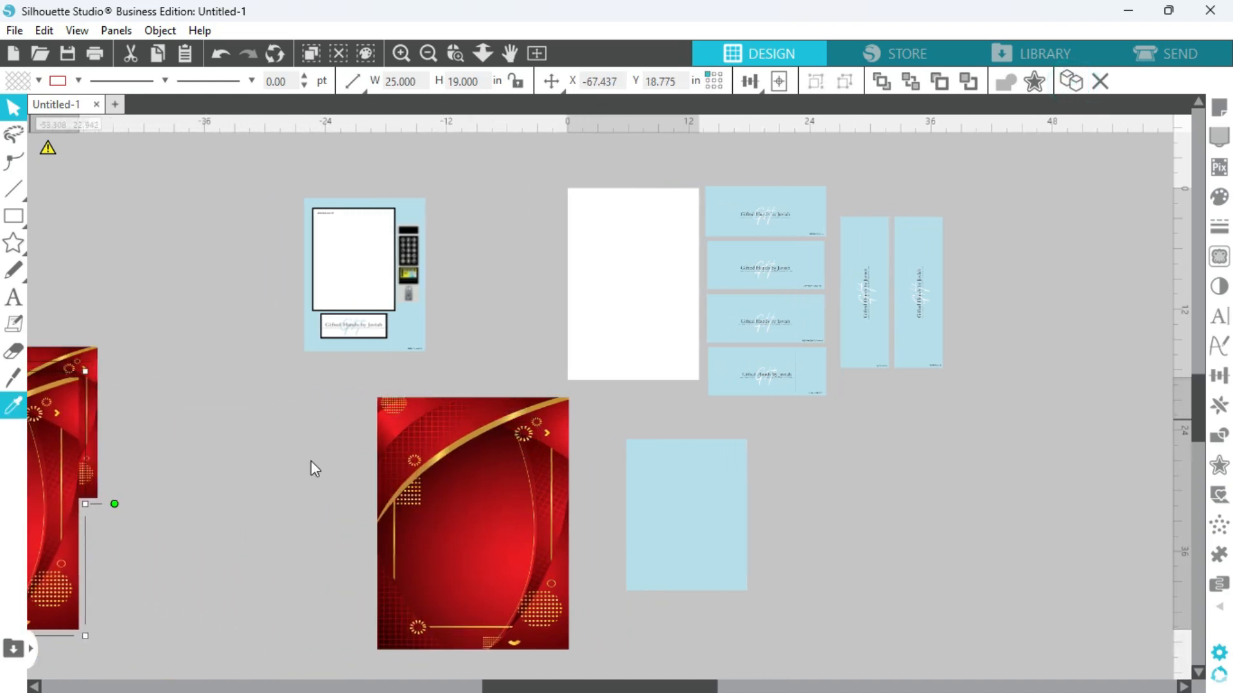
Bring the remaining enlarged red background to the front of all objects.
{"action": "left_click_drag", "start_coordinate": [464, 491], "coordinate": [500, 489]}
{"action": "right_click", "coordinate": [499, 489]}
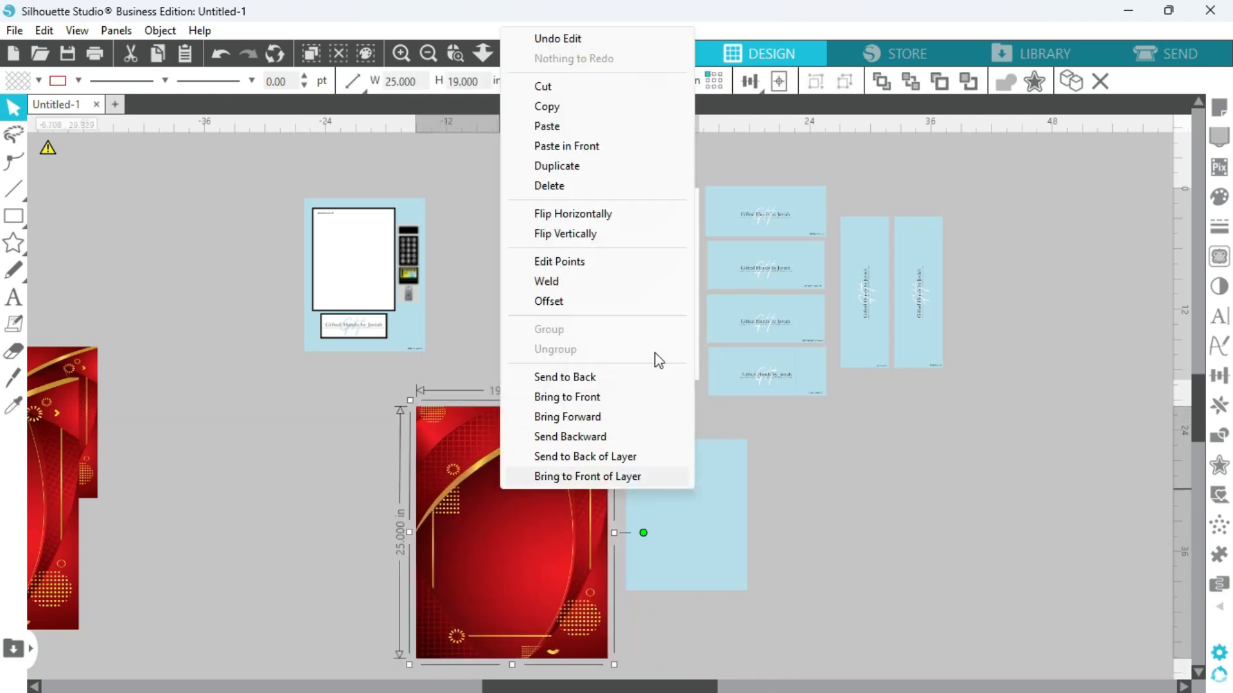
{"action": "left_click", "coordinate": [599, 399]}
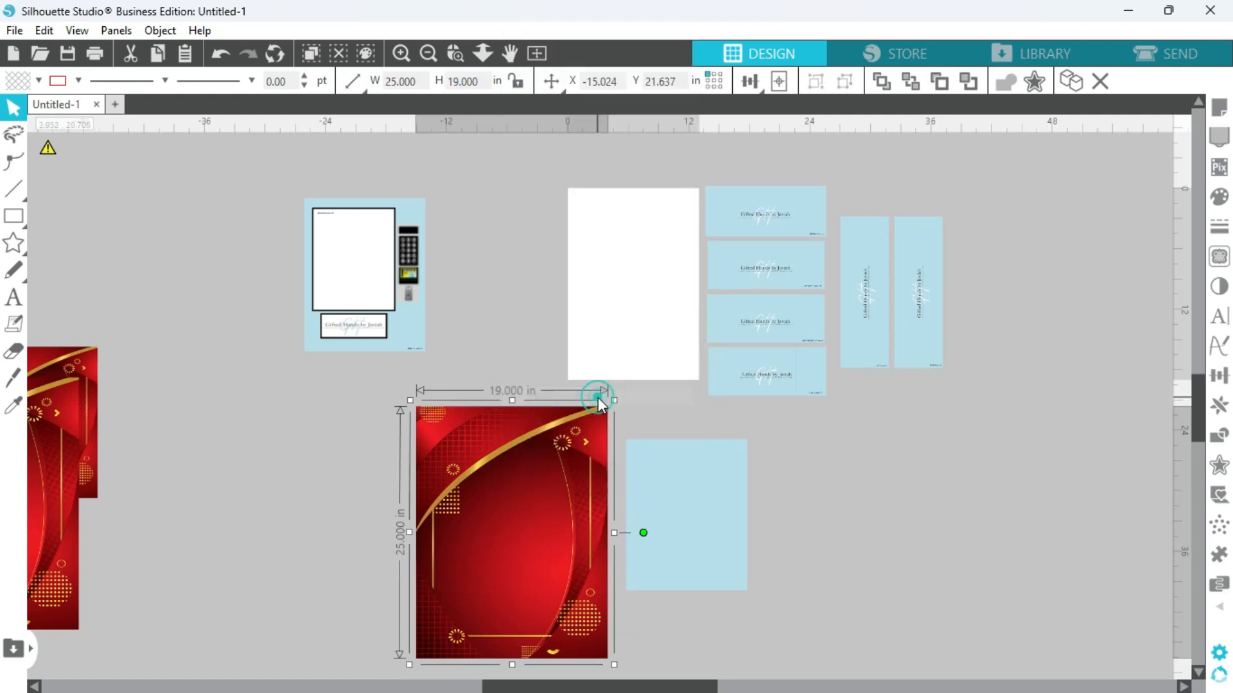
Move the enlarged red background over the blank blue panel so it covers the panel completely, and close point editing.
{"action": "left_click_drag", "start_coordinate": [517, 514], "coordinate": [490, 524]}
{"action": "left_click", "coordinate": [690, 492]}
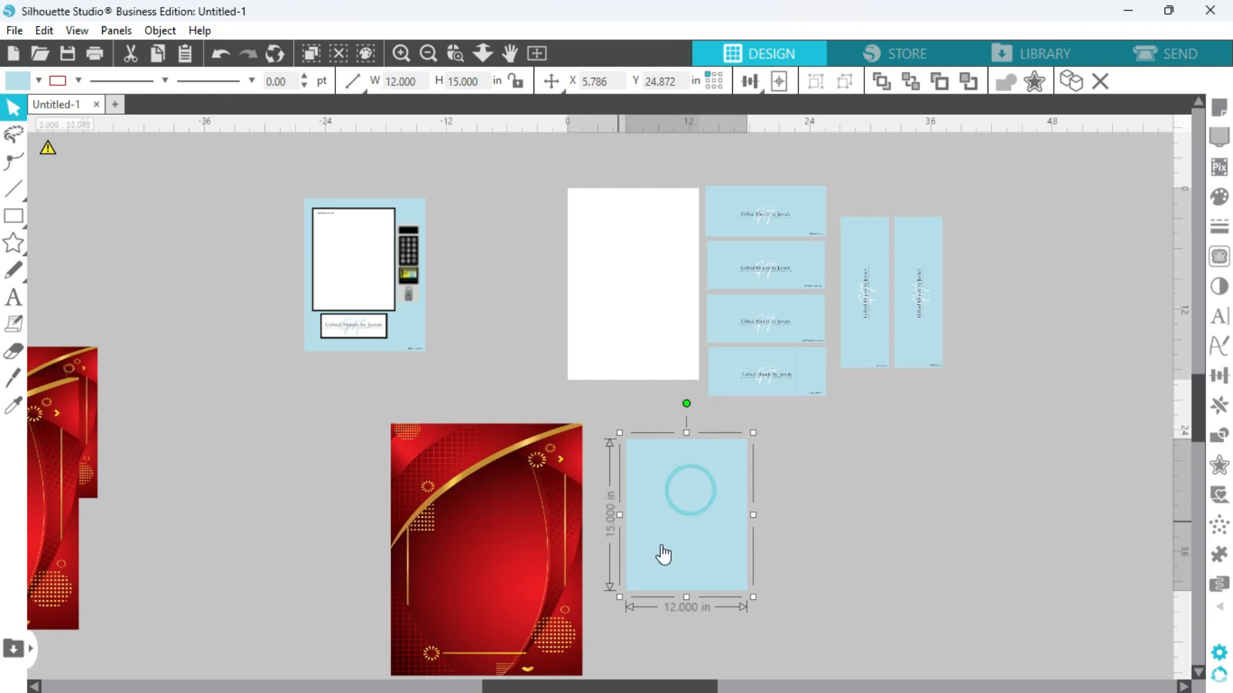
{"action": "left_click", "coordinate": [474, 500]}
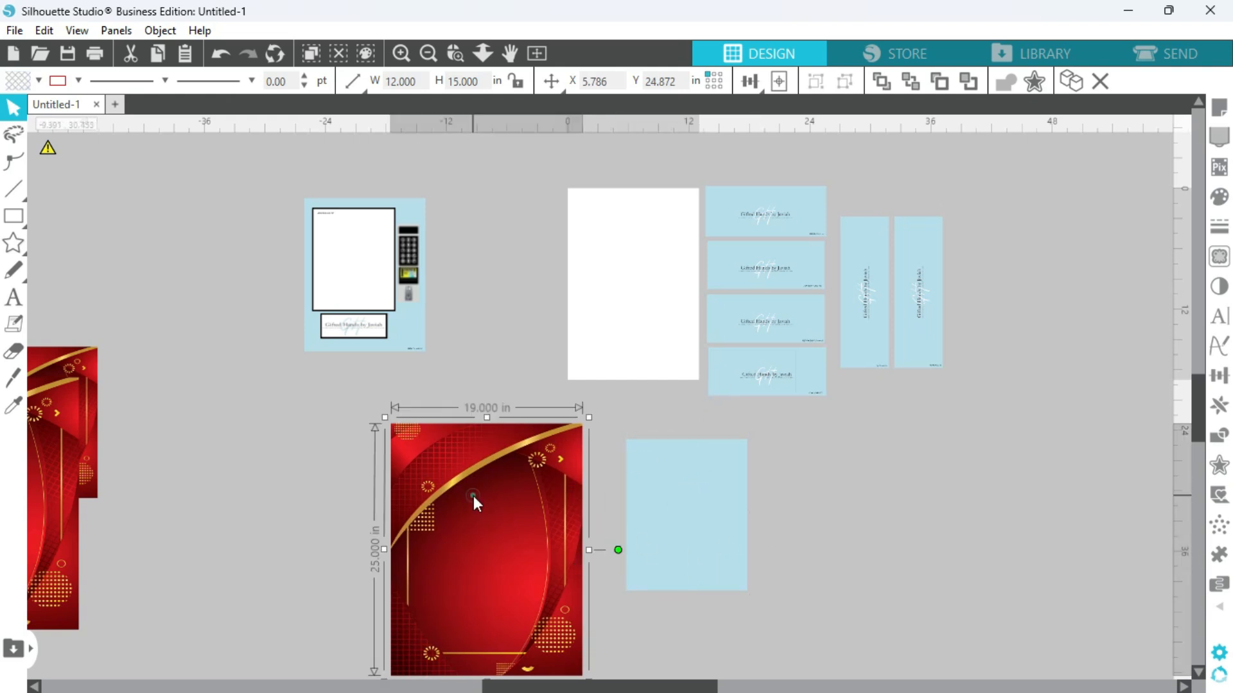
{"action": "left_click_drag", "start_coordinate": [472, 496], "coordinate": [642, 485]}
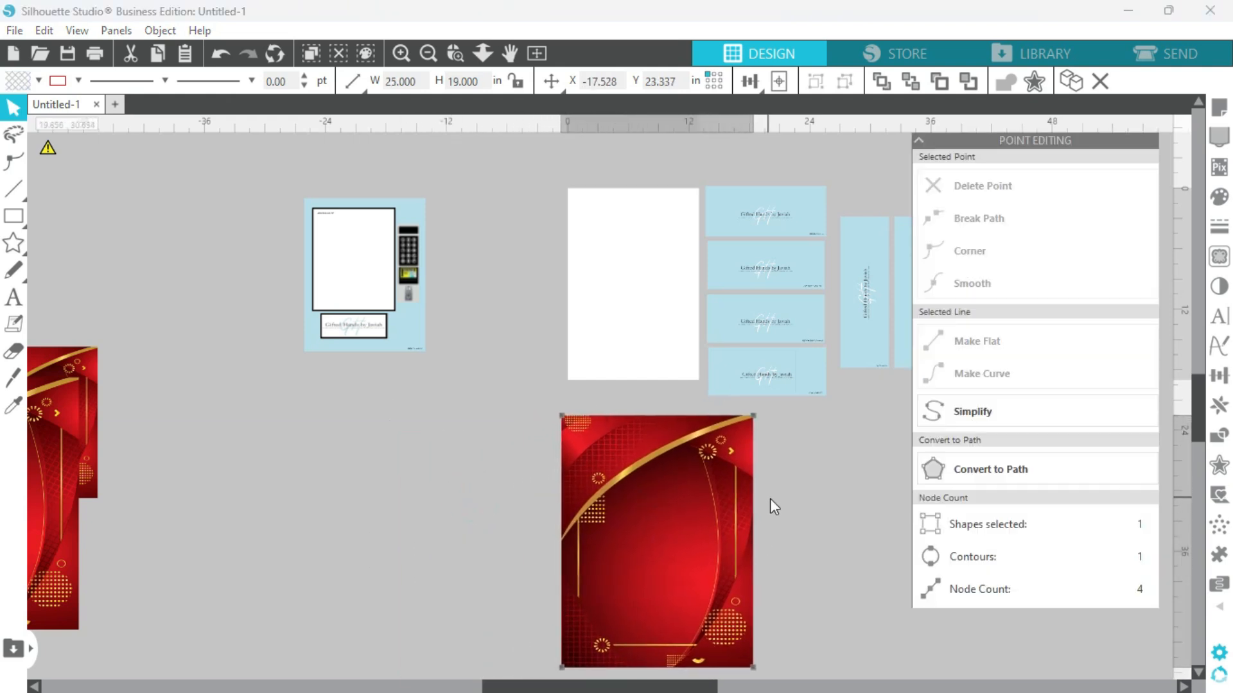
{"action": "left_click", "coordinate": [769, 498]}
{"action": "left_click", "coordinate": [1166, 139]}
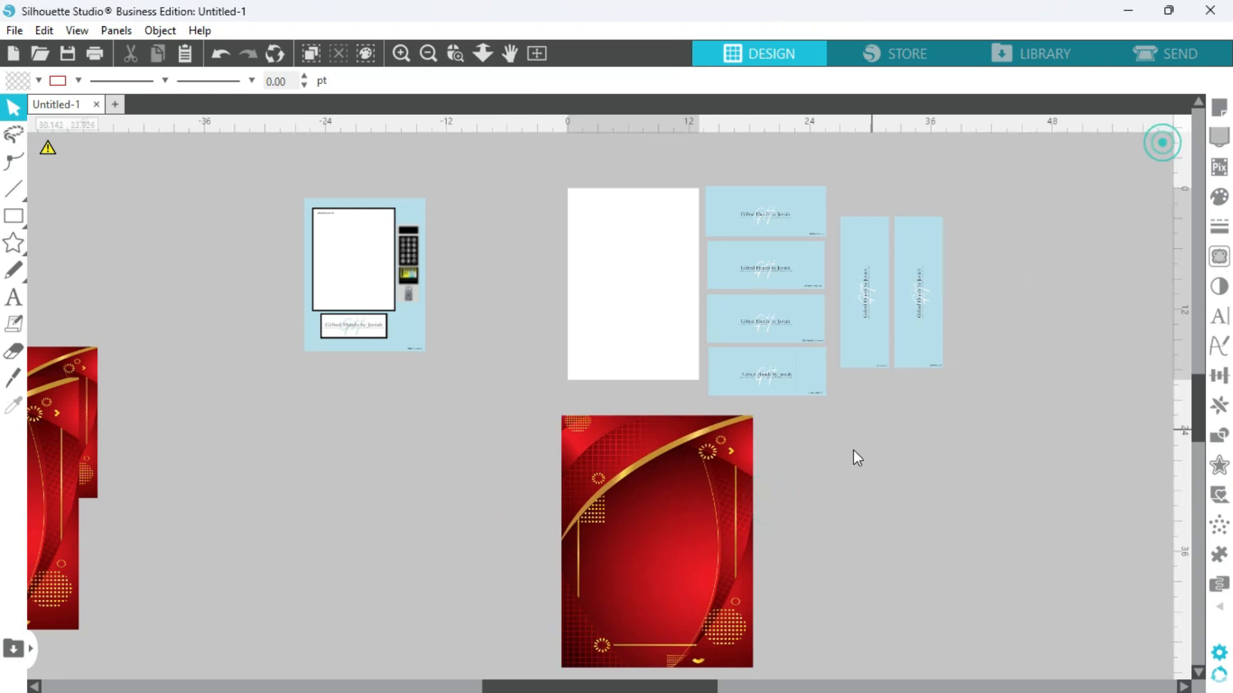
Scale the red background down proportionally to about 16.3 by 21.4 in and reposition it over the blank blue panel.
{"action": "left_click", "coordinate": [716, 538]}
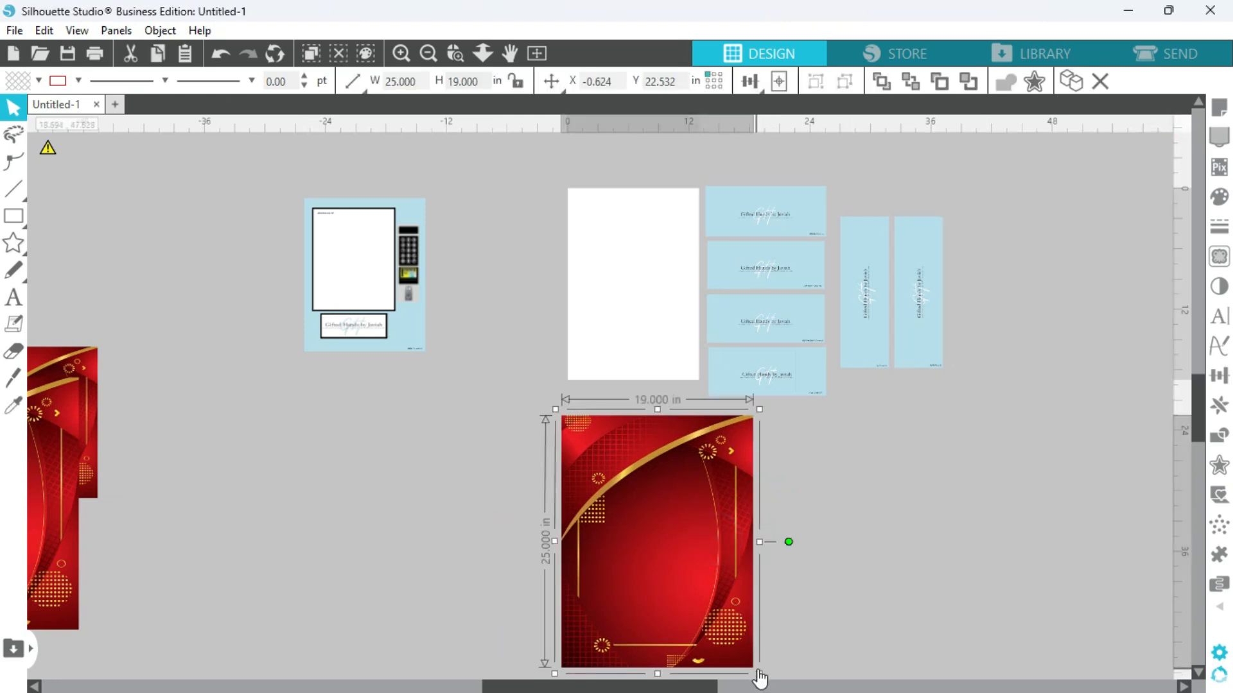
{"action": "left_click_drag", "start_coordinate": [761, 675], "coordinate": [731, 638]}
{"action": "left_click_drag", "start_coordinate": [644, 551], "coordinate": [675, 556]}
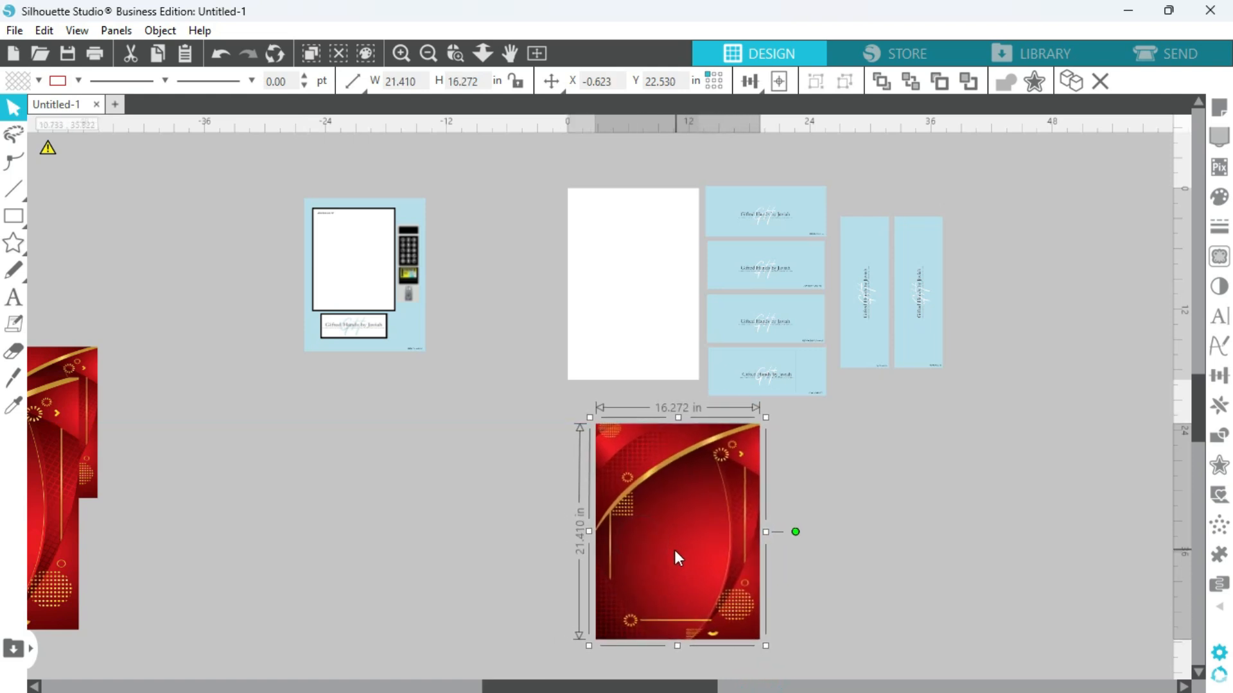
{"action": "left_click", "coordinate": [841, 511]}
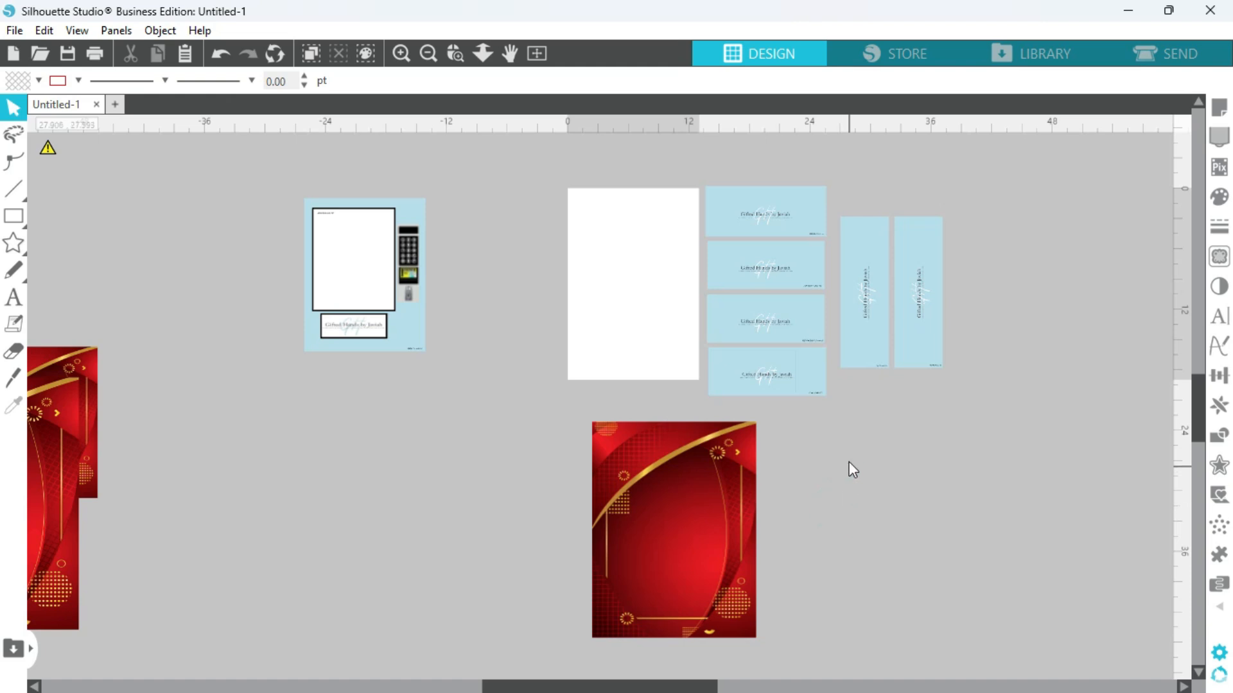
Crop the red background to the blank blue panel's shape by selecting both objects and applying Crop.
{"action": "left_click_drag", "start_coordinate": [798, 471], "coordinate": [614, 589]}
{"action": "left_click_drag", "start_coordinate": [571, 625], "coordinate": [572, 625]}
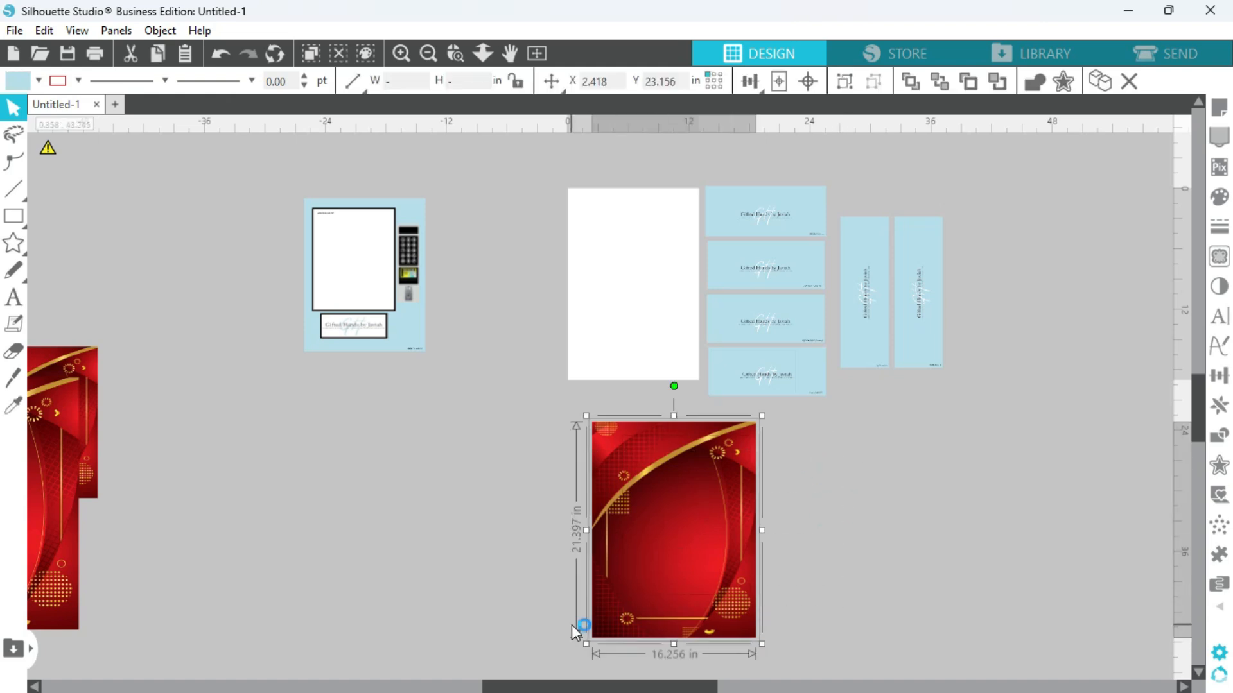
{"action": "left_click", "coordinate": [1219, 438]}
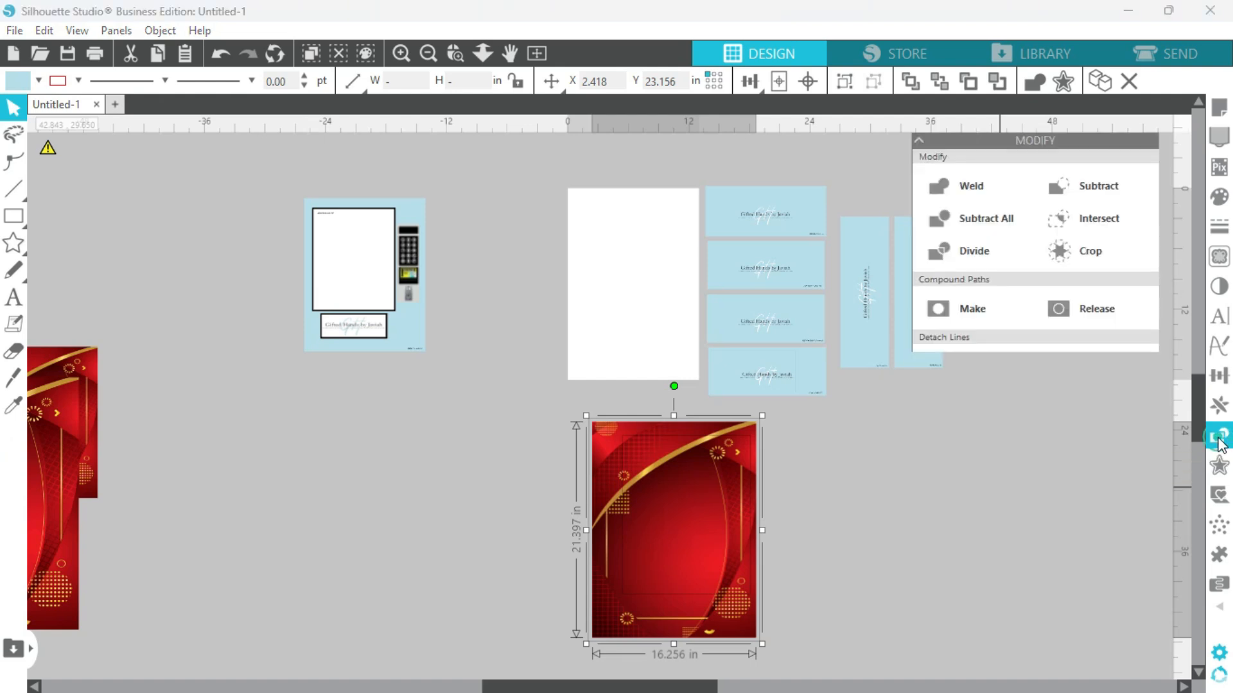
{"action": "left_click", "coordinate": [1077, 257]}
{"action": "left_click", "coordinate": [883, 633]}
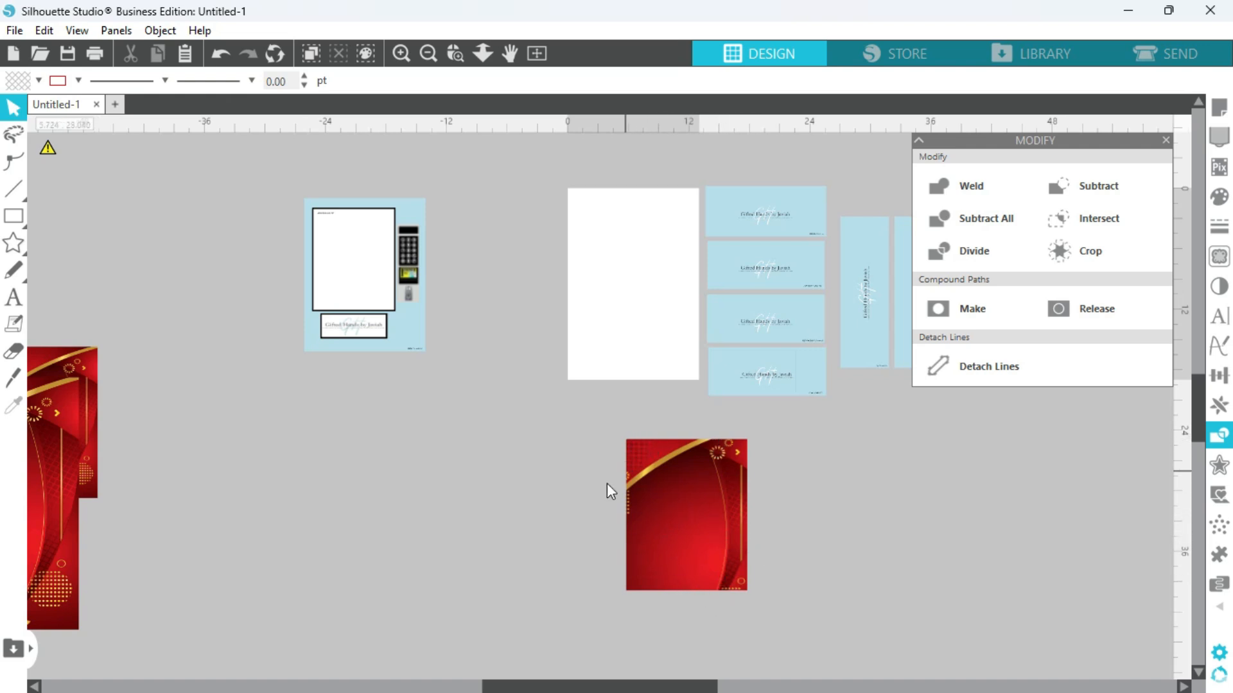
Set the cropped red panel's pattern fill to Maintain Aspect Ratio.
{"action": "left_click", "coordinate": [694, 509]}
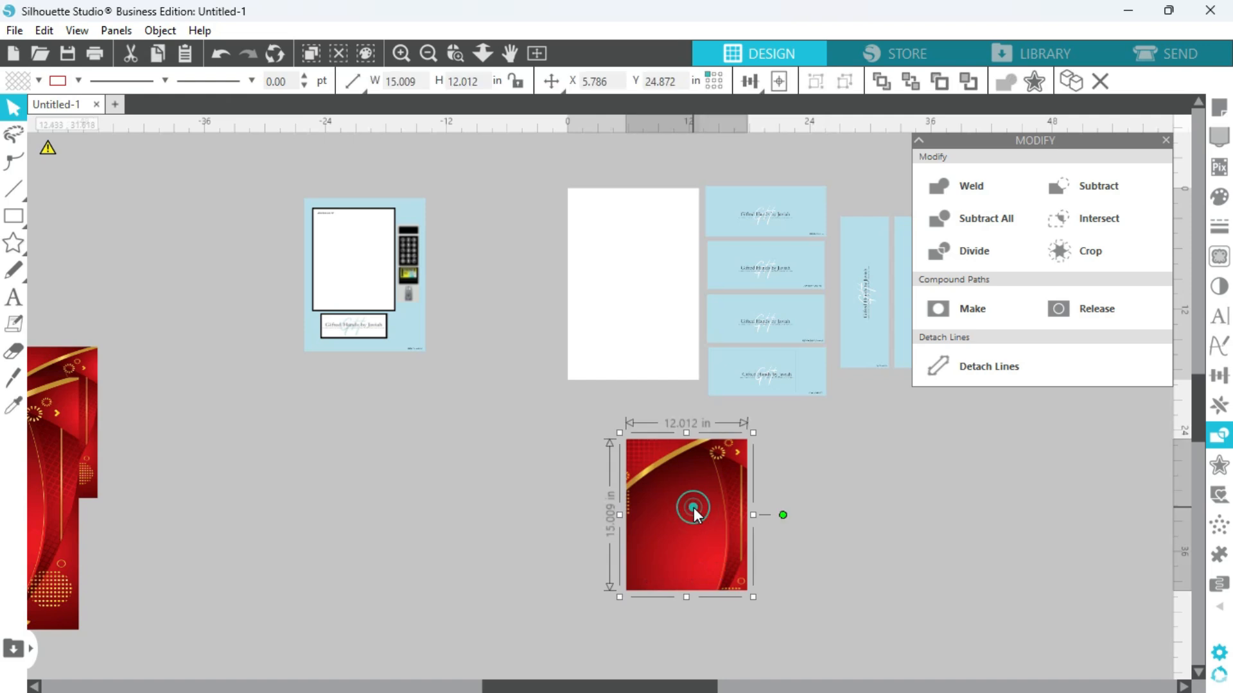
{"action": "left_click", "coordinate": [1219, 199]}
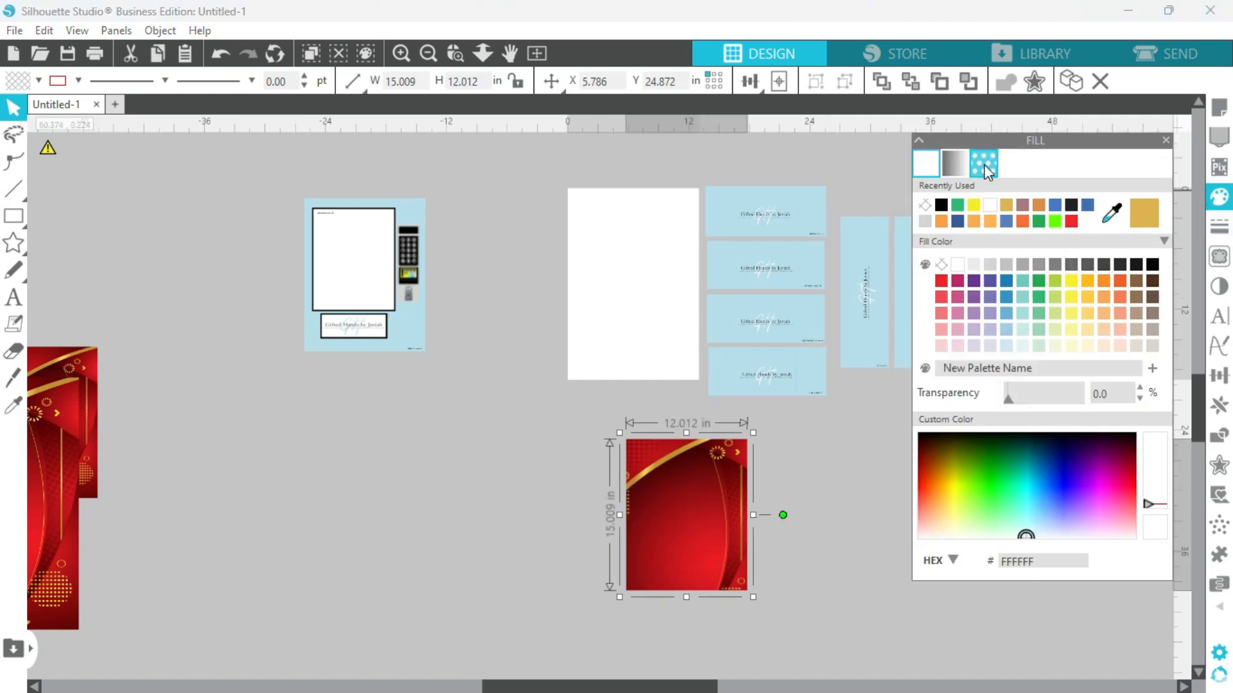
{"action": "left_click", "coordinate": [988, 168]}
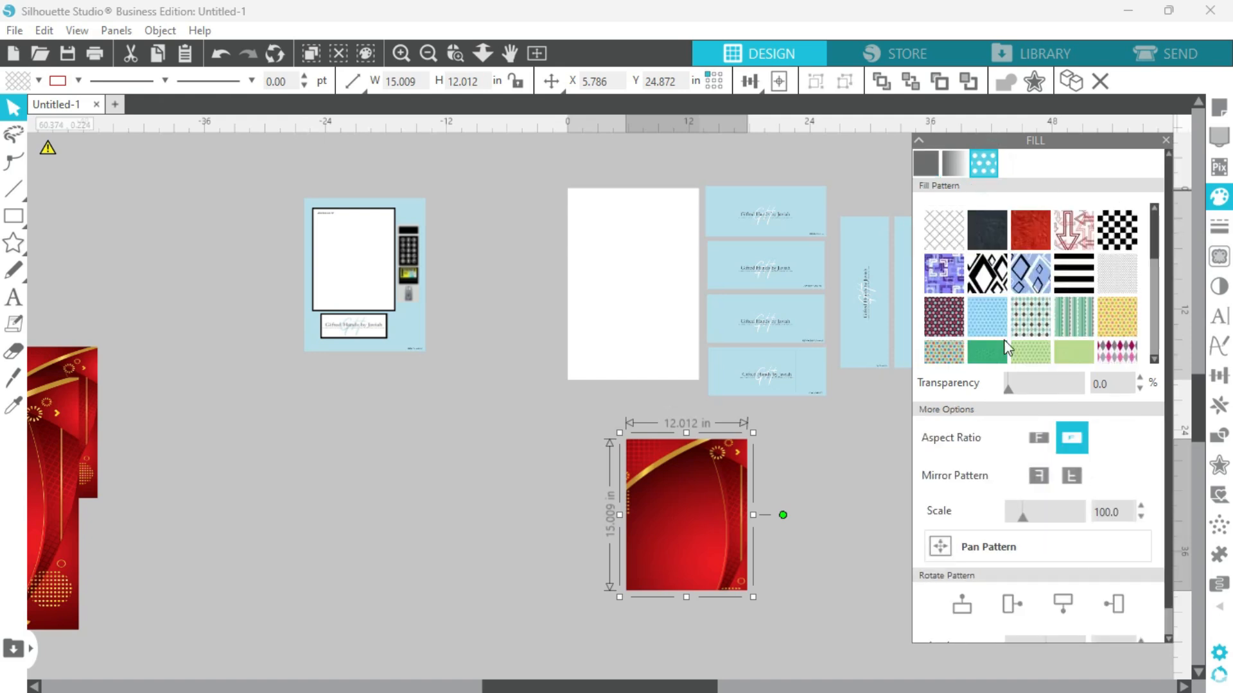
{"action": "left_click", "coordinate": [1037, 438]}
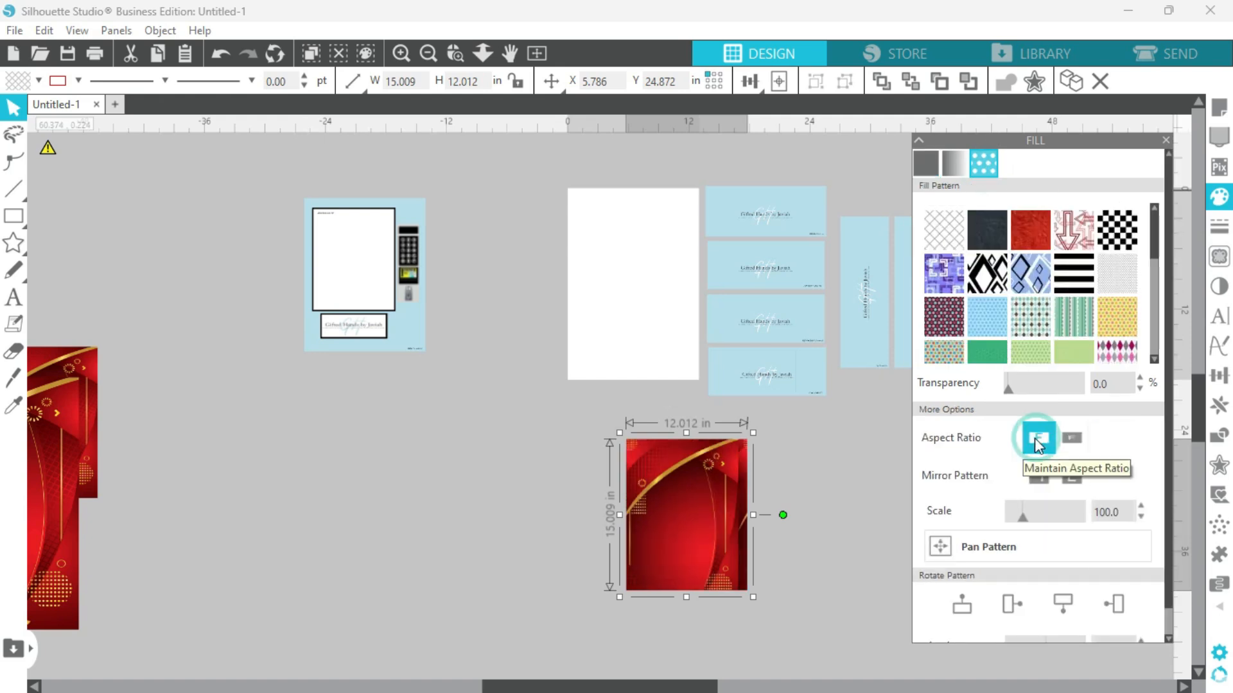
Move the cropped red panel left and slightly upward, just below the white page.
{"action": "left_click_drag", "start_coordinate": [722, 532], "coordinate": [633, 510]}
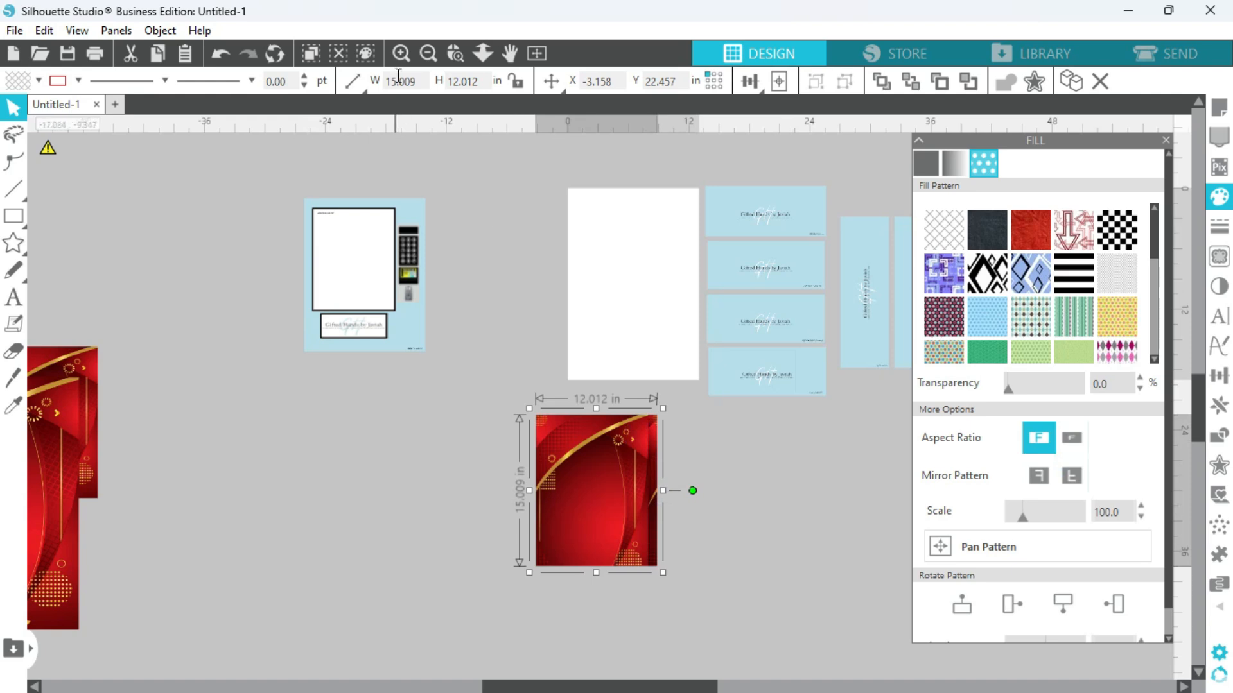
{"action": "left_click", "coordinate": [401, 52]}
{"action": "left_click", "coordinate": [400, 53]}
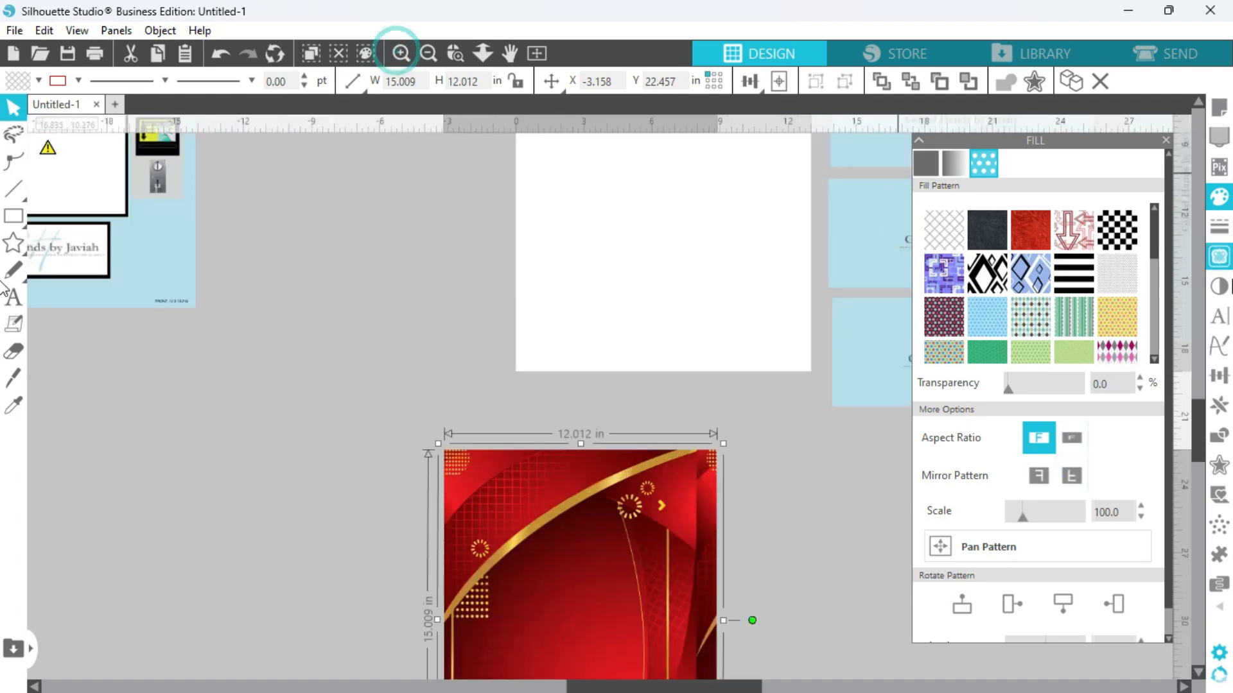
Scale the cropped red panel's pattern fill to 116 and pan the pattern upward and slightly right within the panel.
{"action": "left_click_drag", "start_coordinate": [1194, 429], "coordinate": [1194, 461]}
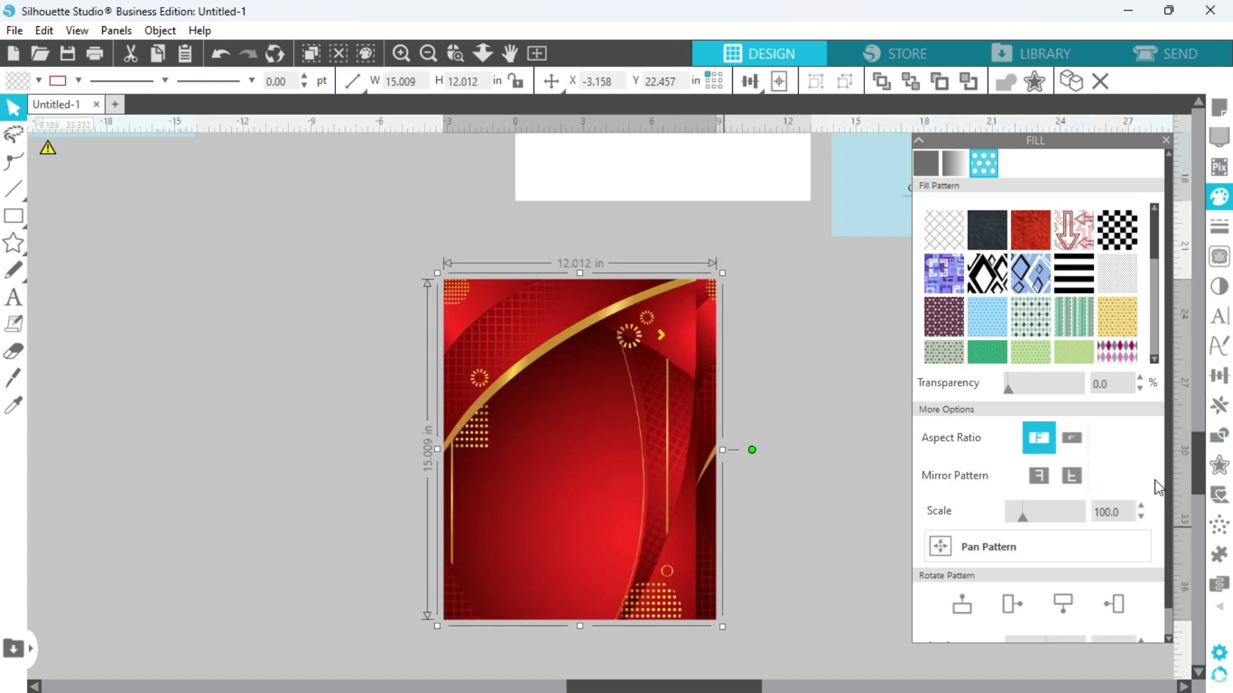
{"action": "left_click", "coordinate": [1141, 506]}
{"action": "left_click", "coordinate": [1140, 505]}
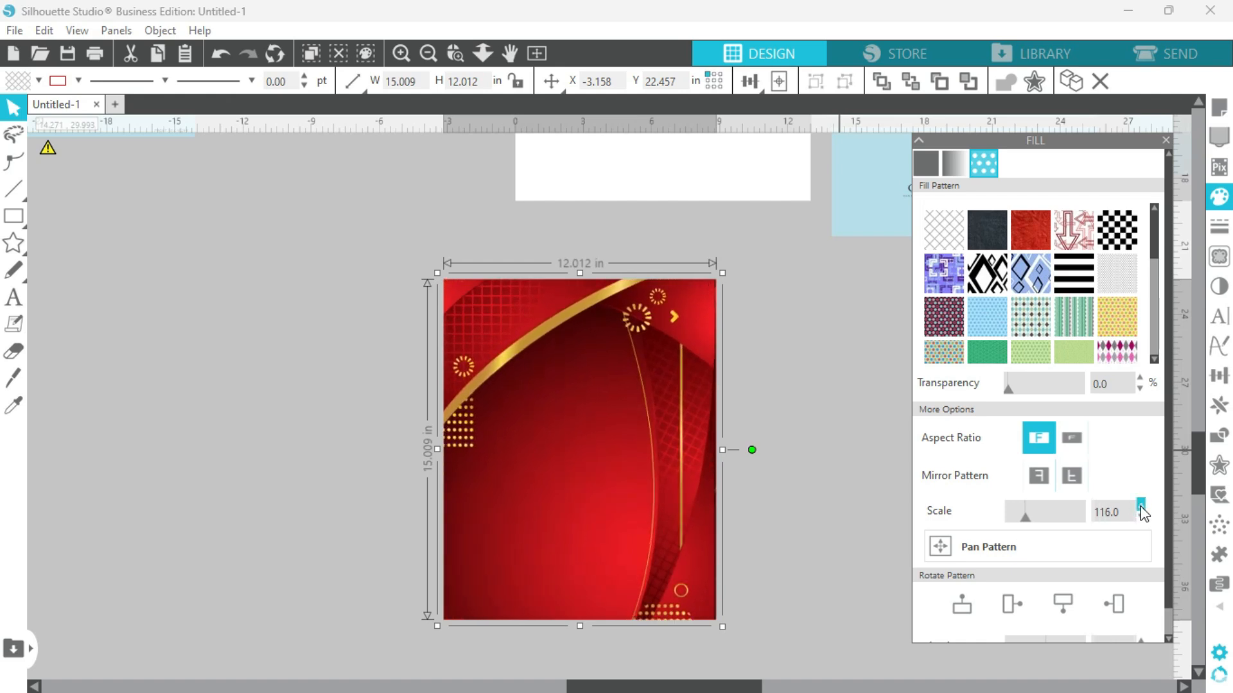
{"action": "left_click", "coordinate": [971, 546]}
{"action": "left_click_drag", "start_coordinate": [582, 450], "coordinate": [595, 381]}
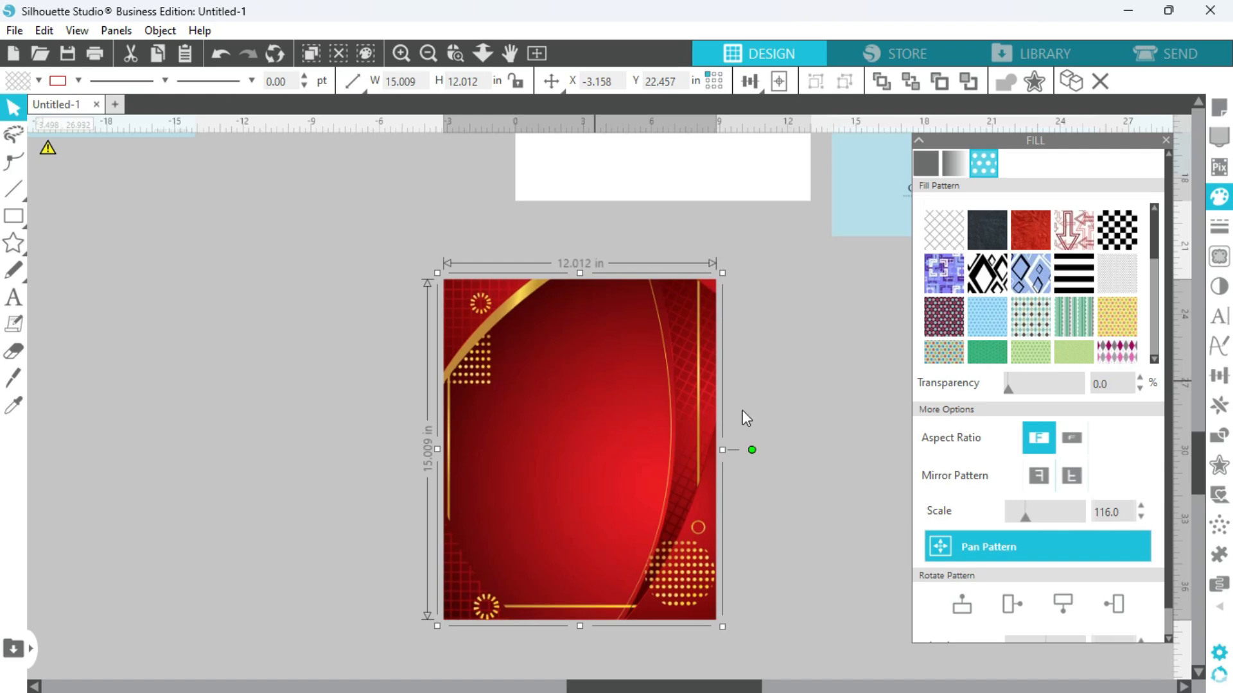
{"action": "left_click", "coordinate": [763, 426]}
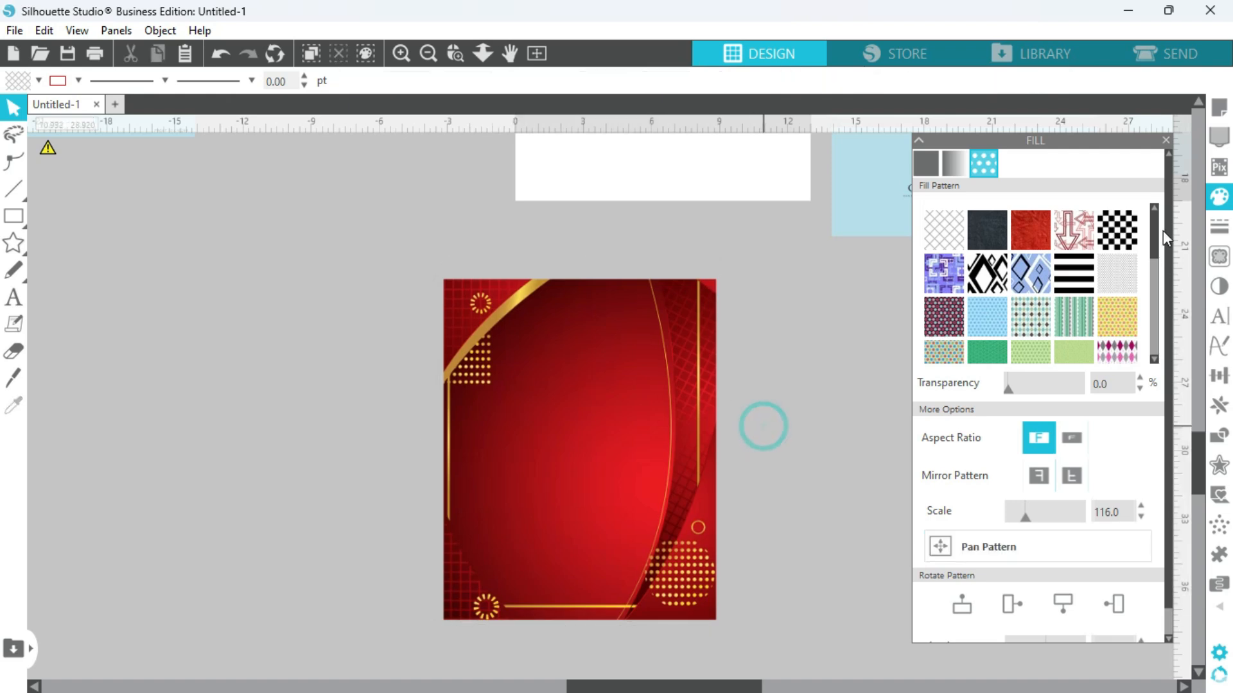
{"action": "left_click", "coordinate": [1166, 140]}
Move the cropped red panel into the gap between the blue front template and the white page.
{"action": "left_click_drag", "start_coordinate": [1196, 483], "coordinate": [1192, 457]}
{"action": "left_click", "coordinate": [429, 54]}
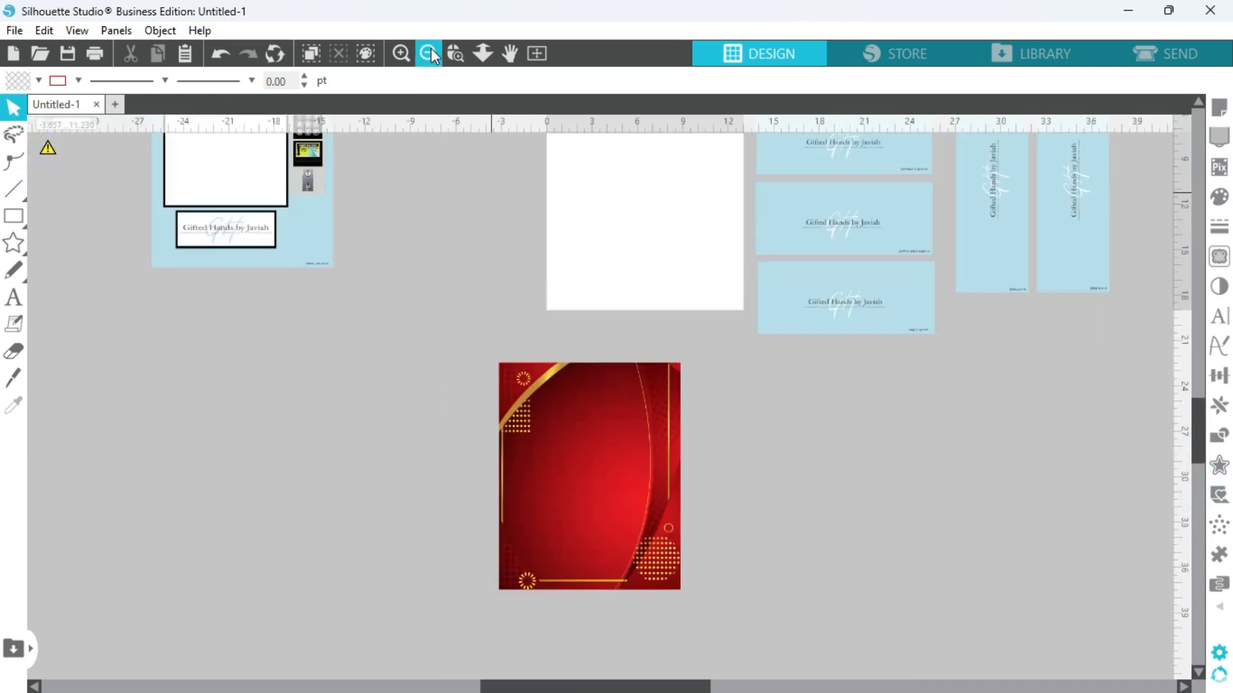
{"action": "left_click", "coordinate": [429, 53]}
{"action": "left_click_drag", "start_coordinate": [565, 443], "coordinate": [482, 255]}
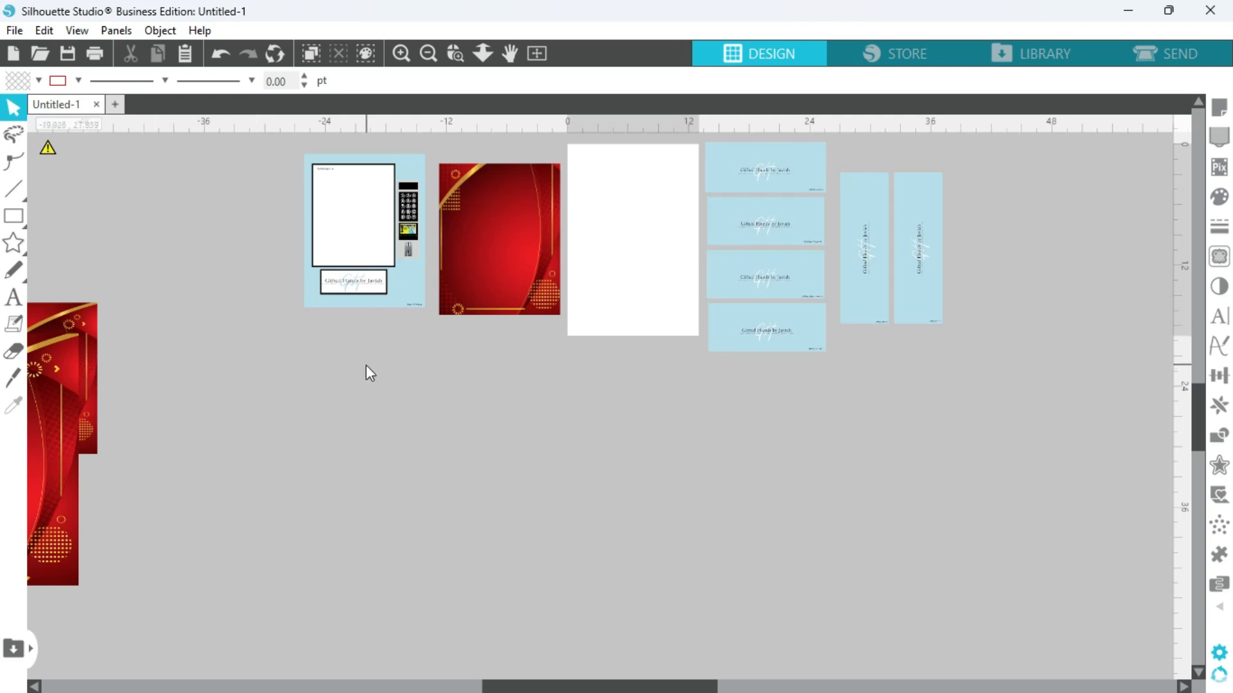
Examine which separate pieces make up the blue front template: keypad, window, label frame and logo plate.
{"action": "scroll", "coordinate": [549, 688], "scroll_direction": "left", "scroll_amount": 3}
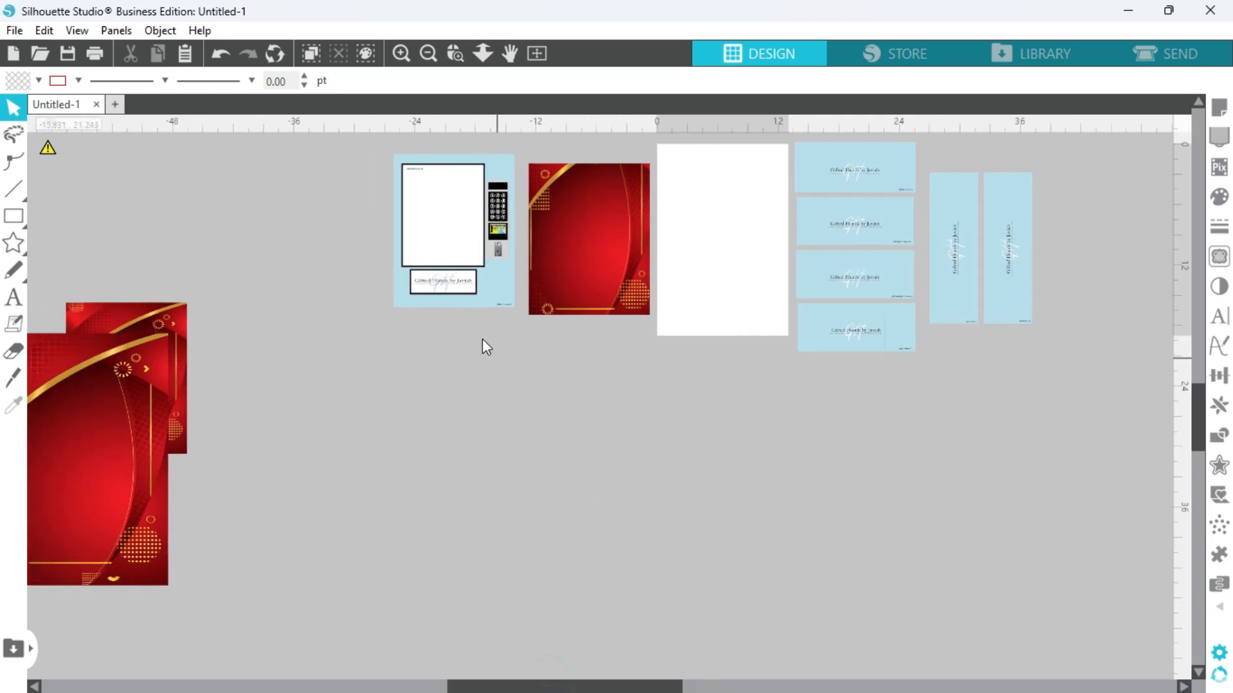
{"action": "left_click", "coordinate": [403, 52]}
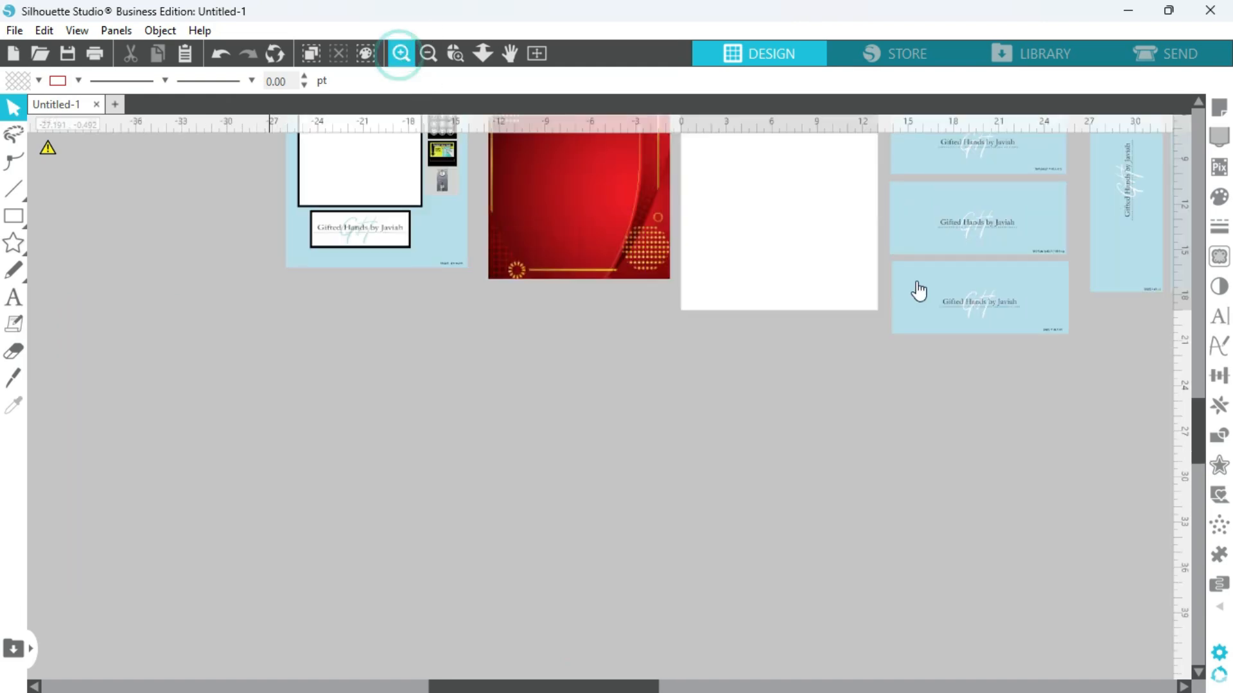
{"action": "left_click_drag", "start_coordinate": [1200, 448], "coordinate": [1197, 410]}
{"action": "left_click", "coordinate": [410, 56]}
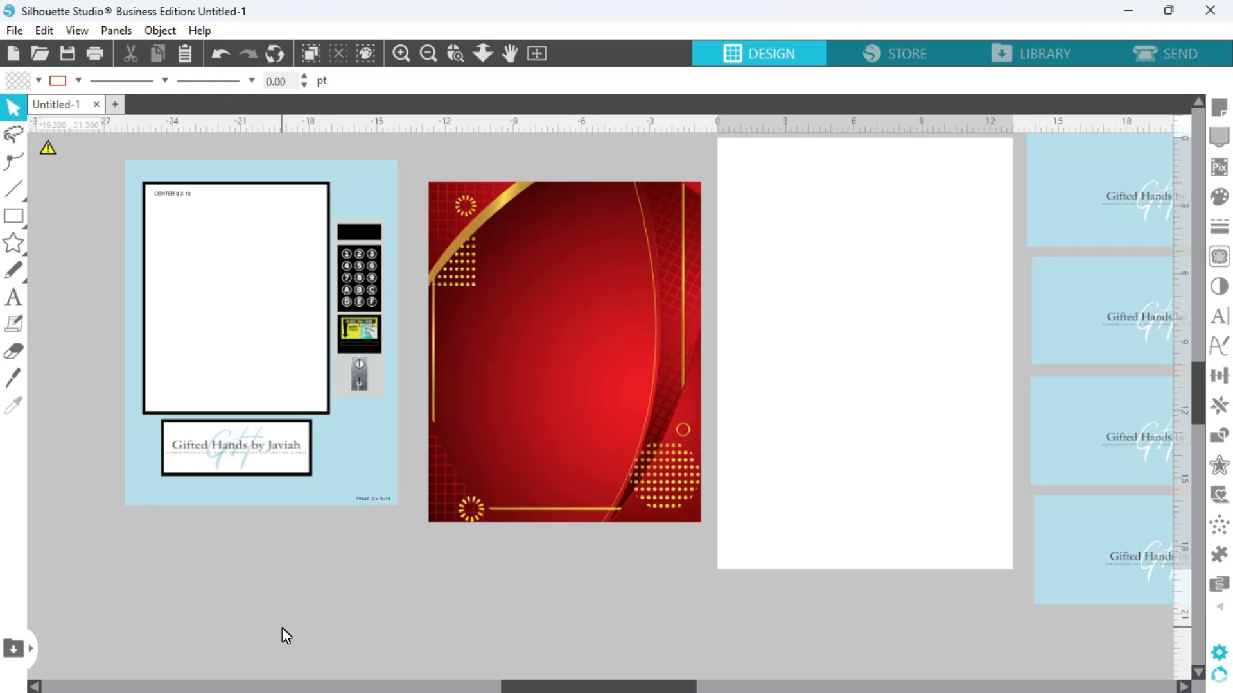
{"action": "left_click", "coordinate": [364, 331]}
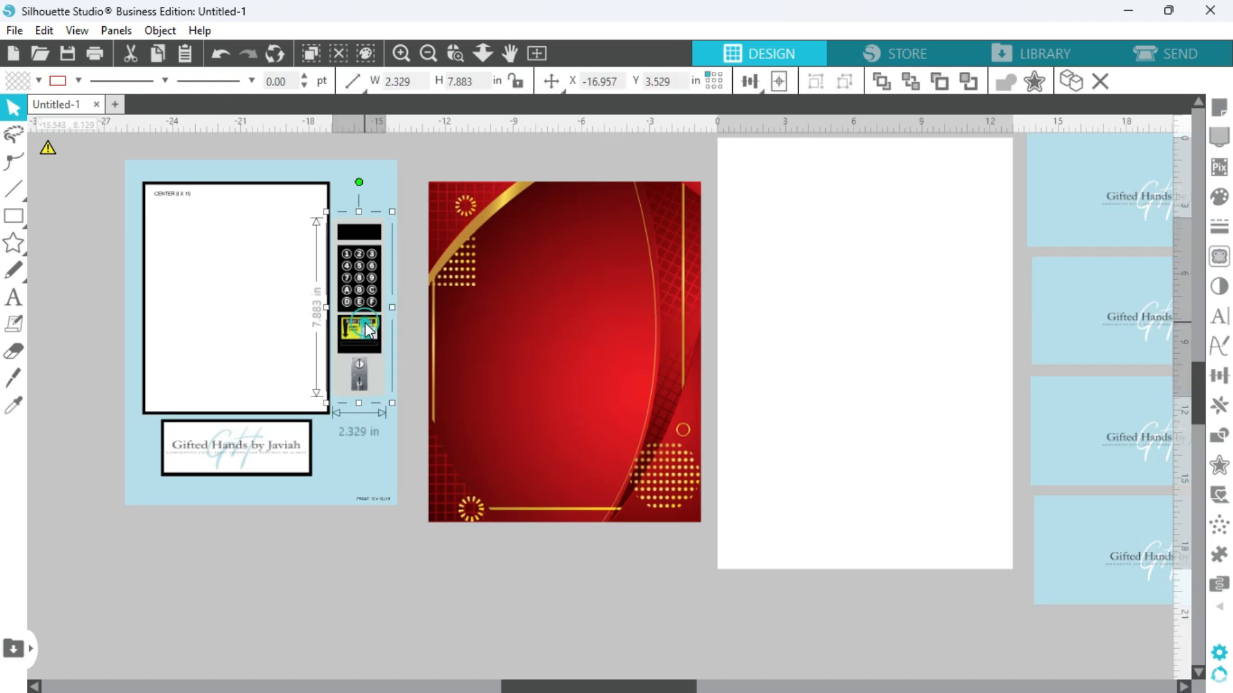
{"action": "left_click", "coordinate": [237, 185]}
{"action": "left_click", "coordinate": [237, 226]}
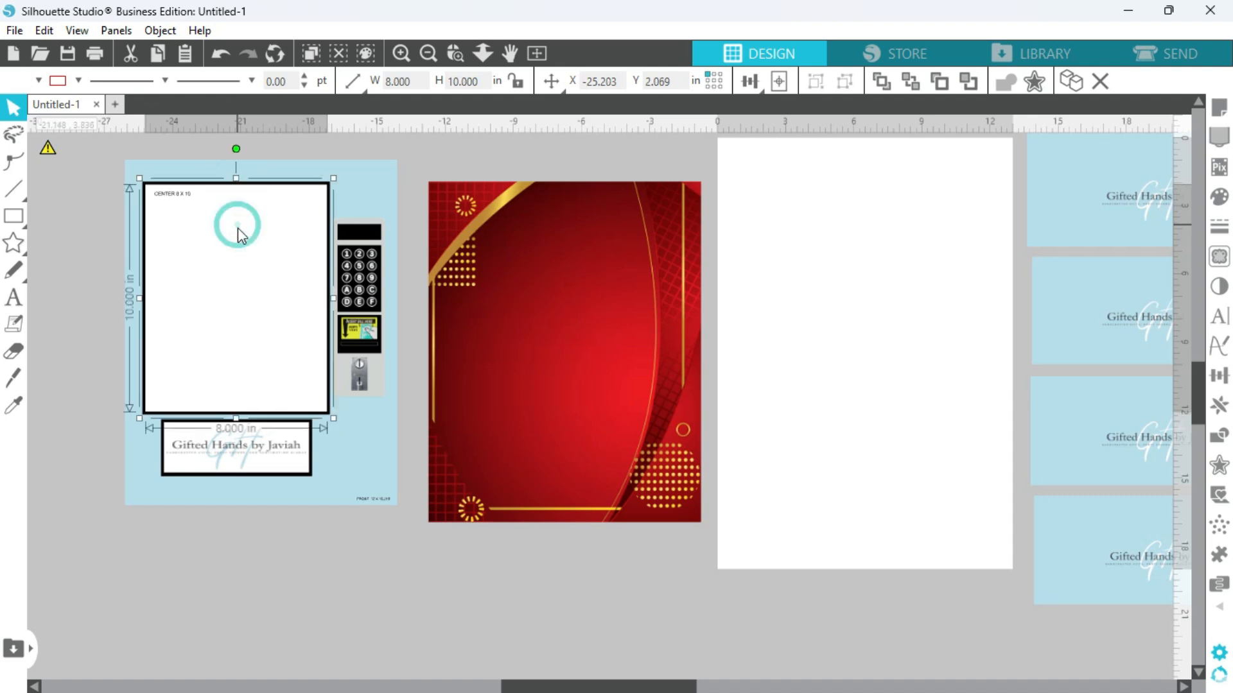
{"action": "left_click", "coordinate": [163, 453]}
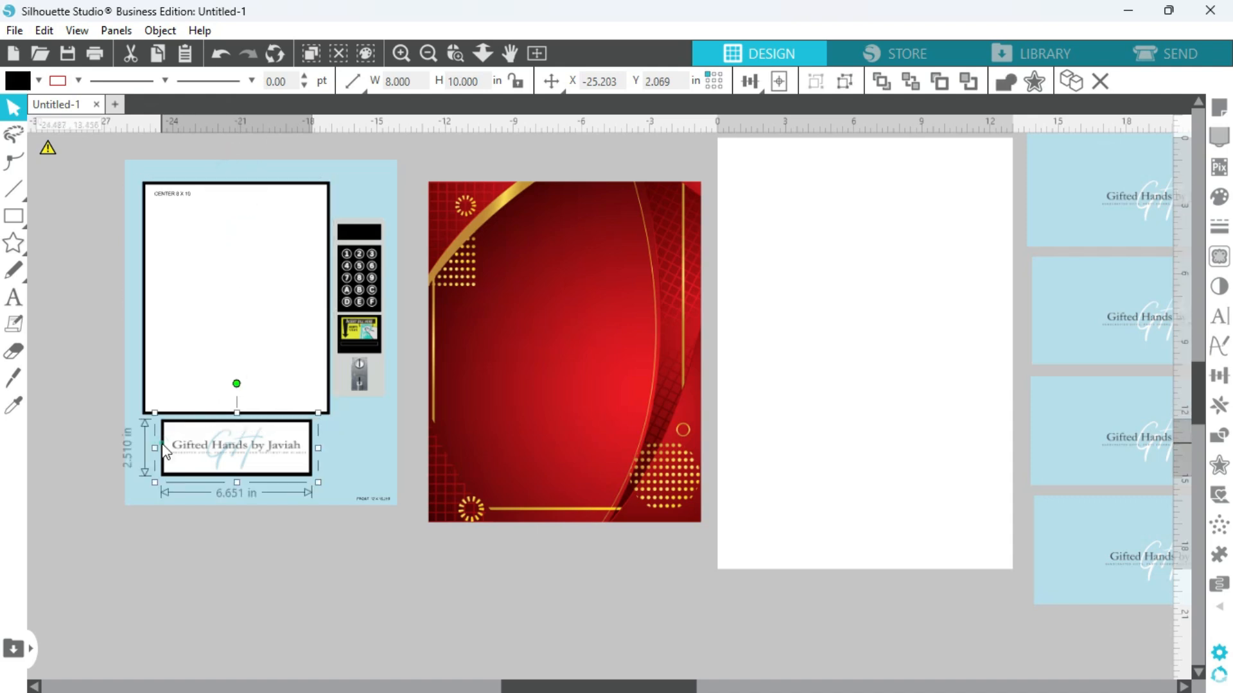
{"action": "left_click", "coordinate": [197, 444]}
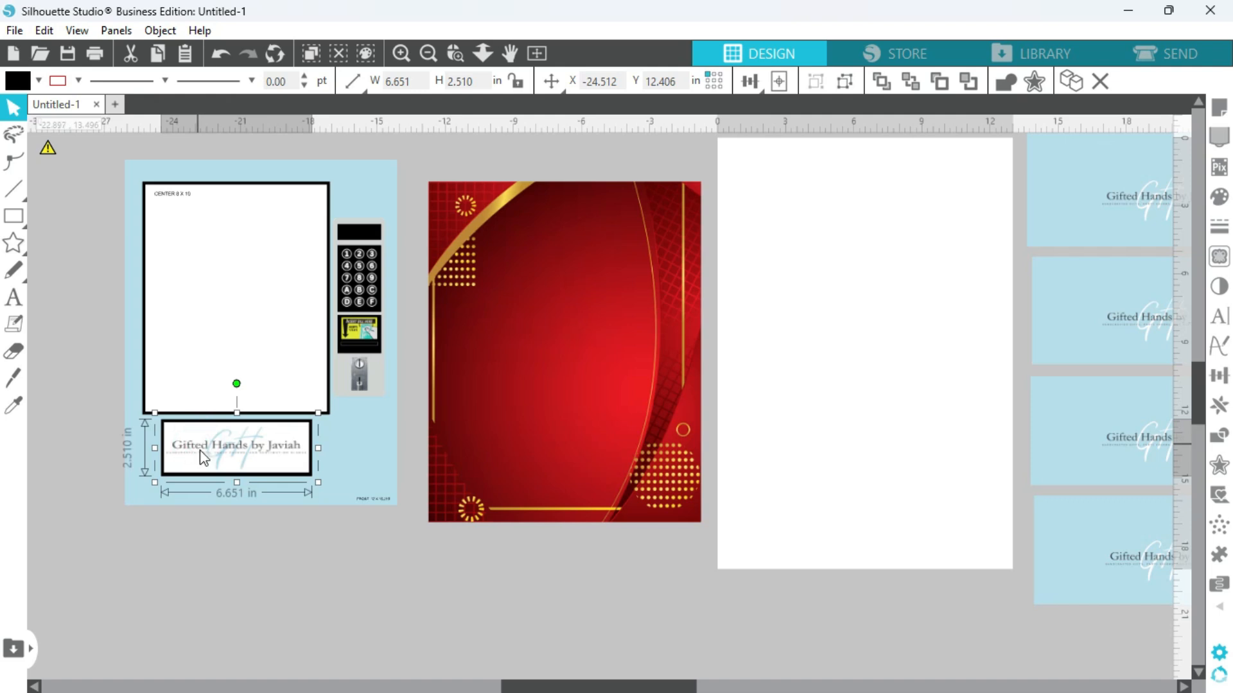
{"action": "left_click", "coordinate": [255, 561]}
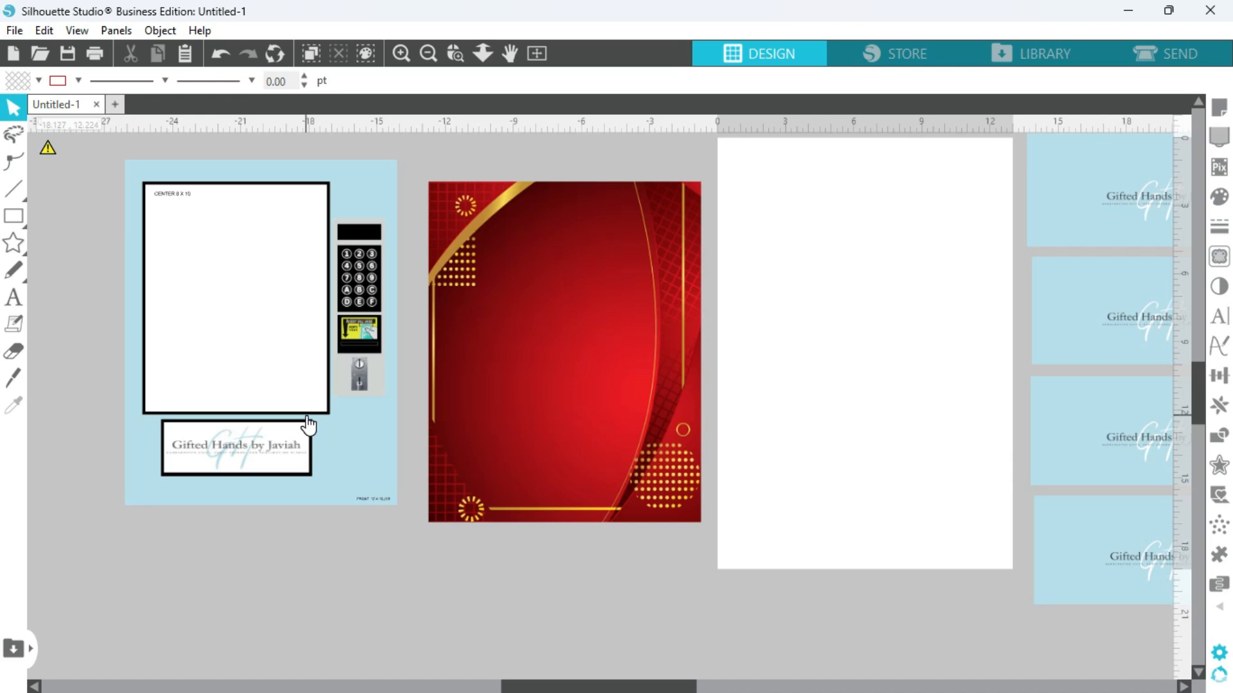
{"action": "left_click", "coordinate": [277, 449]}
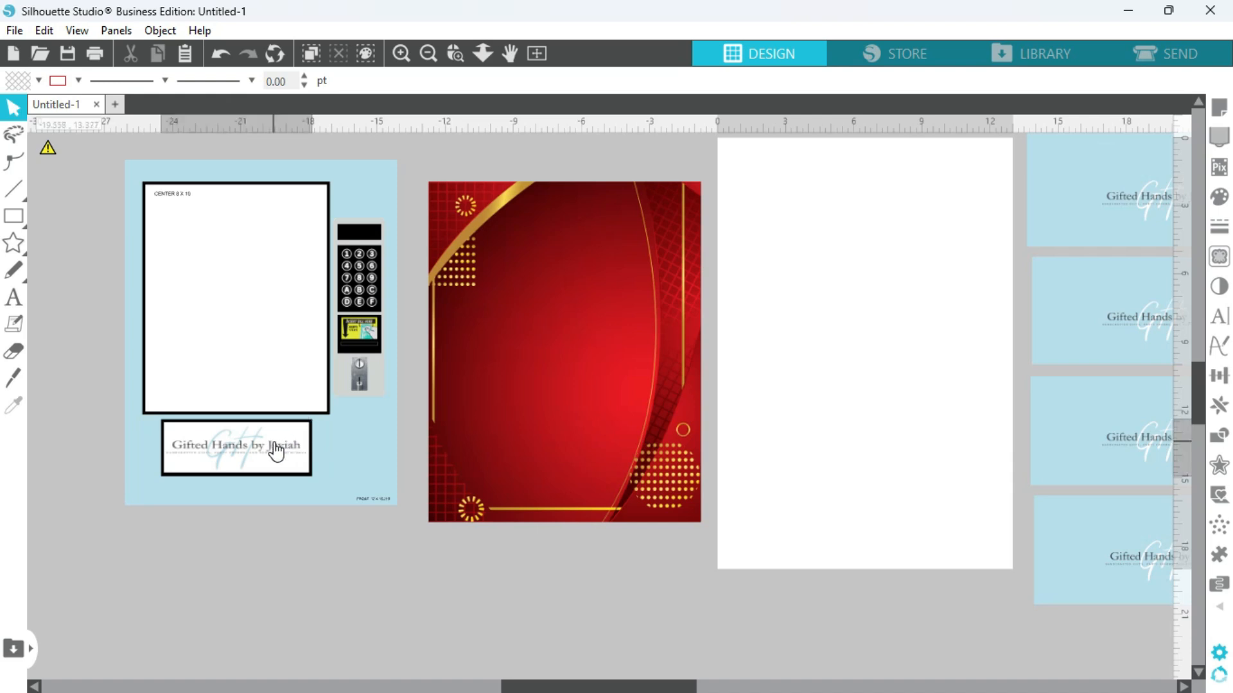
{"action": "left_click", "coordinate": [332, 550]}
Cut the white window, its black frame, the logo plate with its frame, and the keypad together from the front template.
{"action": "left_click", "coordinate": [243, 291]}
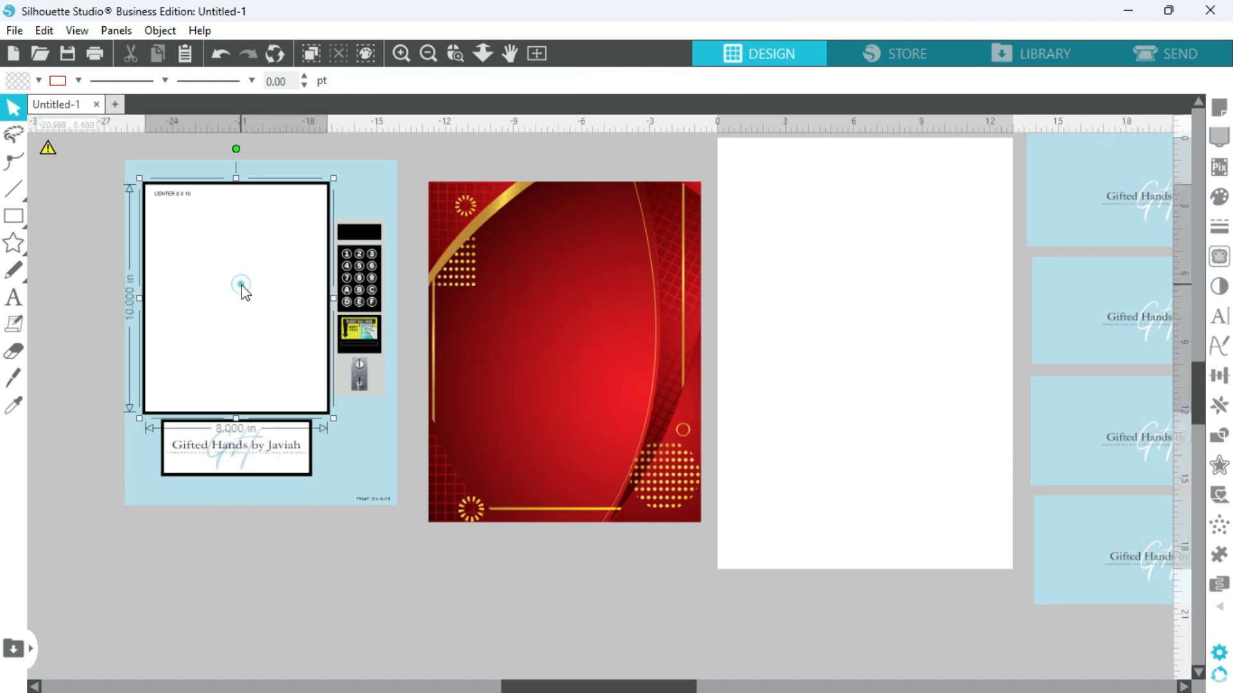
{"action": "left_click", "coordinate": [215, 184]}
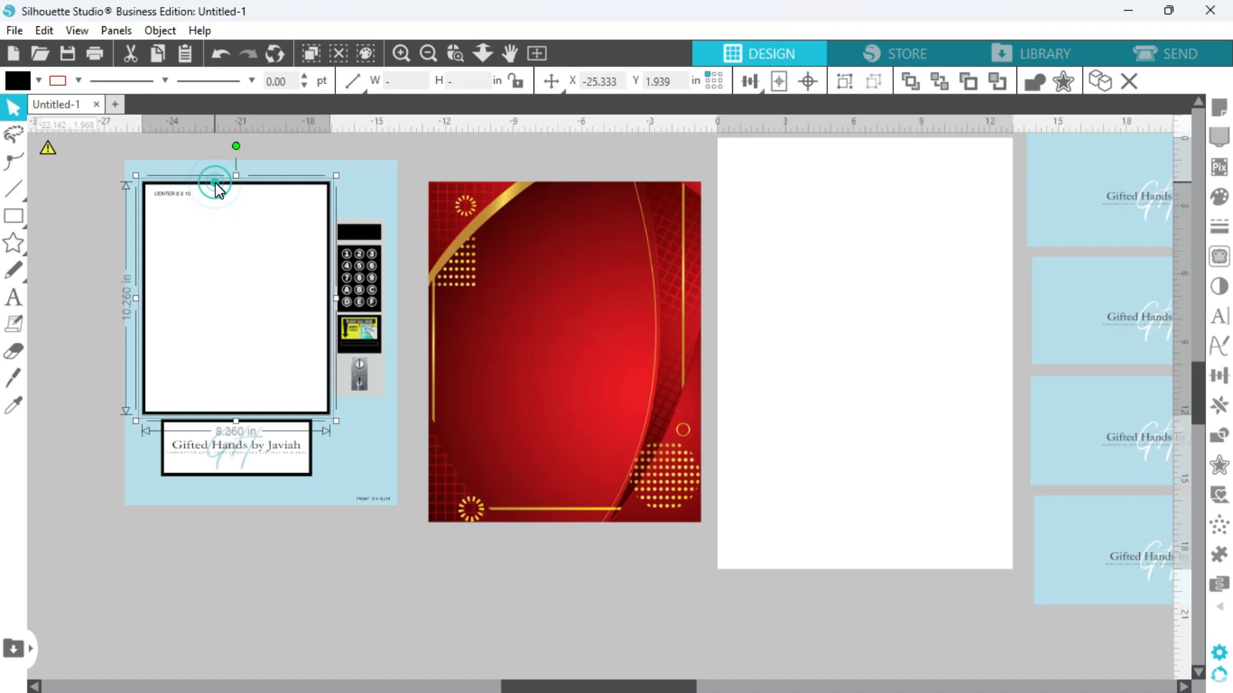
{"action": "left_click", "coordinate": [240, 450], "text": "shift"}
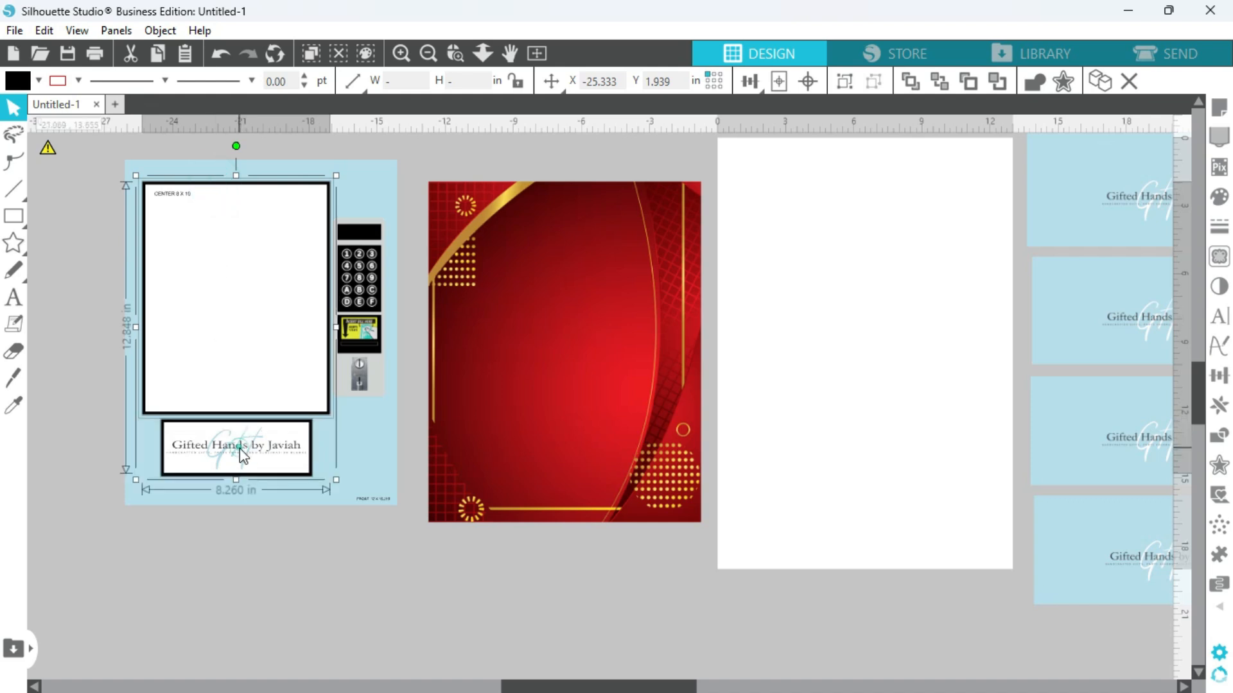
{"action": "left_click", "coordinate": [165, 461], "text": "shift"}
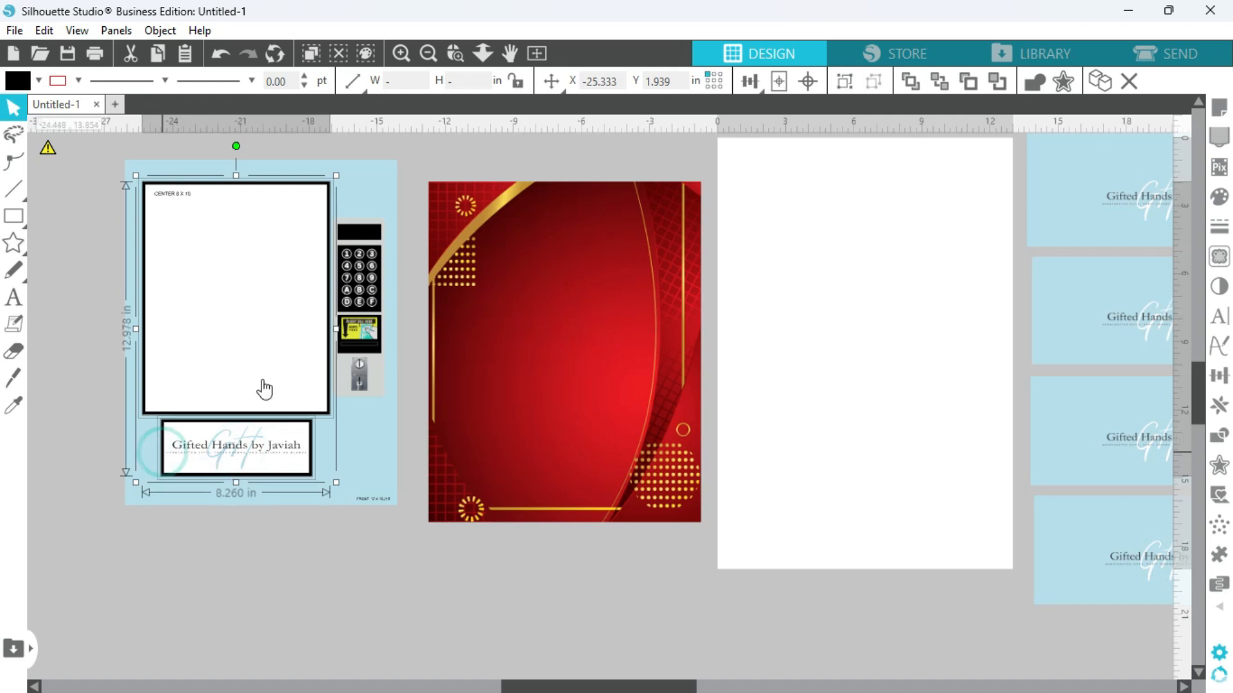
{"action": "left_click", "coordinate": [364, 305], "text": "shift"}
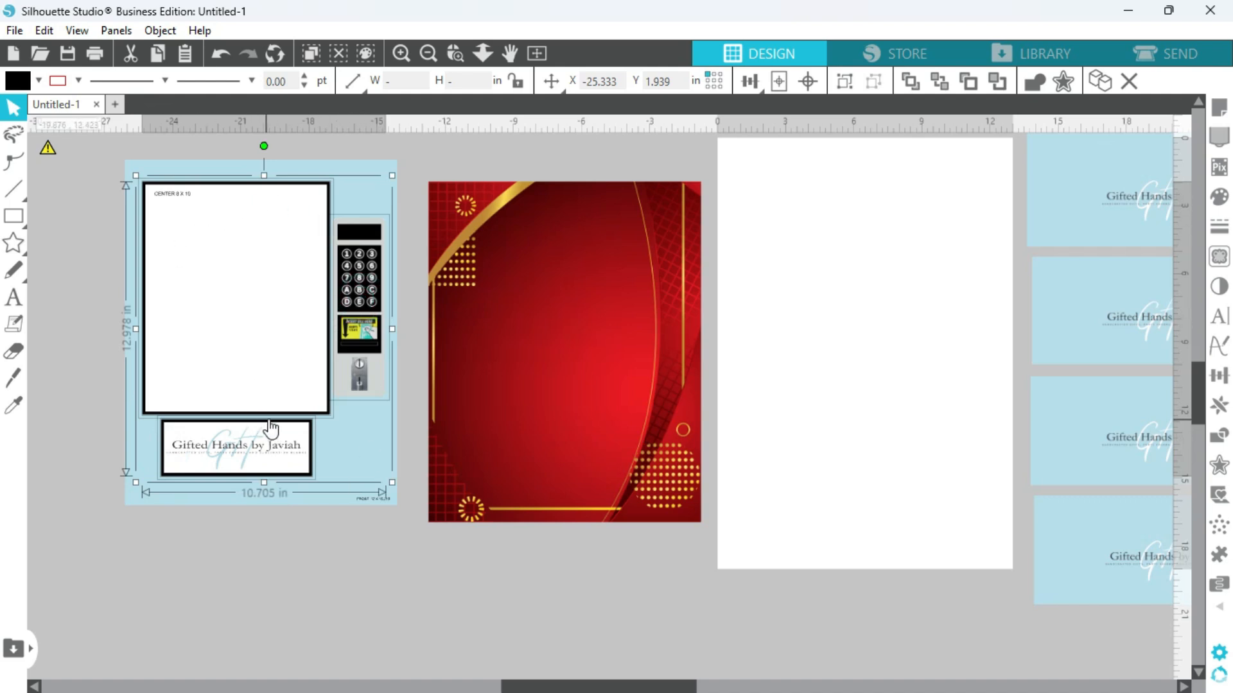
{"action": "right_click", "coordinate": [320, 368]}
{"action": "left_click", "coordinate": [404, 286]}
{"action": "key", "text": "Delete"}
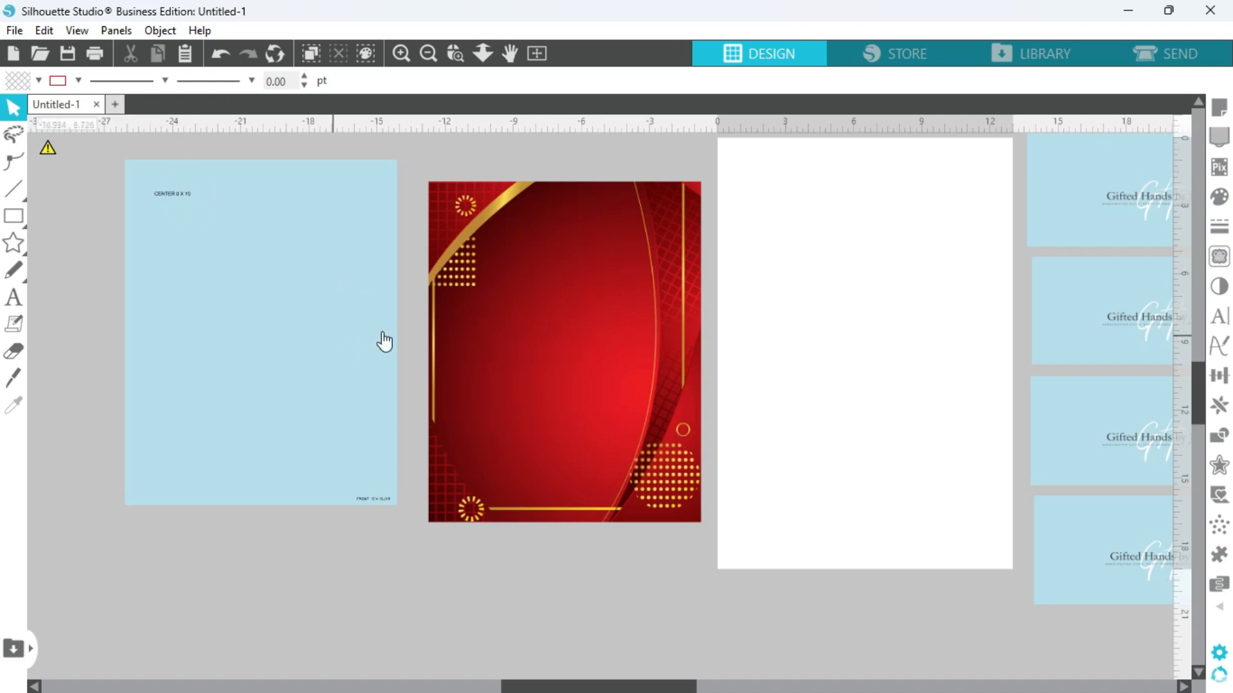
Delete the CENTER note and the small text in the lower corner of the blue front panel.
{"action": "left_click", "coordinate": [173, 199]}
{"action": "key", "text": "Delete"}
{"action": "left_click", "coordinate": [383, 502]}
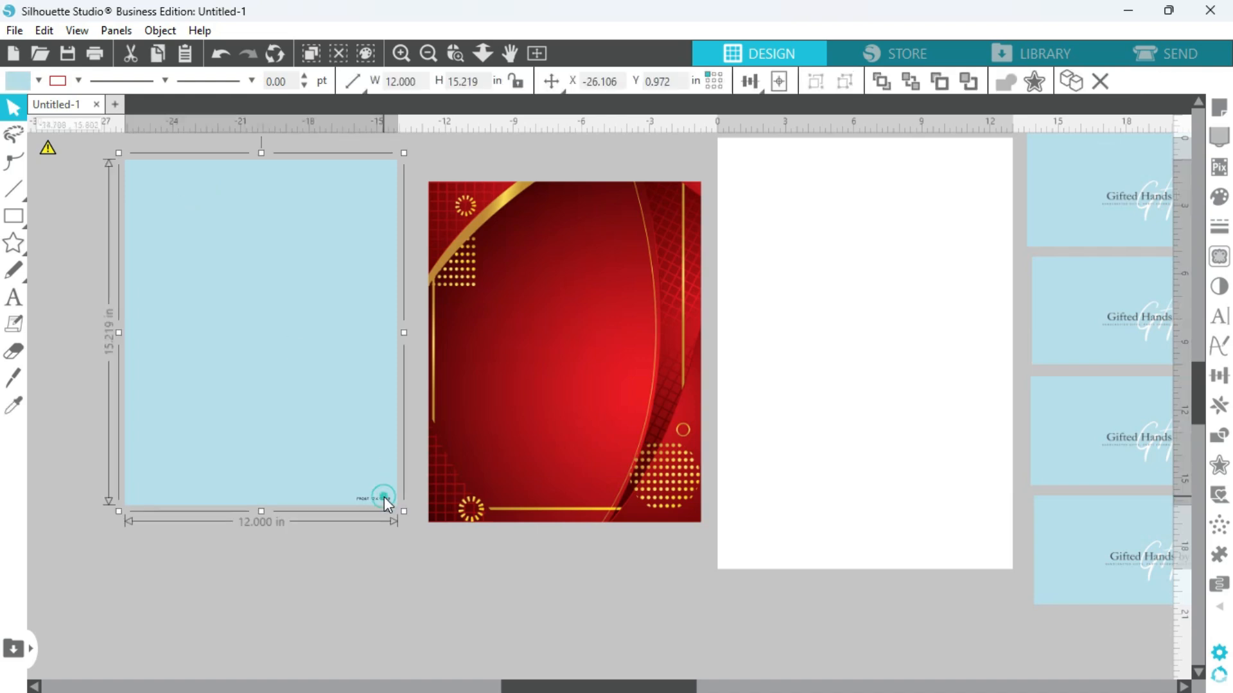
{"action": "left_click", "coordinate": [377, 506]}
{"action": "left_click", "coordinate": [403, 549]}
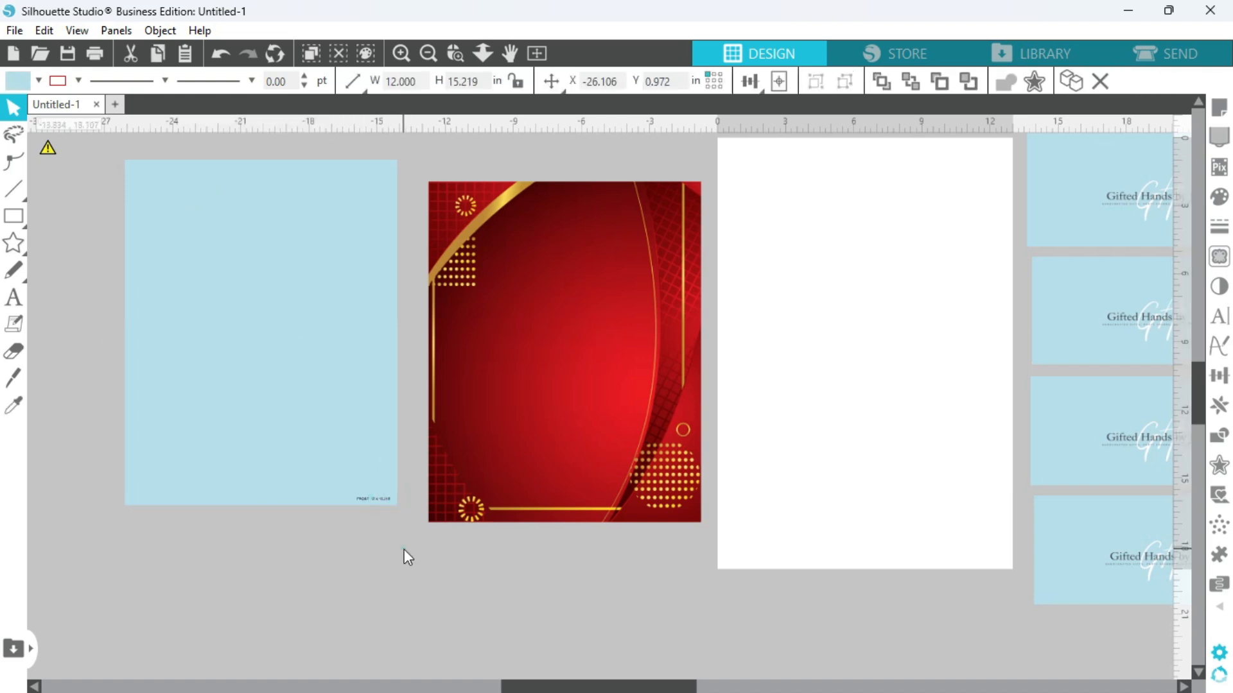
{"action": "left_click", "coordinate": [367, 499]}
{"action": "key", "text": "Delete"}
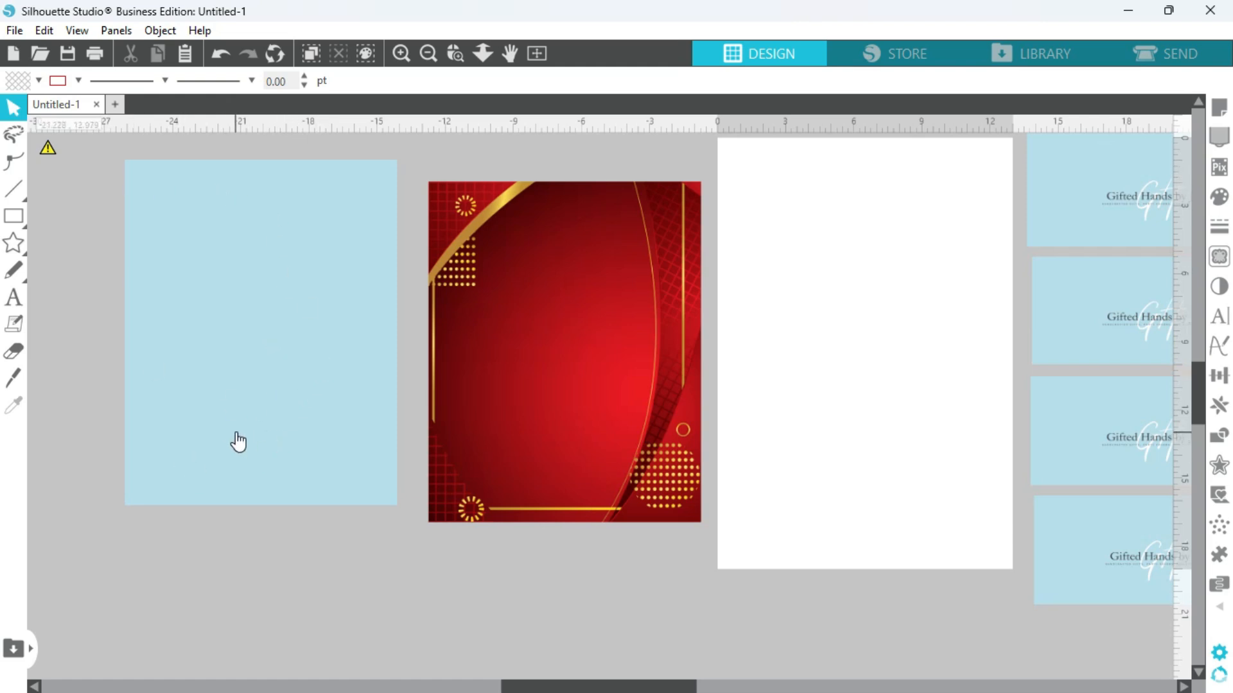
Place the red panel over the blue front panel and enlarge it proportionally to about 12.9 by 16.1 in.
{"action": "left_click_drag", "start_coordinate": [624, 351], "coordinate": [321, 329]}
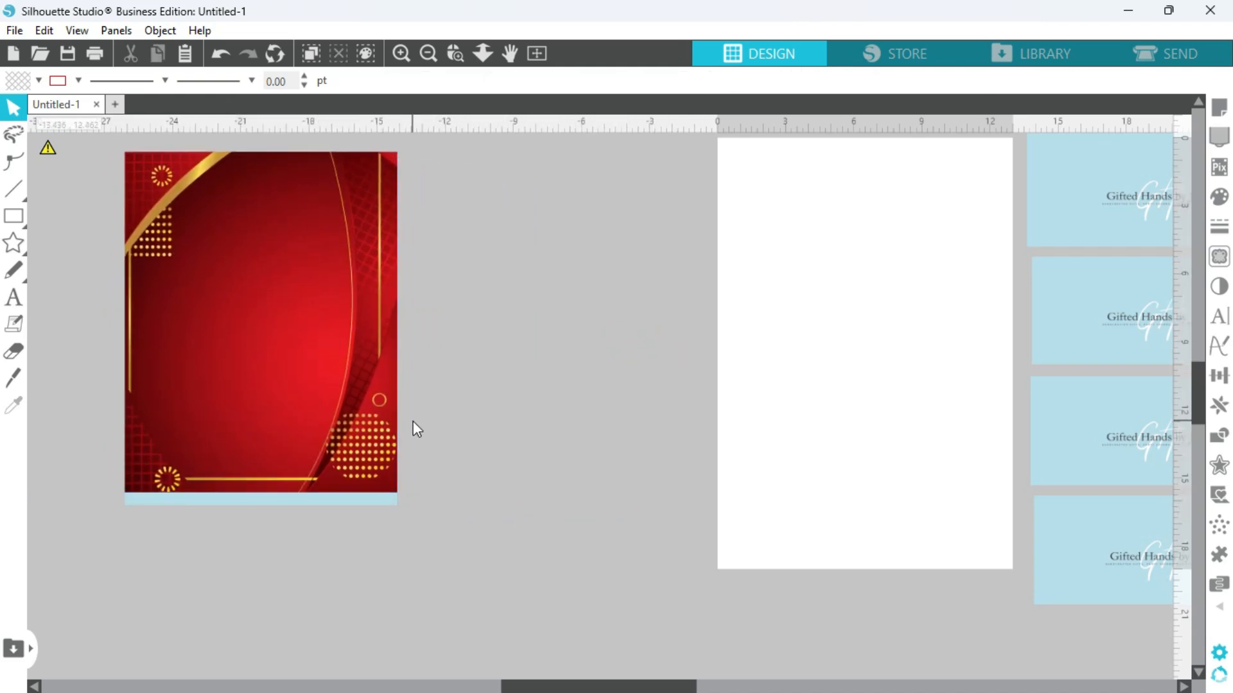
{"action": "left_click", "coordinate": [379, 440]}
{"action": "left_click_drag", "start_coordinate": [406, 498], "coordinate": [421, 524]}
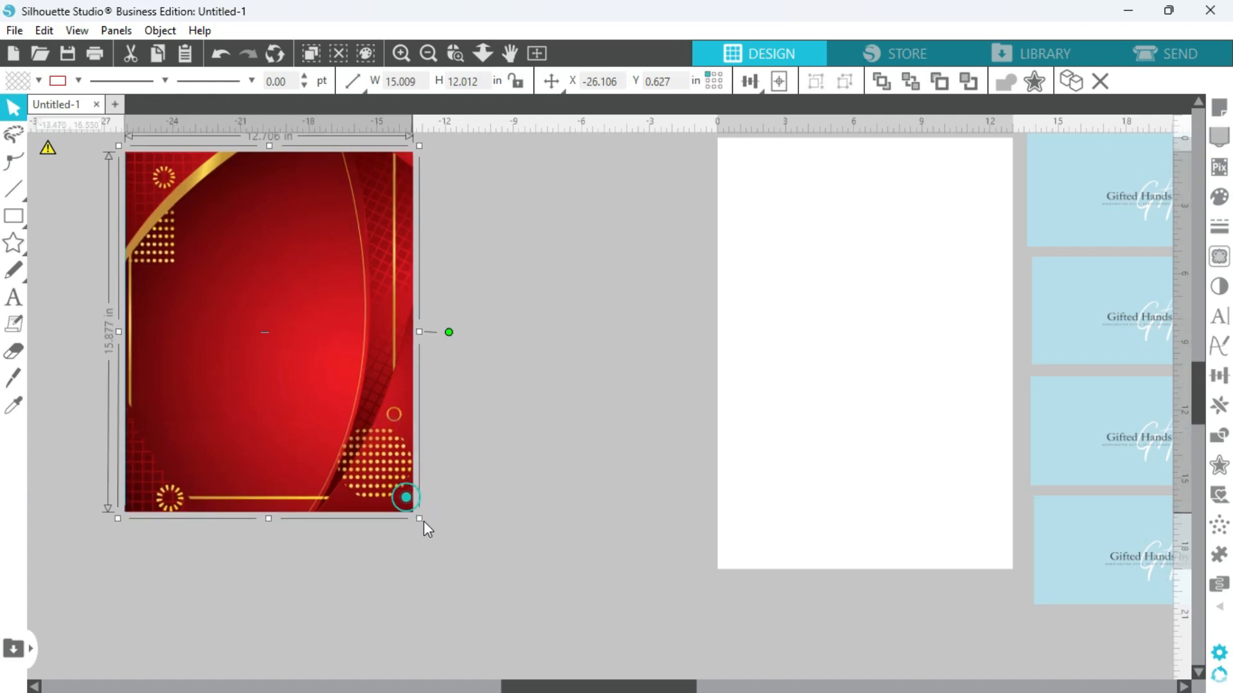
Crop the red background to the blue front panel's shape by selecting both and applying Crop.
{"action": "left_click", "coordinate": [516, 438]}
{"action": "left_click_drag", "start_coordinate": [538, 187], "coordinate": [193, 478]}
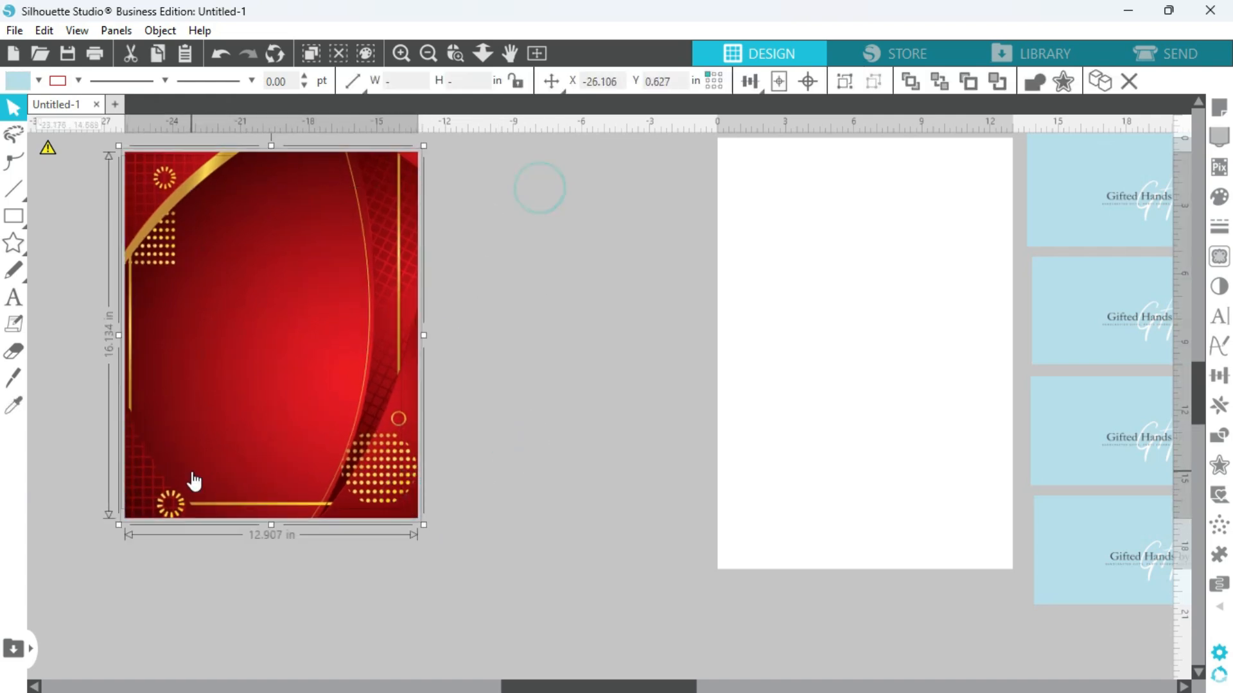
{"action": "left_click", "coordinate": [1218, 435]}
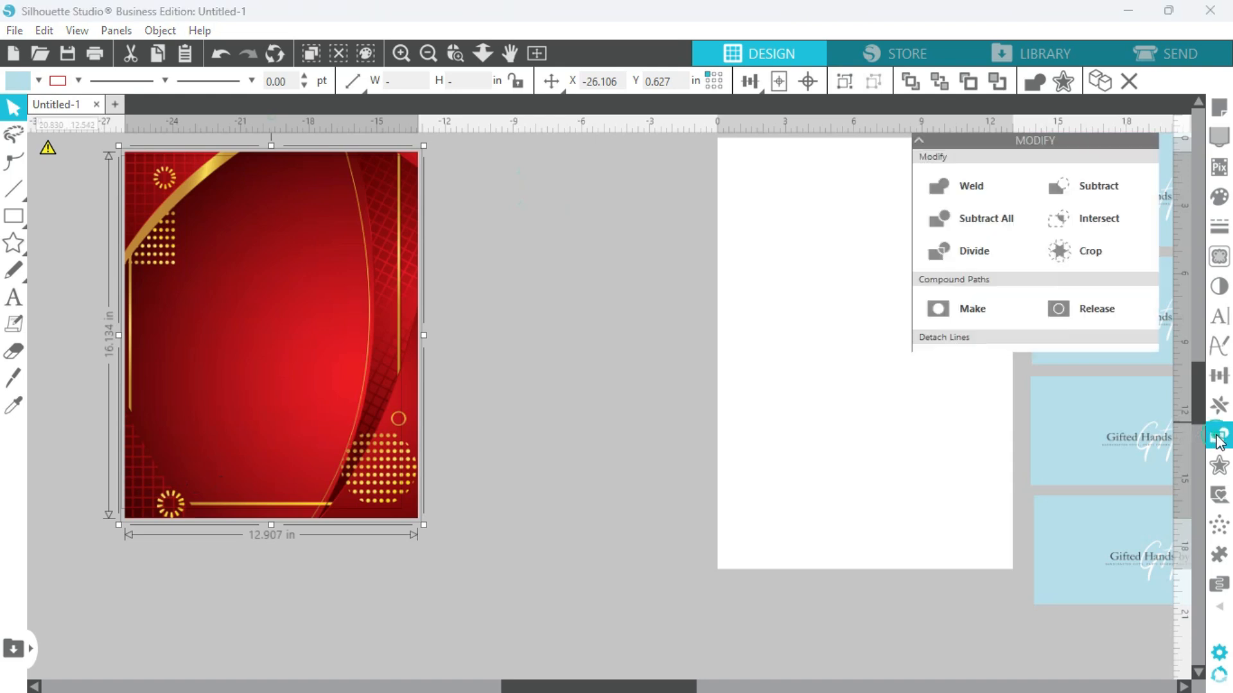
{"action": "left_click", "coordinate": [1086, 260]}
{"action": "left_click", "coordinate": [626, 457]}
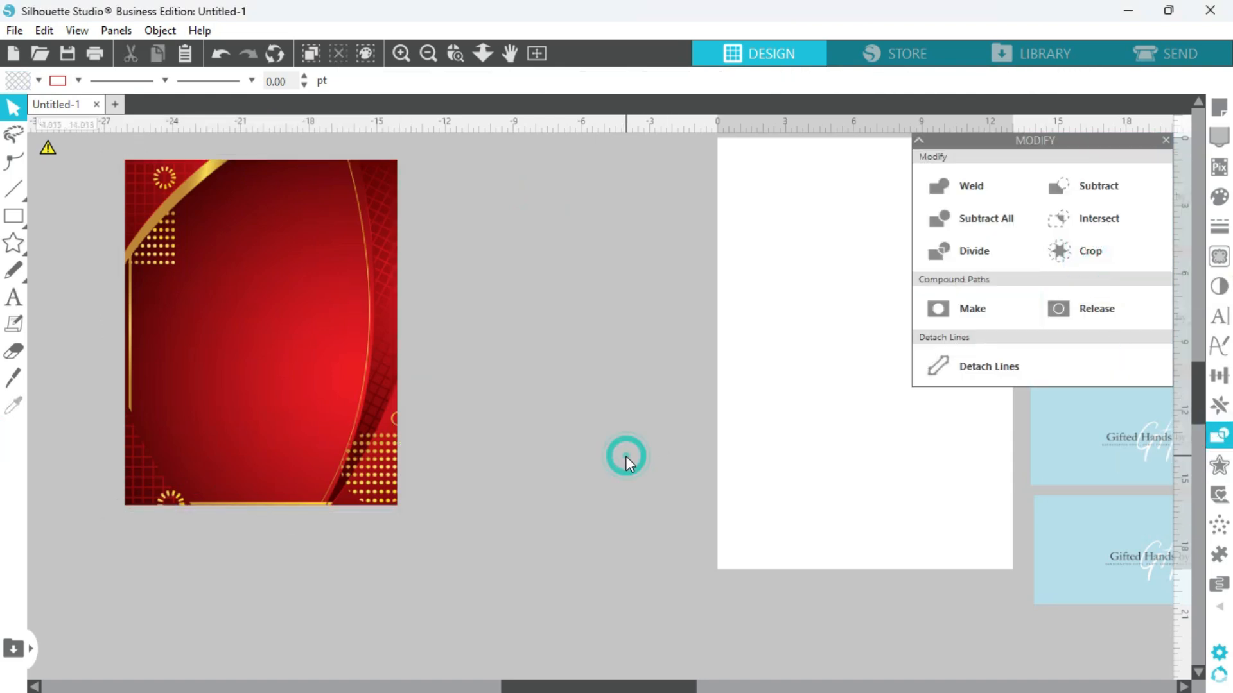
Paste the cut window, keypad and logo plate in front on the red front panel.
{"action": "left_click", "coordinate": [290, 330]}
{"action": "right_click", "coordinate": [290, 332]}
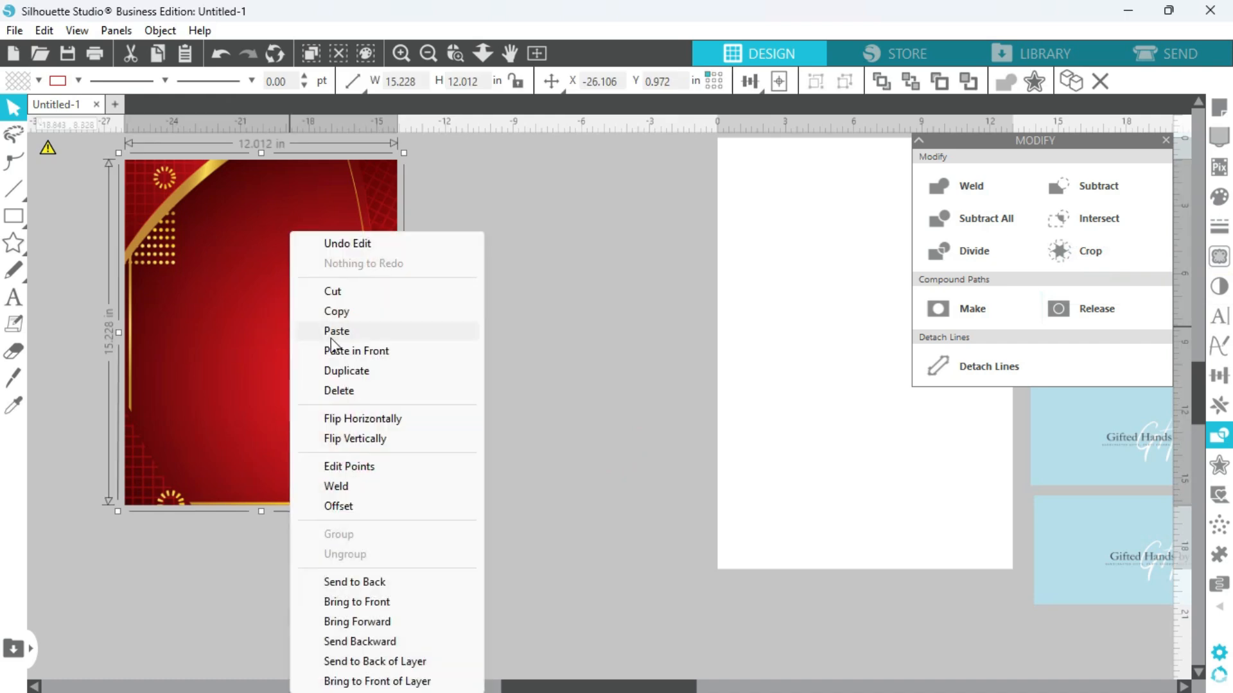
{"action": "left_click", "coordinate": [347, 351]}
{"action": "left_click", "coordinate": [523, 350]}
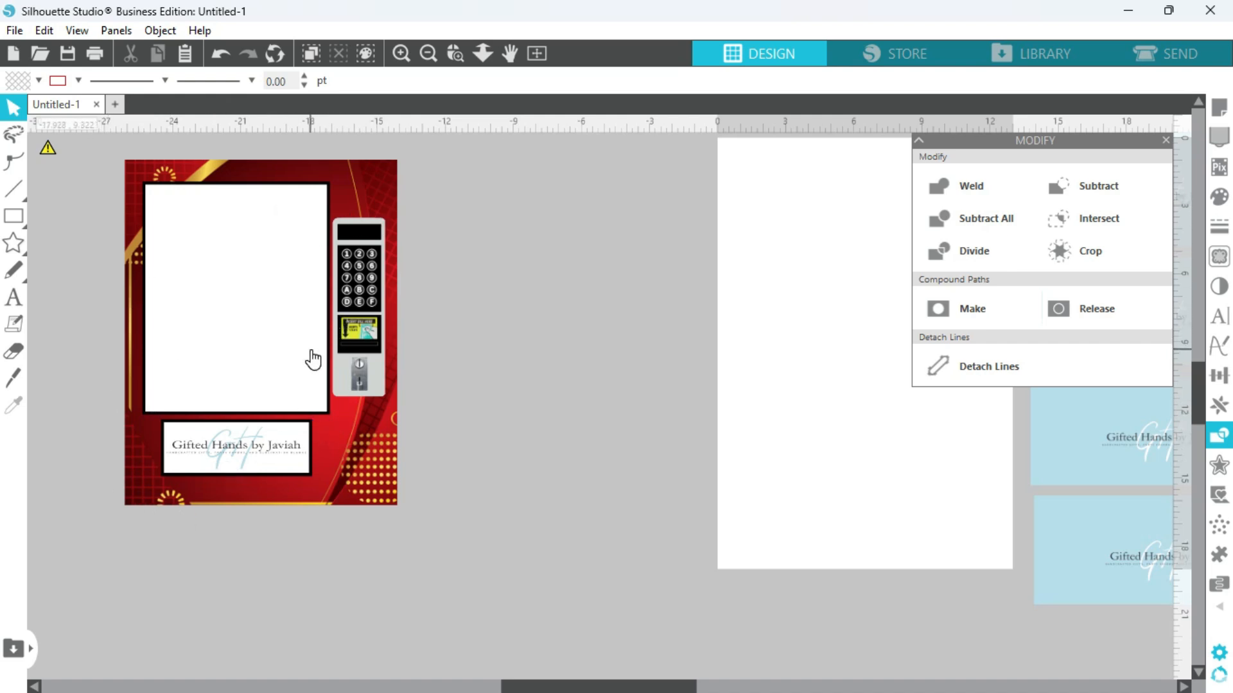
Fill the logo plate below the window with gold sampled from the background's curved band.
{"action": "left_click", "coordinate": [223, 457]}
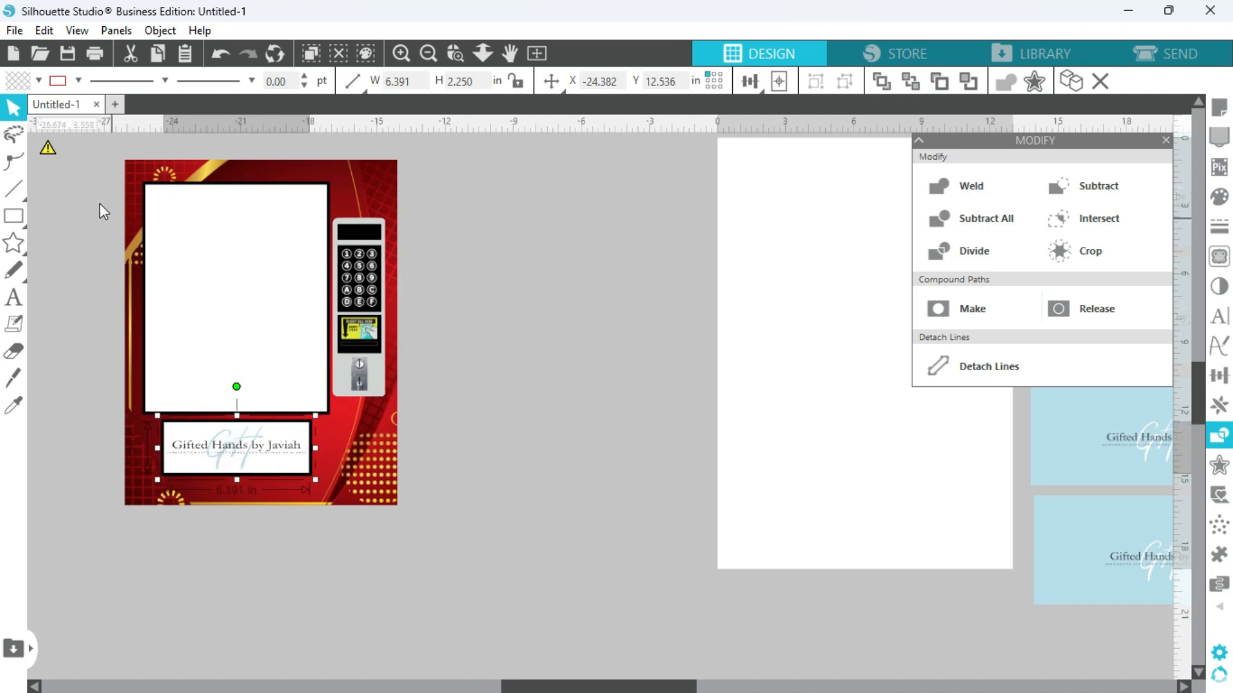
{"action": "left_click", "coordinate": [37, 82]}
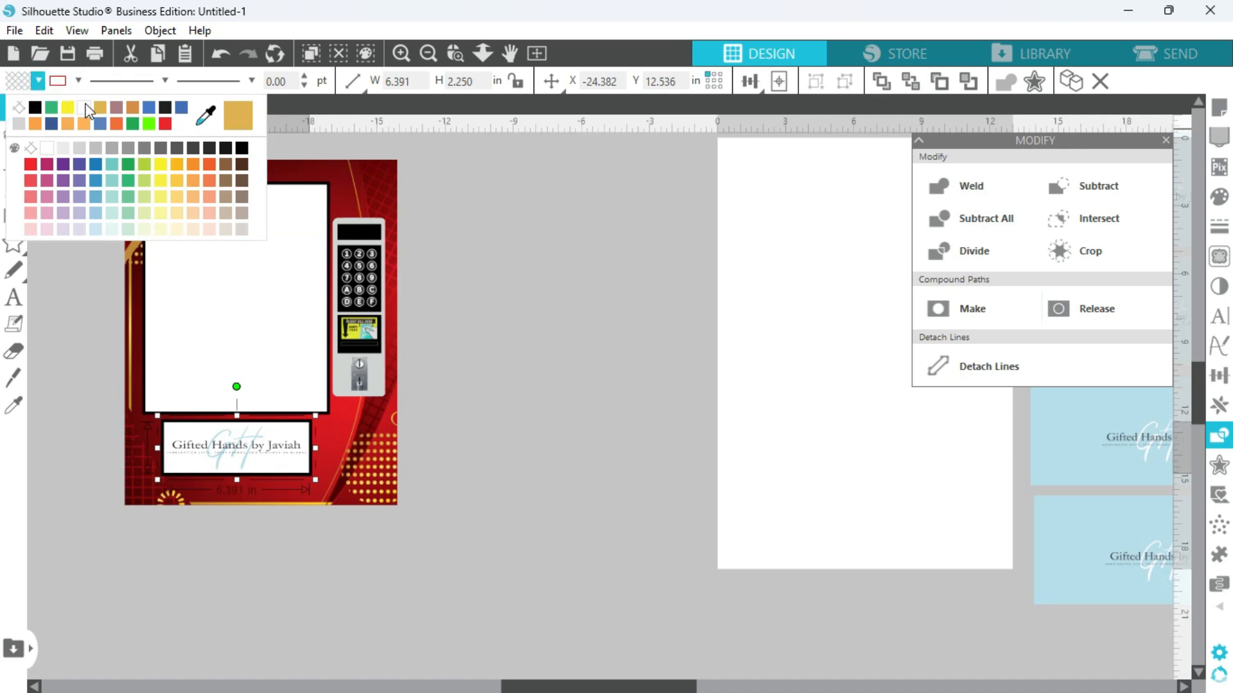
{"action": "left_click", "coordinate": [205, 121]}
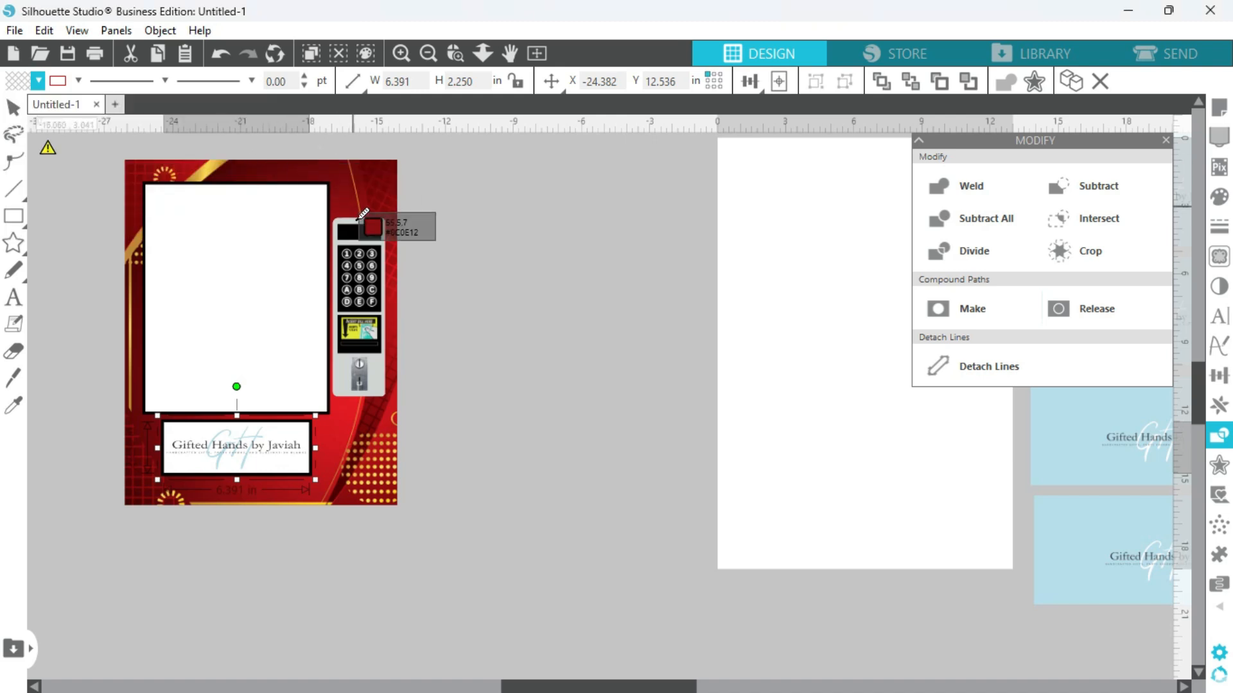
{"action": "left_click", "coordinate": [203, 170]}
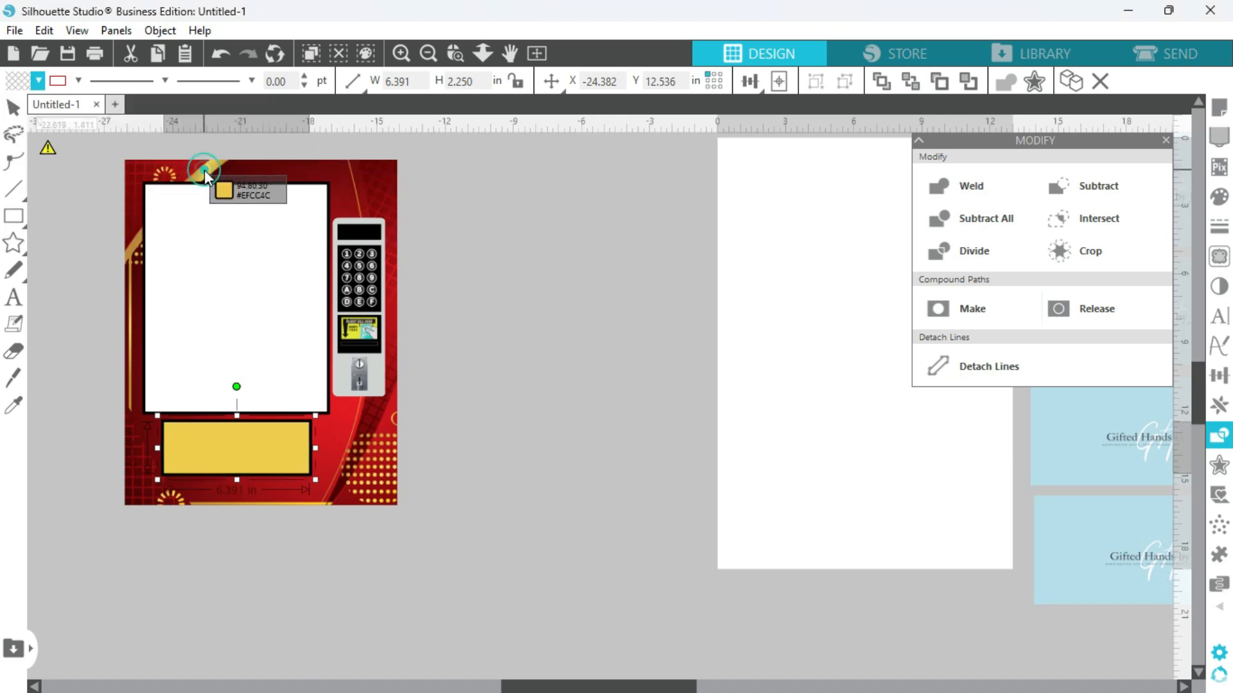
{"action": "left_click", "coordinate": [492, 539]}
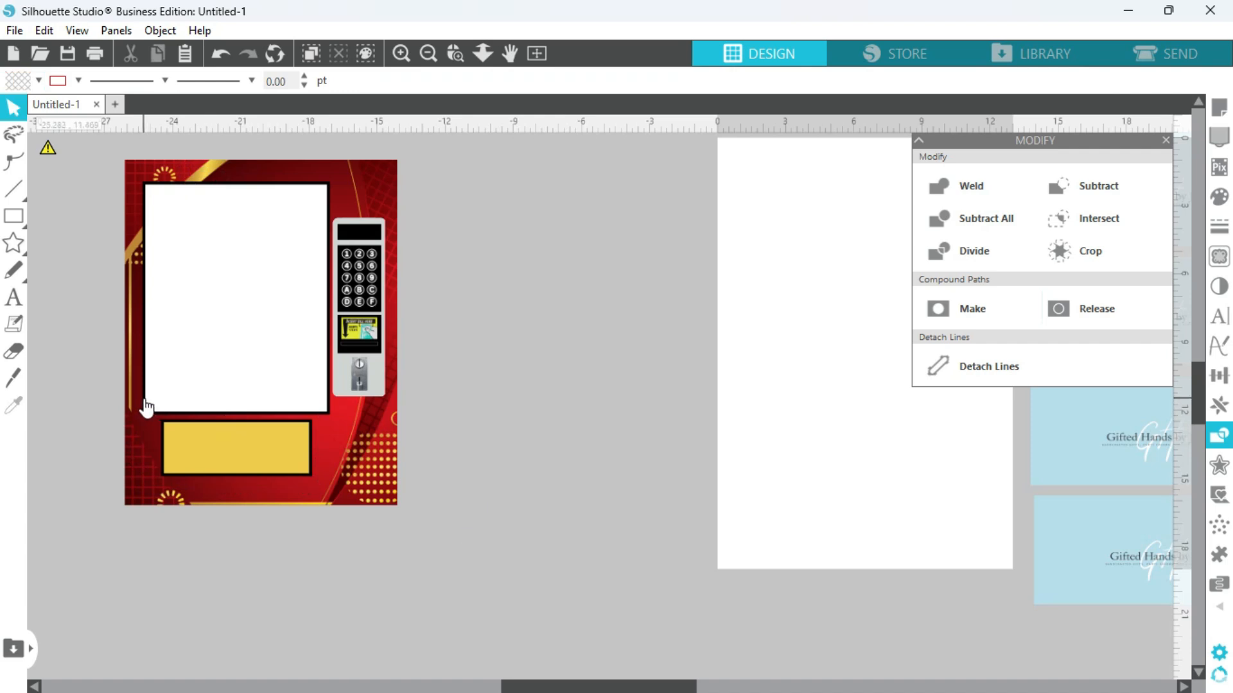
Recolor the black frames around the white window and the gold plate below it to dark brown.
{"action": "left_click", "coordinate": [146, 403]}
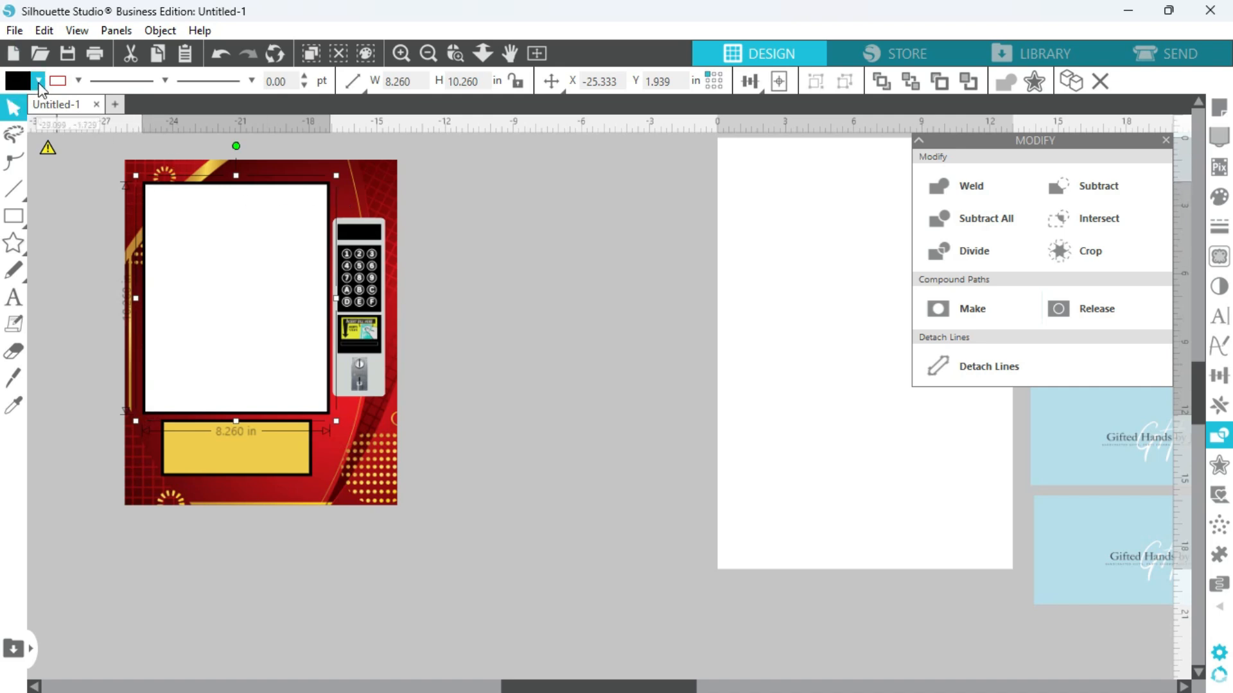
{"action": "left_click", "coordinate": [39, 81]}
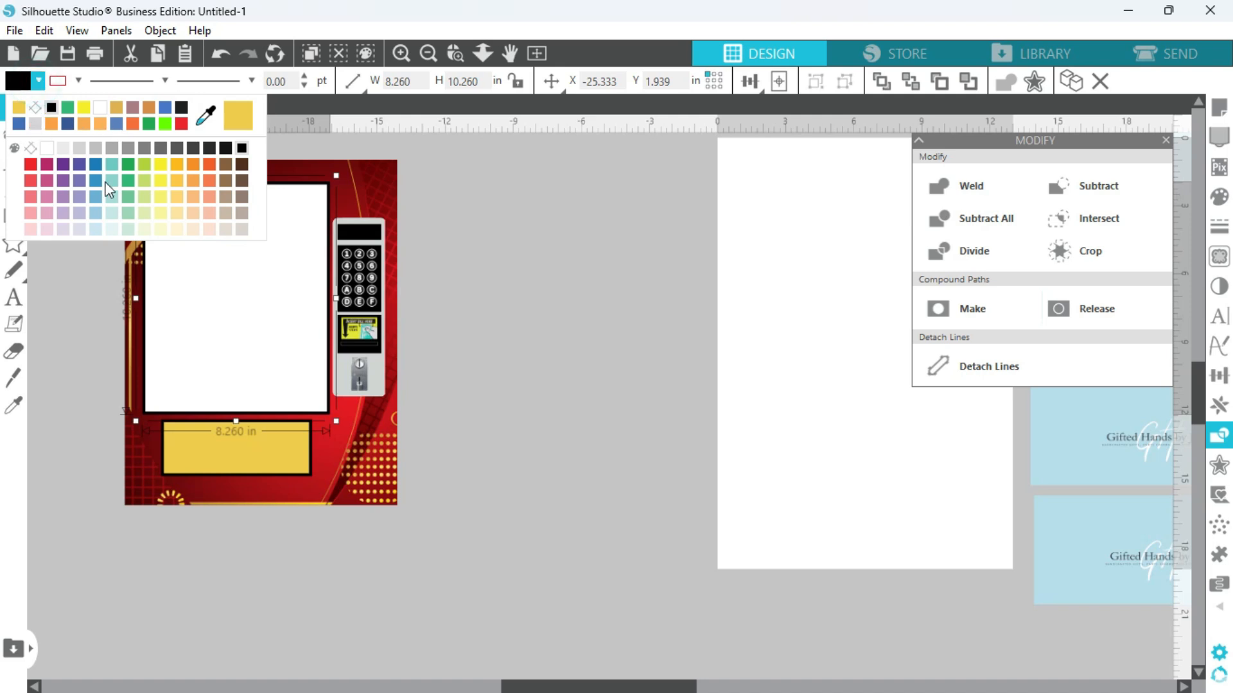
{"action": "left_click", "coordinate": [242, 179]}
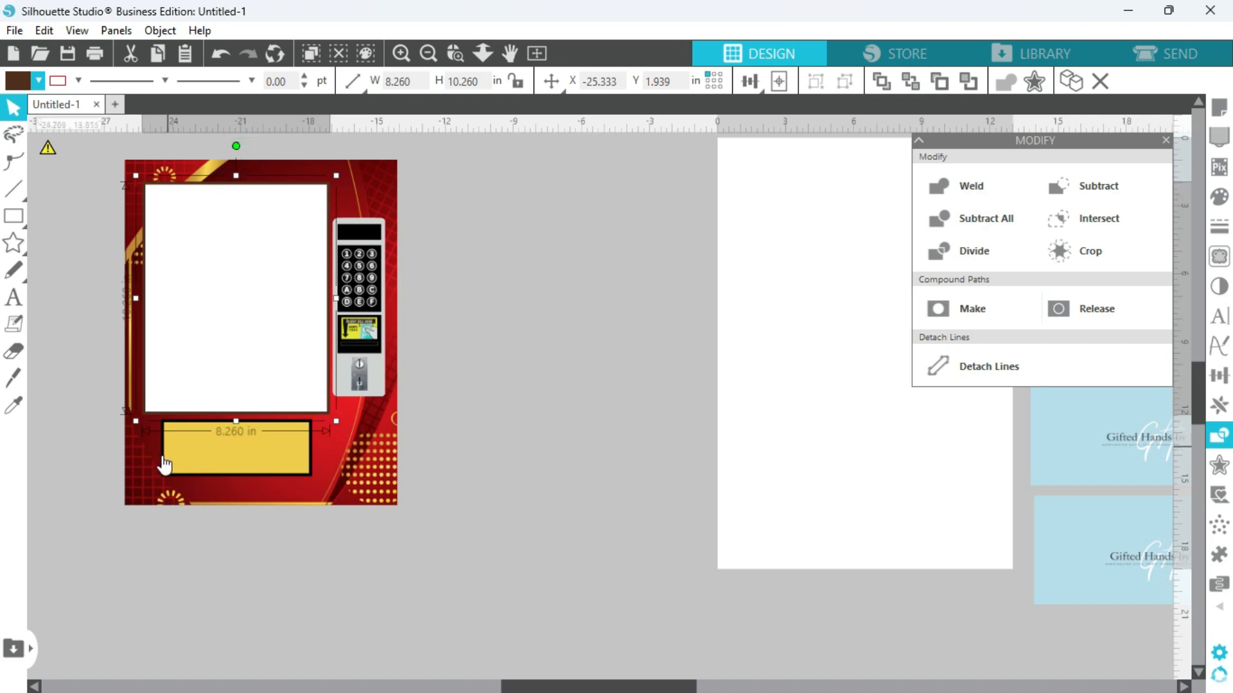
{"action": "left_click", "coordinate": [164, 460]}
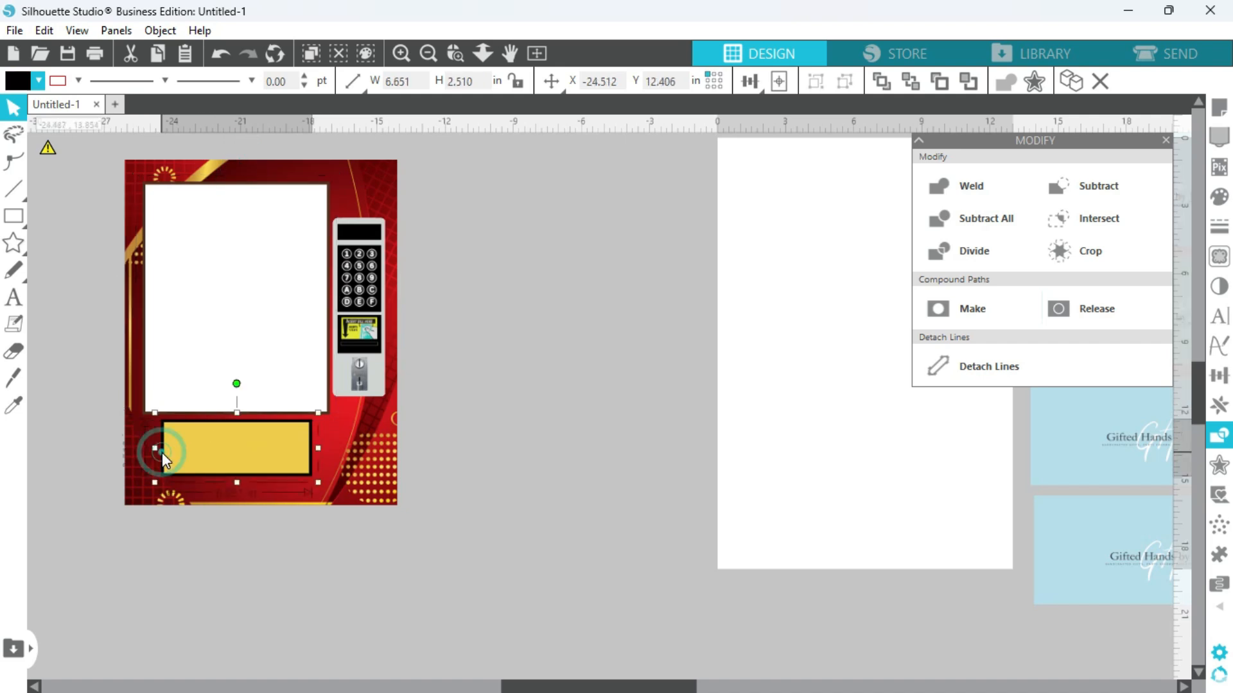
{"action": "left_click", "coordinate": [40, 81]}
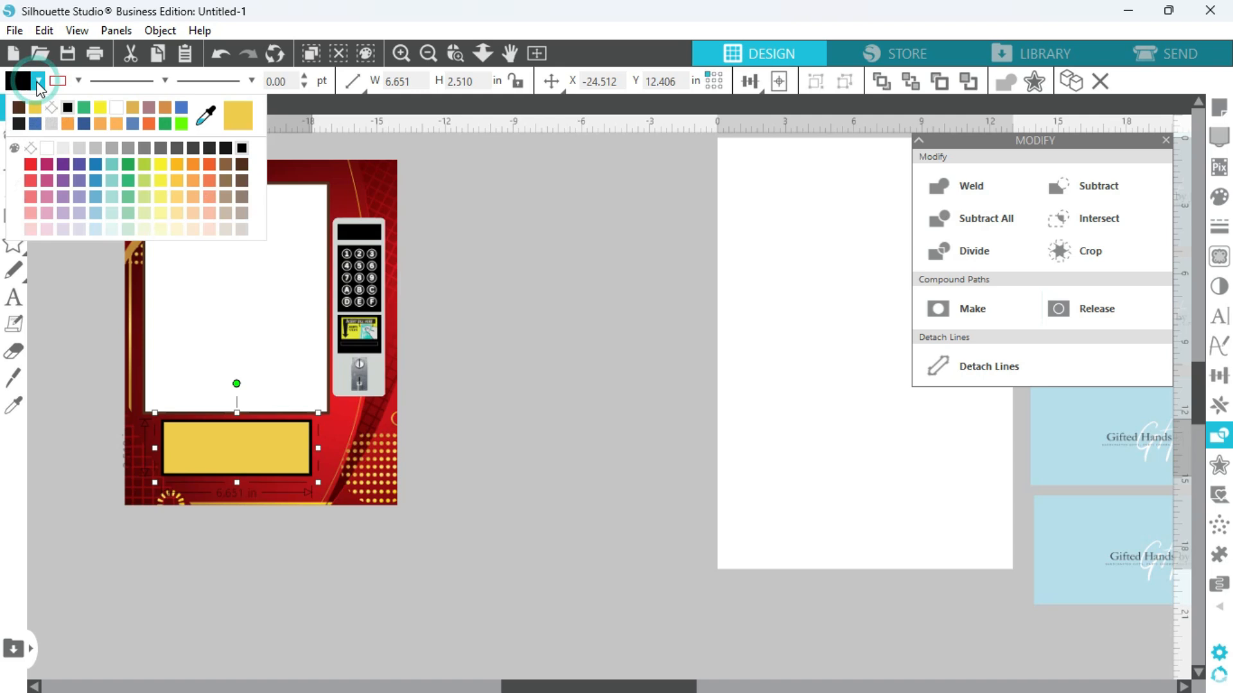
{"action": "left_click", "coordinate": [589, 426]}
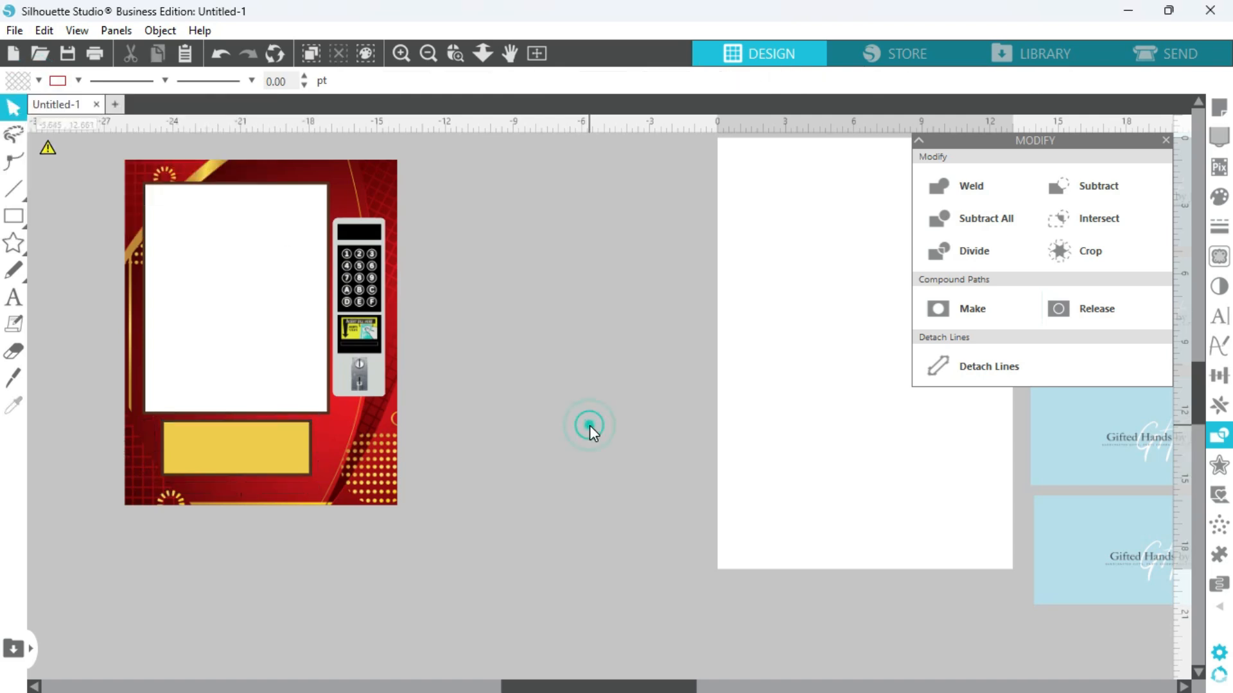
Add the text "PUSH" below the front panel and enlarge it proportionally to about 6.0 by 2.4 in.
{"action": "left_click", "coordinate": [14, 300]}
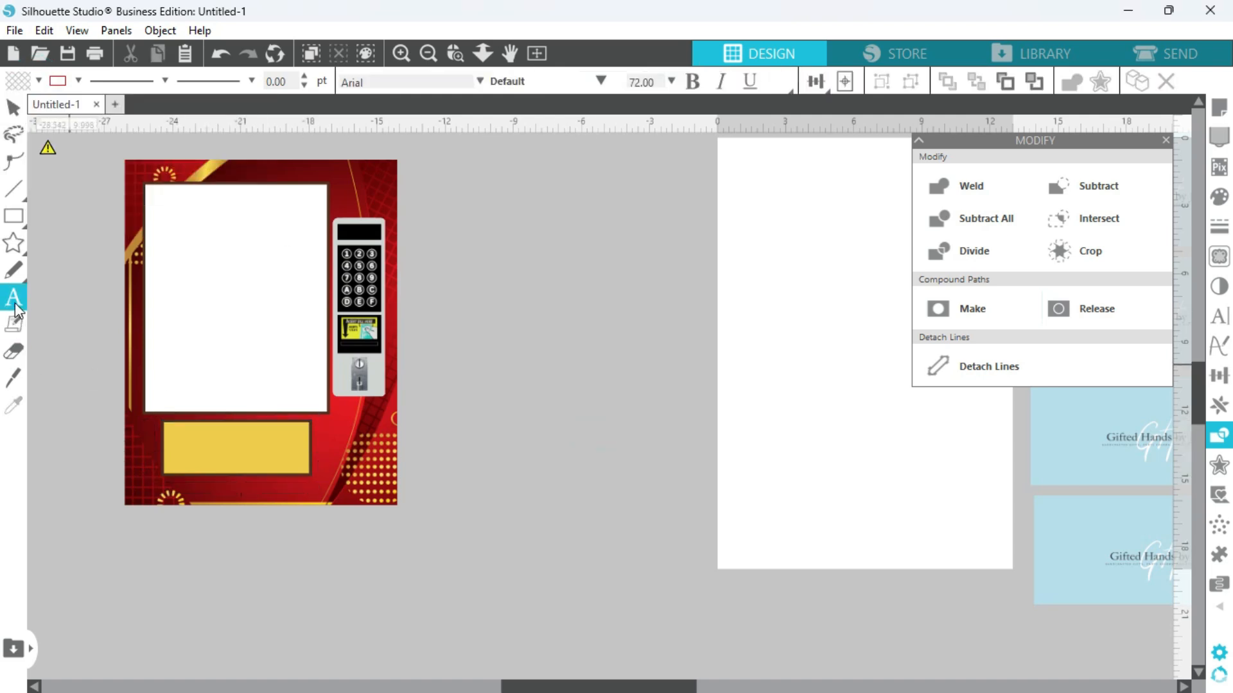
{"action": "left_click", "coordinate": [295, 563]}
{"action": "type", "text": "P"}
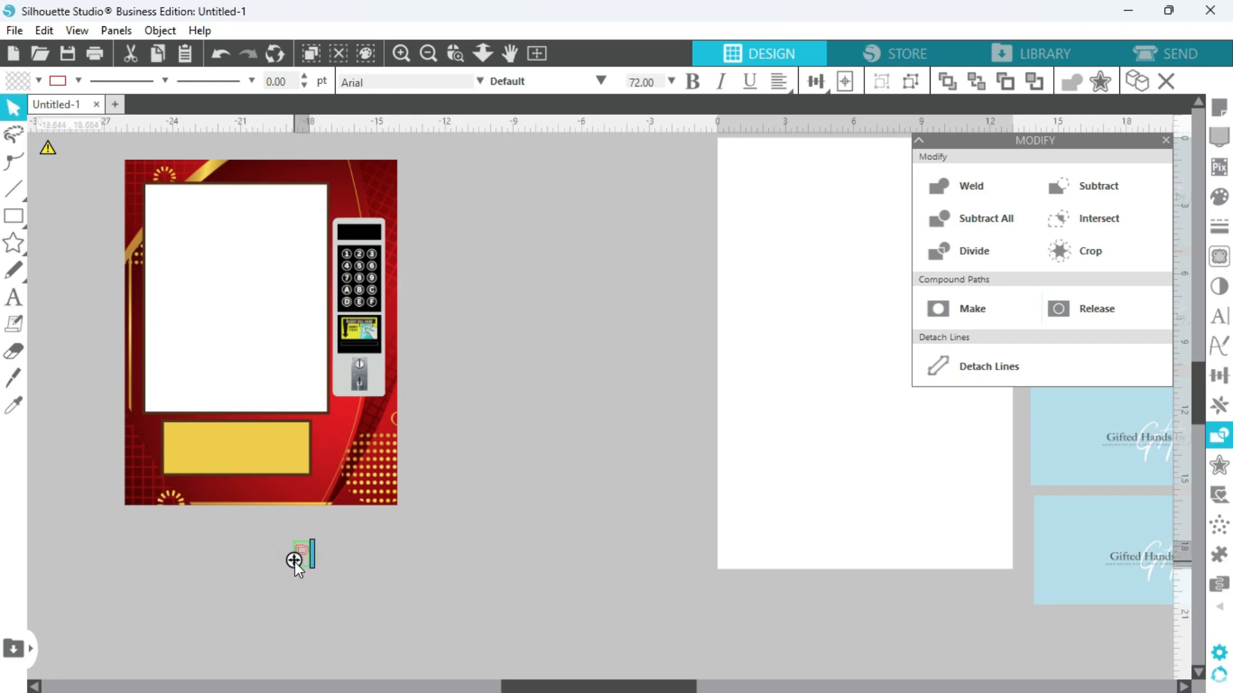
{"action": "type", "text": "USH"}
{"action": "left_click", "coordinate": [395, 573]}
{"action": "left_click", "coordinate": [353, 570]}
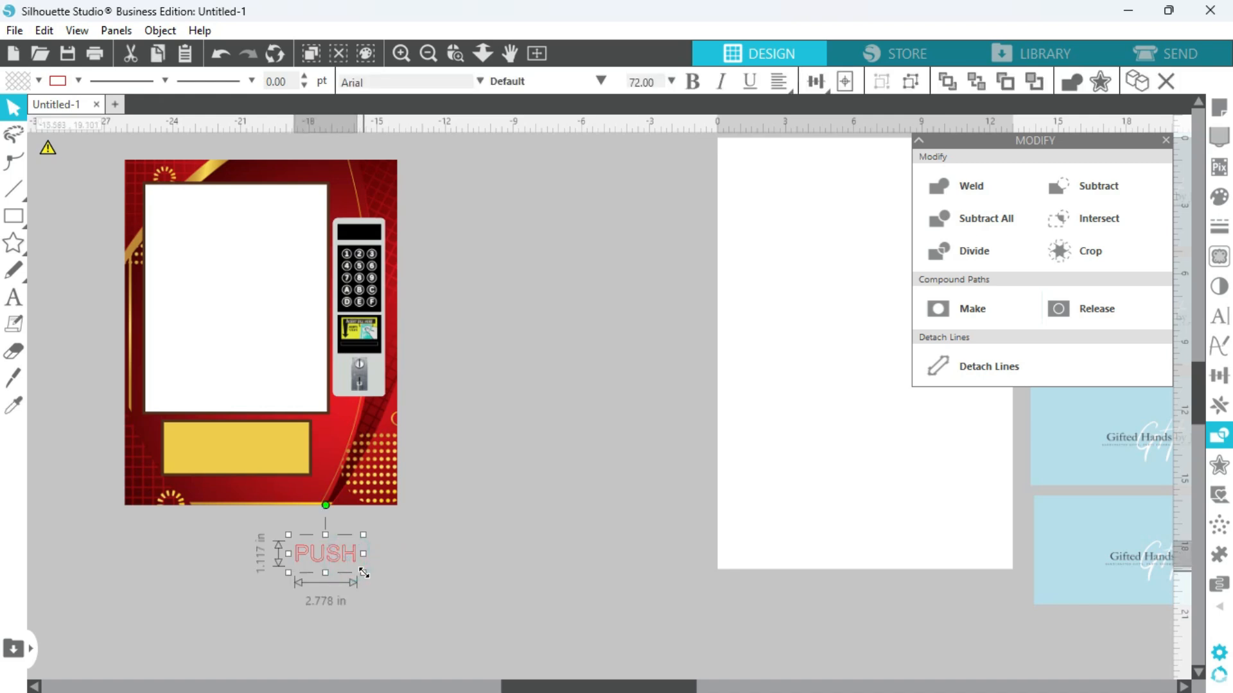
{"action": "left_click_drag", "start_coordinate": [364, 573], "coordinate": [436, 602]}
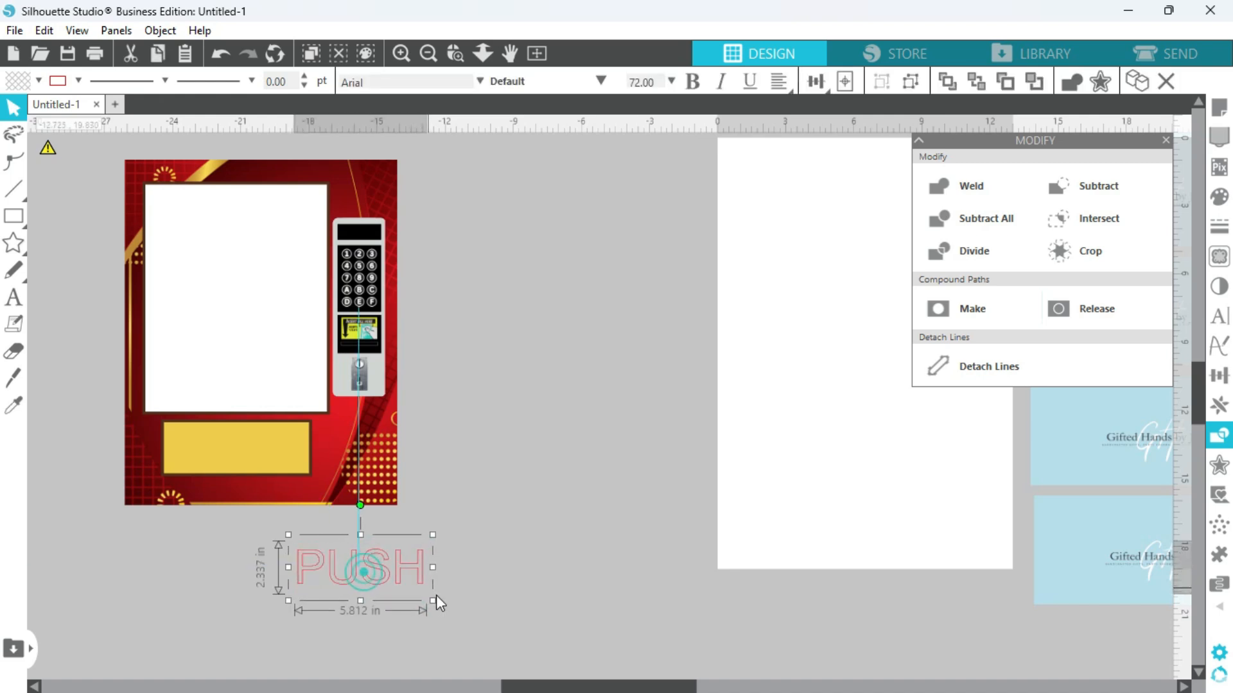
Fill the PUSH text with the same dark brown as the frames and remove its red outline.
{"action": "left_click", "coordinate": [39, 83]}
{"action": "left_click", "coordinate": [18, 108]}
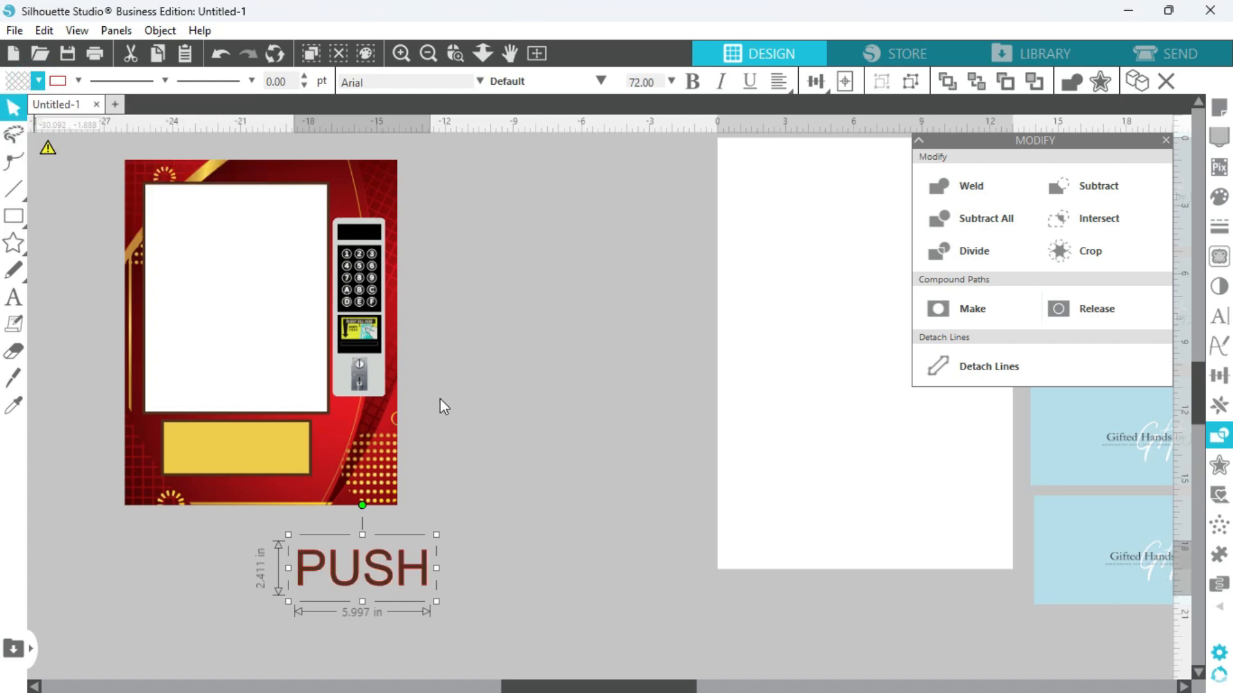
{"action": "left_click", "coordinate": [79, 83]}
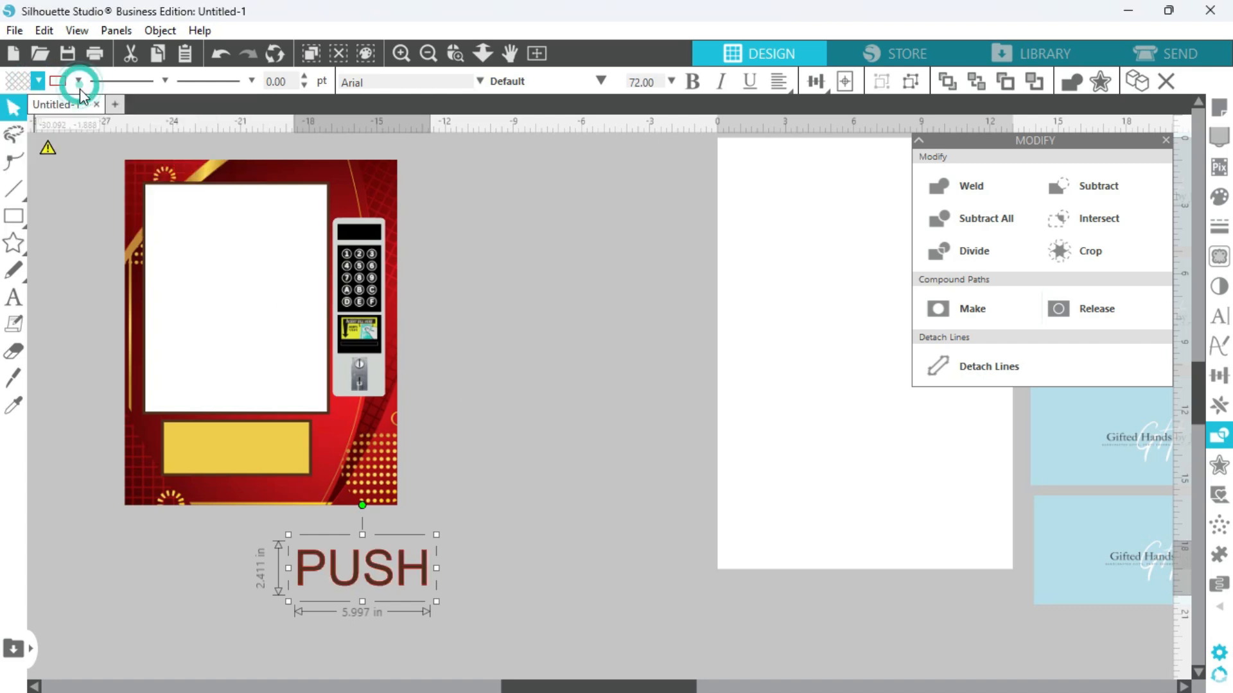
{"action": "left_click", "coordinate": [78, 82]}
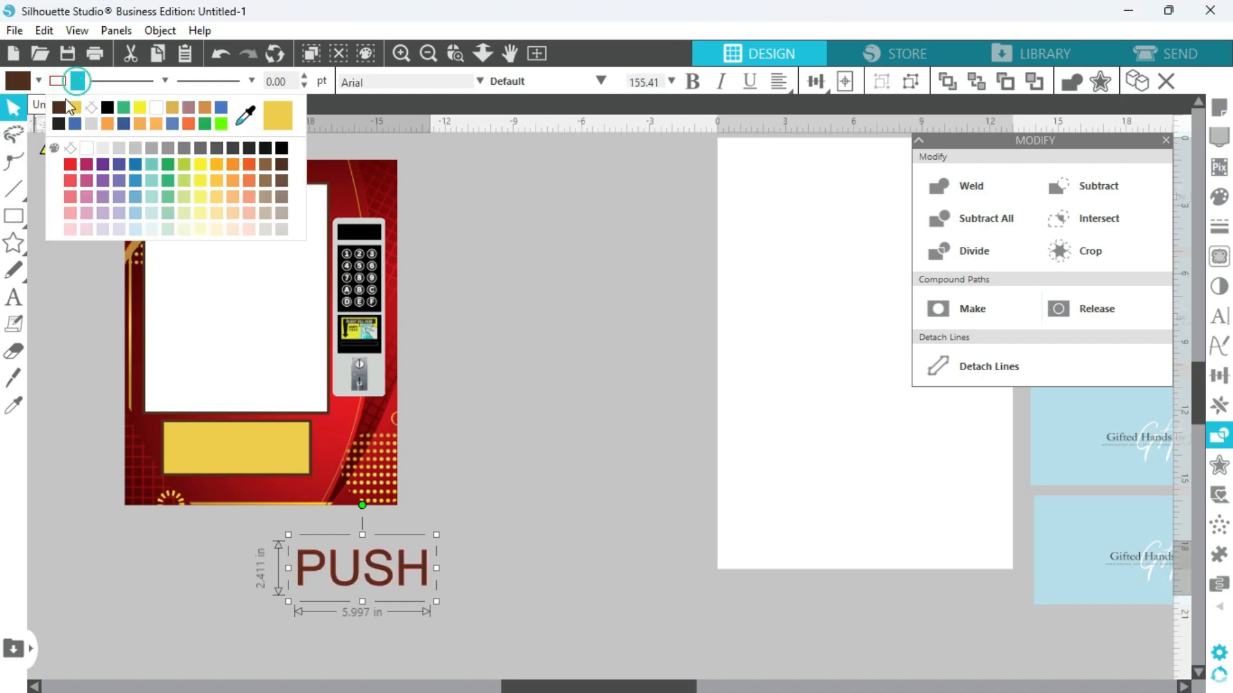
{"action": "left_click", "coordinate": [90, 106]}
Move the PUSH text onto the gold plate below the window.
{"action": "left_click", "coordinate": [576, 525]}
{"action": "left_click_drag", "start_coordinate": [383, 564], "coordinate": [263, 447]}
{"action": "left_click", "coordinate": [443, 398]}
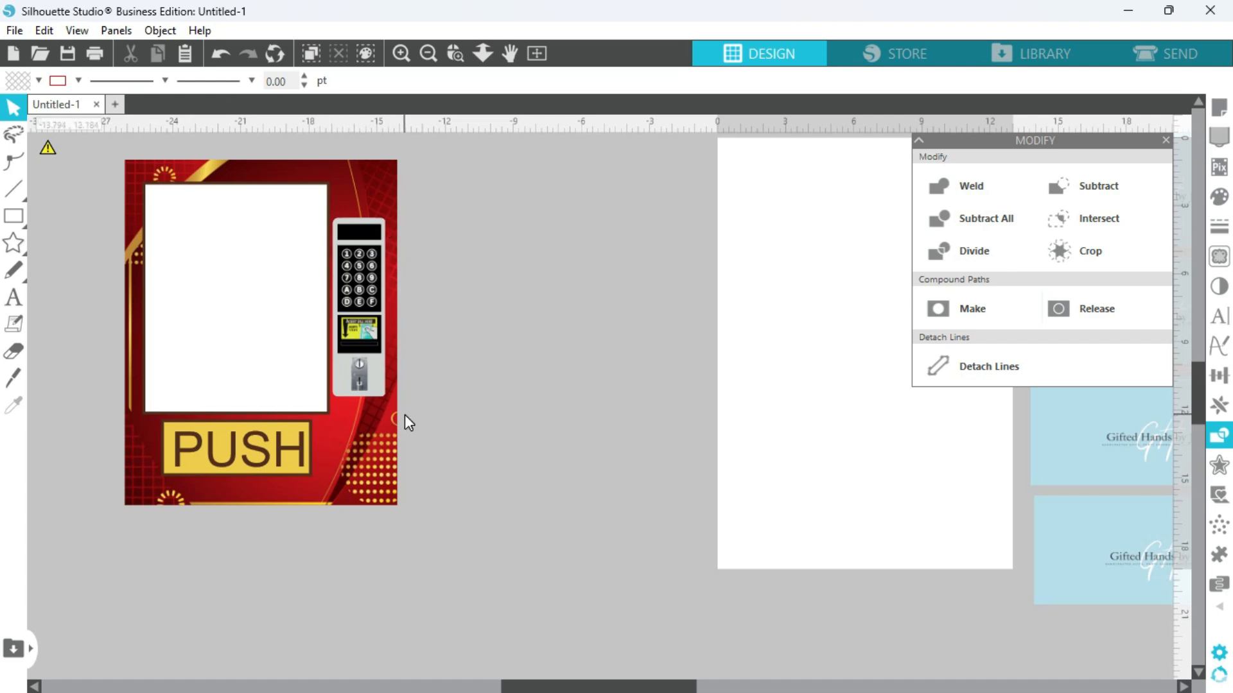
Set the page's media size to 24 in wide and 36 in high.
{"action": "left_click", "coordinate": [1165, 140]}
{"action": "left_click", "coordinate": [429, 53]}
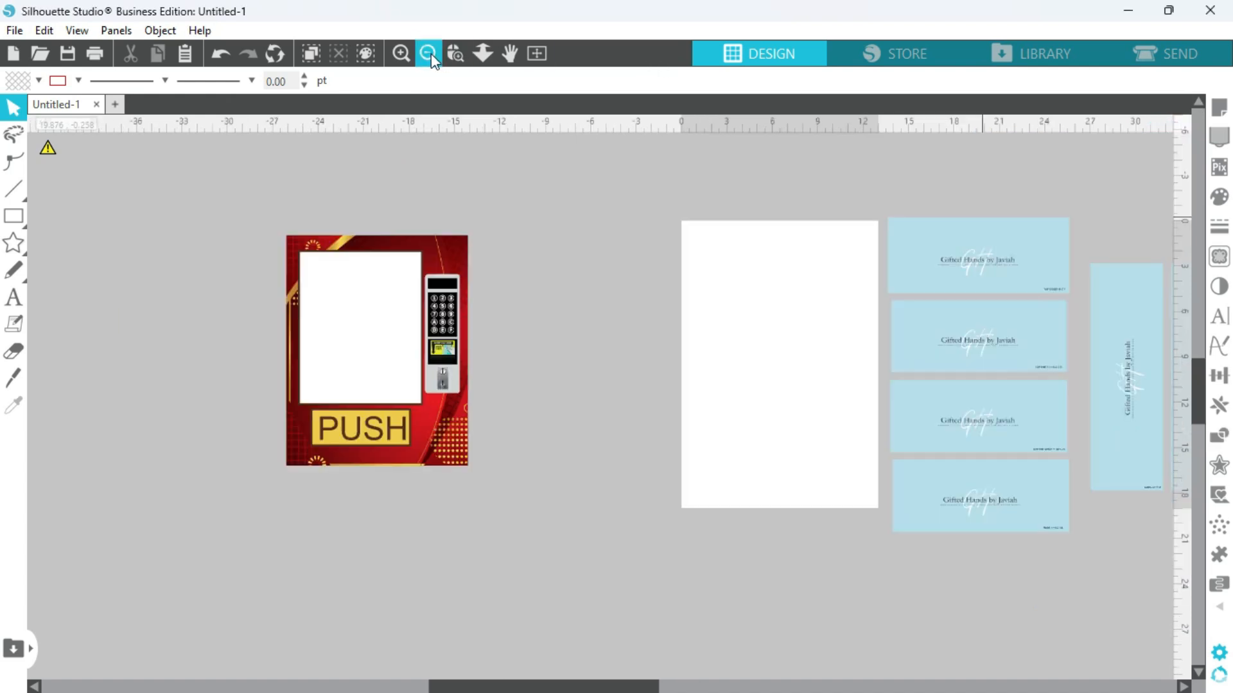
{"action": "left_click", "coordinate": [429, 54]}
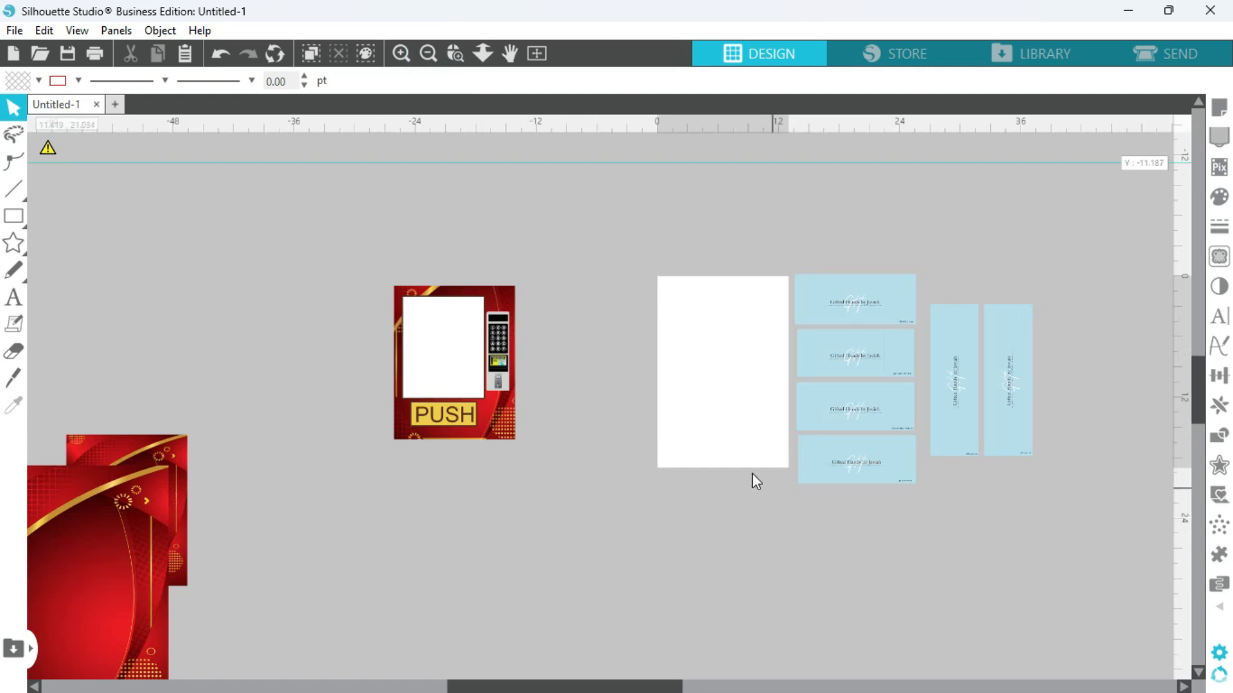
{"action": "left_click_drag", "start_coordinate": [604, 688], "coordinate": [627, 676]}
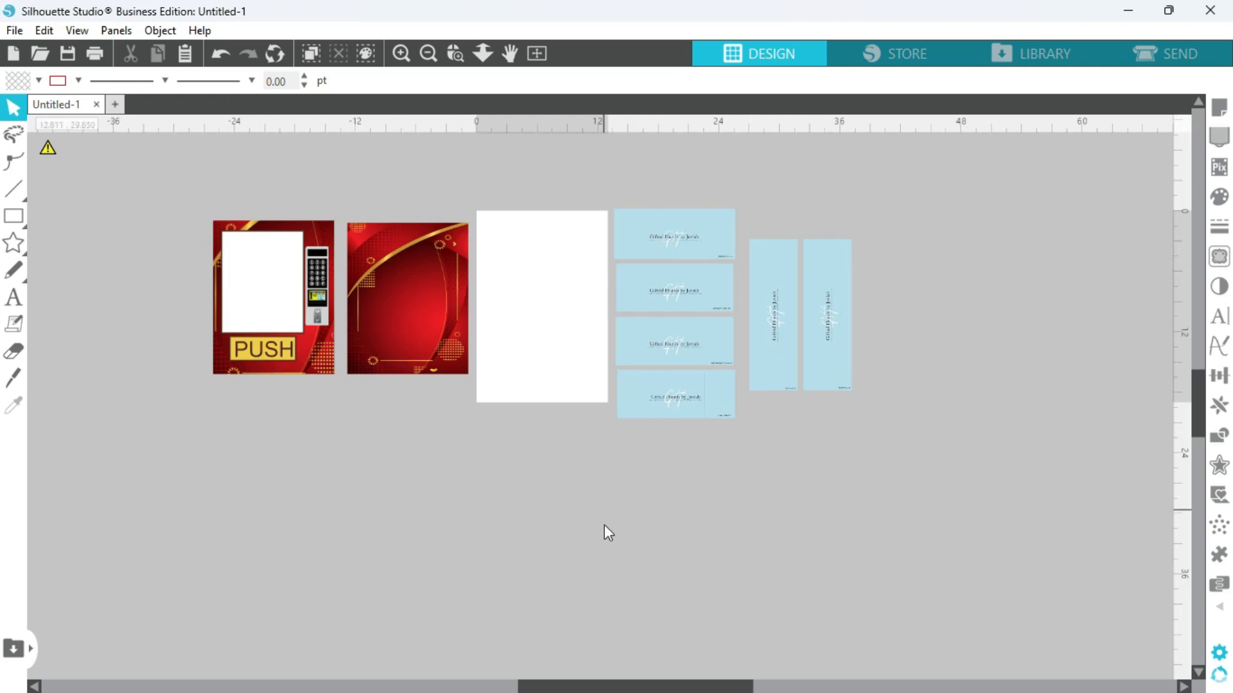
{"action": "left_click", "coordinate": [1220, 113]}
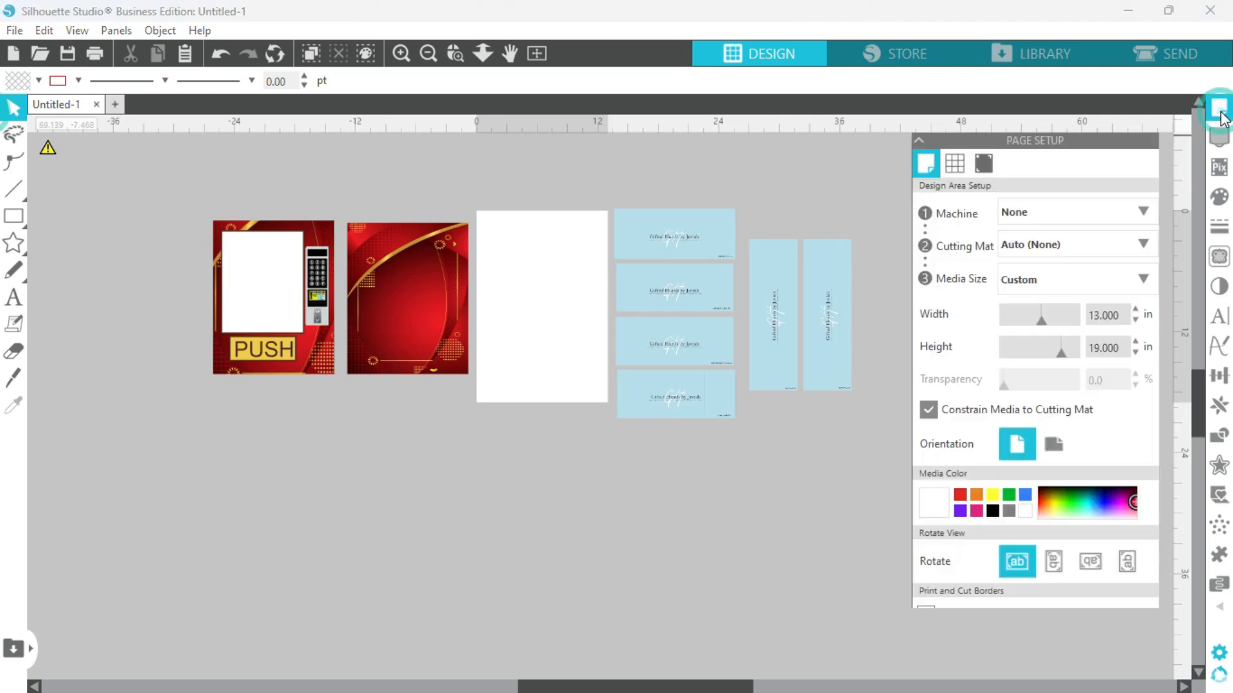
{"action": "double_click", "coordinate": [1117, 317]}
{"action": "type", "text": "24"}
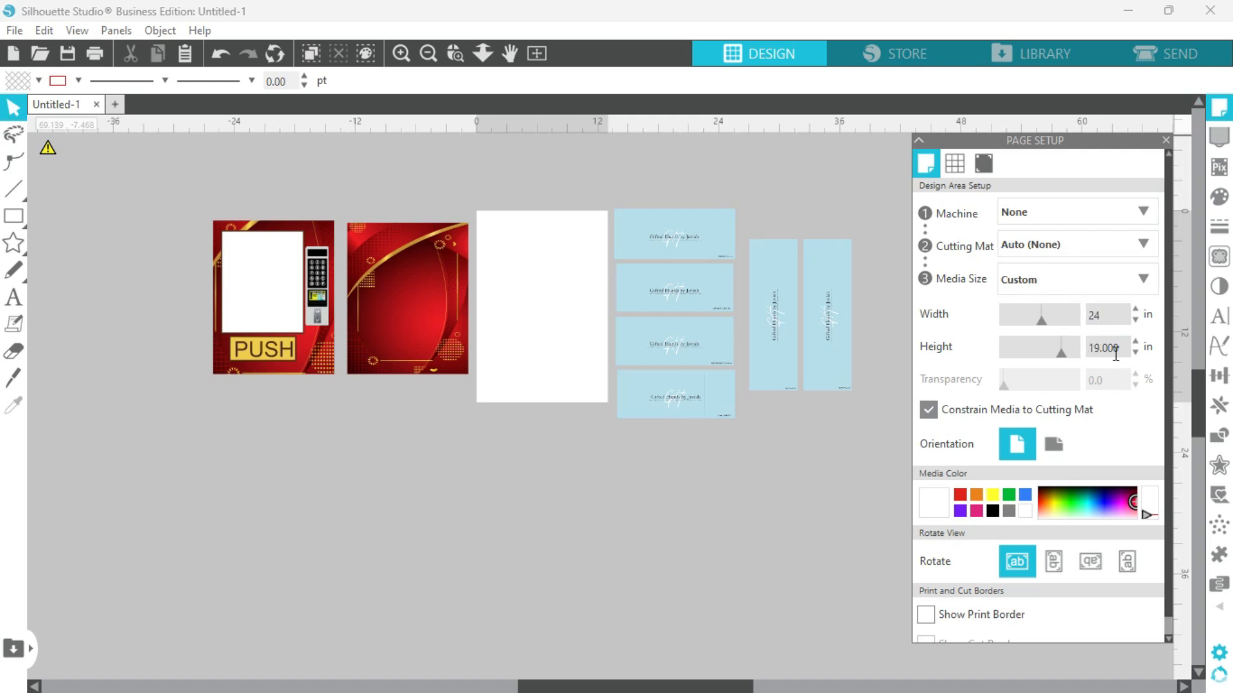
{"action": "key", "text": "Tab"}
{"action": "type", "text": "36"}
{"action": "key", "text": "Return"}
{"action": "left_click", "coordinate": [829, 495]}
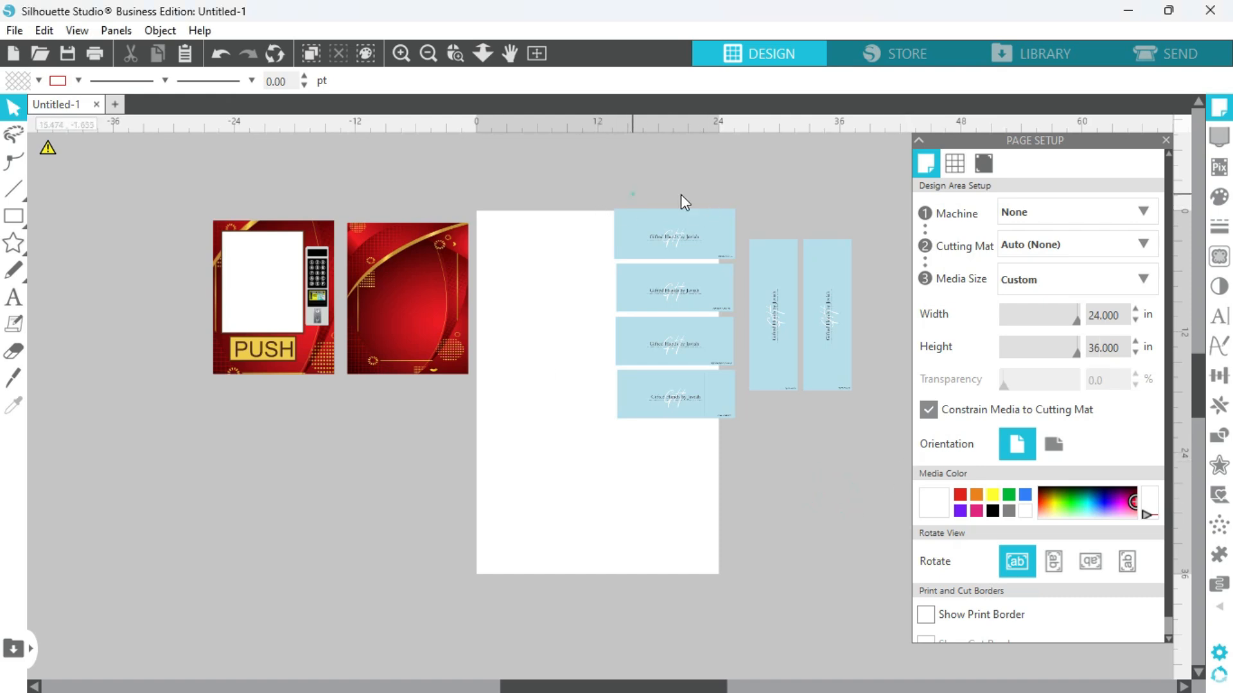
Move the four horizontal blue panels to the page's lower-right area and shift the two vertical ones farther from the page.
{"action": "left_click_drag", "start_coordinate": [631, 191], "coordinate": [726, 407]}
{"action": "left_click_drag", "start_coordinate": [674, 251], "coordinate": [652, 392]}
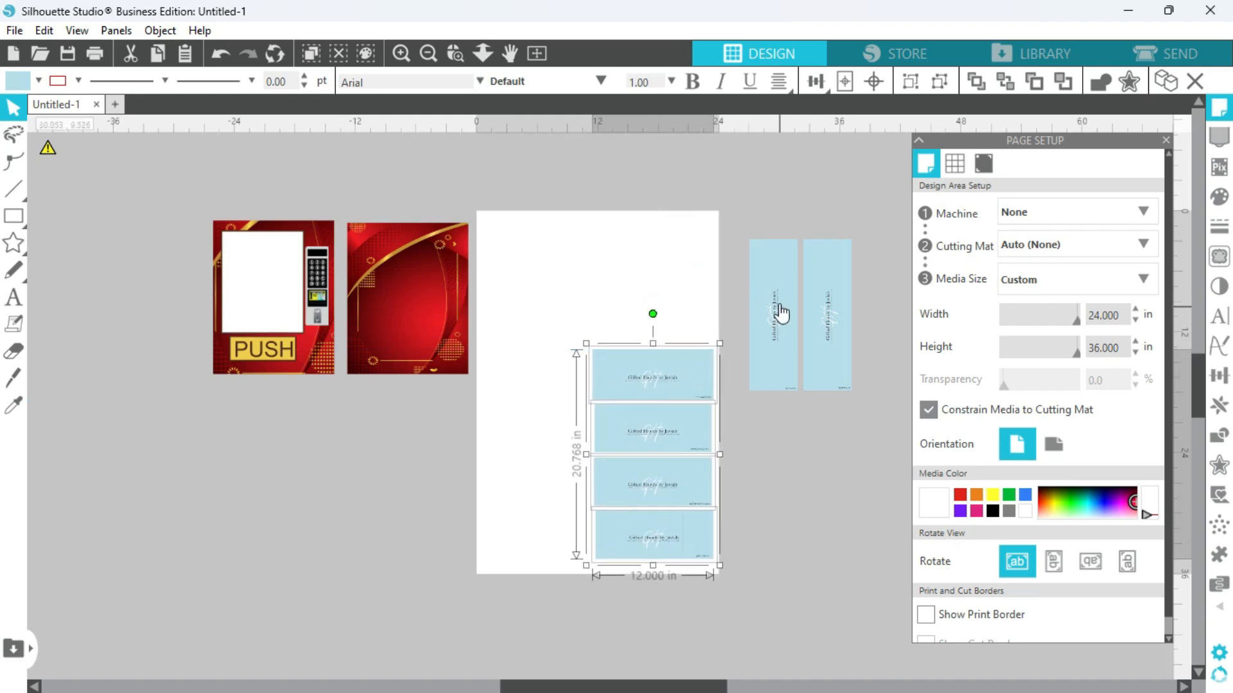
{"action": "left_click_drag", "start_coordinate": [765, 220], "coordinate": [861, 426]}
{"action": "left_click_drag", "start_coordinate": [829, 361], "coordinate": [850, 322]}
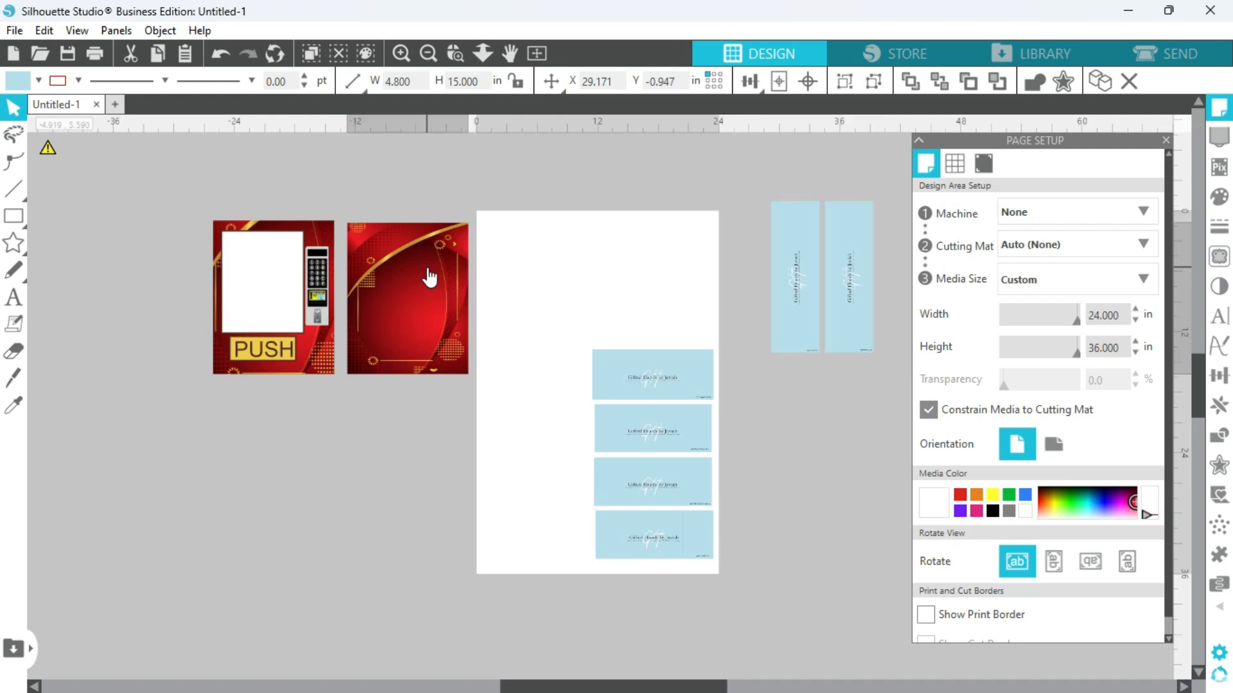
Place the red back panel in the page's lower-left corner with one horizontal blue panel directly above it.
{"action": "left_click_drag", "start_coordinate": [427, 267], "coordinate": [558, 460]}
{"action": "left_click_drag", "start_coordinate": [611, 375], "coordinate": [783, 382]}
{"action": "scroll", "coordinate": [609, 578], "scroll_direction": "up", "scroll_amount": 2}
{"action": "left_click", "coordinate": [1166, 140]}
{"action": "left_click_drag", "start_coordinate": [569, 319], "coordinate": [563, 331]}
{"action": "left_click_drag", "start_coordinate": [1027, 365], "coordinate": [650, 380]}
{"action": "left_click_drag", "start_coordinate": [1198, 430], "coordinate": [1197, 385]}
{"action": "left_click_drag", "start_coordinate": [993, 399], "coordinate": [348, 427]}
{"action": "left_click_drag", "start_coordinate": [1027, 244], "coordinate": [669, 397]}
{"action": "left_click_drag", "start_coordinate": [1195, 398], "coordinate": [1195, 365]}
Place the vending machine front in the page's upper-left corner with both vertical blue side panels beside it.
{"action": "left_click_drag", "start_coordinate": [684, 686], "coordinate": [588, 686]}
{"action": "left_click_drag", "start_coordinate": [113, 514], "coordinate": [708, 495]}
{"action": "left_click_drag", "start_coordinate": [989, 514], "coordinate": [969, 394]}
{"action": "left_click_drag", "start_coordinate": [588, 686], "coordinate": [669, 687]}
{"action": "left_click", "coordinate": [826, 385]}
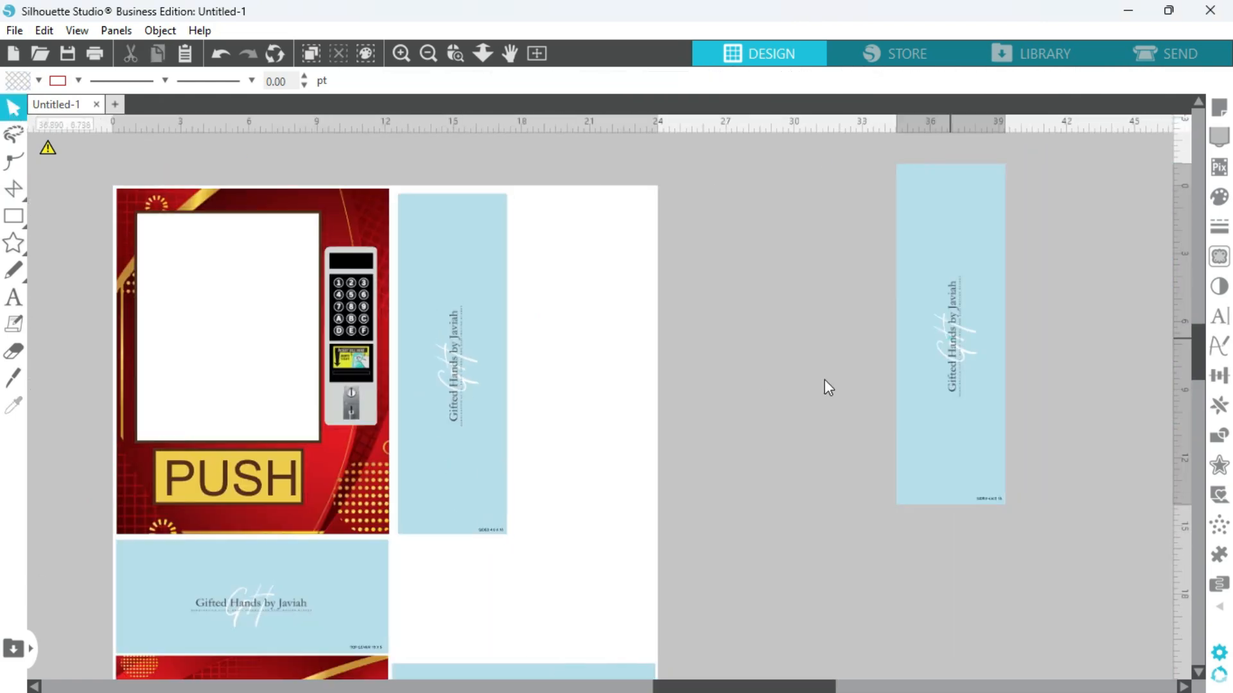
{"action": "left_click_drag", "start_coordinate": [949, 334], "coordinate": [570, 365]}
{"action": "scroll", "coordinate": [685, 450], "scroll_direction": "down", "scroll_amount": 1}
{"action": "scroll", "coordinate": [638, 482], "scroll_direction": "down", "scroll_amount": 1}
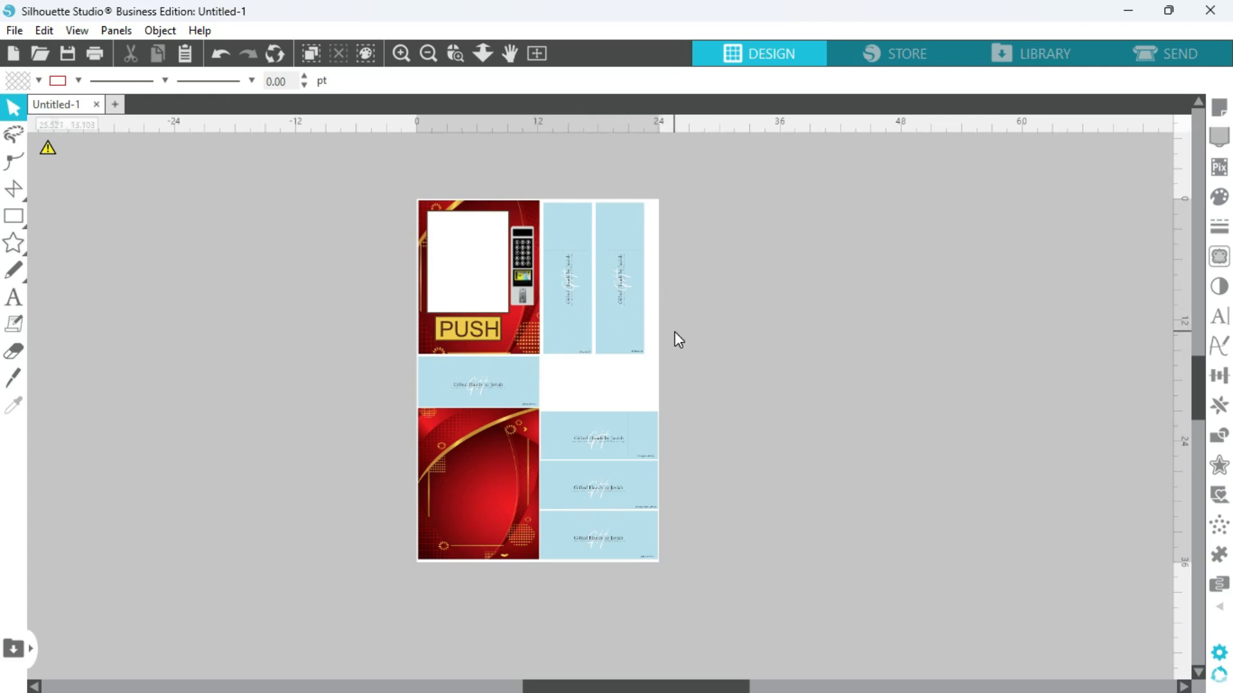
{"action": "left_click", "coordinate": [402, 53]}
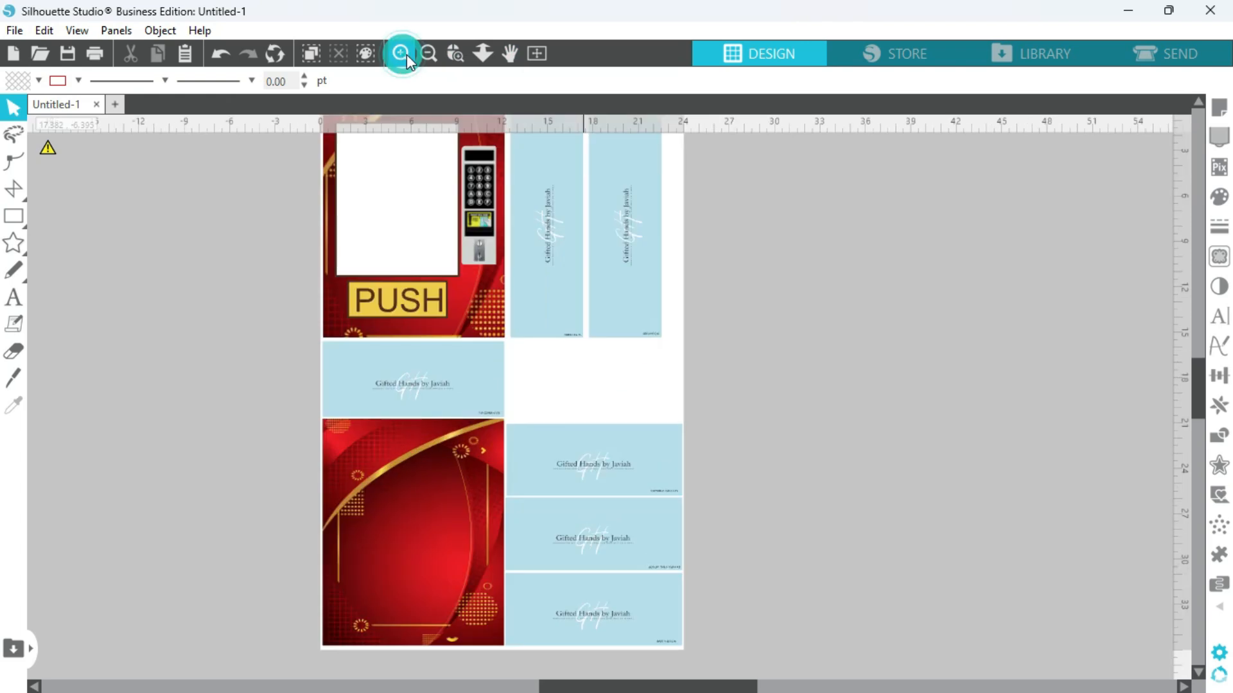
{"action": "mouse_move", "coordinate": [1196, 382]}
{"action": "left_mouse_down"}
{"action": "mouse_move", "coordinate": [1193, 357]}
{"action": "mouse_move", "coordinate": [1193, 384]}
{"action": "mouse_move", "coordinate": [1177, 352]}
{"action": "mouse_move", "coordinate": [1184, 374]}
{"action": "left_mouse_up"}
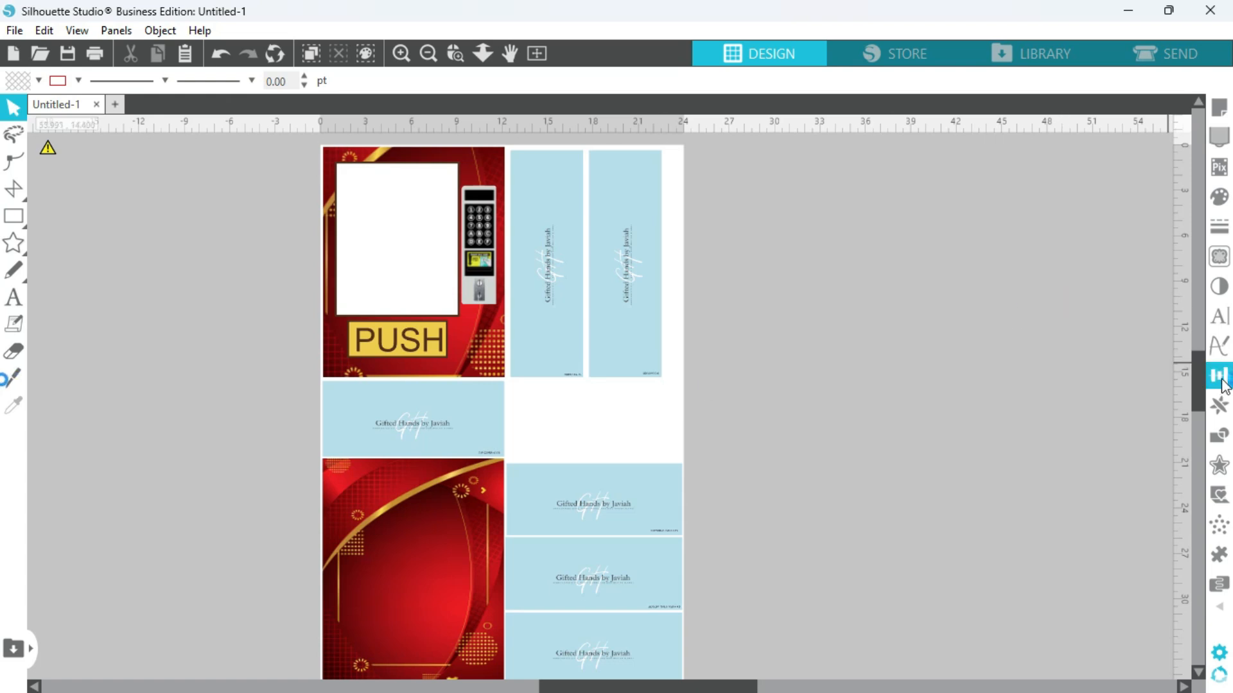
{"action": "left_click_drag", "start_coordinate": [1202, 369], "coordinate": [1202, 369]}
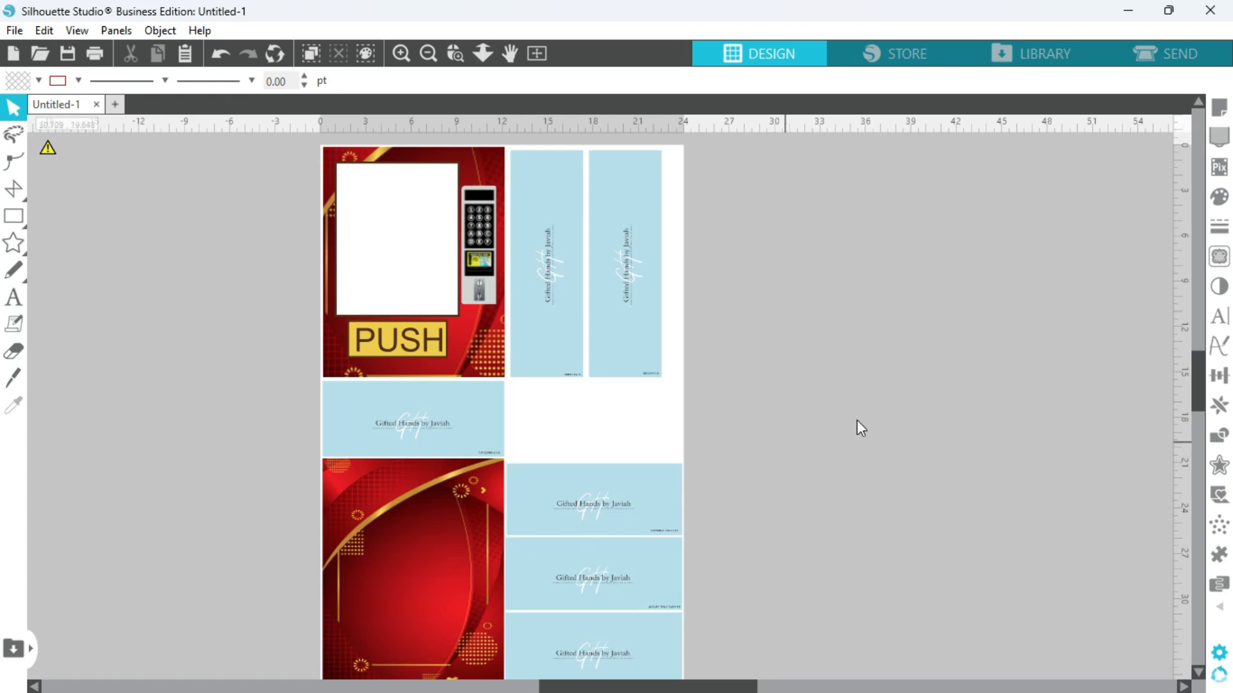
{"action": "left_click_drag", "start_coordinate": [1200, 364], "coordinate": [1201, 364]}
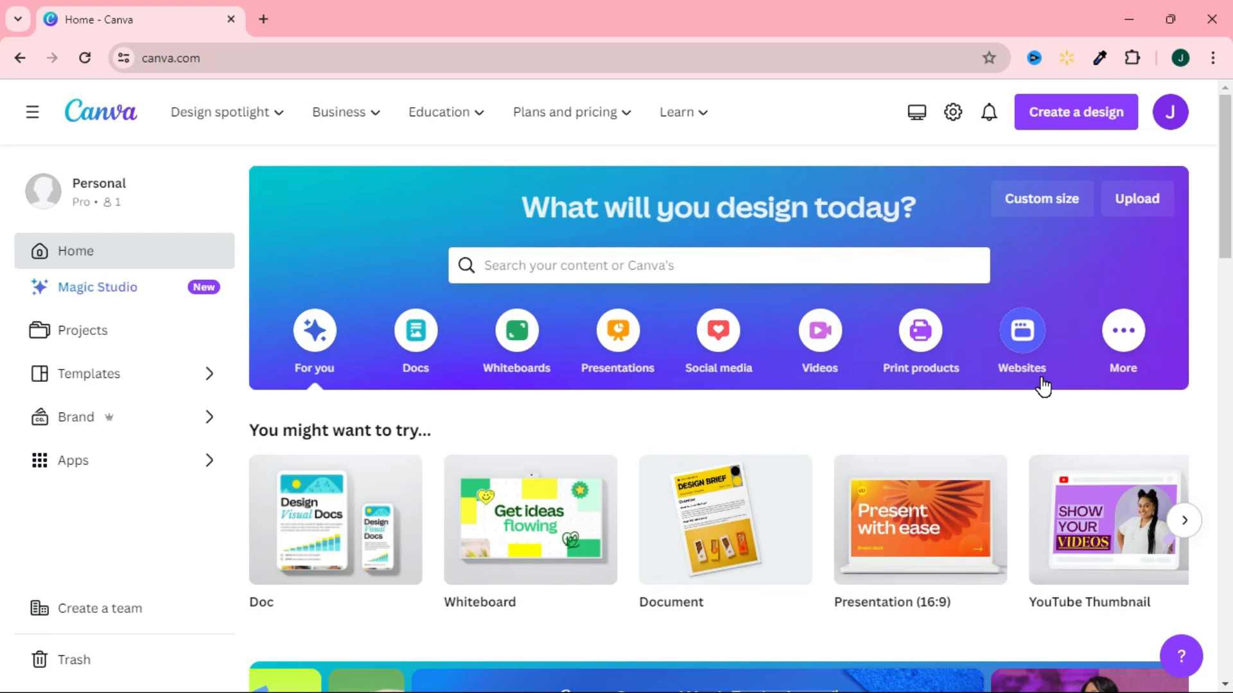
Switch to Canva and start a custom-size design measured in inches.
{"action": "left_click", "coordinate": [1055, 207]}
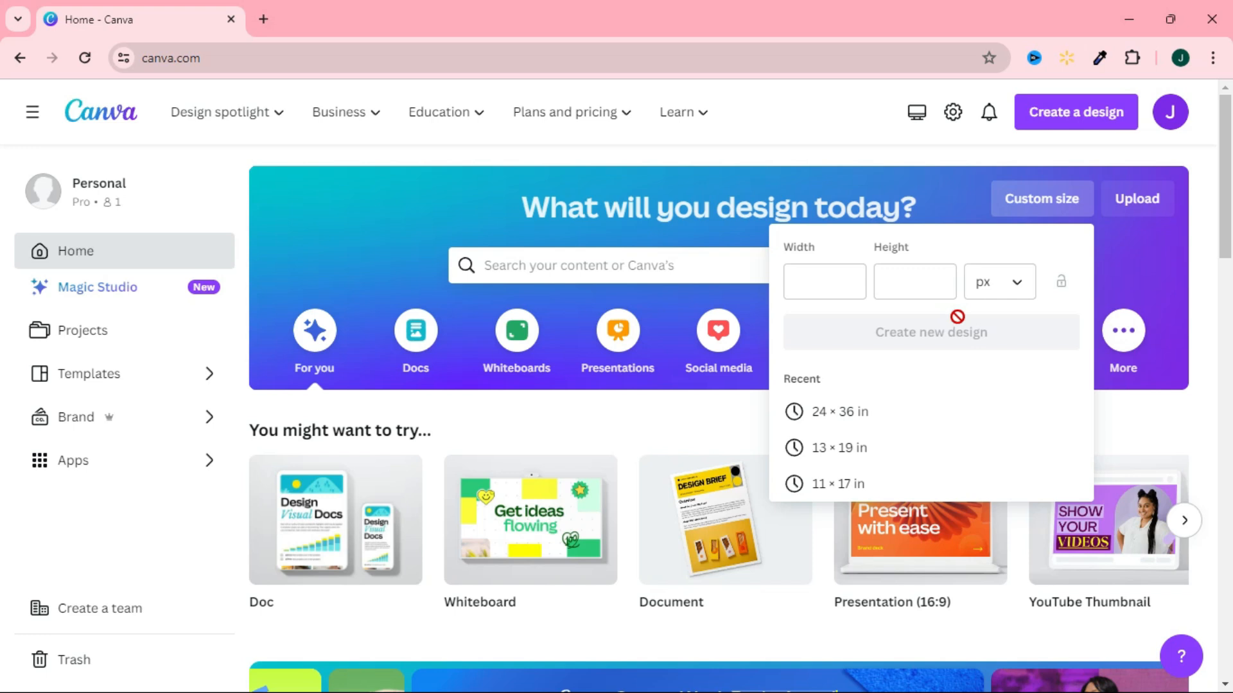
{"action": "left_click", "coordinate": [1018, 286]}
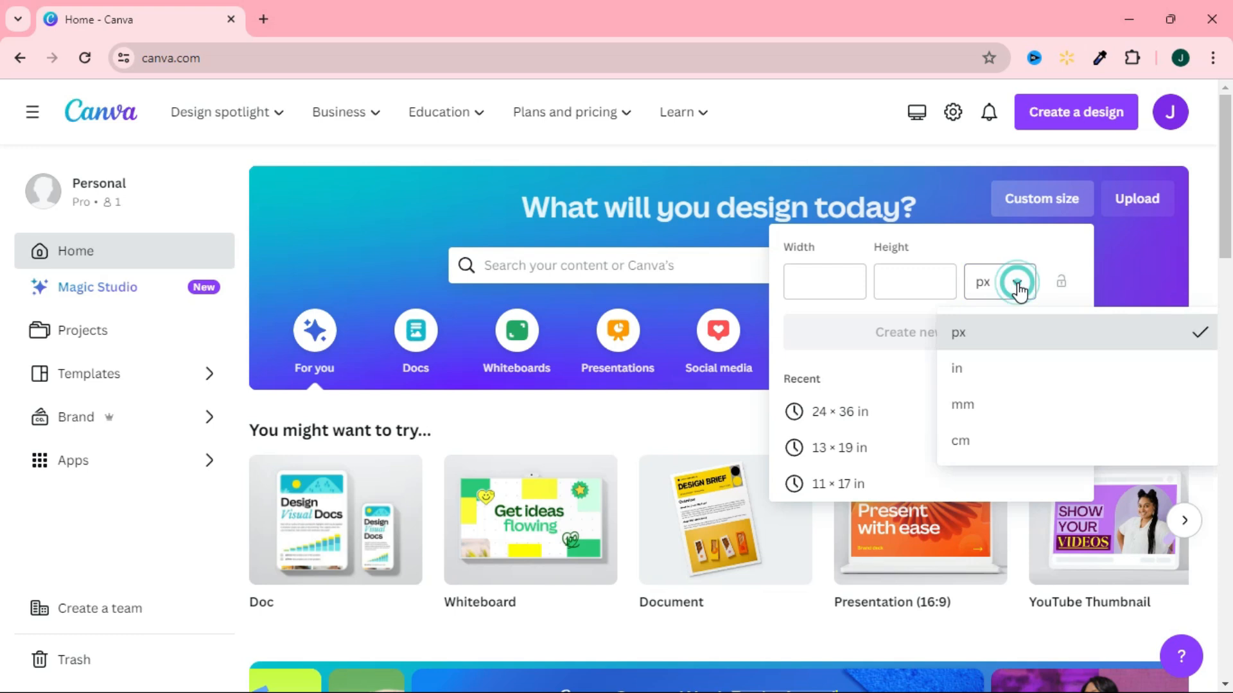
{"action": "left_click", "coordinate": [957, 368]}
Enter a custom design size of 24 × 36 in.
{"action": "left_click", "coordinate": [853, 285]}
{"action": "type", "text": "24"}
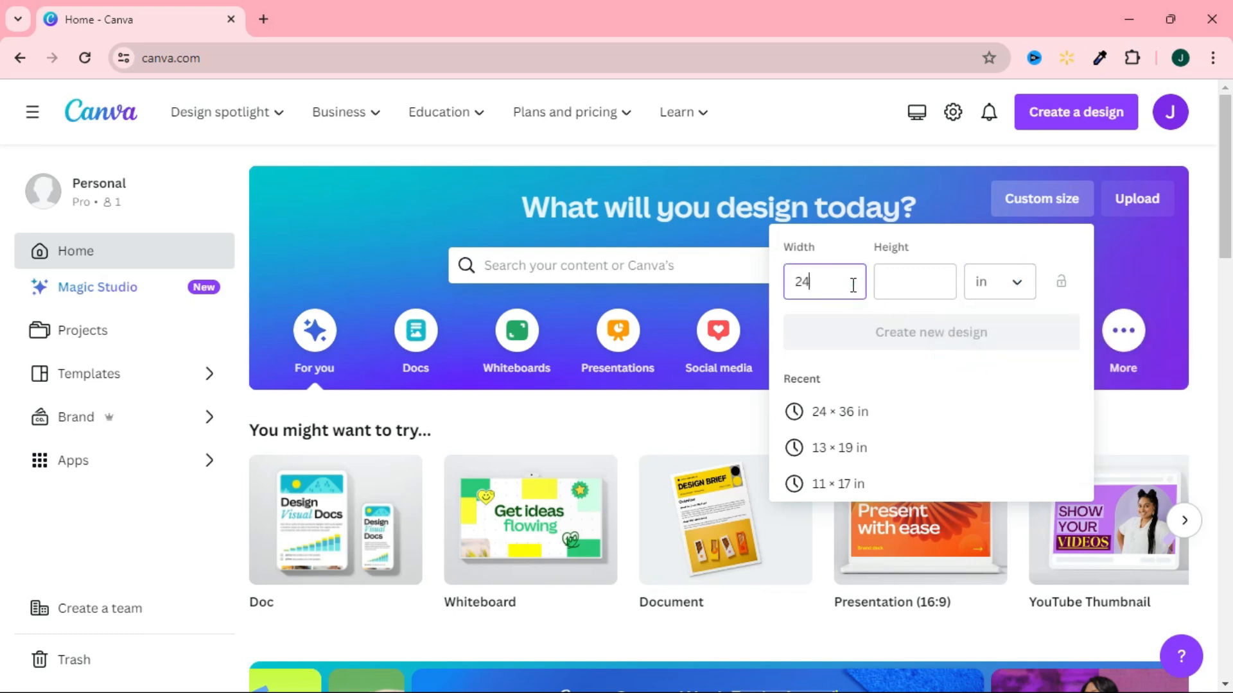
{"action": "left_click", "coordinate": [925, 287]}
{"action": "type", "text": "36"}
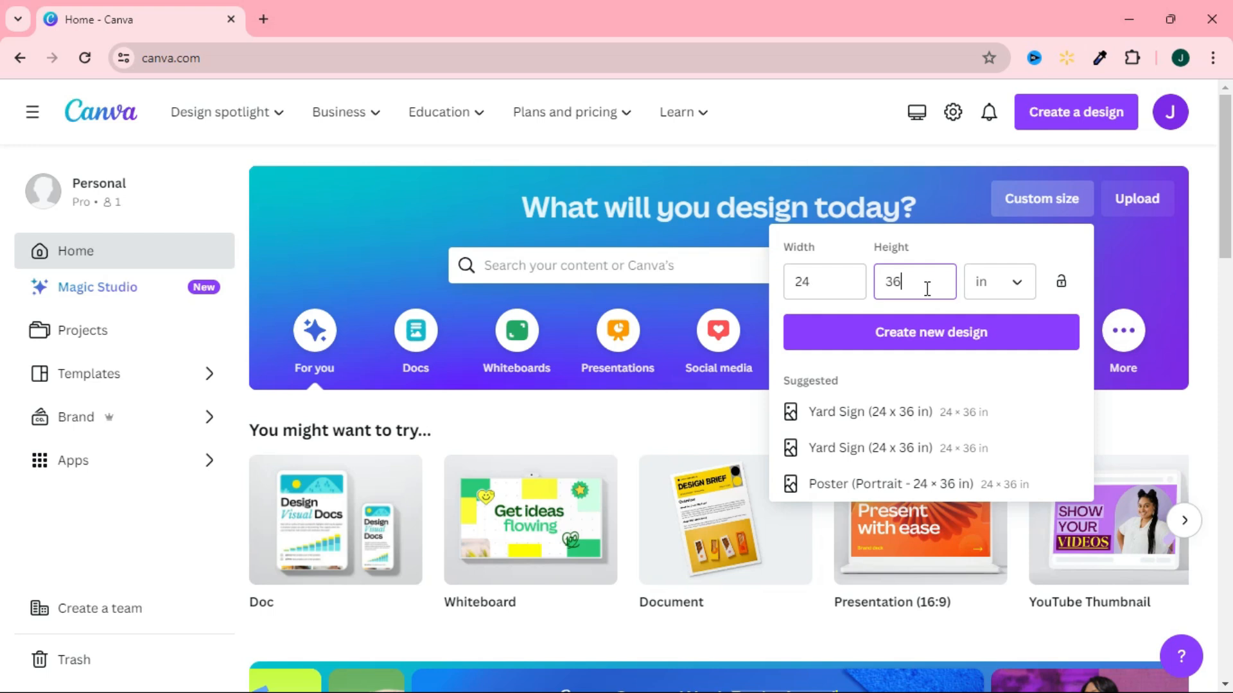
Set the custom size to 13 × 19 in and create the new design.
{"action": "left_click", "coordinate": [831, 278]}
{"action": "double_click", "coordinate": [834, 278]}
{"action": "type", "text": "13"}
{"action": "double_click", "coordinate": [898, 281]}
{"action": "type", "text": "19"}
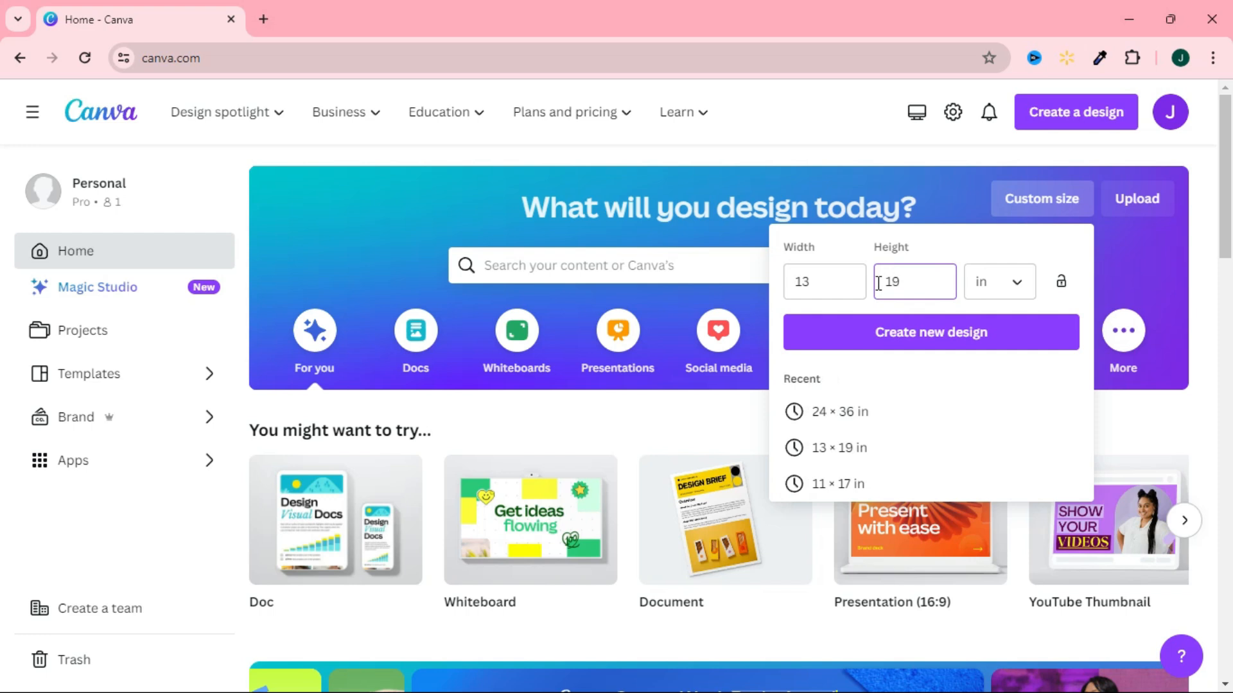
{"action": "left_click", "coordinate": [886, 341]}
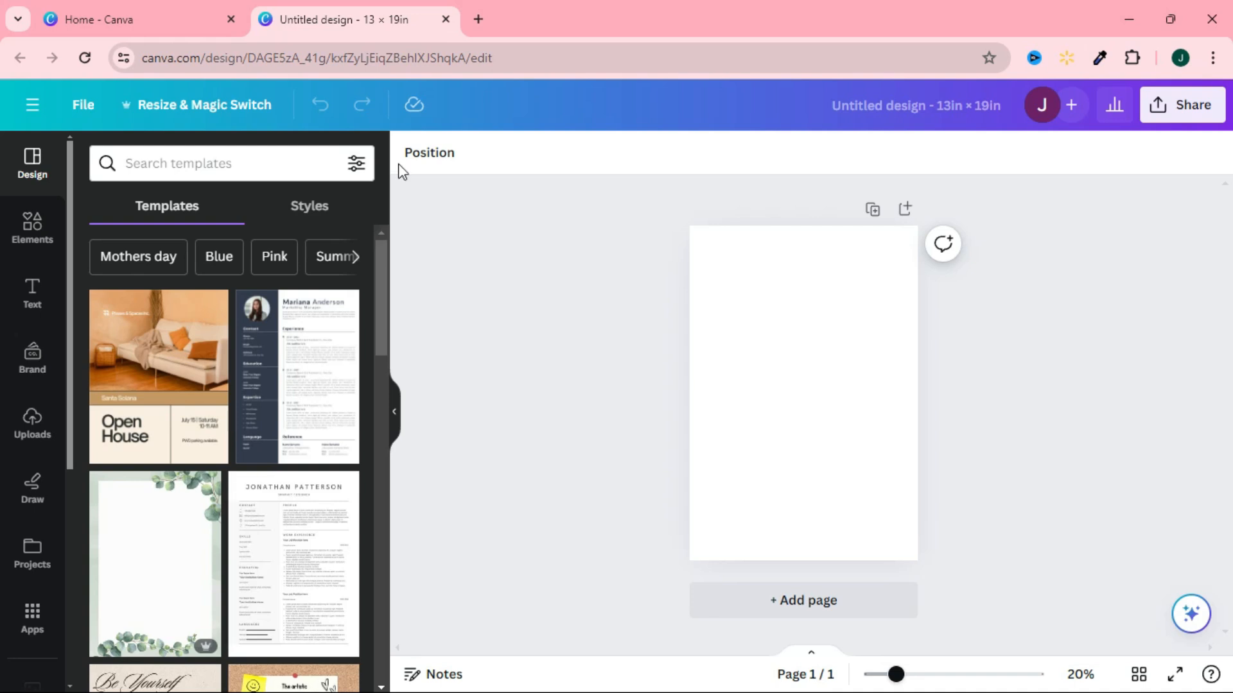
Add a square shape and stretch it into a vertical rectangle about 10.9 × 14.4 in on the page's upper area.
{"action": "left_click", "coordinate": [27, 242]}
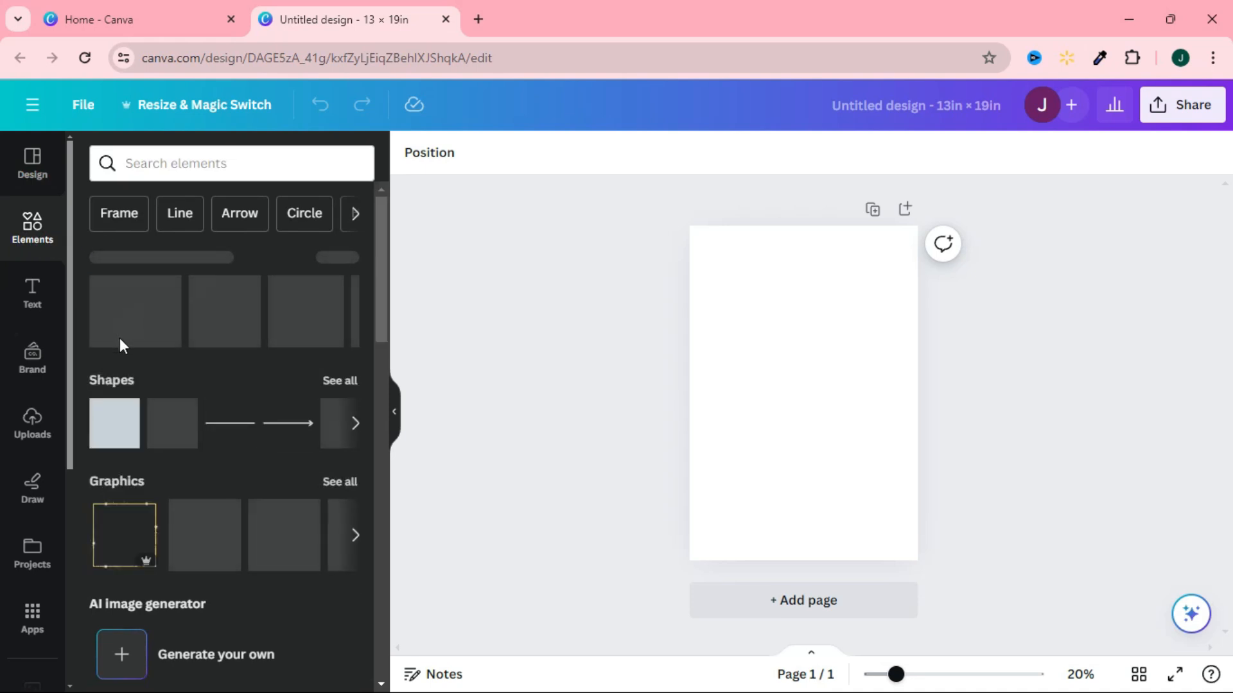
{"action": "left_click", "coordinate": [104, 428]}
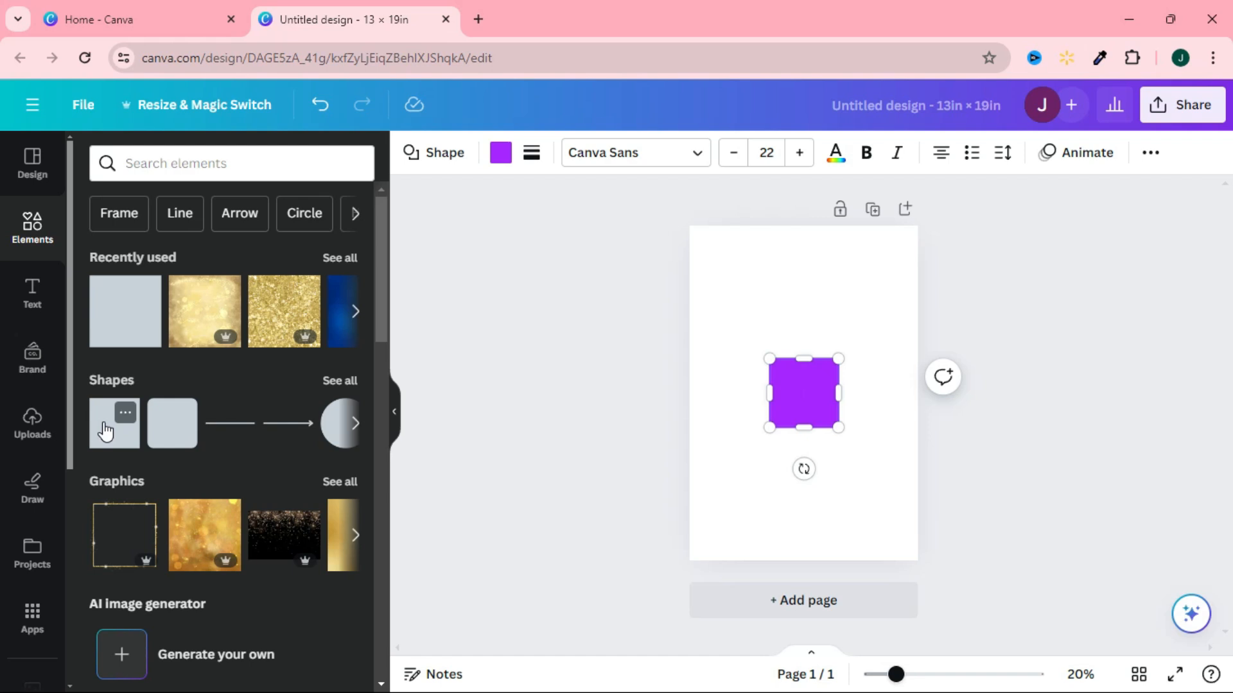
{"action": "left_click_drag", "start_coordinate": [896, 674], "coordinate": [907, 674]}
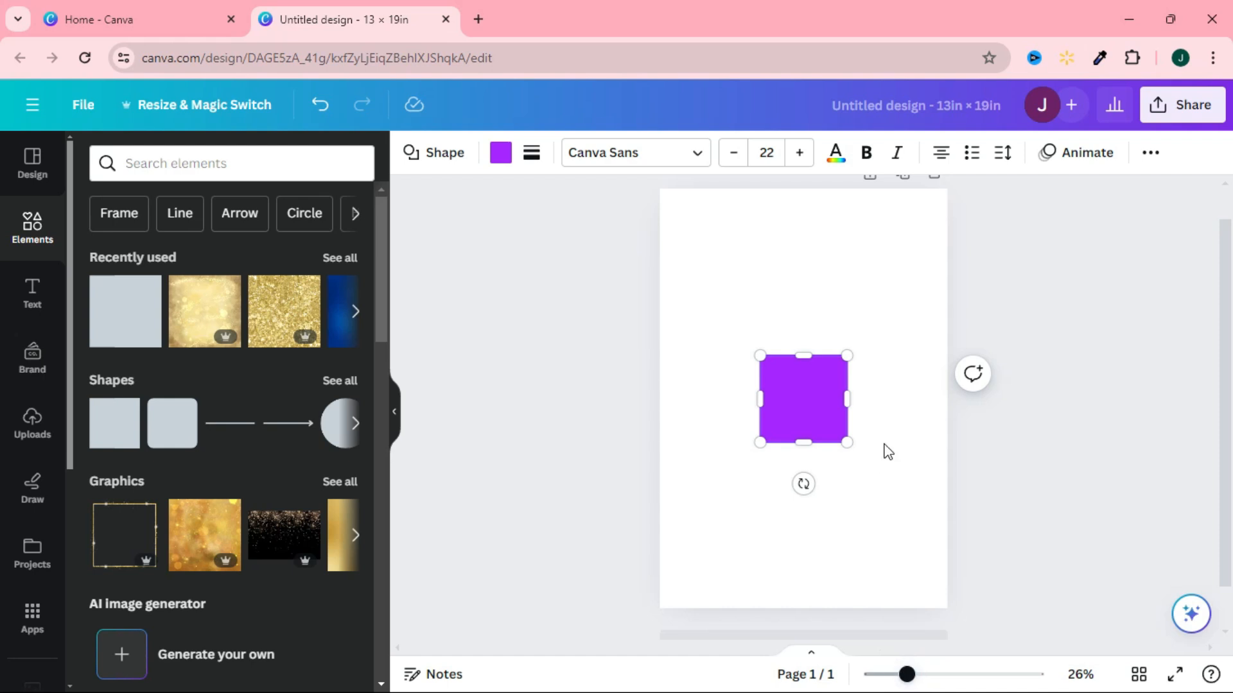
{"action": "left_click", "coordinate": [839, 514]}
{"action": "left_click_drag", "start_coordinate": [802, 393], "coordinate": [921, 267]}
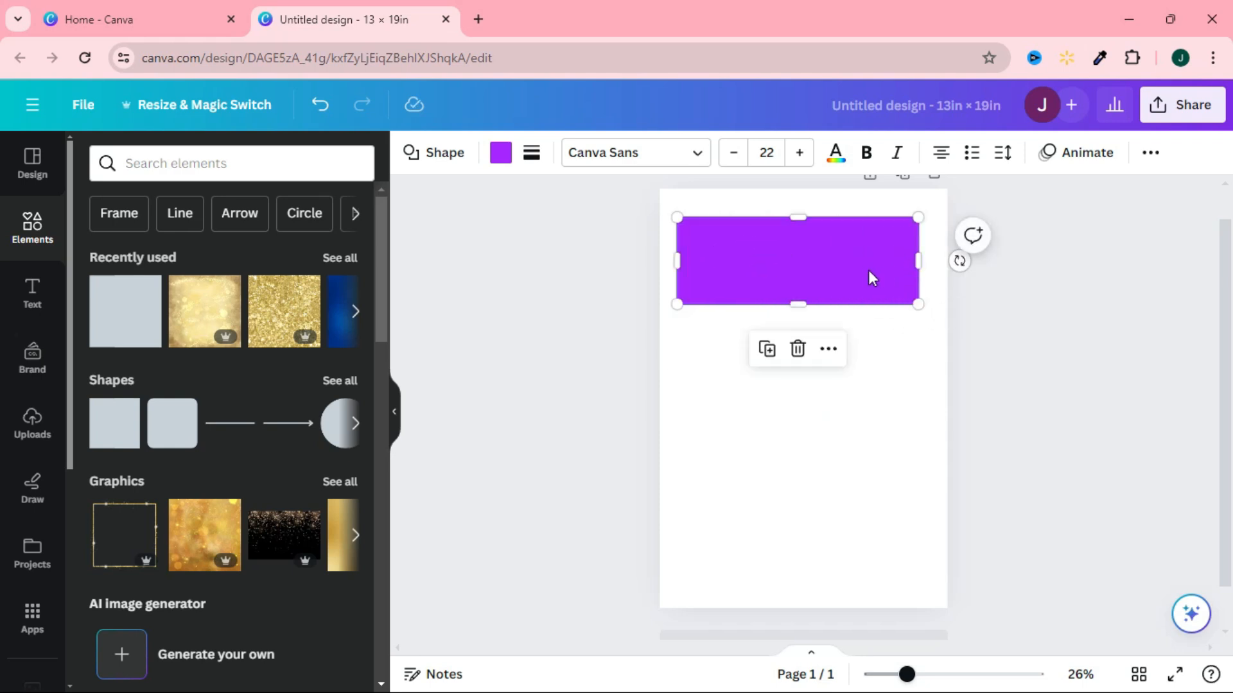
{"action": "left_click_drag", "start_coordinate": [798, 300], "coordinate": [831, 529]}
{"action": "left_click_drag", "start_coordinate": [817, 462], "coordinate": [815, 436]}
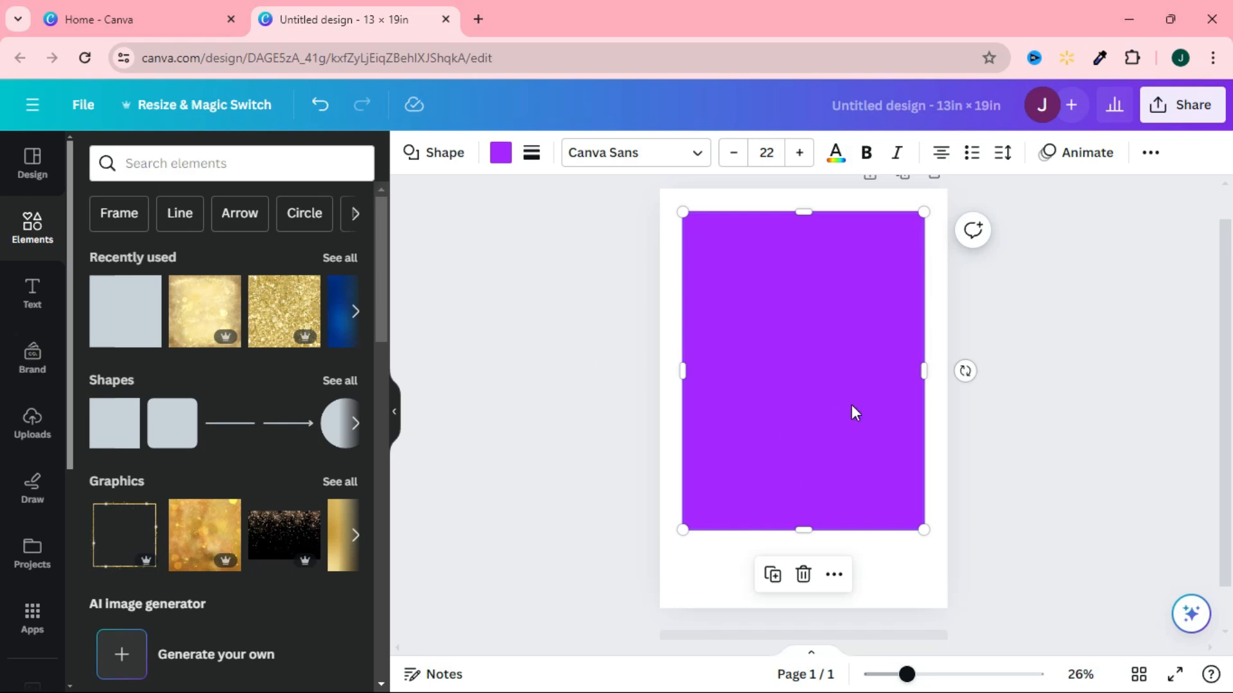
Open the purple rectangle's position and size settings and select its width value for editing.
{"action": "double_click", "coordinate": [876, 341]}
{"action": "left_click", "coordinate": [877, 339]}
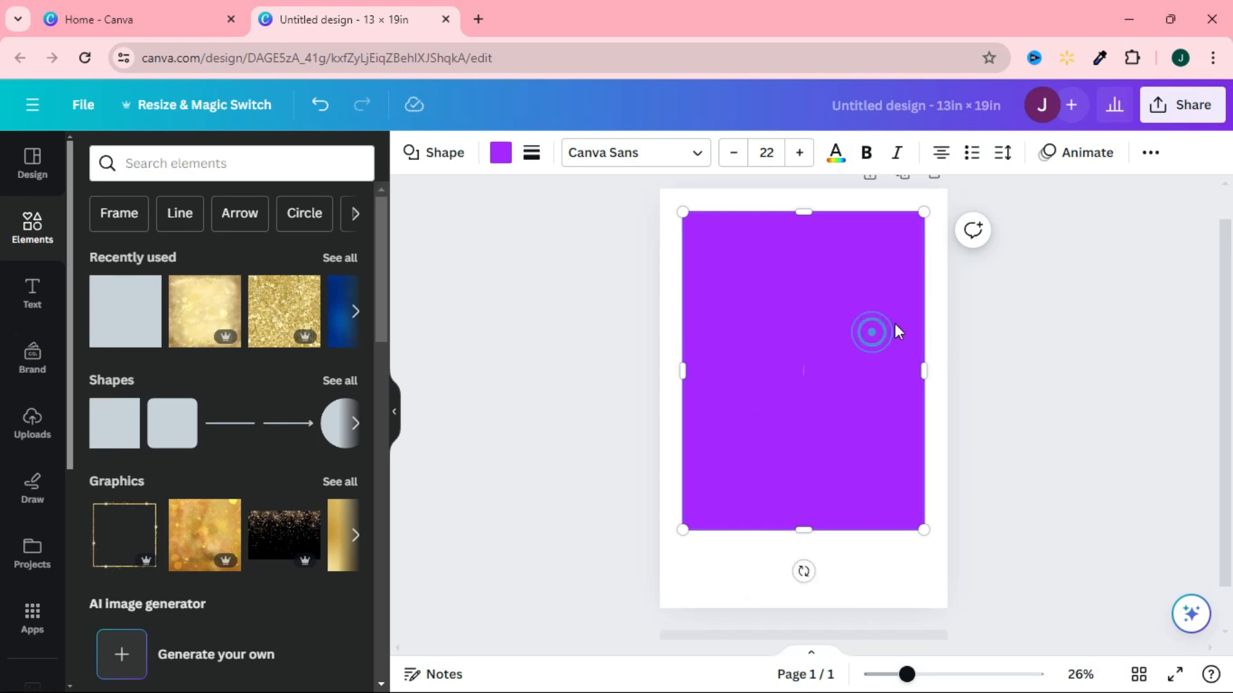
{"action": "left_click", "coordinate": [1151, 160]}
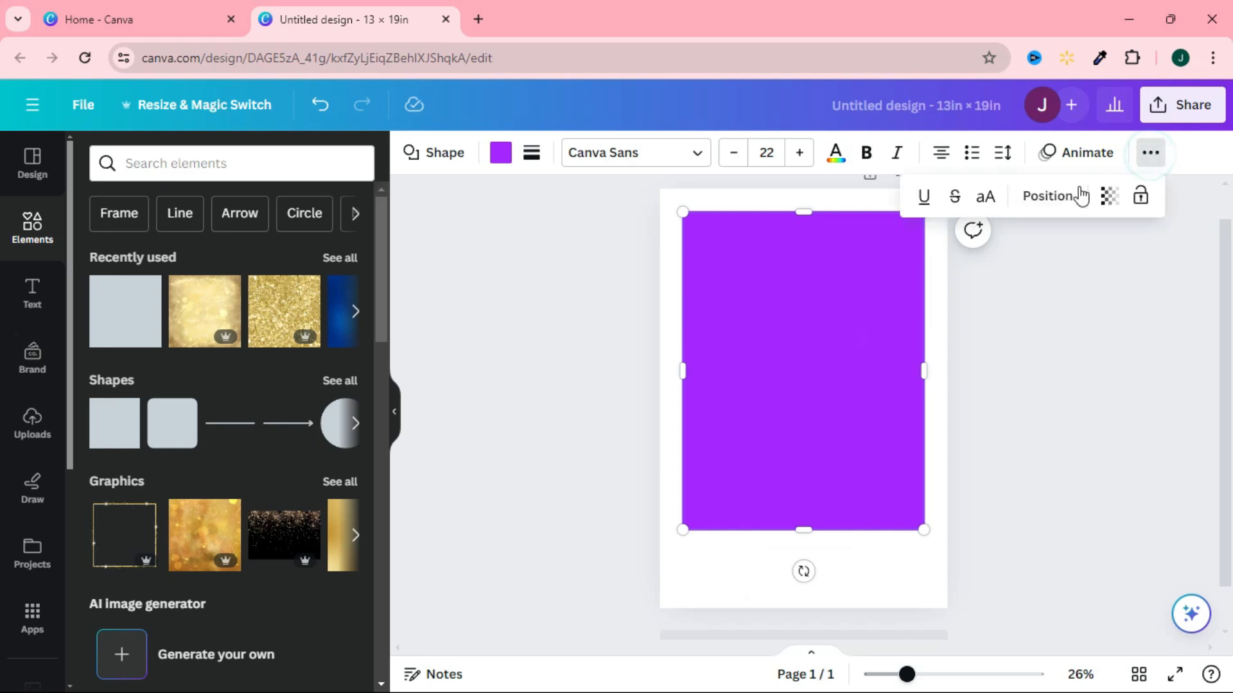
{"action": "left_click", "coordinate": [1058, 199]}
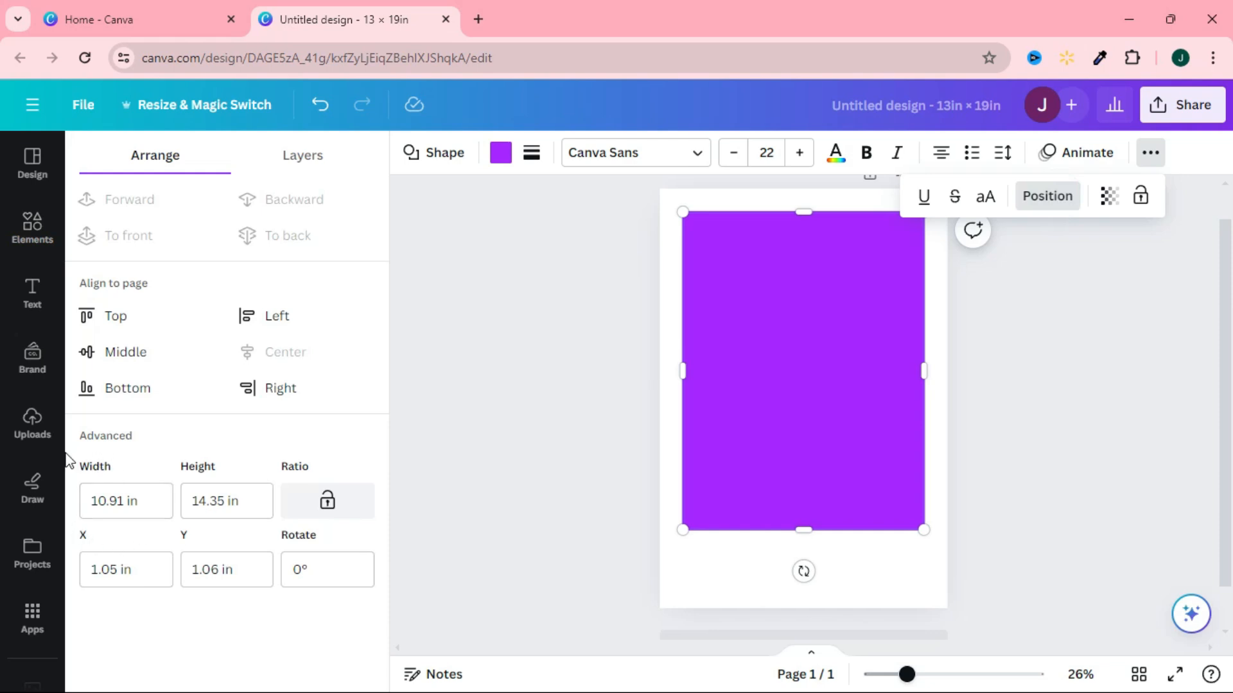
{"action": "left_click", "coordinate": [141, 504]}
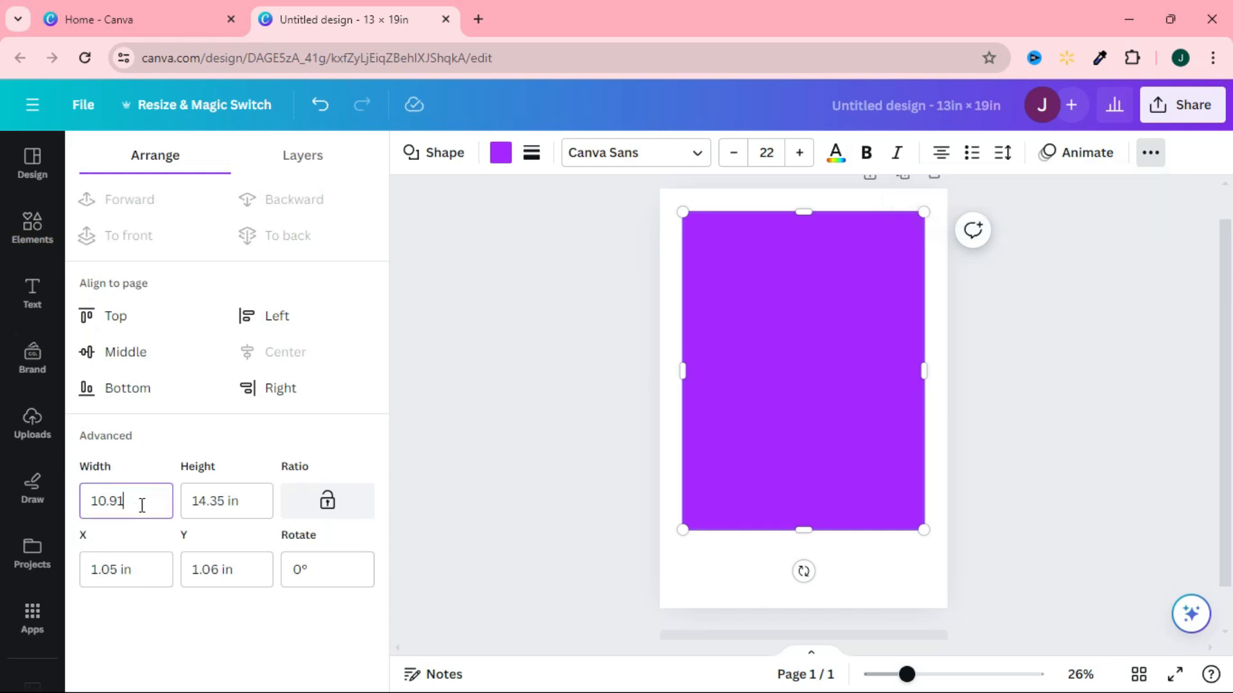
{"action": "left_click_drag", "start_coordinate": [141, 504], "coordinate": [83, 507]}
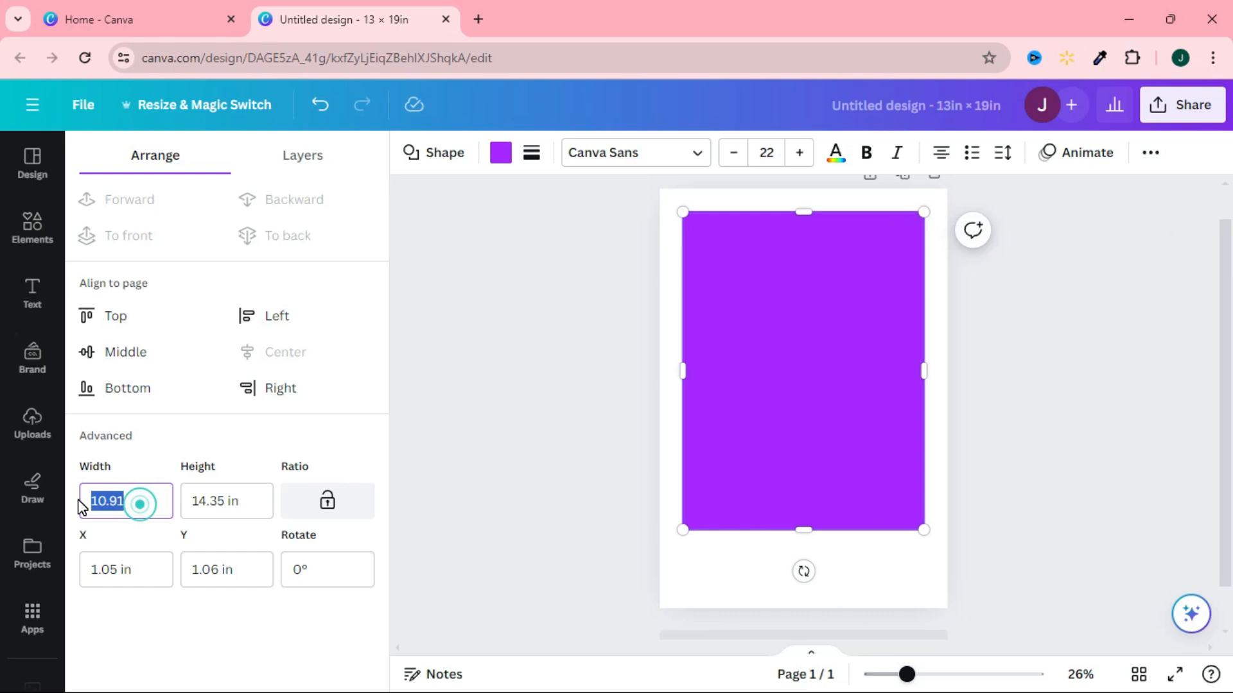
Resize the purple rectangle freehand from its lower-right corner to about 9.7 × 13 in.
{"action": "left_click_drag", "start_coordinate": [925, 532], "coordinate": [863, 455]}
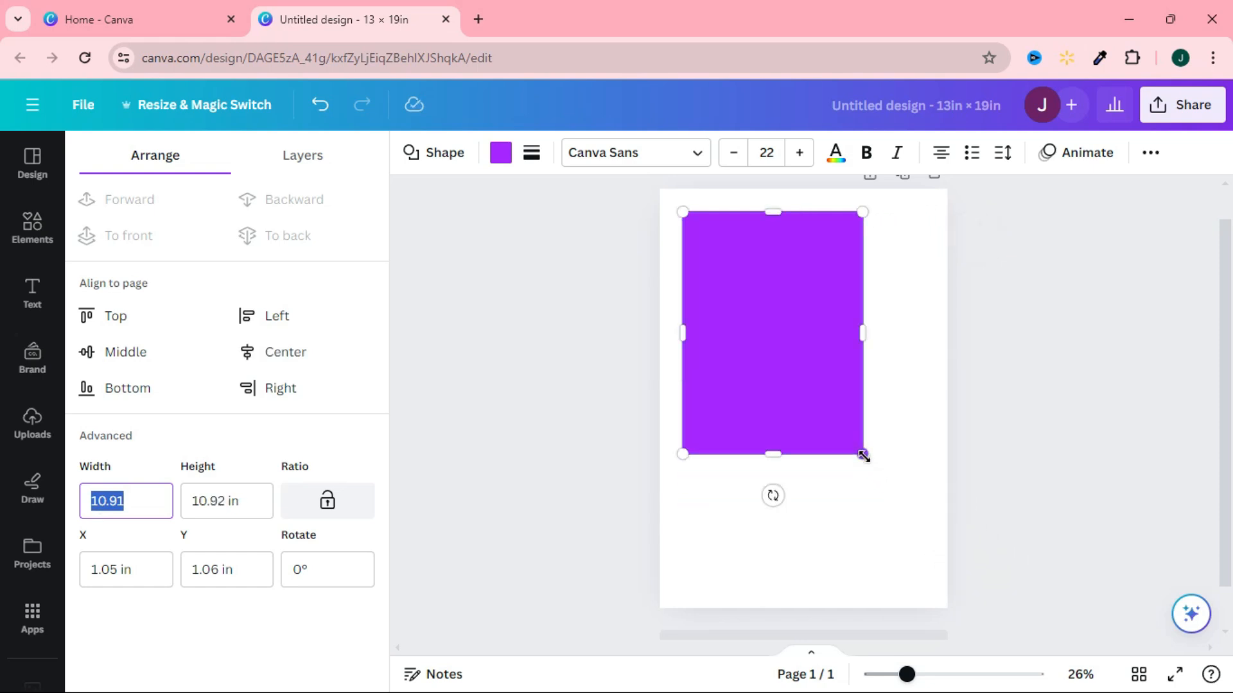
{"action": "left_click", "coordinate": [878, 478]}
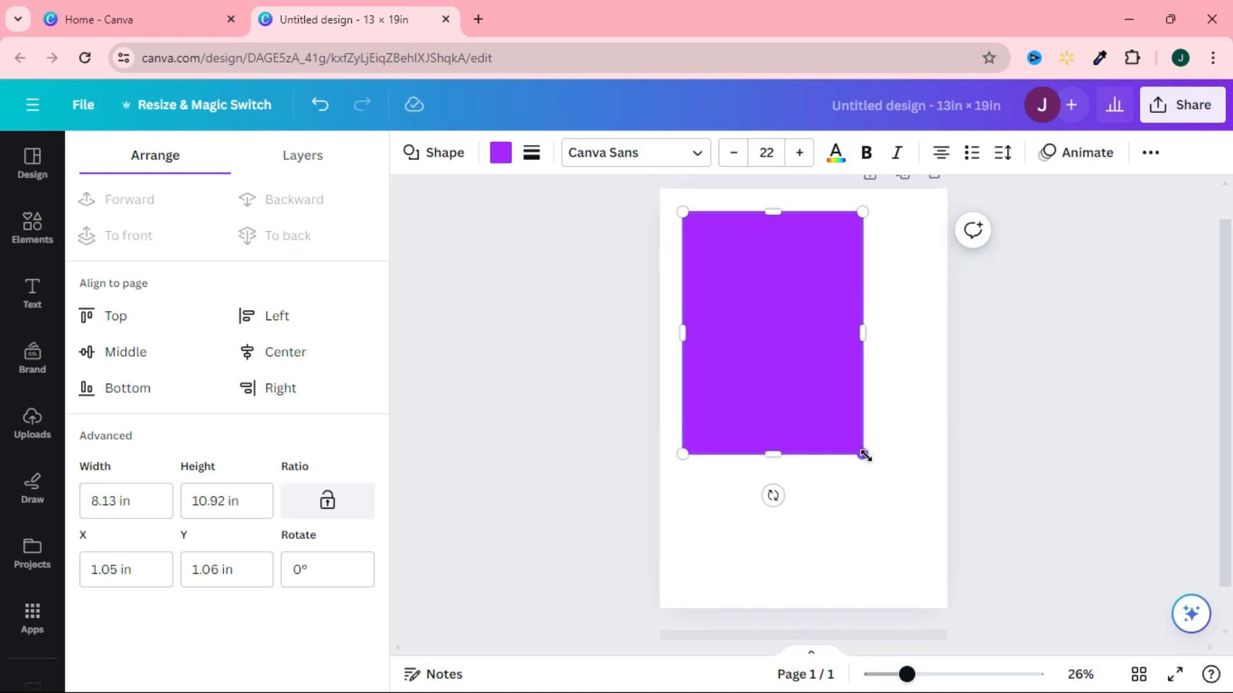
{"action": "left_click_drag", "start_coordinate": [861, 454], "coordinate": [877, 490]}
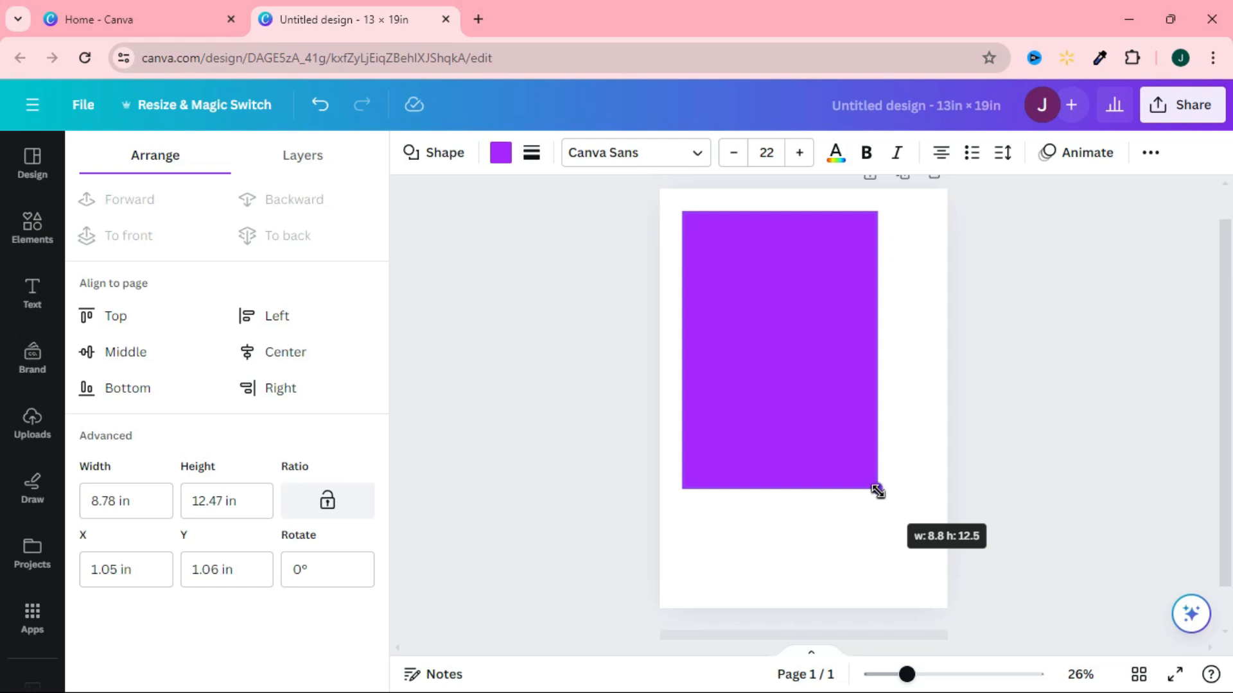
{"action": "left_click_drag", "start_coordinate": [877, 491], "coordinate": [877, 490]}
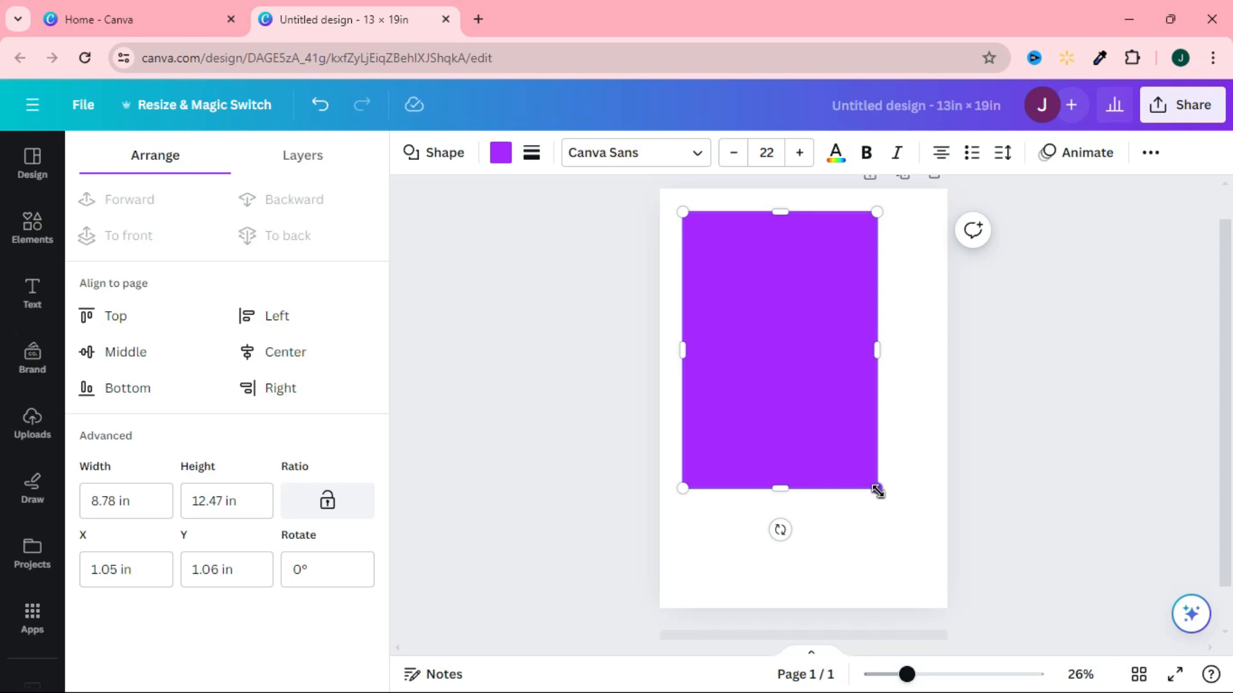
{"action": "mouse_move", "coordinate": [877, 491]}
{"action": "left_mouse_down"}
{"action": "mouse_move", "coordinate": [897, 514]}
{"action": "mouse_move", "coordinate": [869, 462]}
{"action": "mouse_move", "coordinate": [922, 531]}
{"action": "mouse_move", "coordinate": [856, 437]}
{"action": "mouse_move", "coordinate": [926, 536]}
{"action": "mouse_move", "coordinate": [839, 418]}
{"action": "mouse_move", "coordinate": [897, 503]}
{"action": "left_mouse_up"}
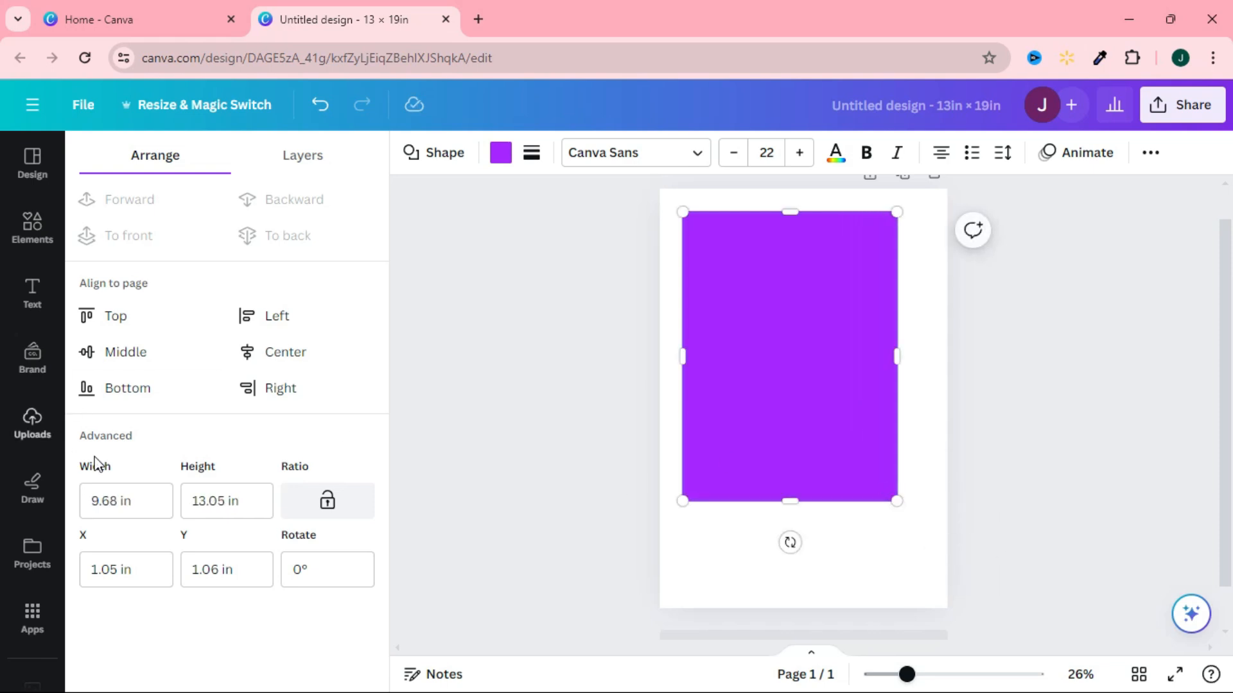
Set the purple rectangle's width to 12 in and its height to 15 in.
{"action": "left_click", "coordinate": [144, 501]}
{"action": "left_click_drag", "start_coordinate": [144, 501], "coordinate": [77, 505]}
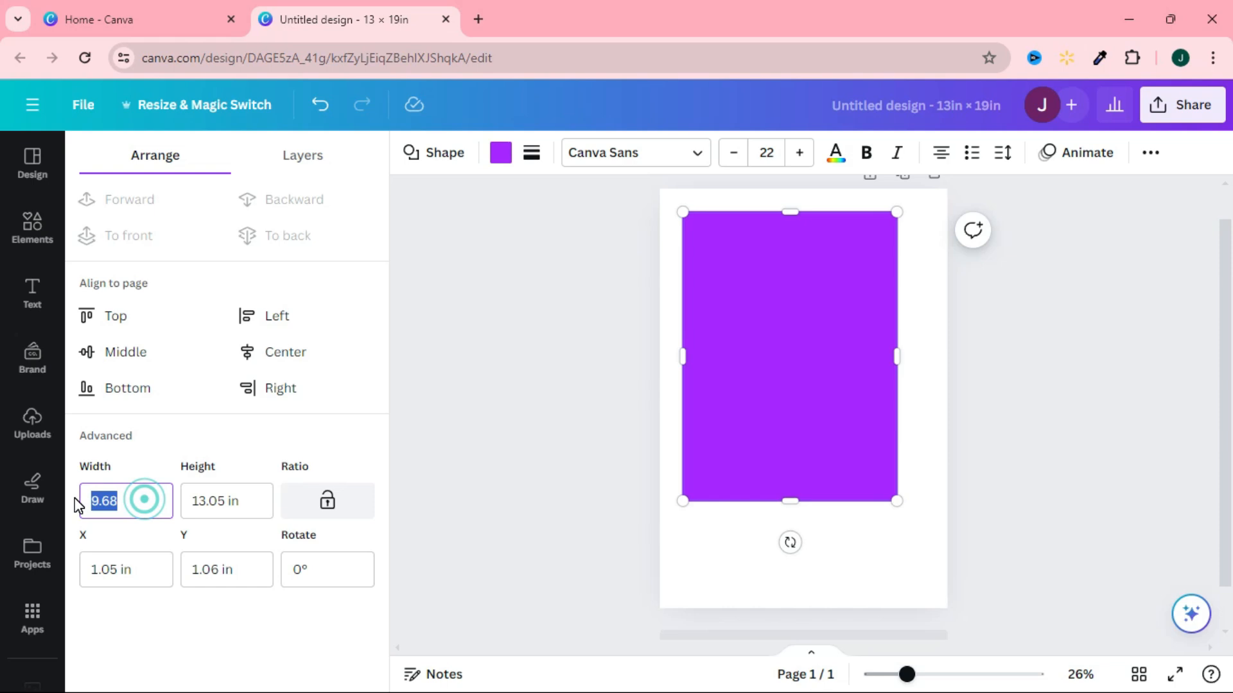
{"action": "type", "text": "12"}
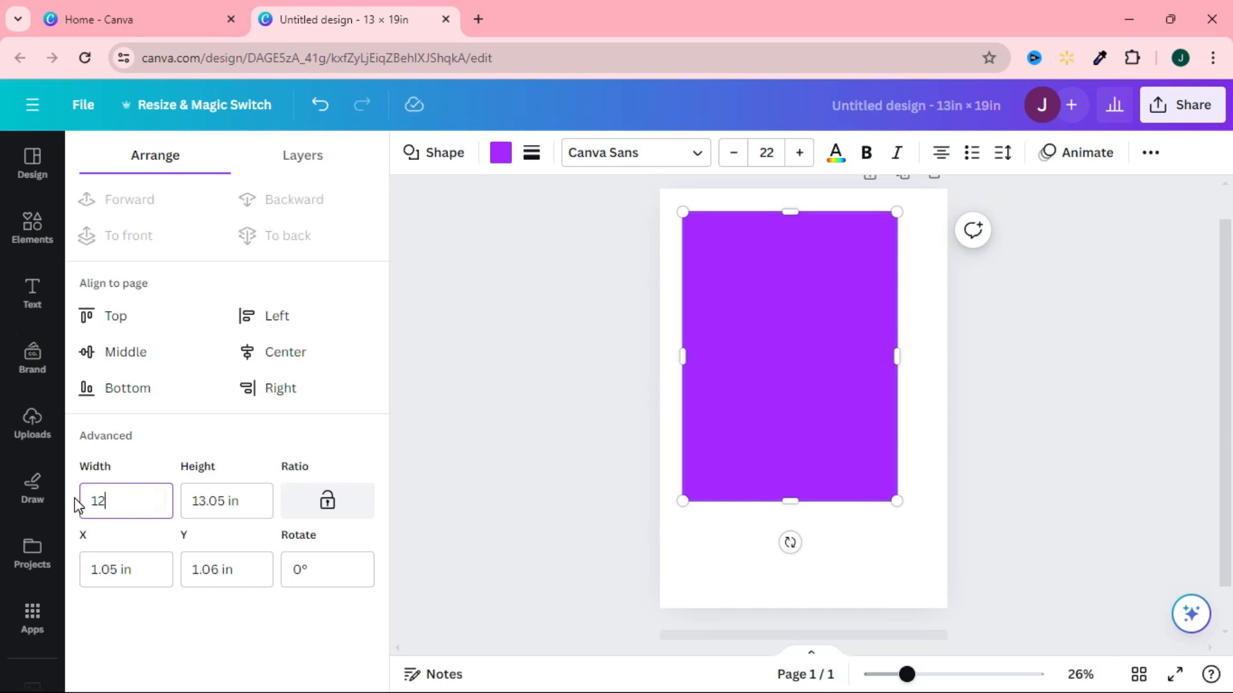
{"action": "left_click", "coordinate": [242, 509]}
{"action": "double_click", "coordinate": [242, 503]}
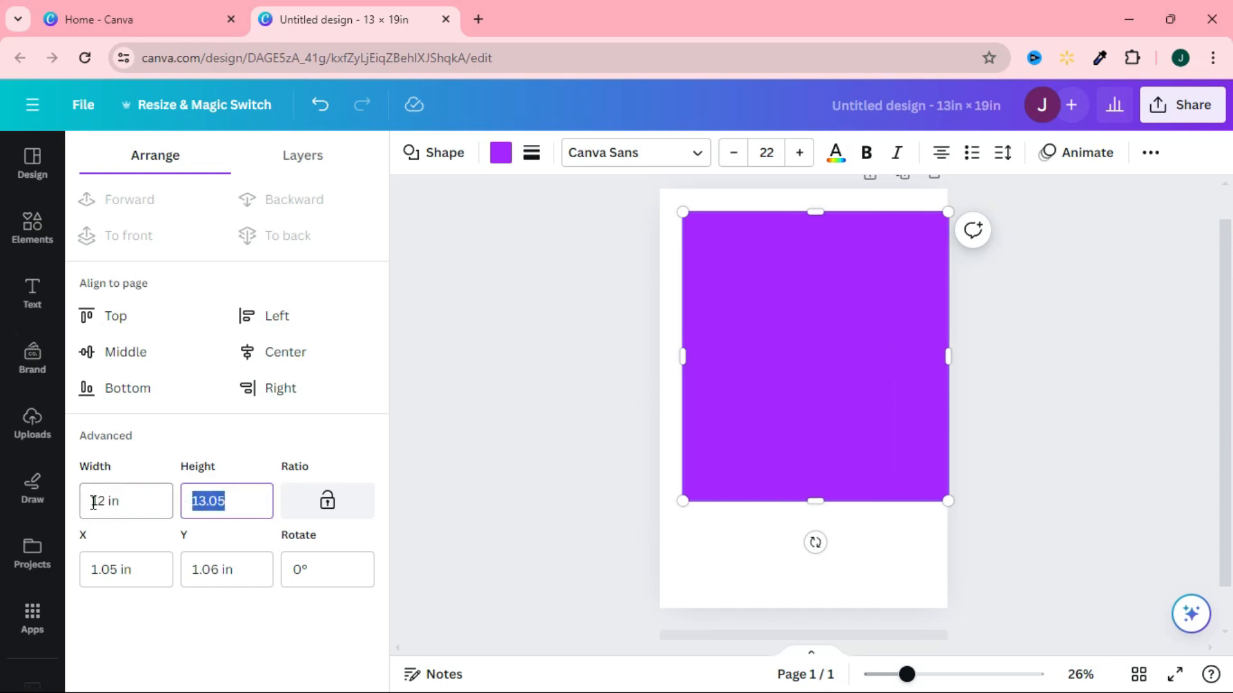
{"action": "type", "text": "15"}
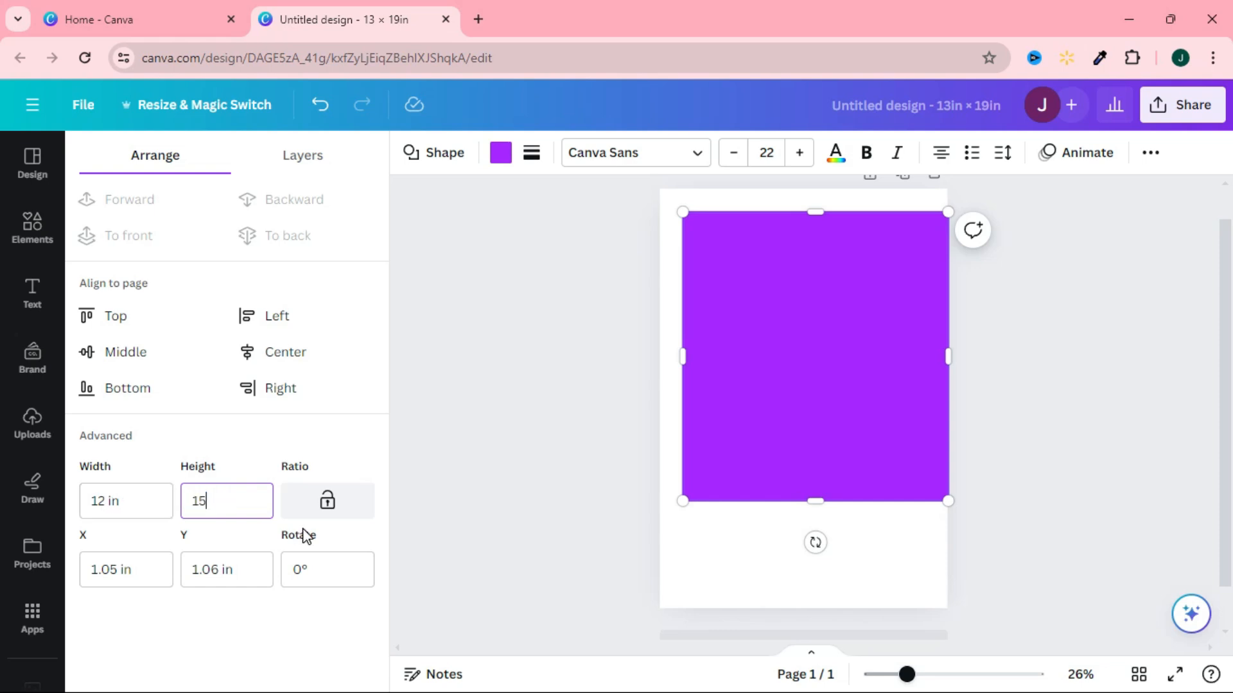
{"action": "key", "text": "Return"}
Move the purple rectangle so it is centered horizontally on the page, and deselect it.
{"action": "left_click", "coordinate": [551, 536]}
{"action": "left_click", "coordinate": [888, 443]}
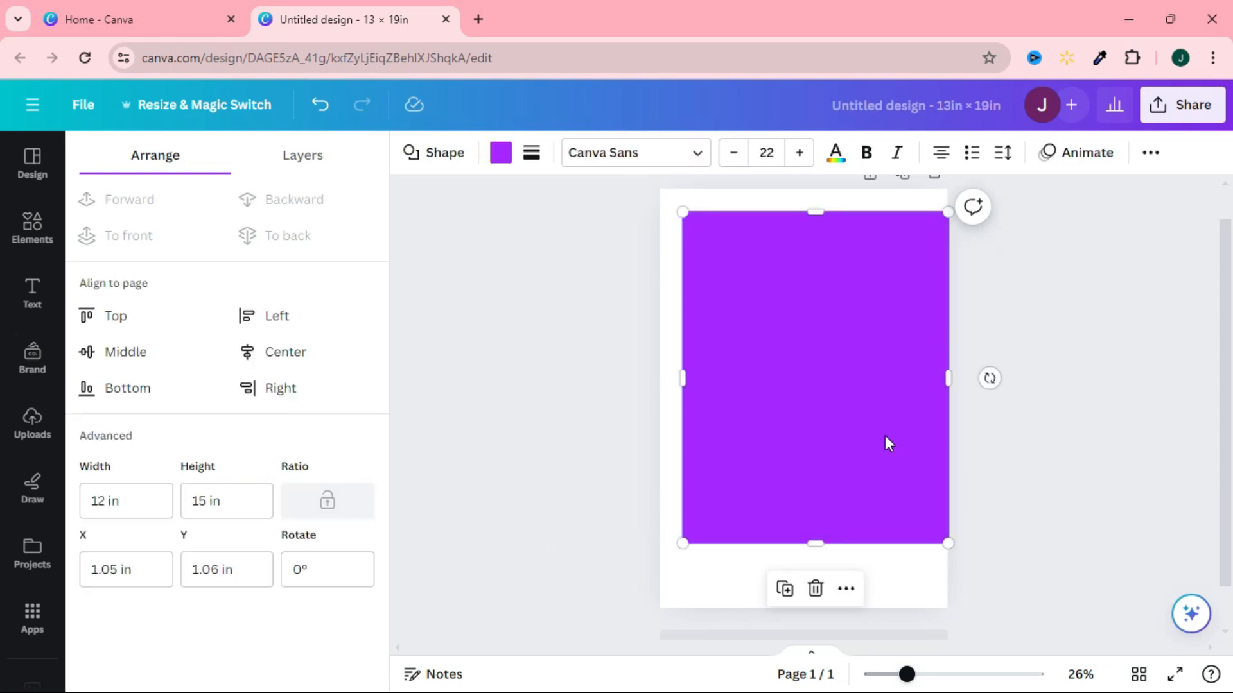
{"action": "left_click_drag", "start_coordinate": [883, 437], "coordinate": [870, 435]}
{"action": "left_click", "coordinate": [1032, 492]}
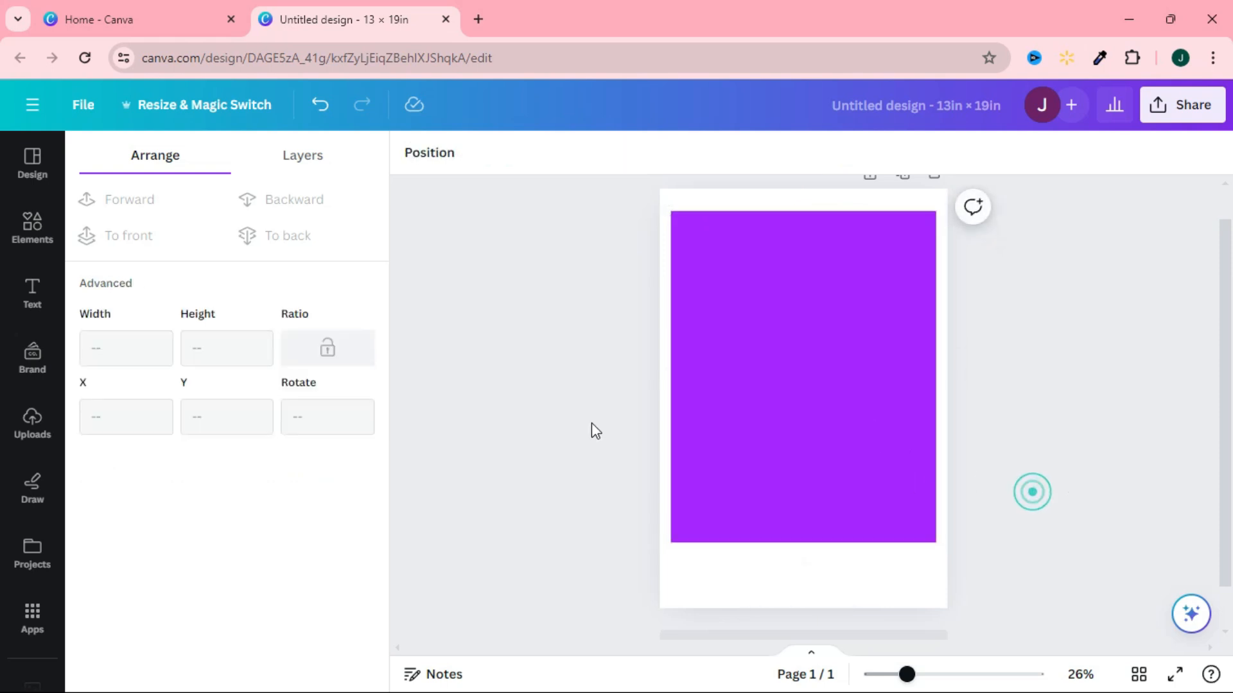
Search the elements for "background" and add the pink-and-blue watercolor cloud graphic to the page.
{"action": "left_click", "coordinate": [32, 229]}
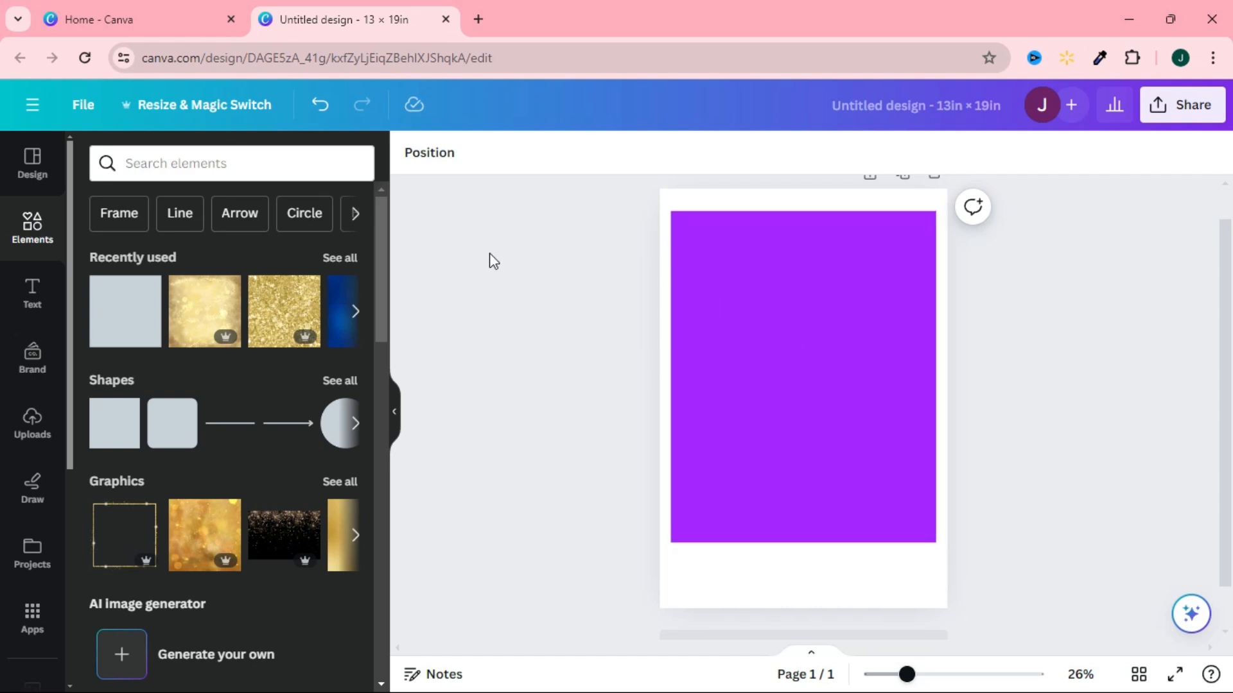
{"action": "left_click", "coordinate": [32, 226]}
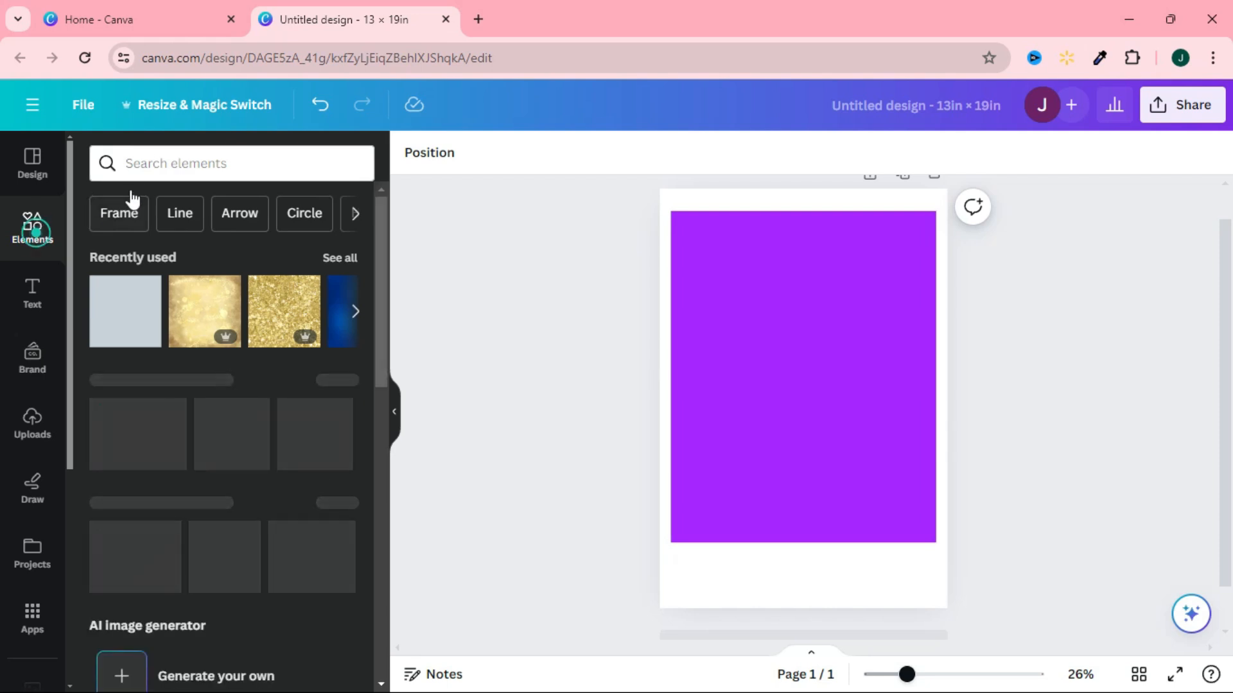
{"action": "left_click", "coordinate": [155, 165]}
{"action": "type", "text": "back"}
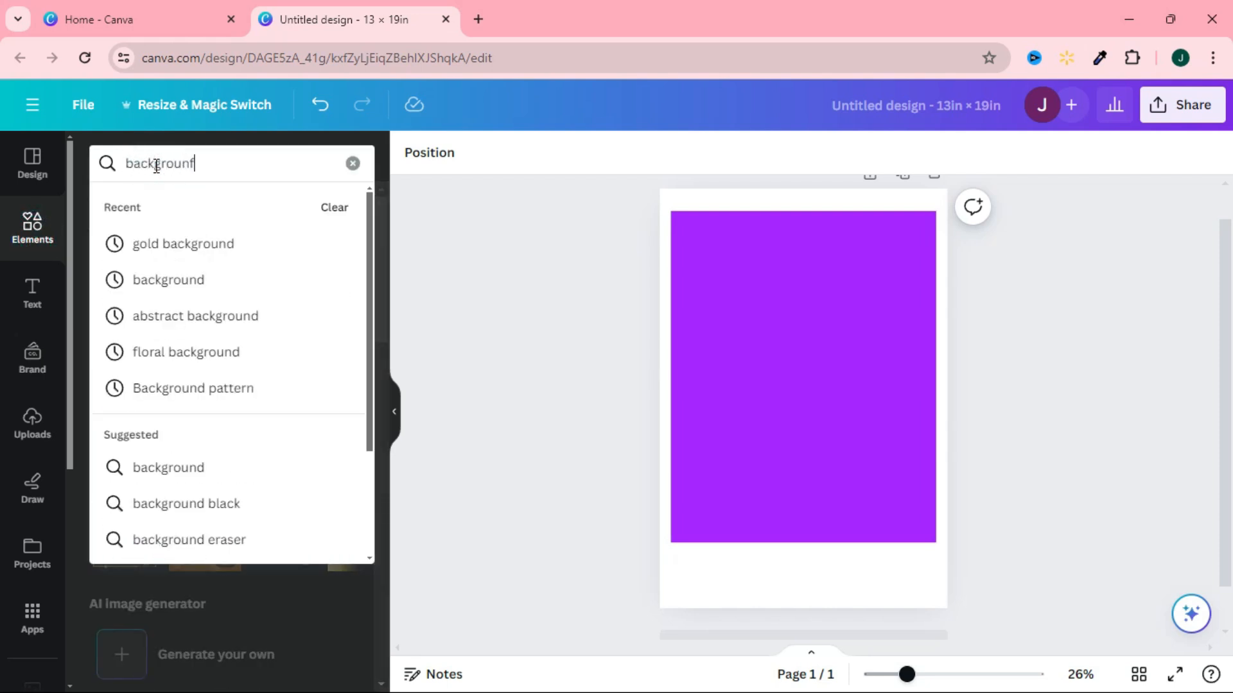
{"action": "type", "text": "grounf"}
{"action": "key", "text": "BackSpace"}
{"action": "type", "text": "d"}
{"action": "key", "text": "Return"}
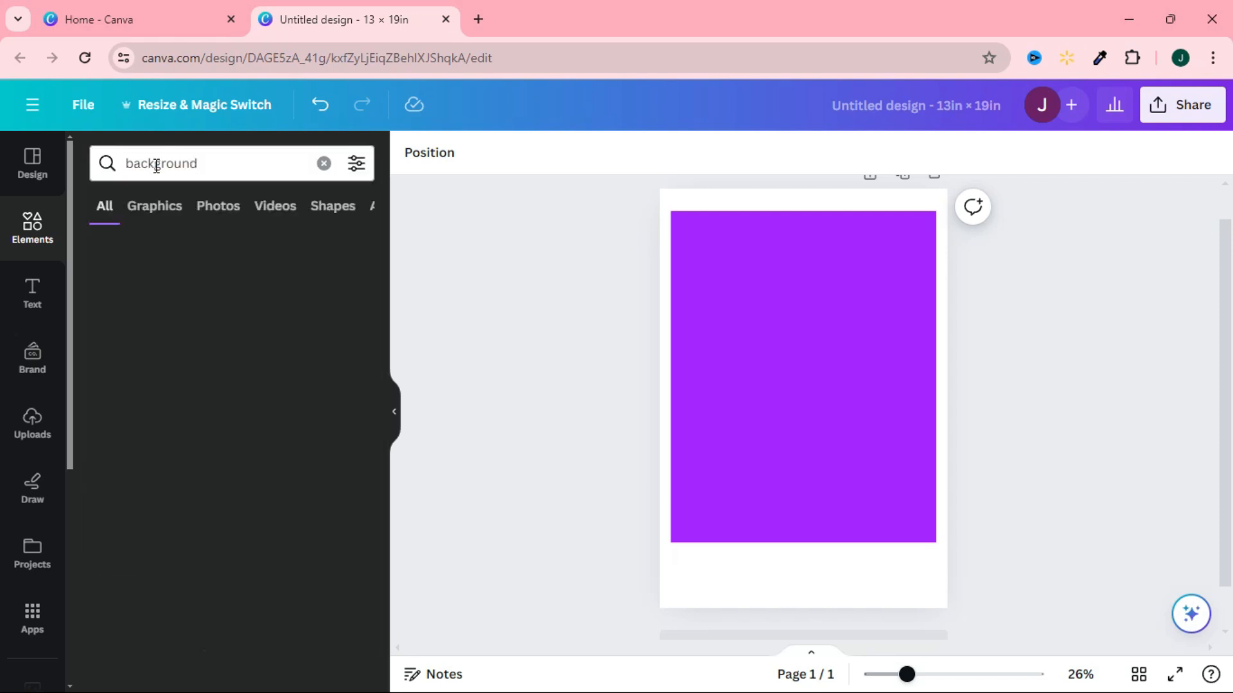
{"action": "left_click", "coordinate": [206, 357]}
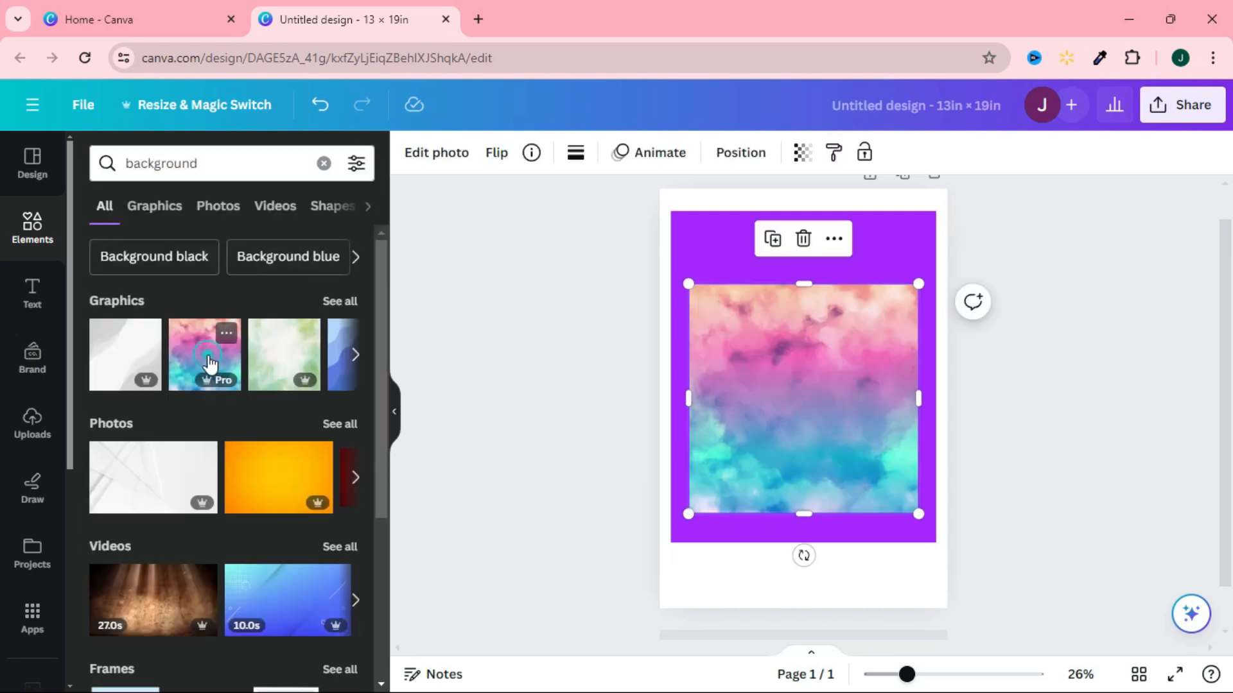
Align the watercolor graphic with the purple rectangle's upper-left corner and stretch it to cover the whole rectangle.
{"action": "left_click_drag", "start_coordinate": [796, 440], "coordinate": [785, 367]}
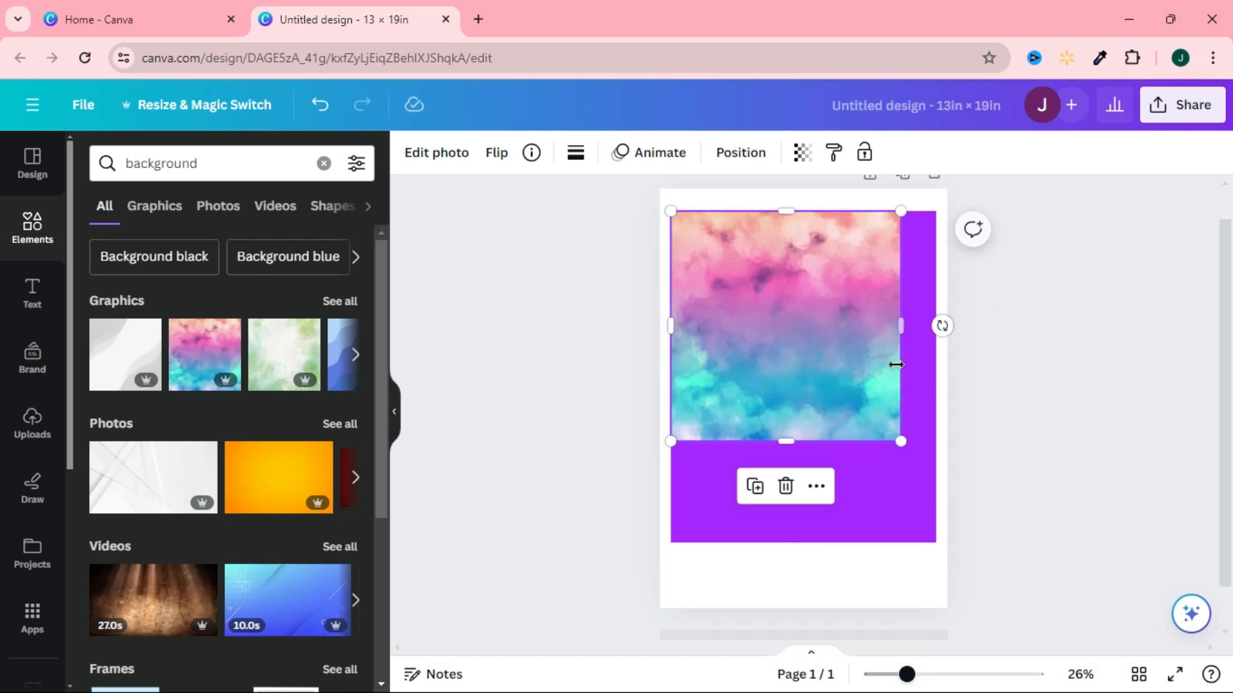
{"action": "left_click_drag", "start_coordinate": [900, 325], "coordinate": [936, 326]}
{"action": "left_click_drag", "start_coordinate": [801, 441], "coordinate": [813, 541]}
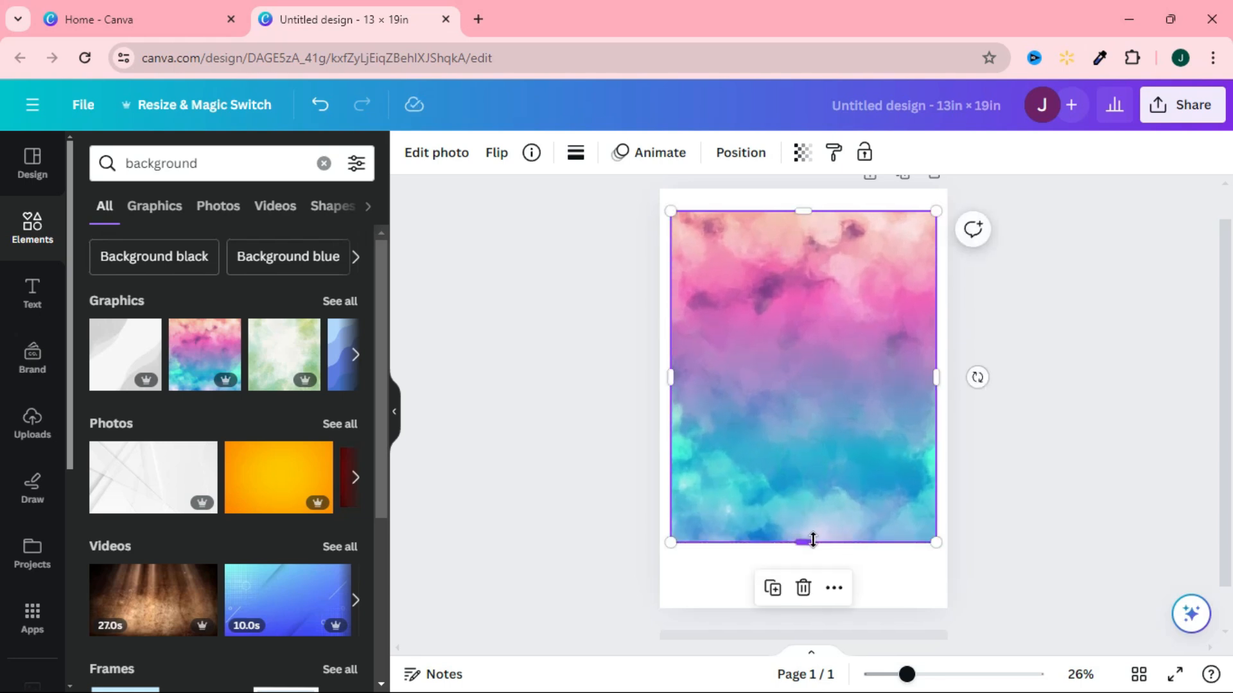
{"action": "left_click", "coordinate": [1046, 514]}
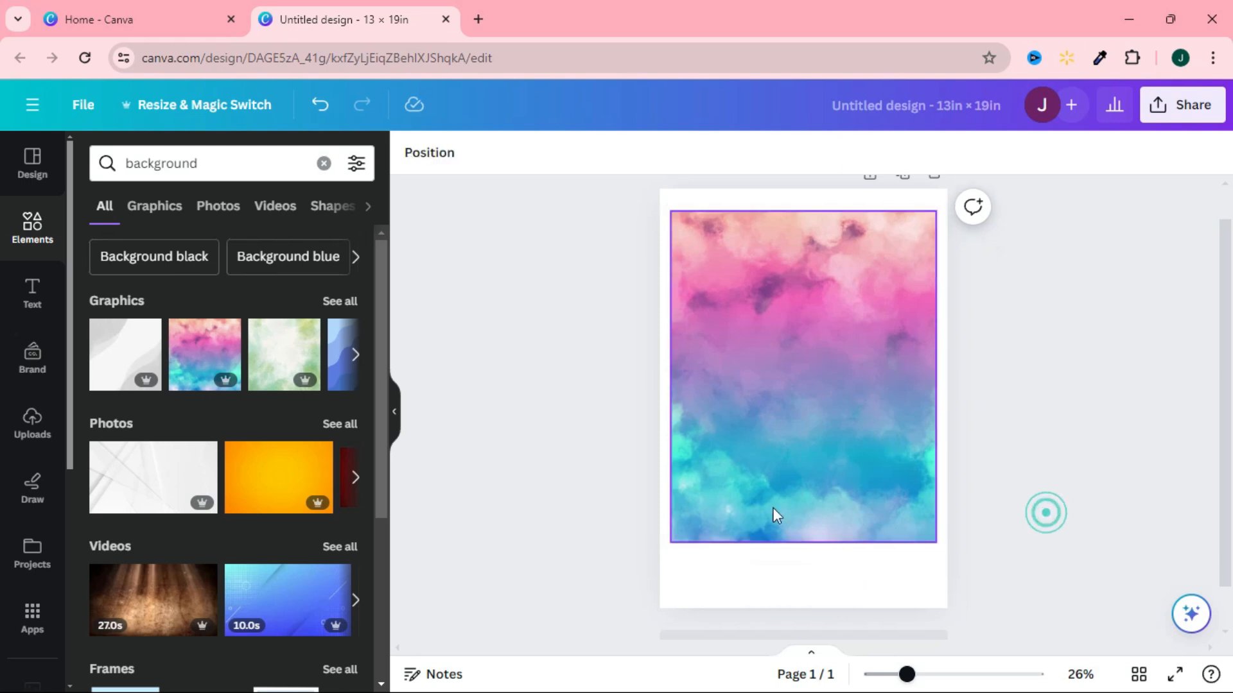
{"action": "left_click", "coordinate": [1028, 526]}
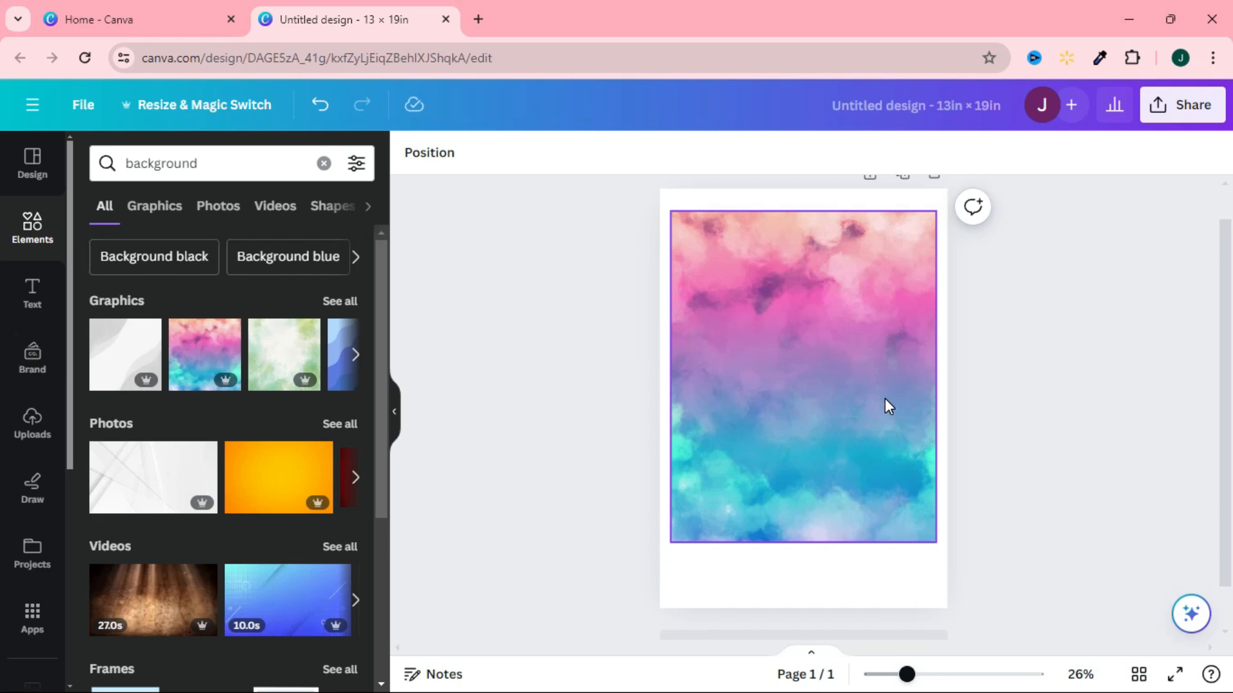
Add the first uploaded portrait photo and center it over the watercolor background.
{"action": "left_click", "coordinate": [32, 424]}
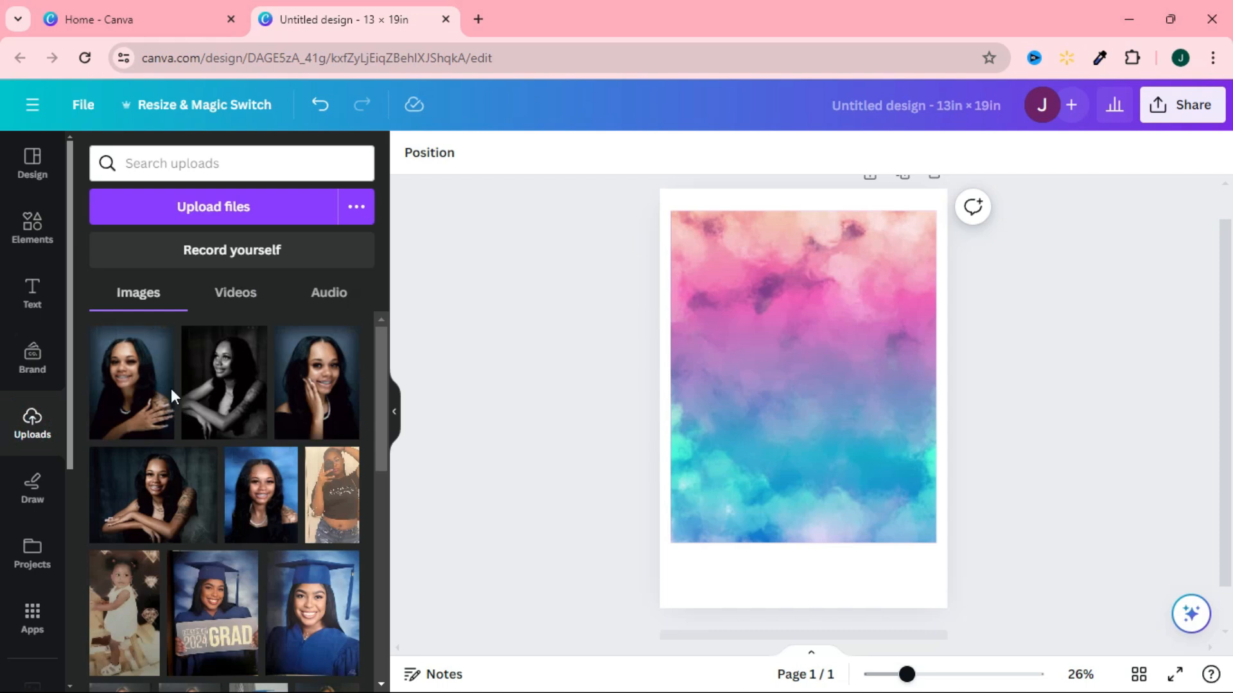
{"action": "left_click", "coordinate": [147, 386]}
{"action": "left_click_drag", "start_coordinate": [850, 394], "coordinate": [838, 383]}
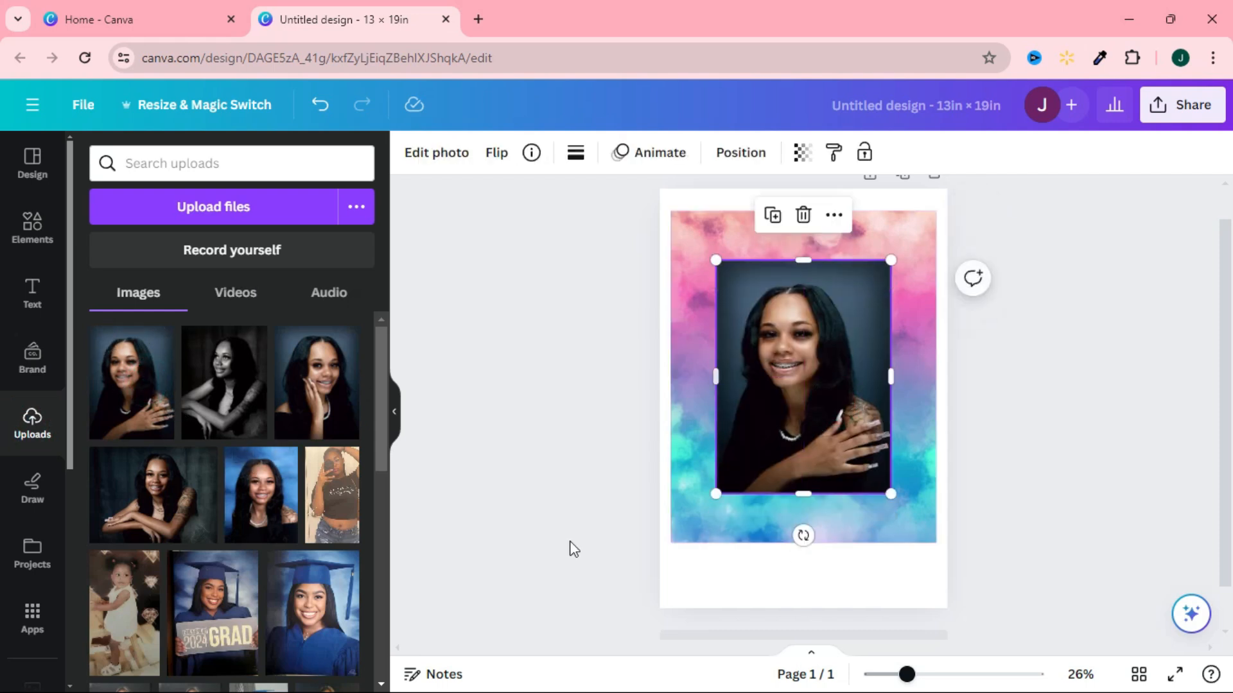
Remove the portrait photo's background and enlarge the cutout toward the watercolor panel's lower-right corner.
{"action": "left_click", "coordinate": [429, 162]}
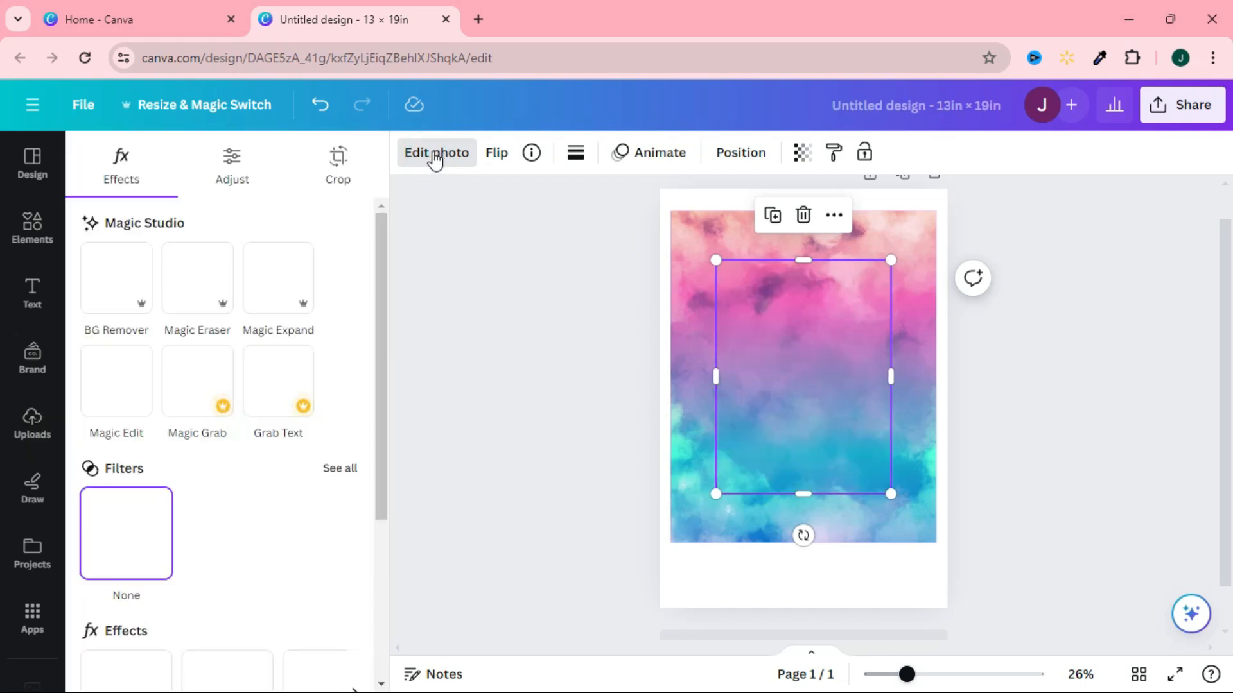
{"action": "left_click", "coordinate": [116, 284]}
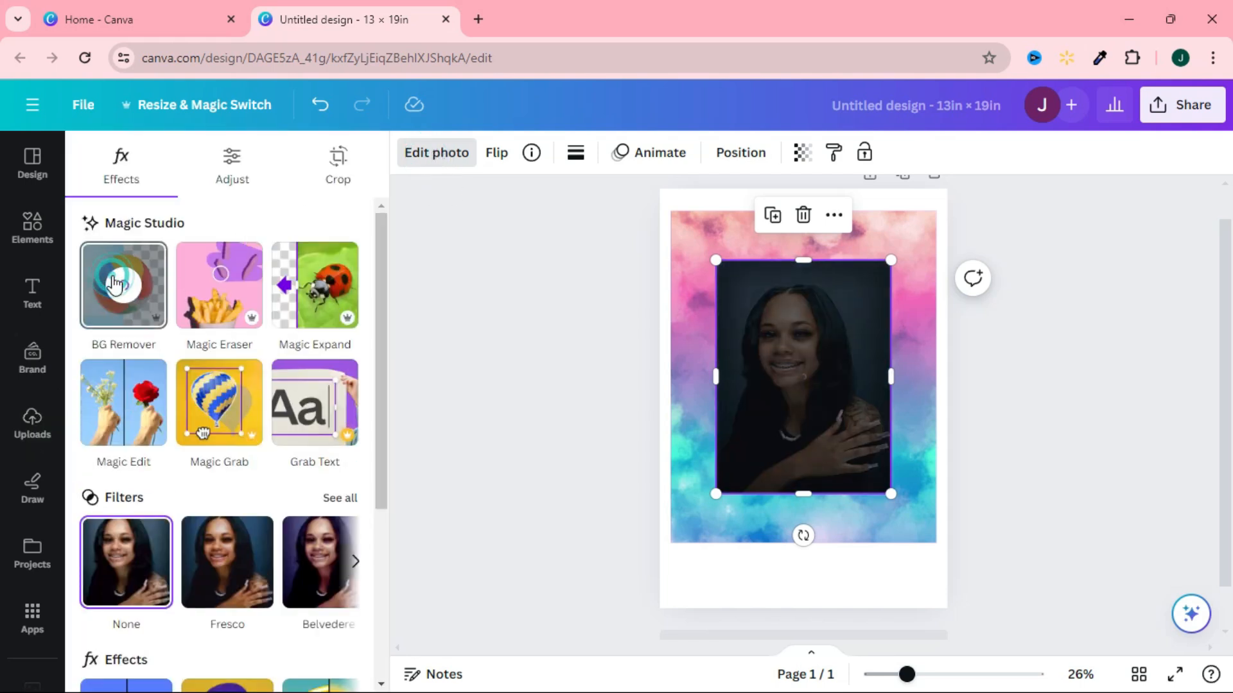
{"action": "left_click_drag", "start_coordinate": [887, 492], "coordinate": [923, 536]}
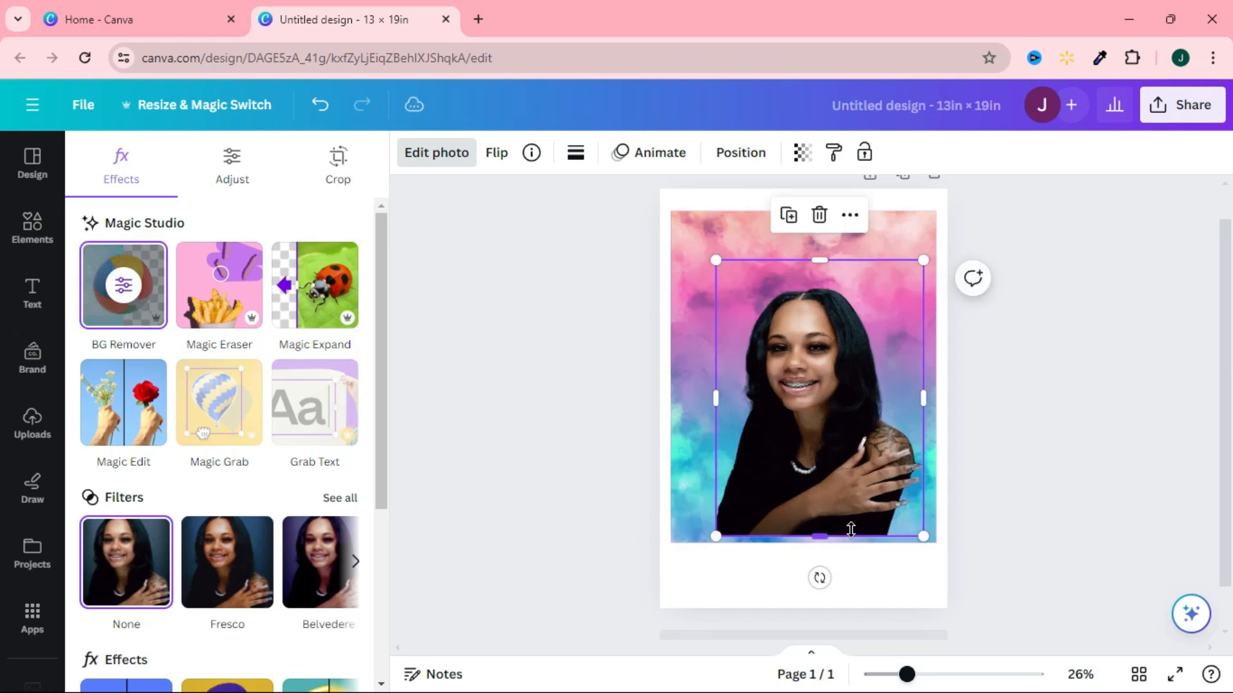
Reposition the portrait cutout so its lower edge sits on the bottom edge of the watercolor panel.
{"action": "left_click", "coordinate": [836, 457]}
{"action": "left_click", "coordinate": [968, 462]}
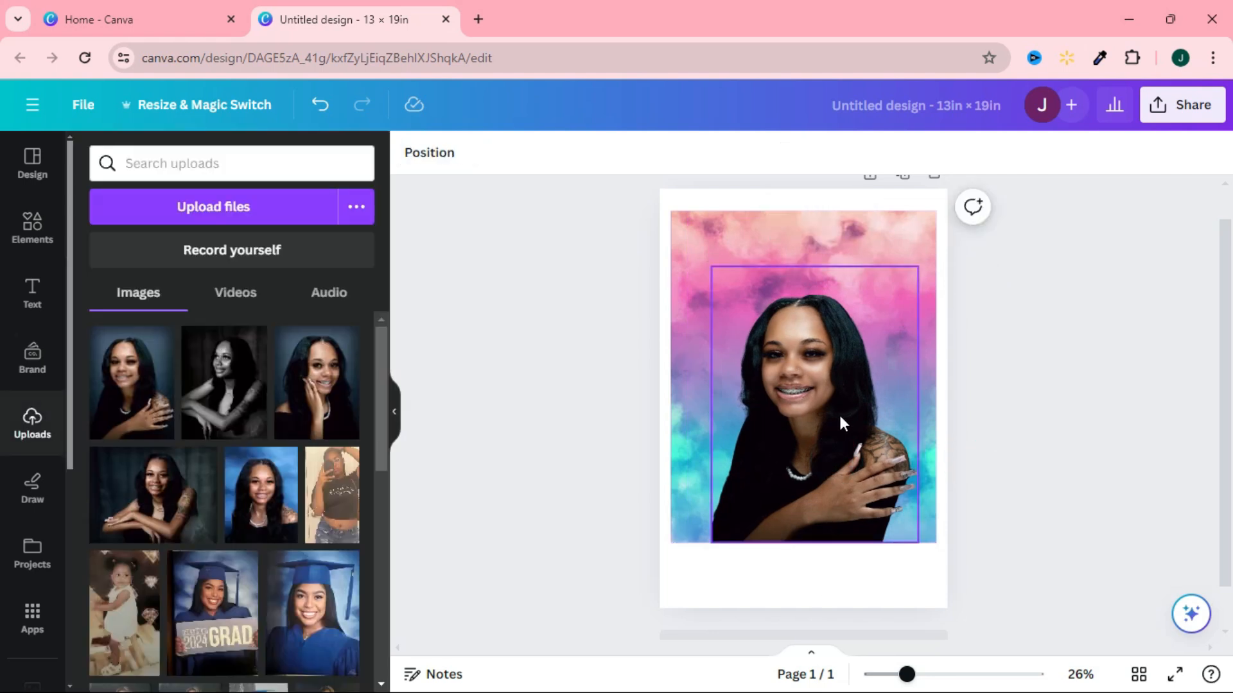
{"action": "left_click_drag", "start_coordinate": [840, 416], "coordinate": [836, 420]}
{"action": "left_click", "coordinate": [982, 395]}
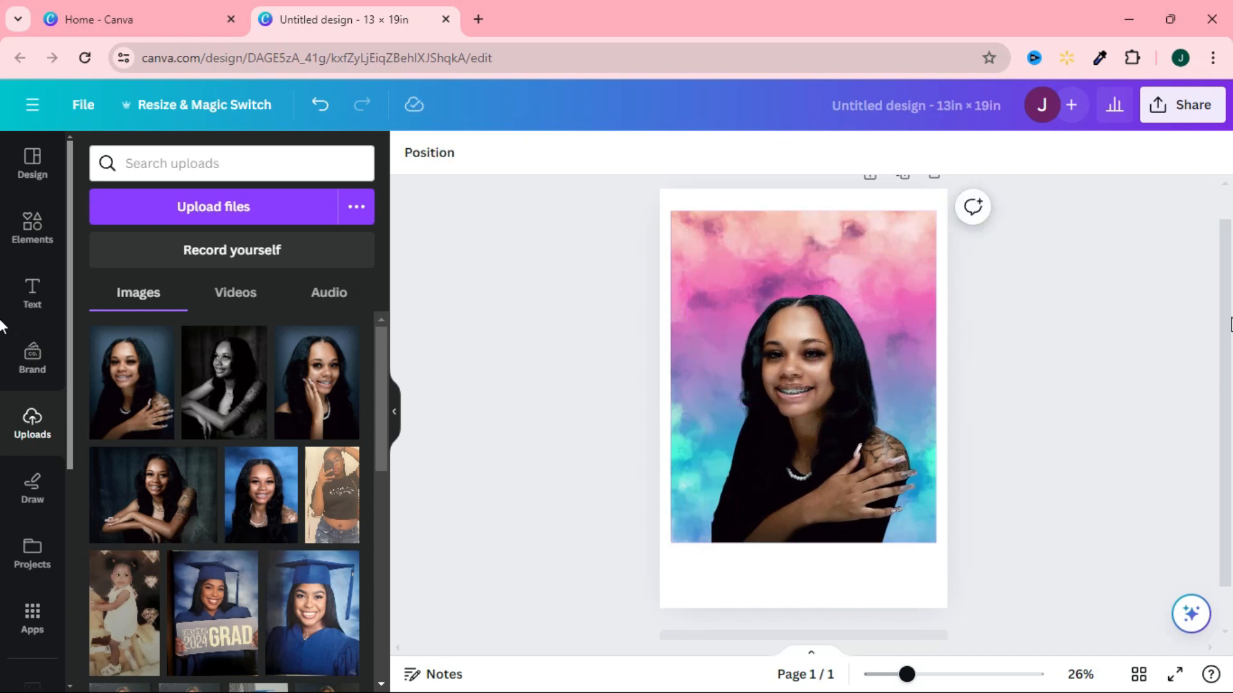
Duplicate the page and delete the portrait cutout from the copy, keeping only the watercolor background.
{"action": "left_click_drag", "start_coordinate": [1227, 318], "coordinate": [1227, 274]}
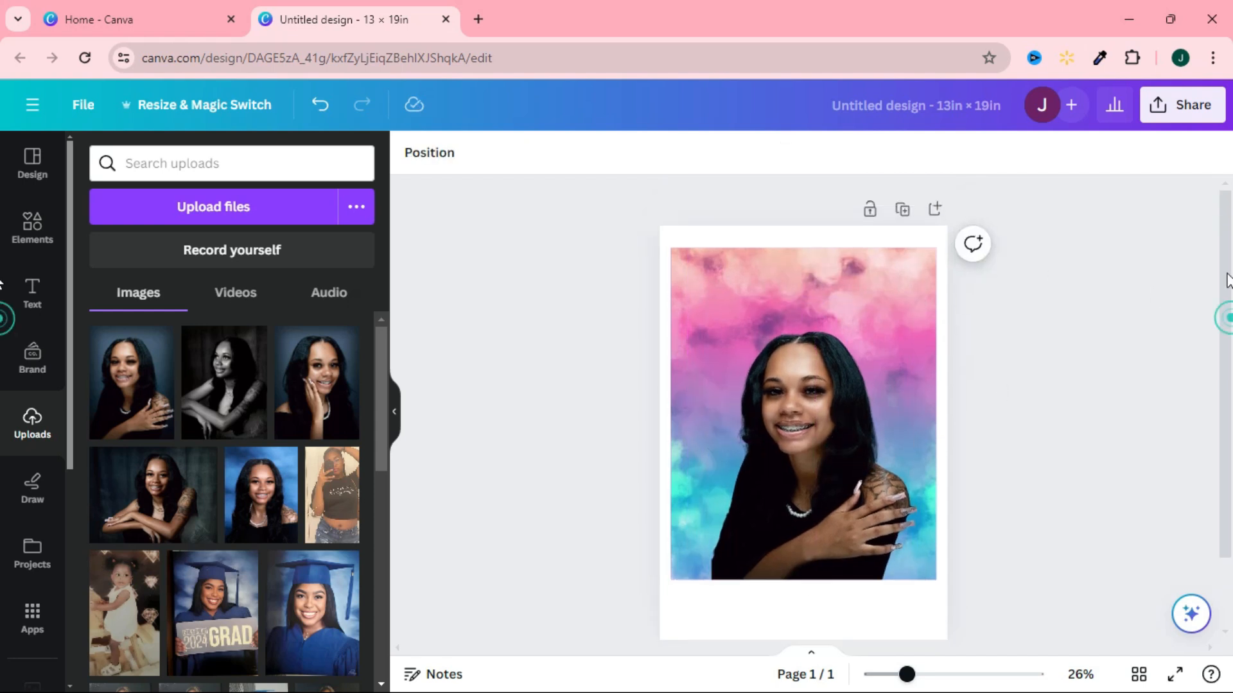
{"action": "left_click", "coordinate": [903, 211]}
{"action": "left_click", "coordinate": [823, 422]}
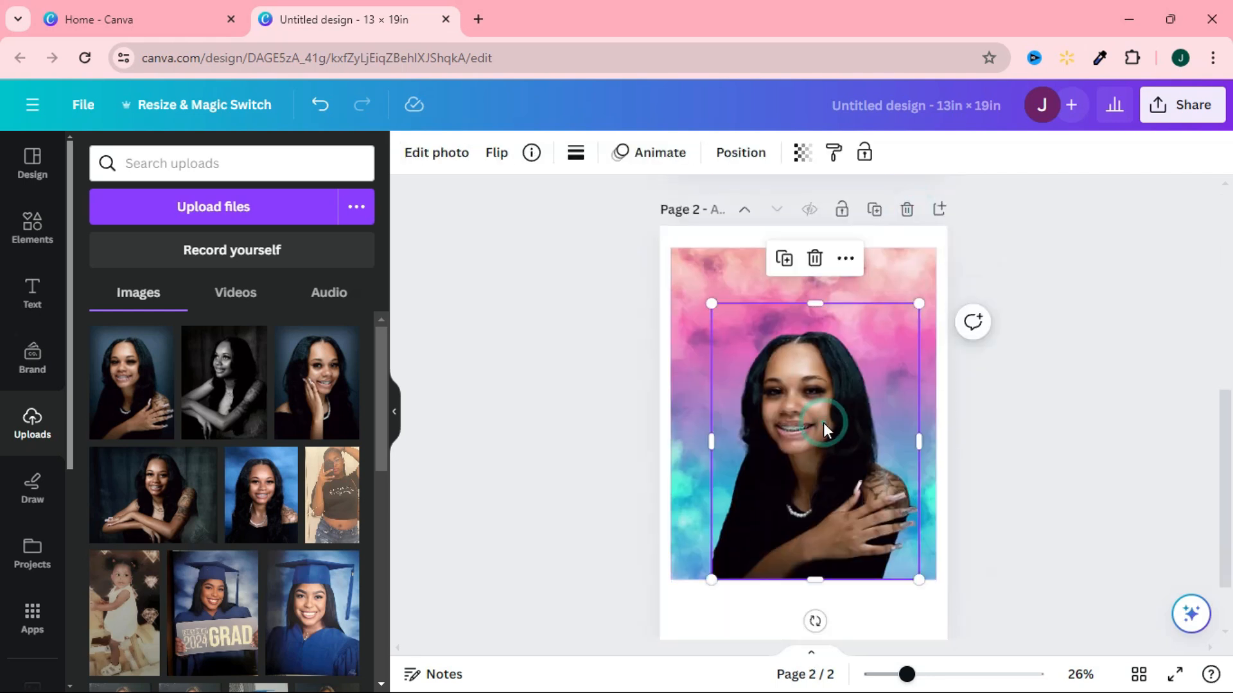
{"action": "key", "text": "Delete"}
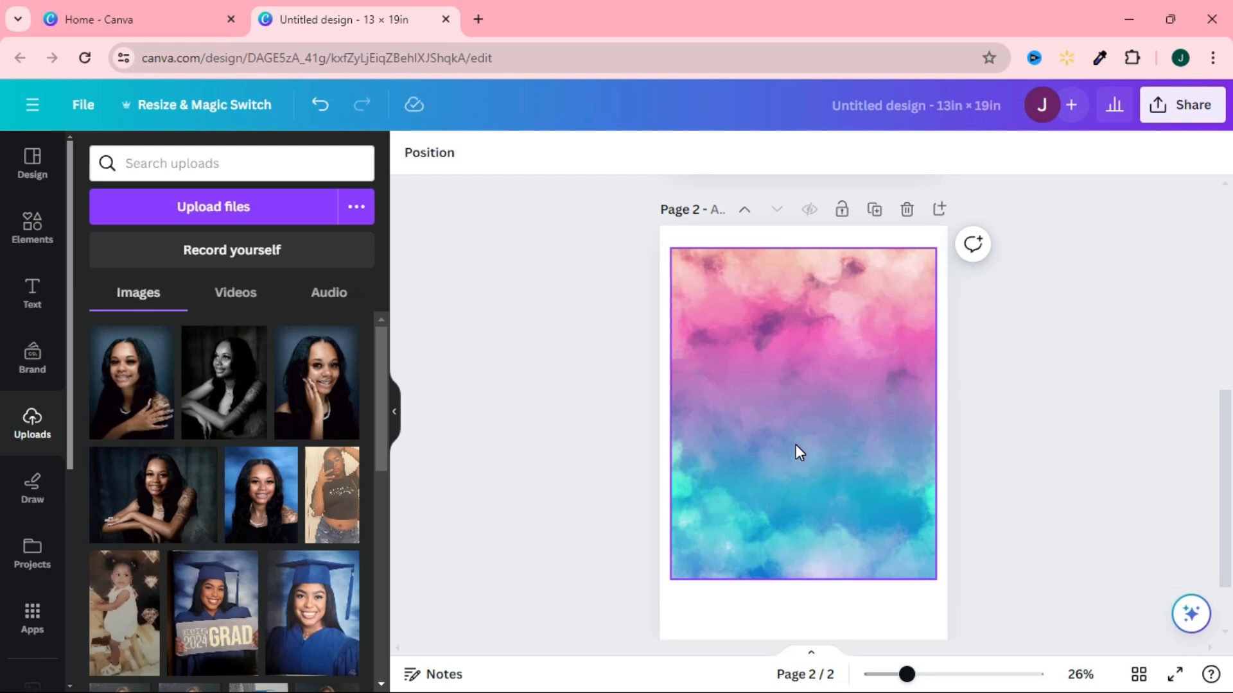
Check the width and height of the watercolor background on page 2.
{"action": "left_click", "coordinate": [801, 444]}
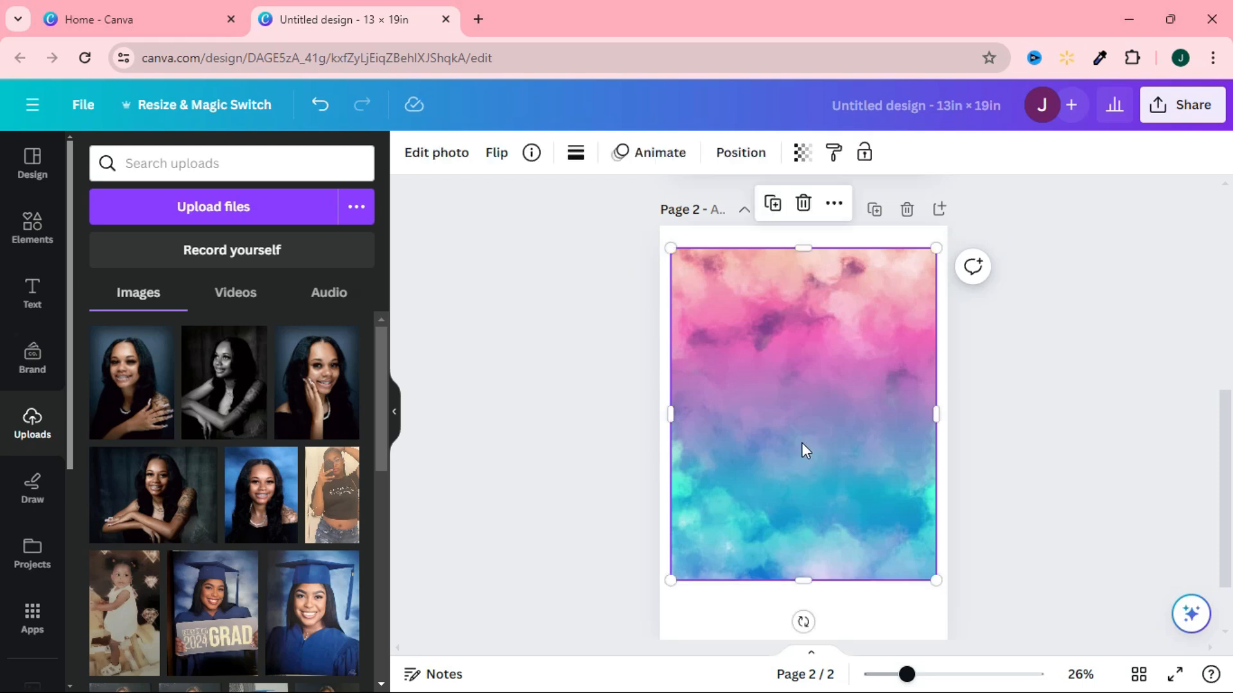
{"action": "left_click", "coordinate": [833, 205]}
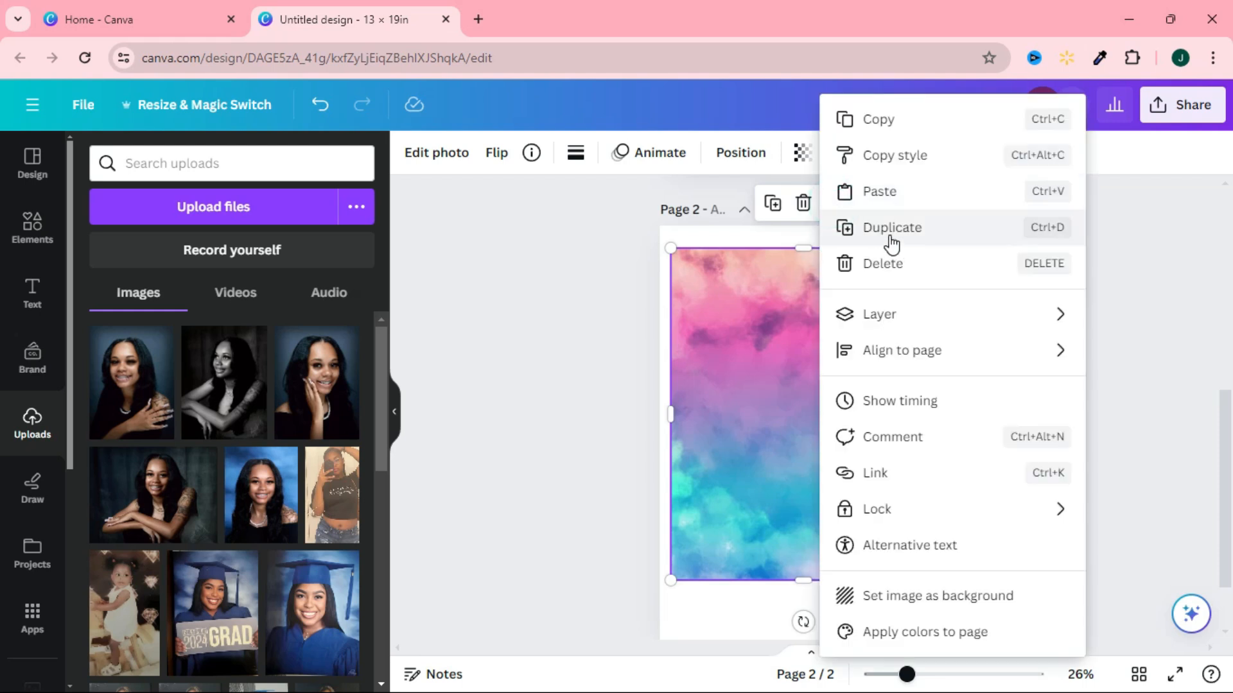
{"action": "left_click", "coordinate": [738, 154]}
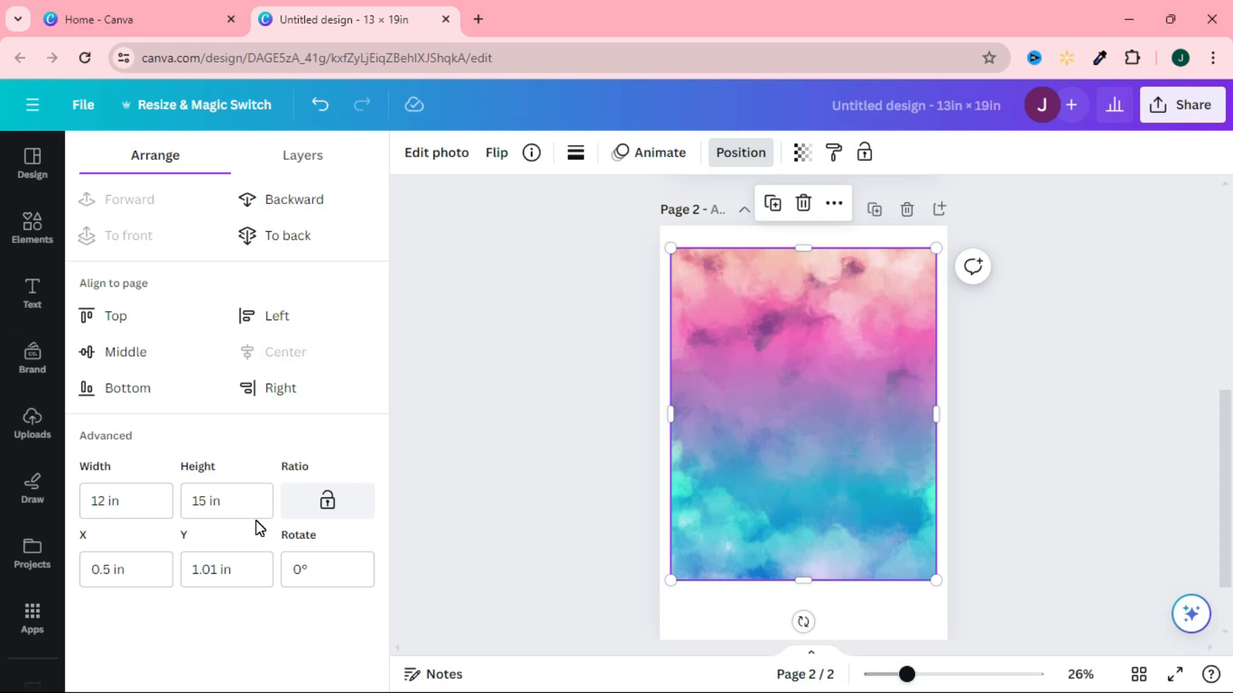
{"action": "left_click", "coordinate": [489, 462]}
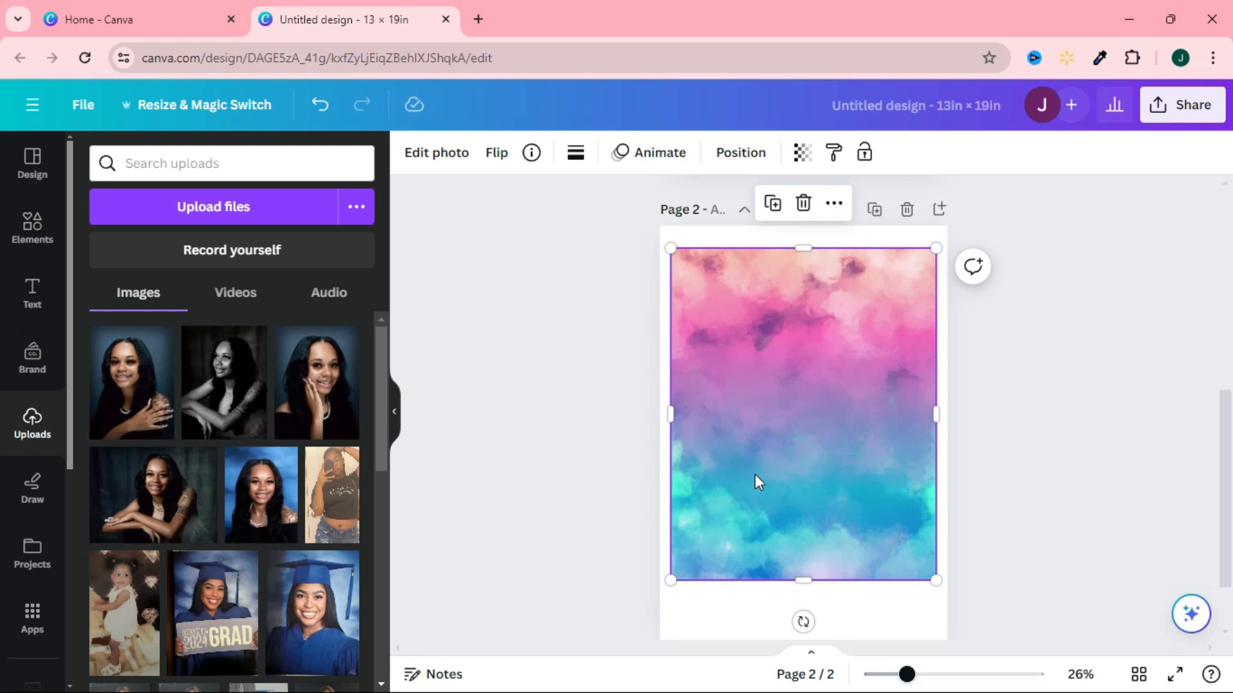
{"action": "left_click", "coordinate": [1123, 417]}
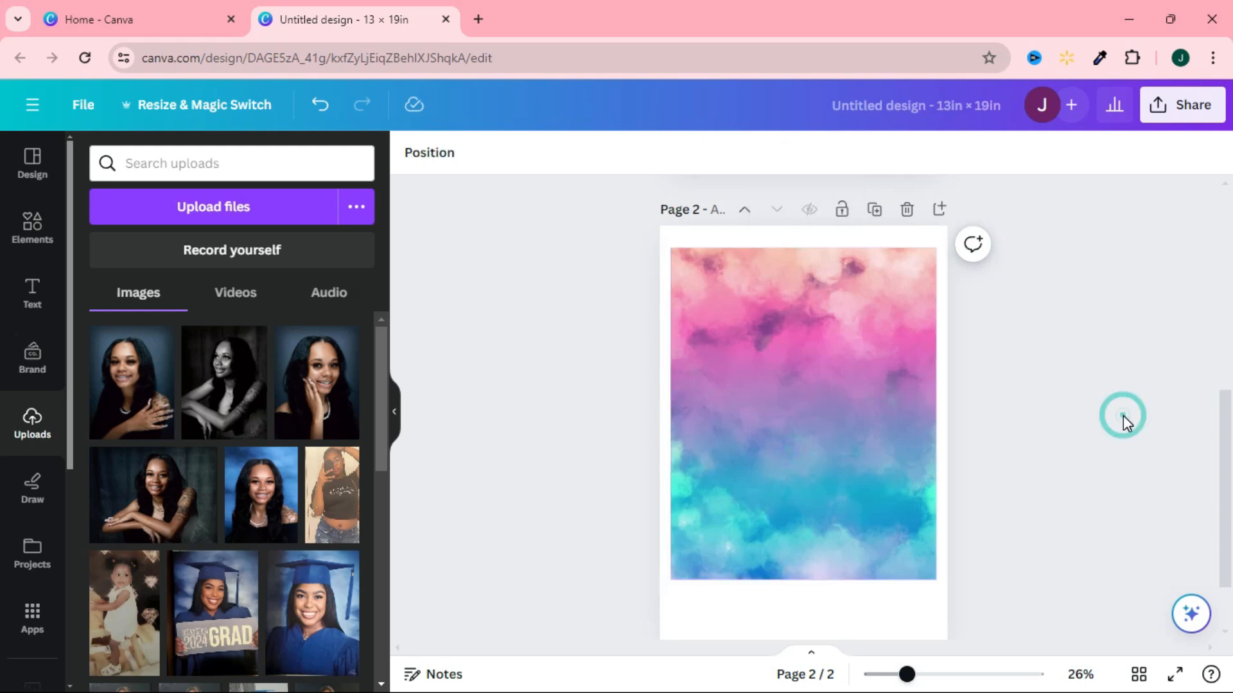
{"action": "left_click", "coordinate": [394, 402]}
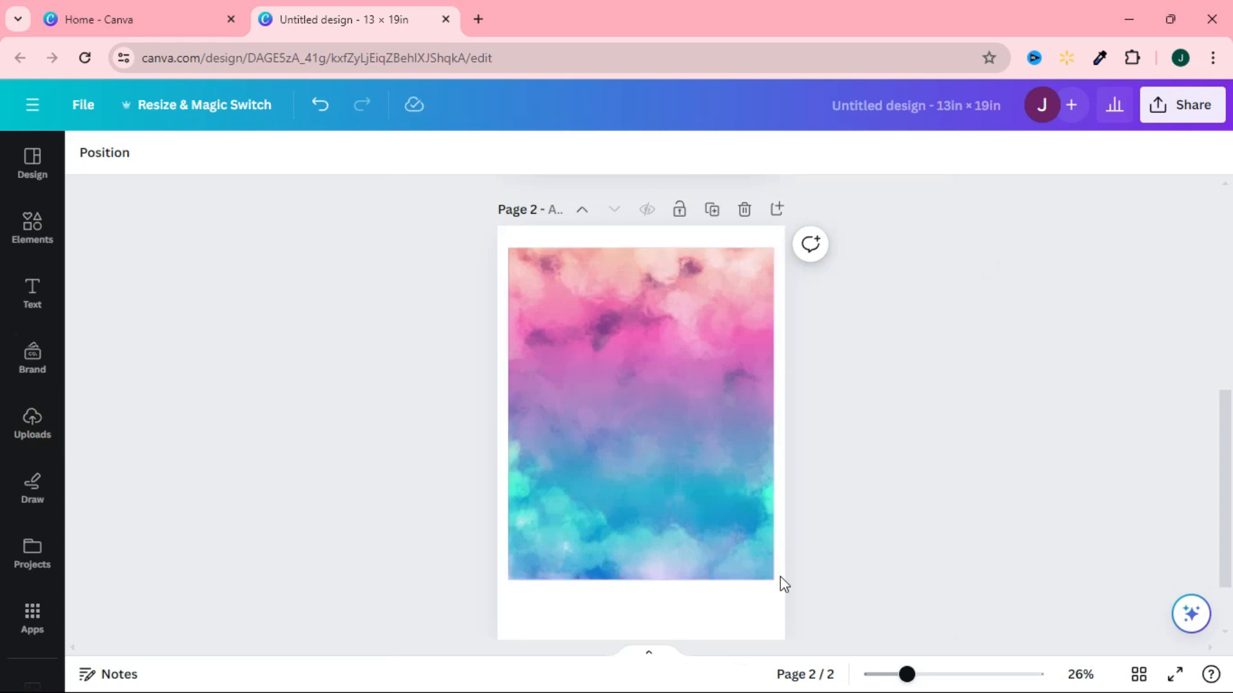
Search the elements for "square" and add the plain square shape to page 2.
{"action": "left_click", "coordinate": [32, 228]}
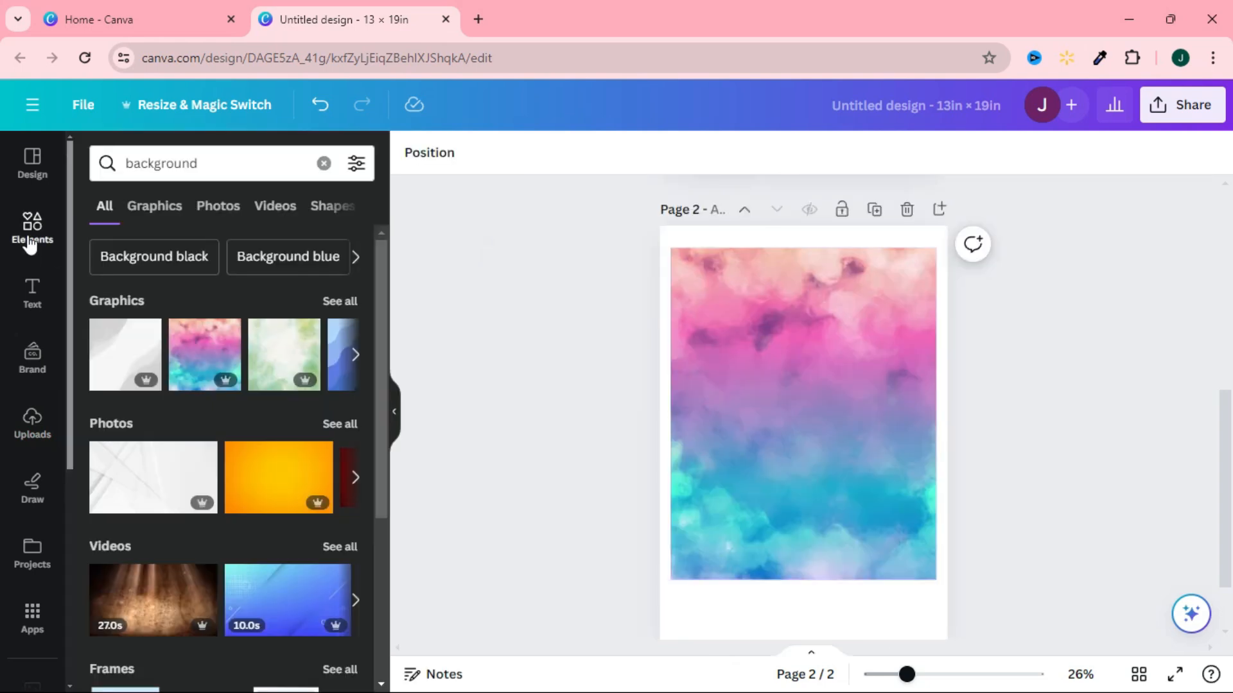
{"action": "left_click", "coordinate": [230, 172]}
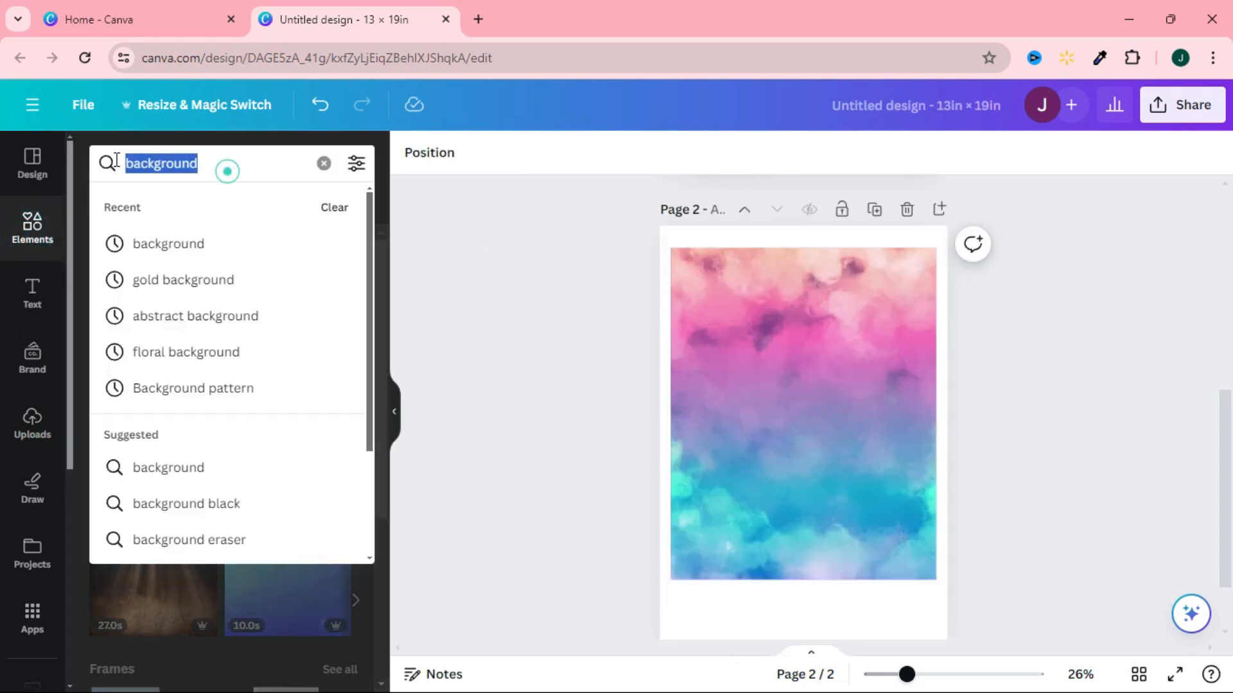
{"action": "type", "text": "square"}
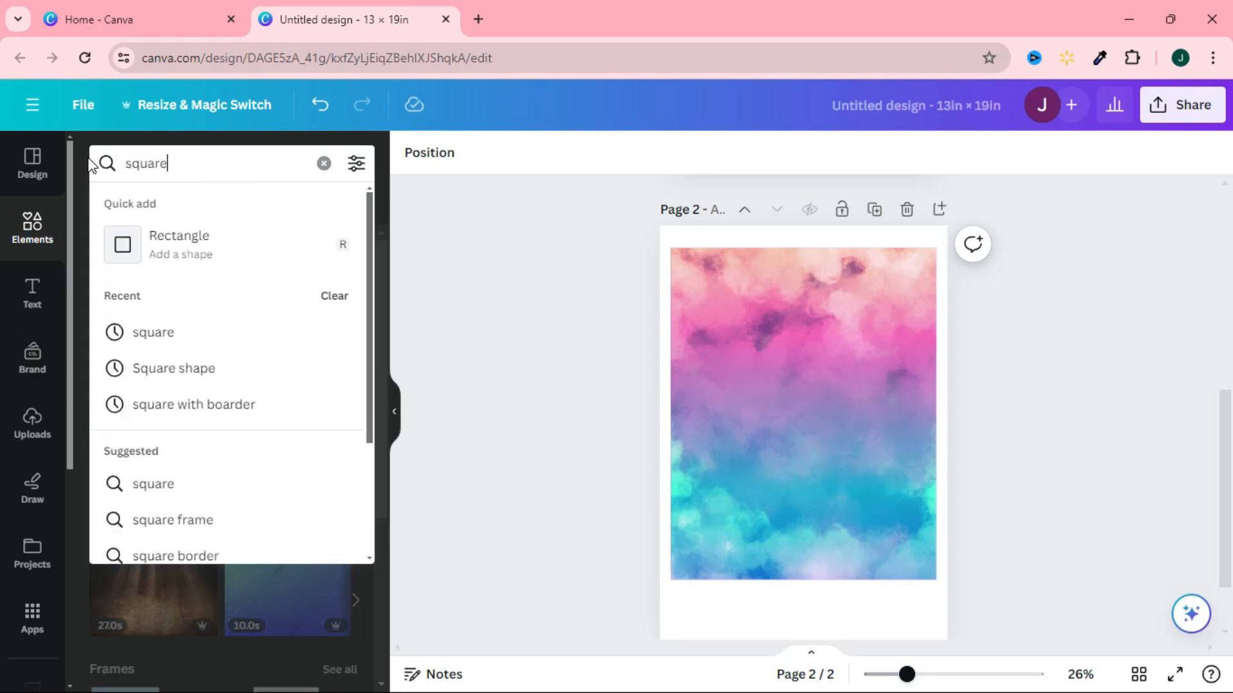
{"action": "key", "text": "Return"}
{"action": "left_click", "coordinate": [125, 335]}
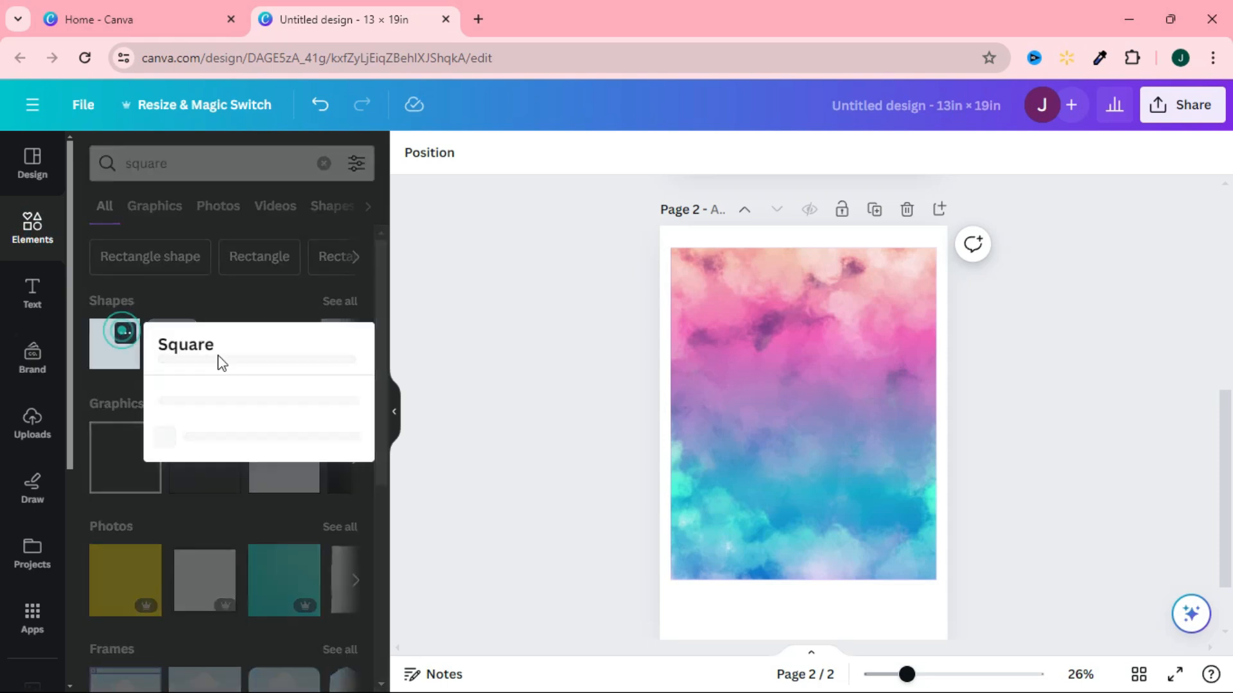
{"action": "left_click", "coordinate": [113, 359]}
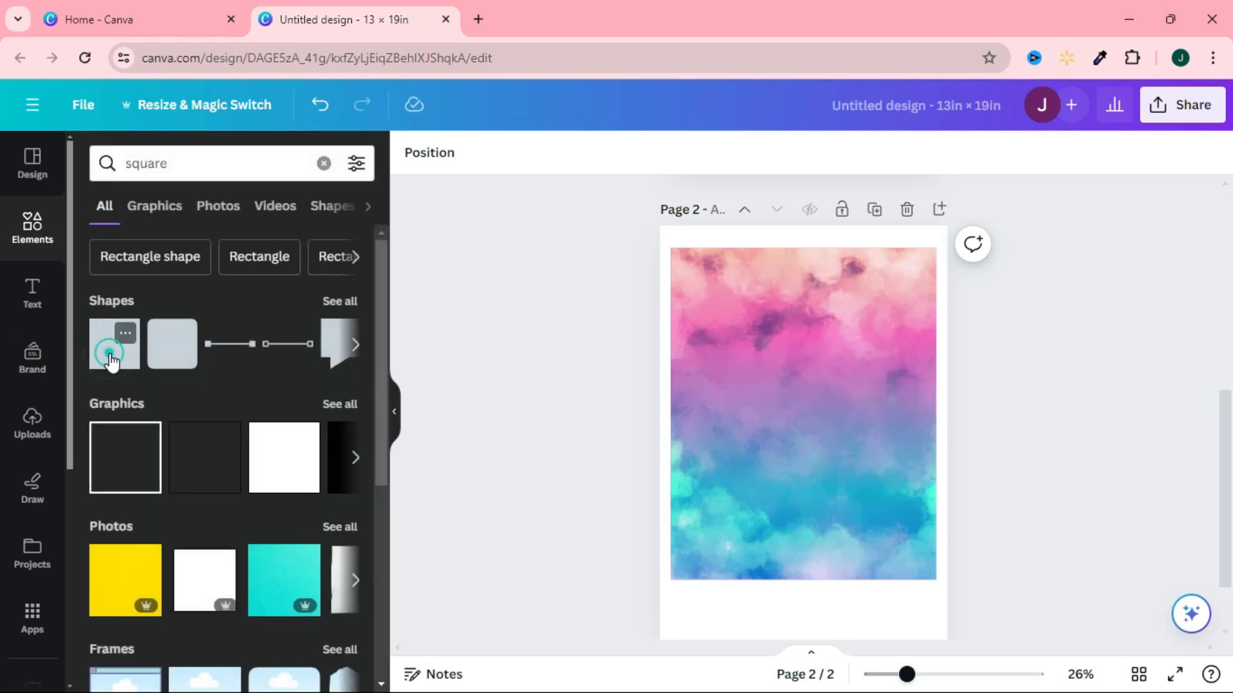
{"action": "left_click", "coordinate": [117, 353]}
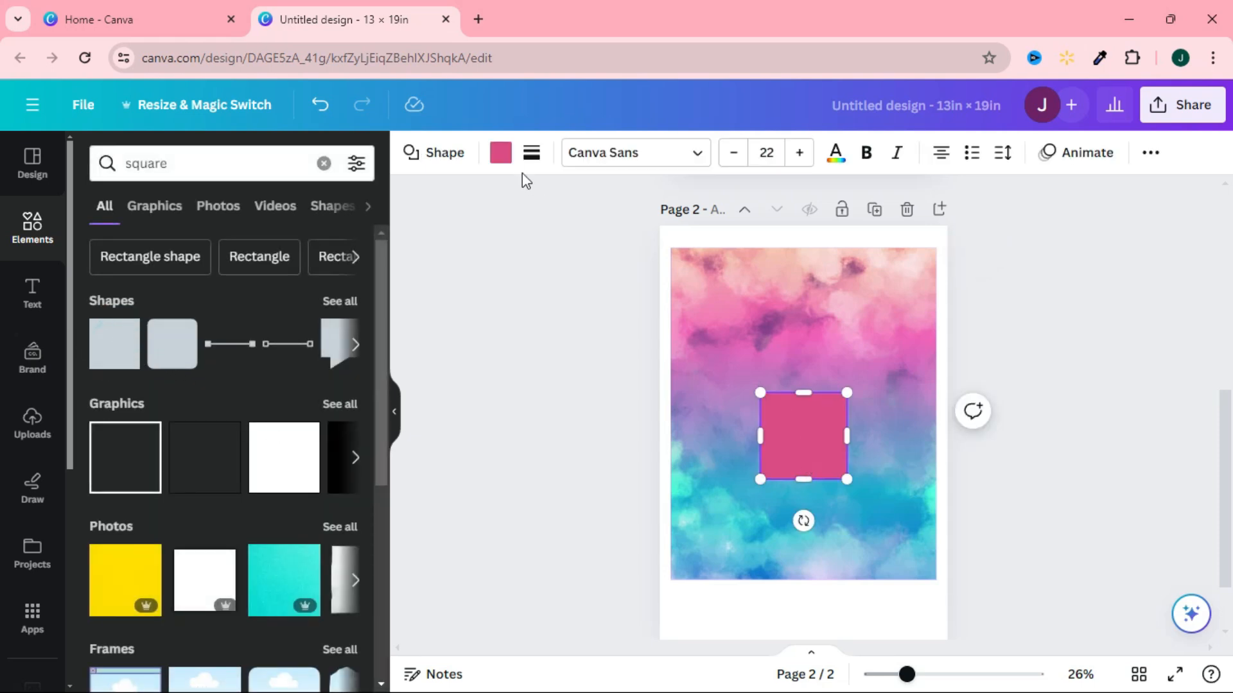
Fill the square with white (#ffffff) and stretch it into a large display window in the watercolor panel's upper-left area.
{"action": "left_click", "coordinate": [501, 155]}
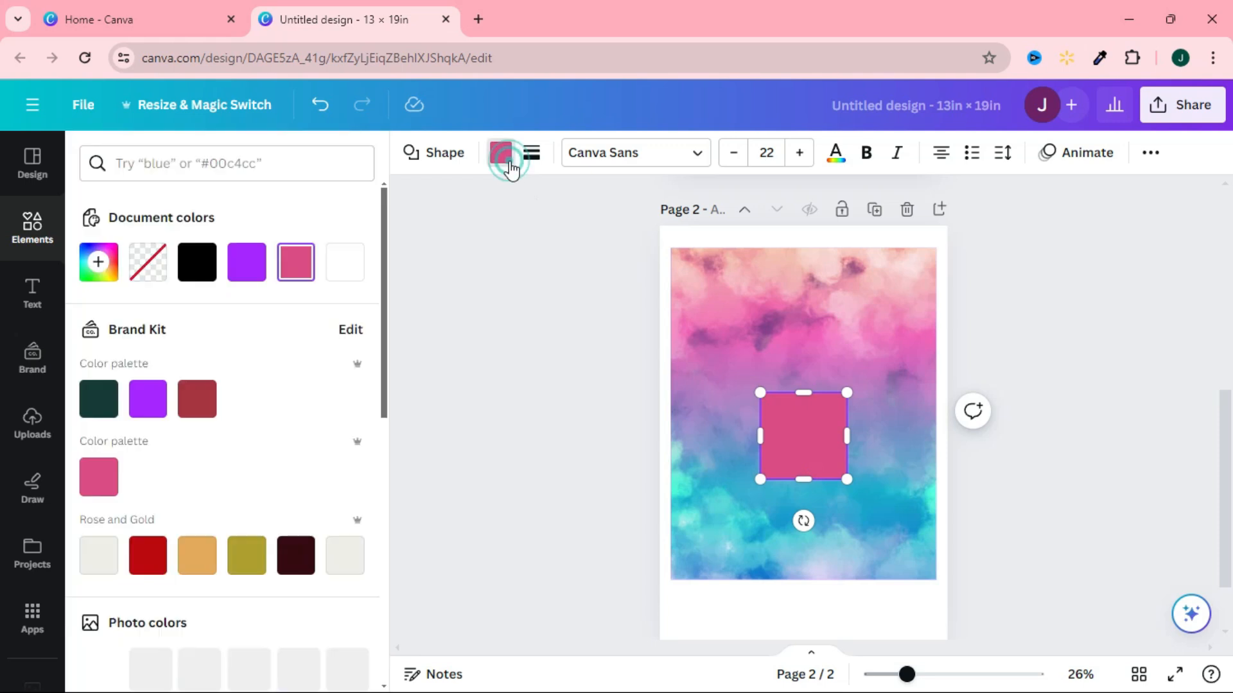
{"action": "left_click", "coordinate": [347, 261]}
{"action": "left_click_drag", "start_coordinate": [815, 453], "coordinate": [837, 321]}
{"action": "left_click_drag", "start_coordinate": [763, 364], "coordinate": [766, 513]}
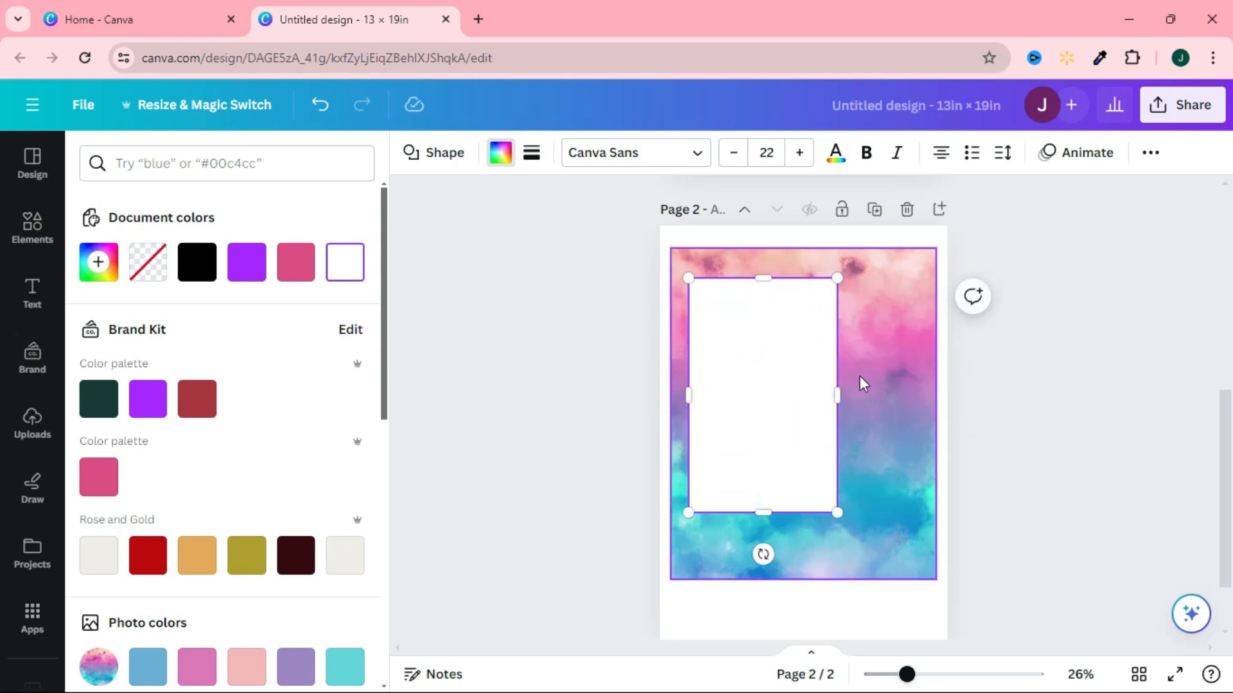
{"action": "left_click_drag", "start_coordinate": [838, 394], "coordinate": [872, 393]}
{"action": "left_click_drag", "start_coordinate": [791, 438], "coordinate": [780, 416]}
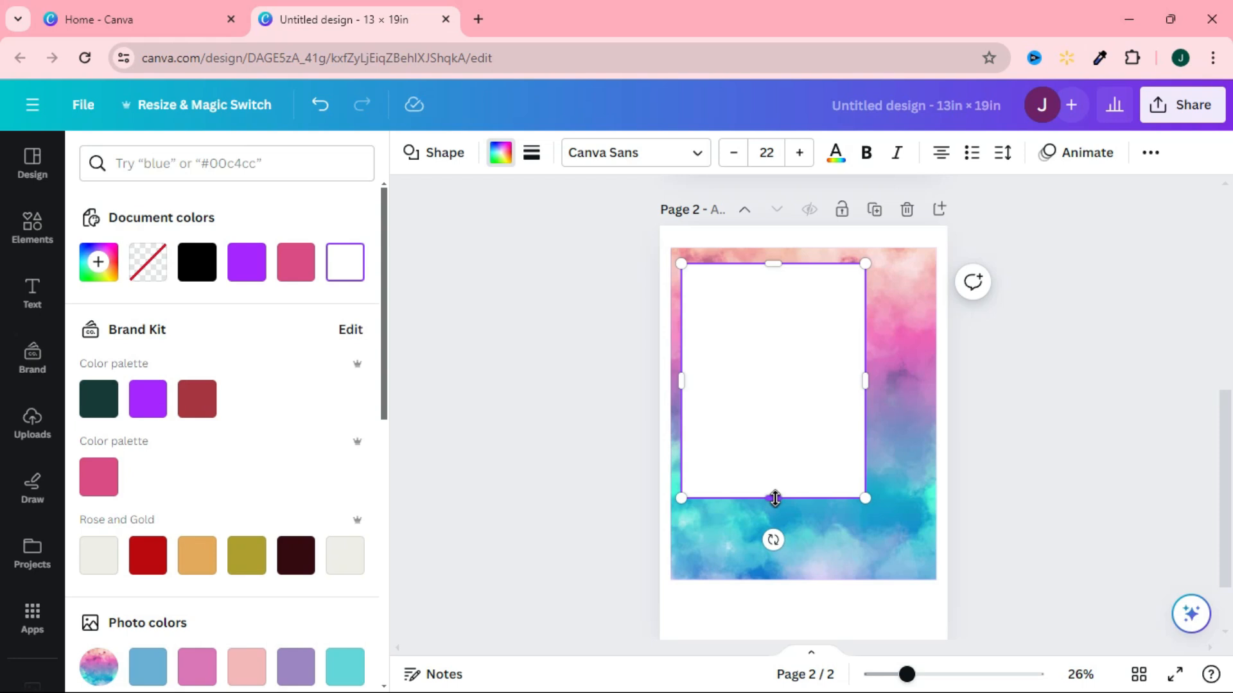
{"action": "left_click_drag", "start_coordinate": [775, 495], "coordinate": [775, 485]}
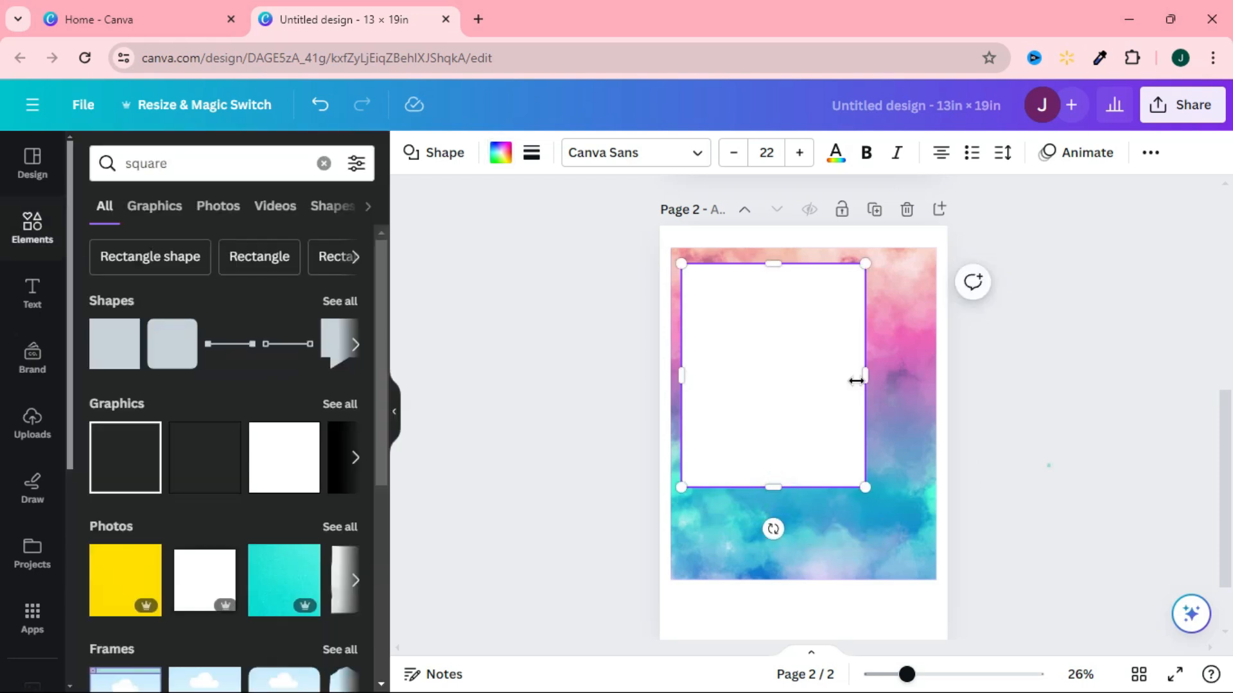
{"action": "left_click", "coordinate": [1093, 454]}
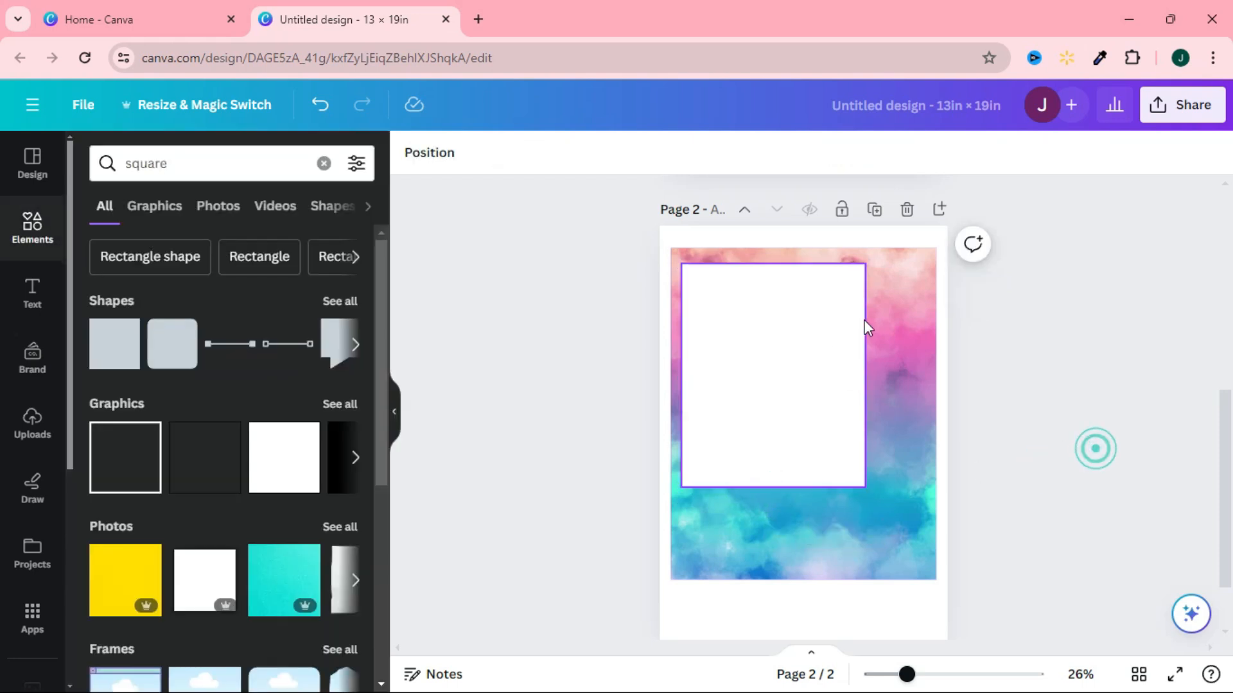
{"action": "left_click", "coordinate": [1074, 426]}
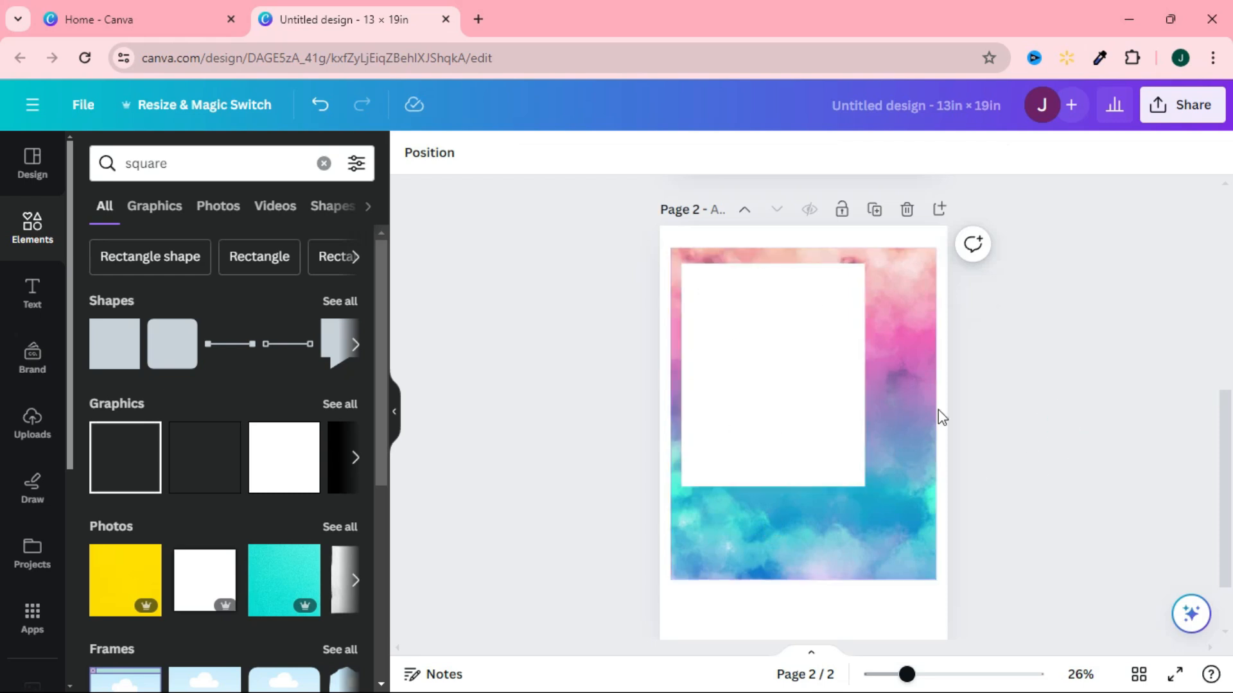
Give the large white rectangle a thin solid black border.
{"action": "left_click", "coordinate": [838, 393]}
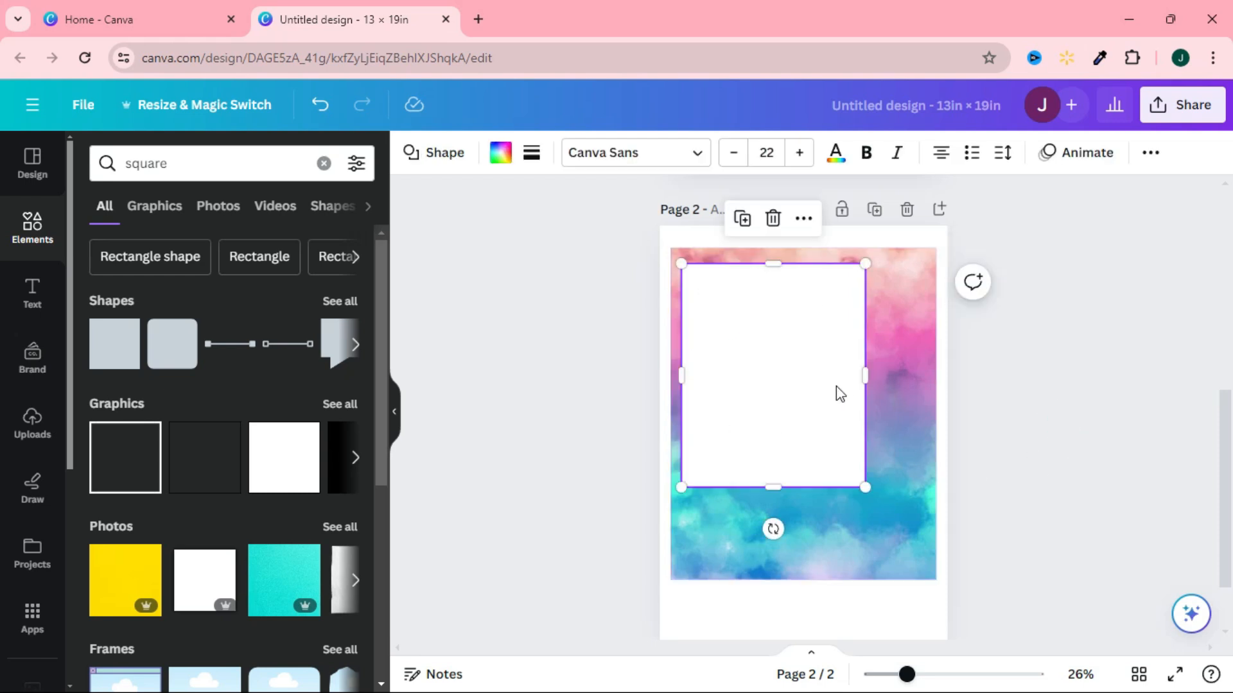
{"action": "left_click", "coordinate": [531, 154]}
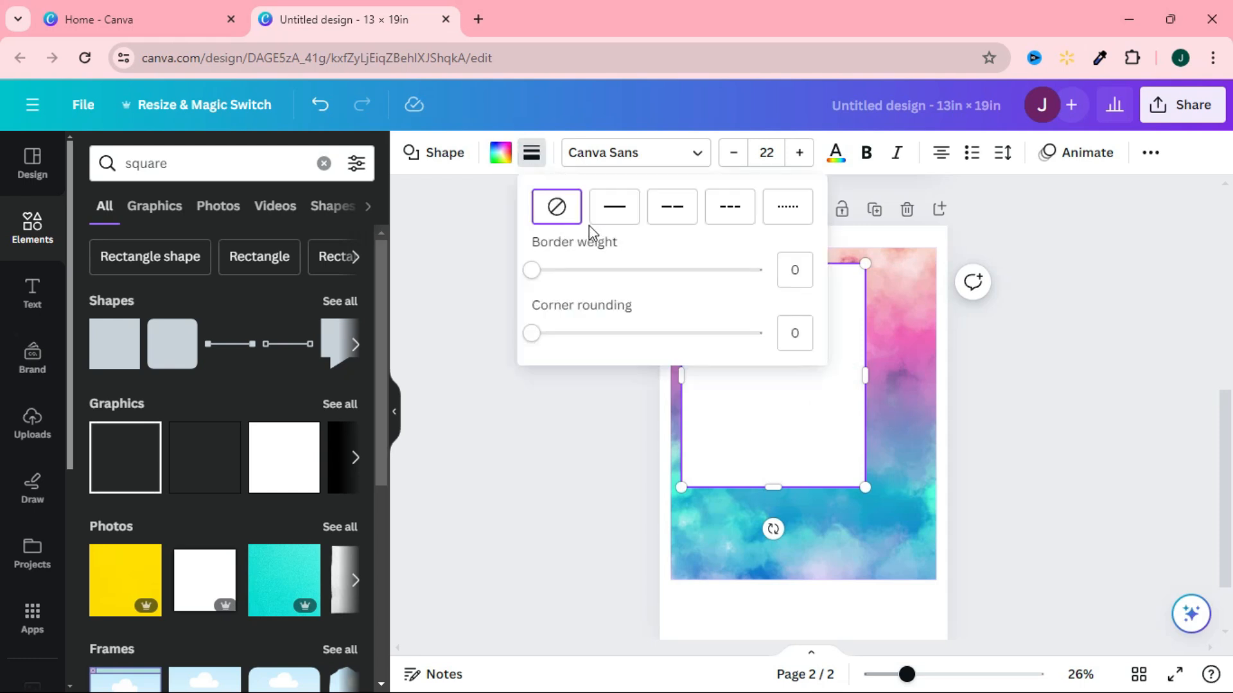
{"action": "left_click", "coordinate": [616, 215]}
{"action": "mouse_move", "coordinate": [545, 277]}
{"action": "left_mouse_down"}
{"action": "mouse_move", "coordinate": [748, 287]}
{"action": "mouse_move", "coordinate": [547, 287]}
{"action": "left_mouse_up"}
{"action": "left_click", "coordinate": [1053, 439]}
{"action": "left_click", "coordinate": [1049, 432]}
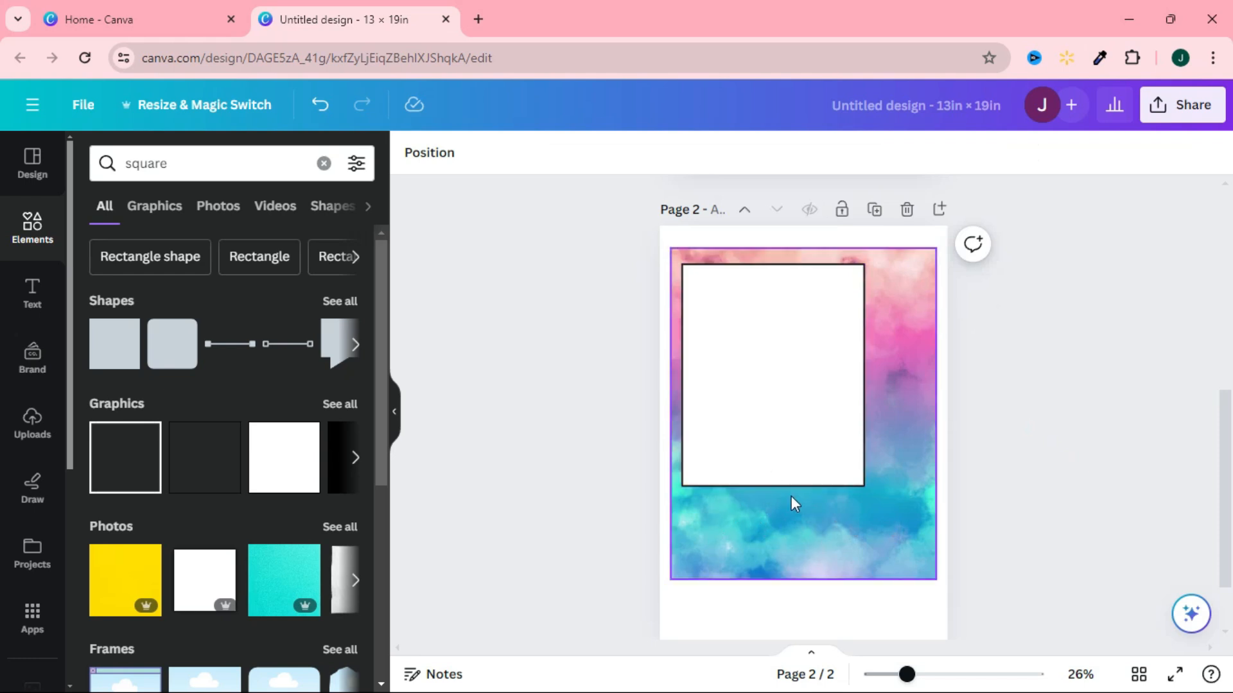
Add a second plain square shape to page 2 and fill it with white.
{"action": "left_click", "coordinate": [126, 334]}
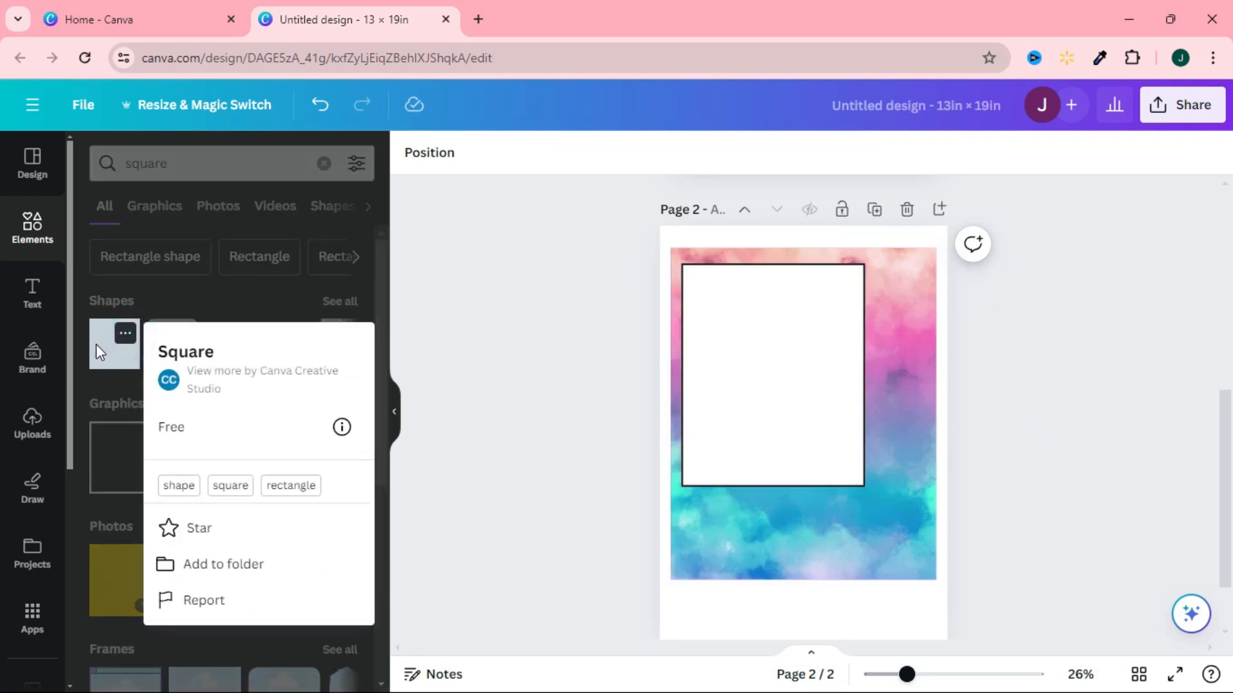
{"action": "left_click", "coordinate": [99, 351]}
{"action": "left_click", "coordinate": [99, 355]}
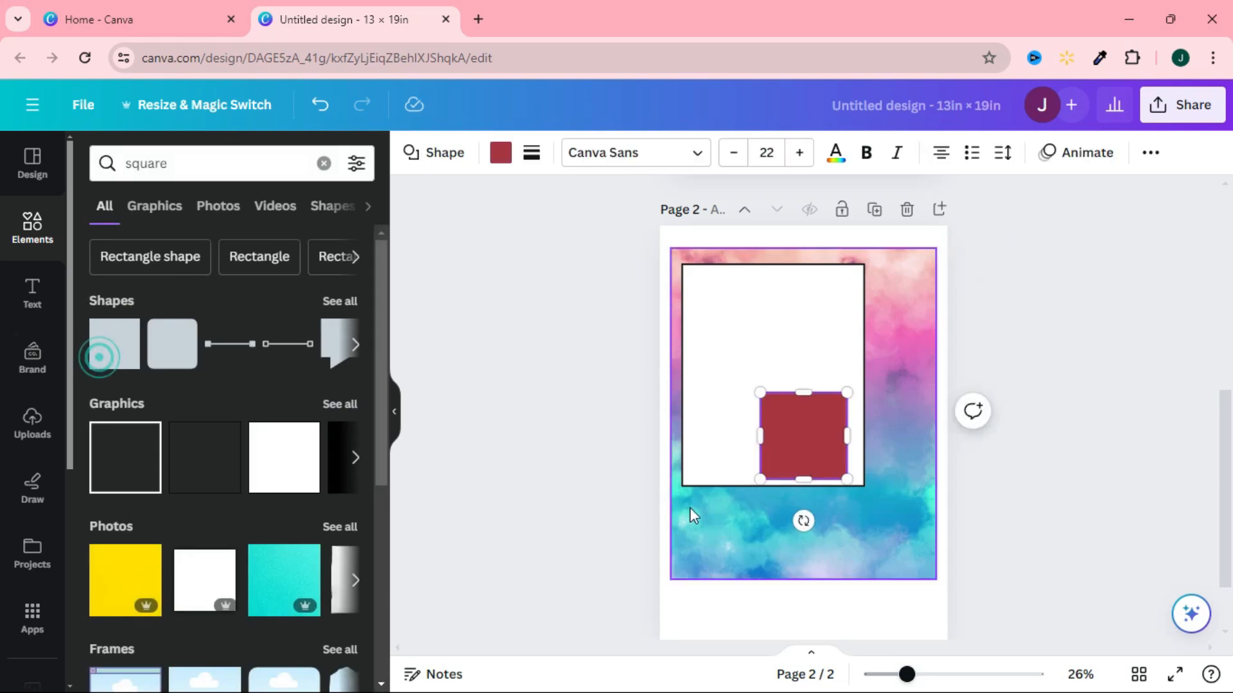
{"action": "left_click", "coordinate": [803, 430]}
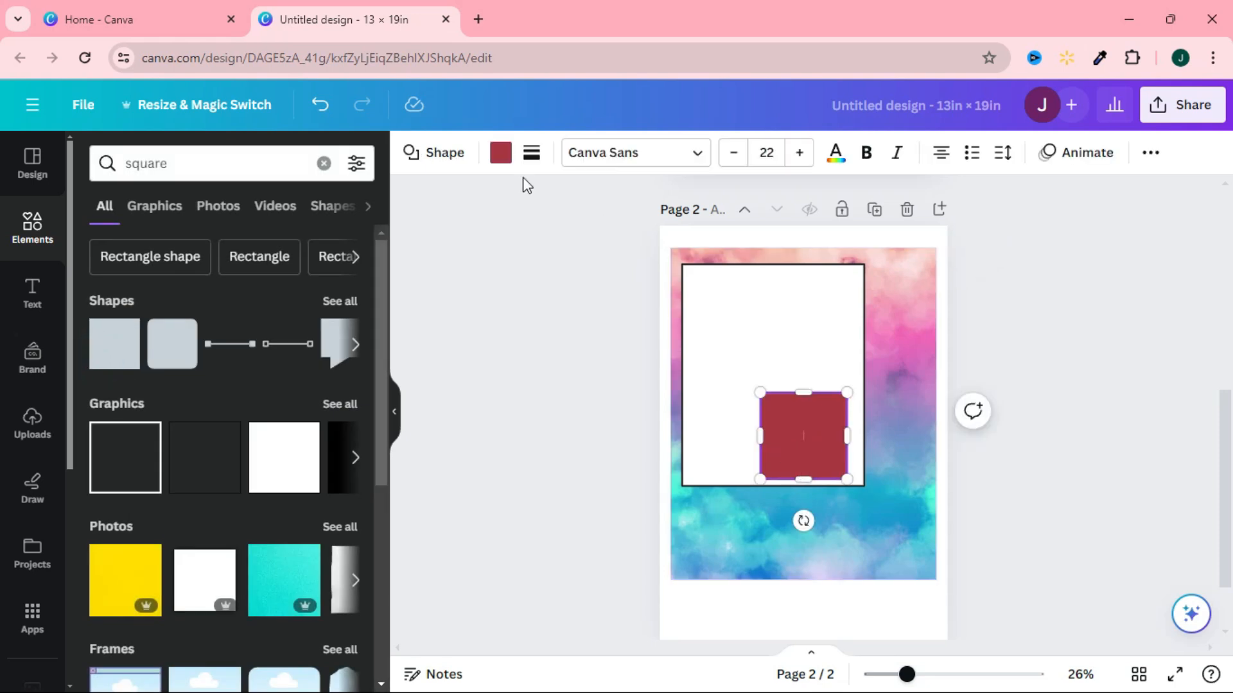
{"action": "left_click", "coordinate": [500, 153]}
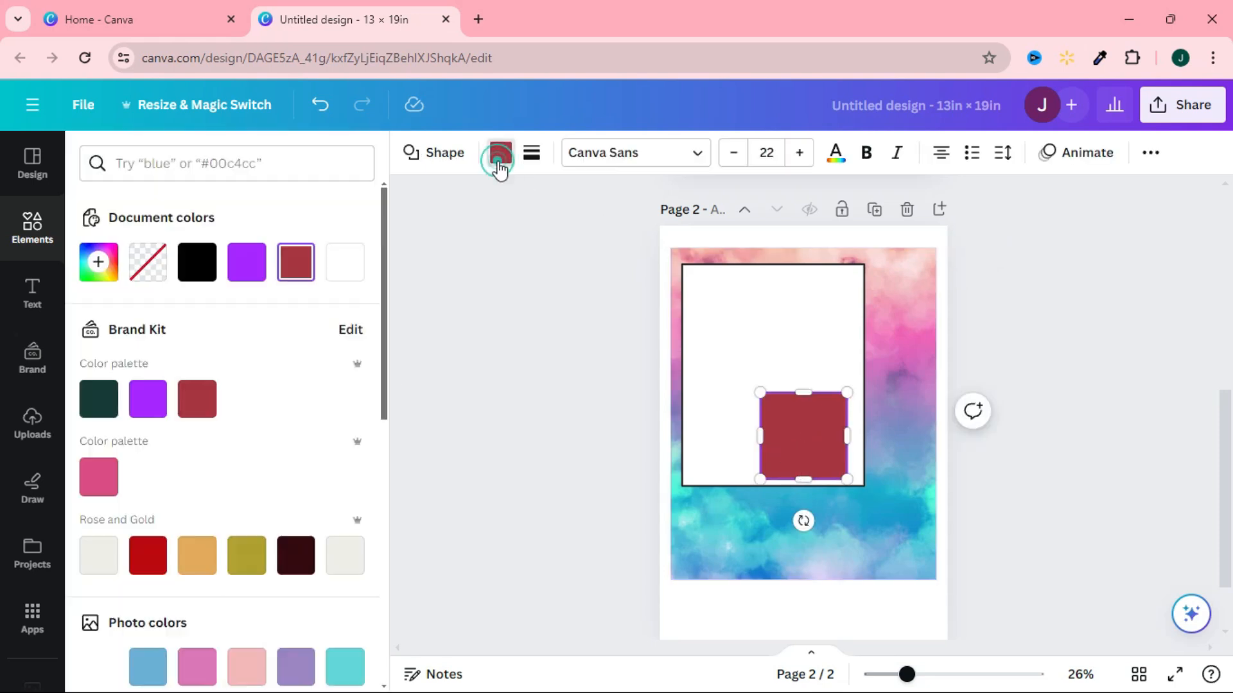
{"action": "left_click", "coordinate": [333, 270]}
Resize the second white square into a small wide rectangle and place it below the large display window.
{"action": "left_click_drag", "start_coordinate": [806, 395], "coordinate": [807, 442]}
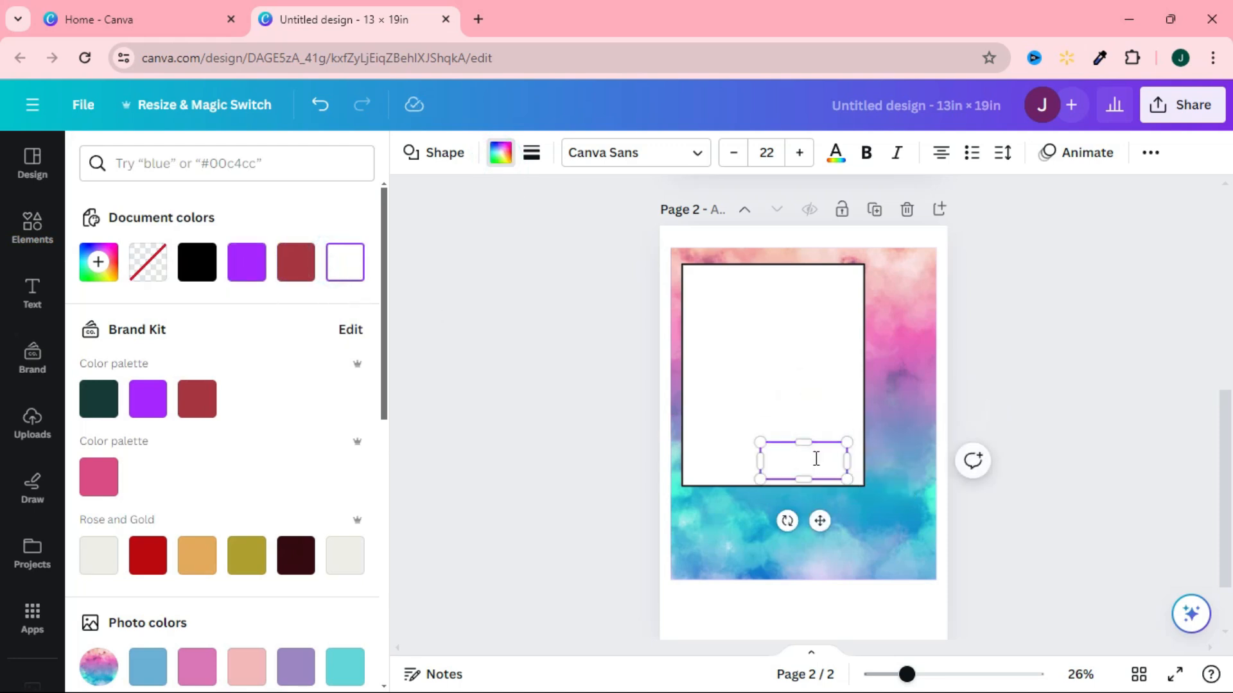
{"action": "left_click", "coordinate": [899, 556]}
{"action": "left_click", "coordinate": [809, 458]}
{"action": "left_click_drag", "start_coordinate": [809, 459], "coordinate": [791, 521]}
{"action": "left_click_drag", "start_coordinate": [774, 517], "coordinate": [842, 546]}
{"action": "left_click", "coordinate": [878, 548]}
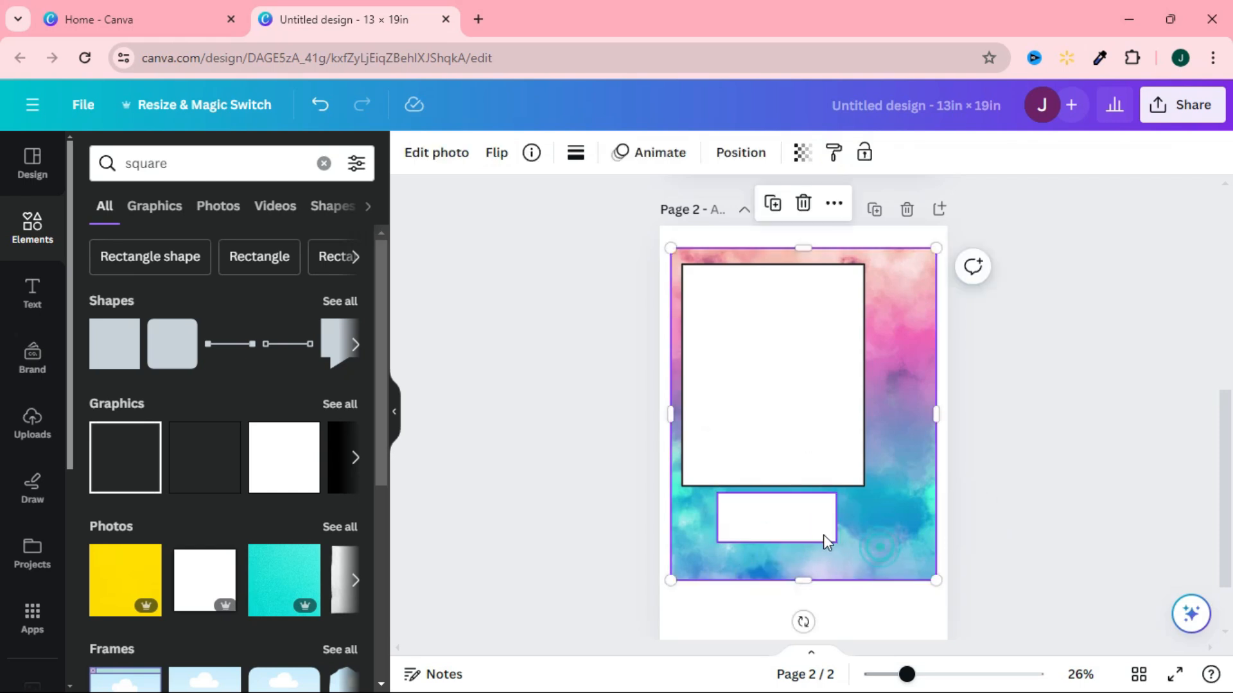
Give the small white rectangle a thin black border and move it slightly farther below the display window.
{"action": "left_click", "coordinate": [814, 530]}
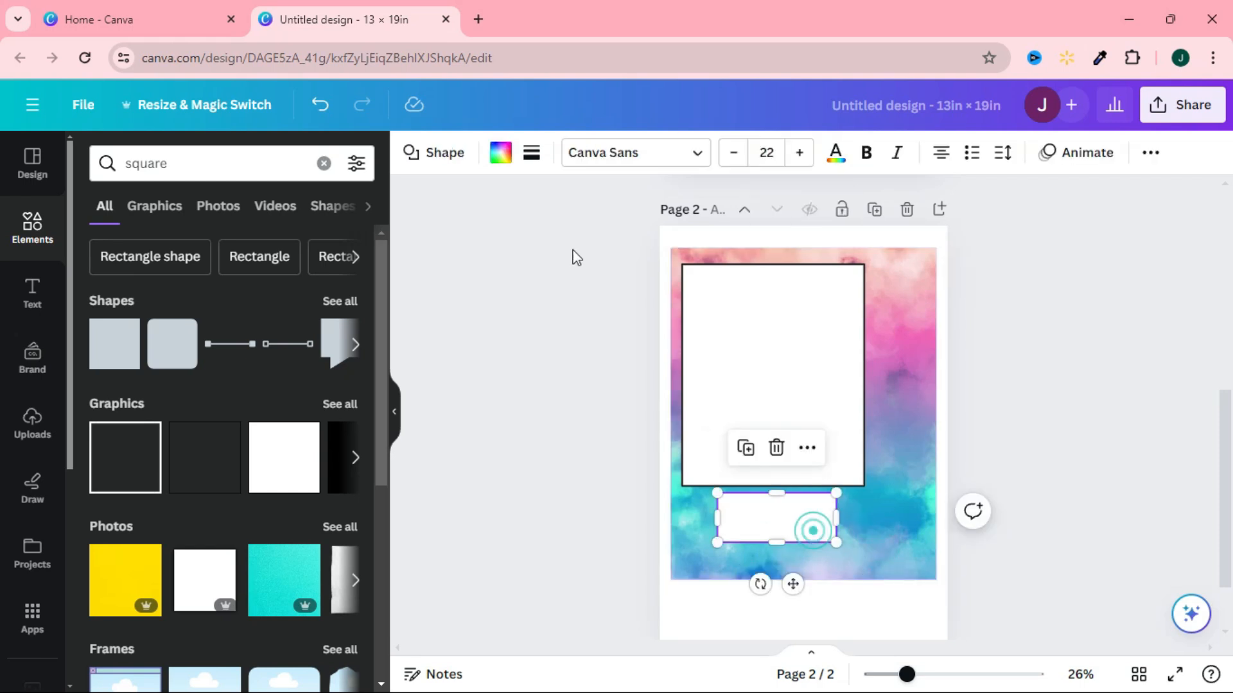
{"action": "left_click", "coordinate": [531, 152]}
{"action": "mouse_move", "coordinate": [532, 270]}
{"action": "left_mouse_down"}
{"action": "mouse_move", "coordinate": [556, 269]}
{"action": "mouse_move", "coordinate": [543, 276]}
{"action": "left_mouse_up"}
{"action": "left_click", "coordinate": [1060, 462]}
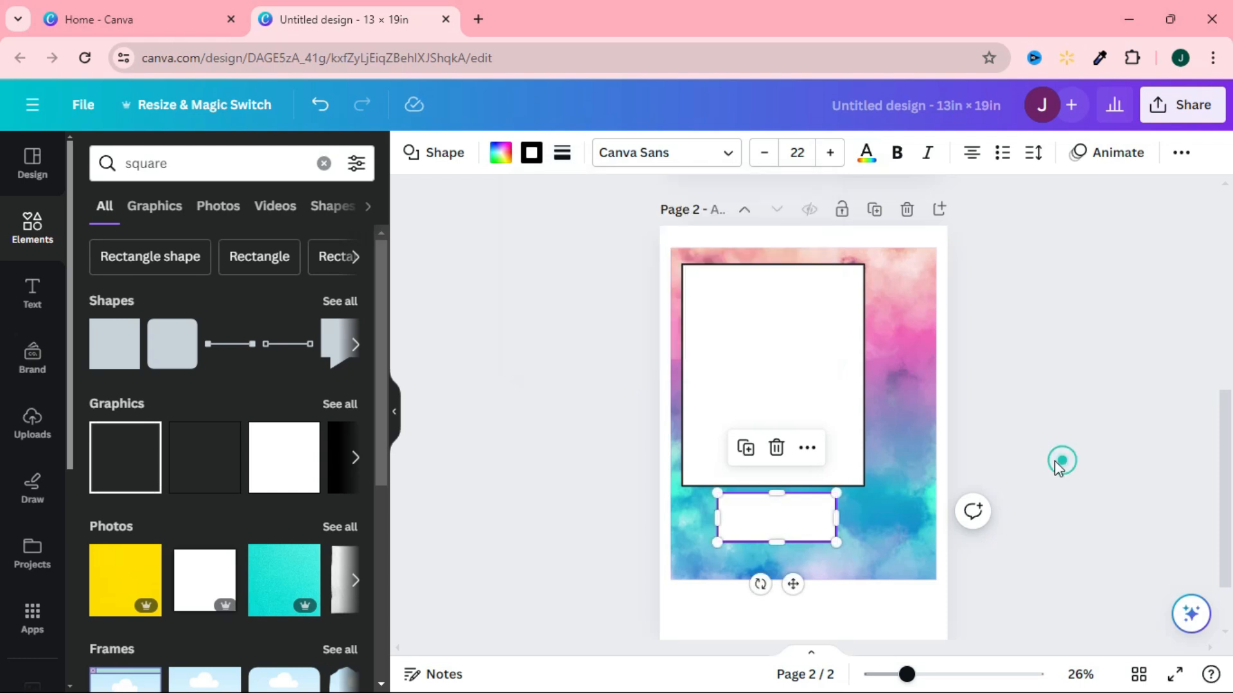
{"action": "left_click_drag", "start_coordinate": [781, 530], "coordinate": [781, 551]}
{"action": "left_click", "coordinate": [1076, 457]}
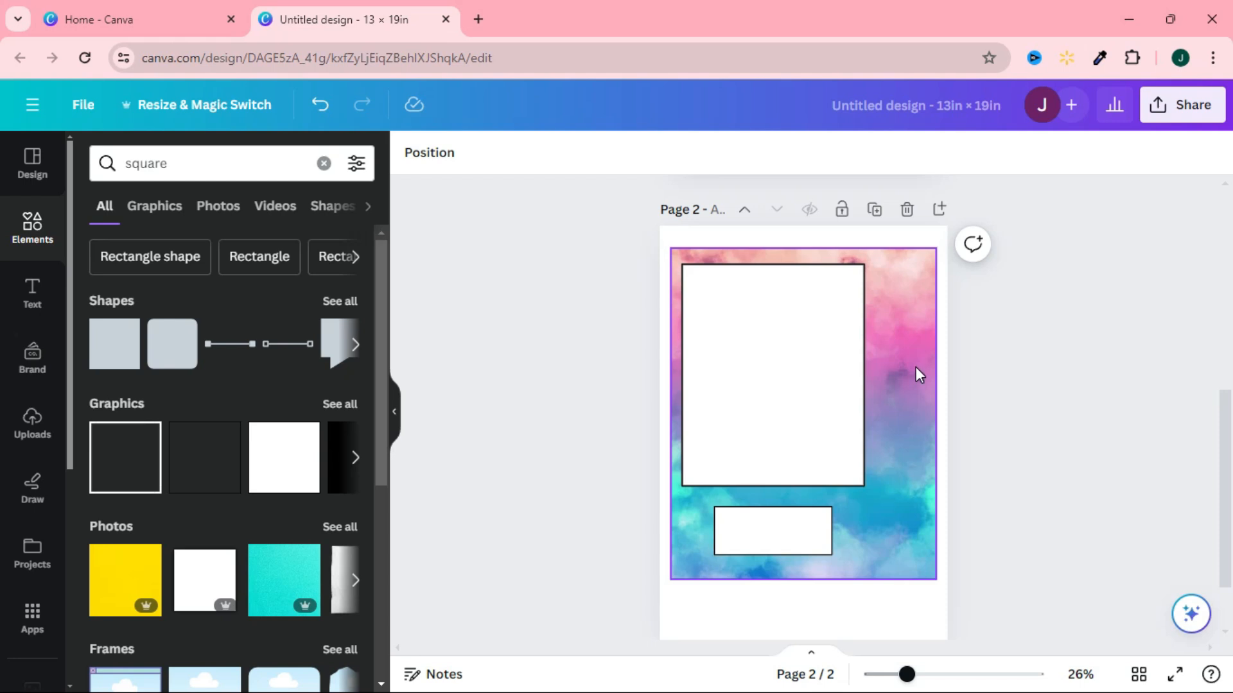
Add the uploaded vending machine keypad and coin slot image and place it to the right of the display window.
{"action": "left_click", "coordinate": [32, 424]}
{"action": "left_click", "coordinate": [332, 364]}
{"action": "left_click_drag", "start_coordinate": [806, 380], "coordinate": [884, 380]}
{"action": "left_click", "coordinate": [1023, 445]}
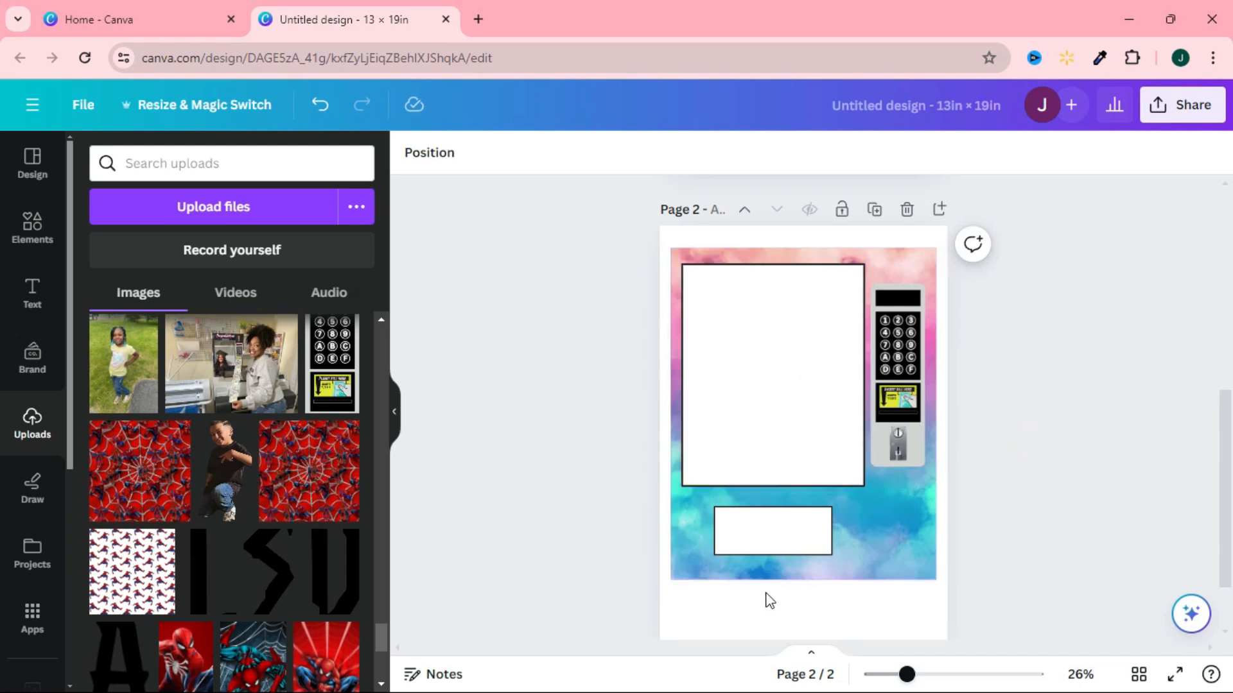
Add the uploaded portrait with the hand on the cheek to page 2 and remove its background.
{"action": "left_click_drag", "start_coordinate": [375, 637], "coordinate": [382, 321]}
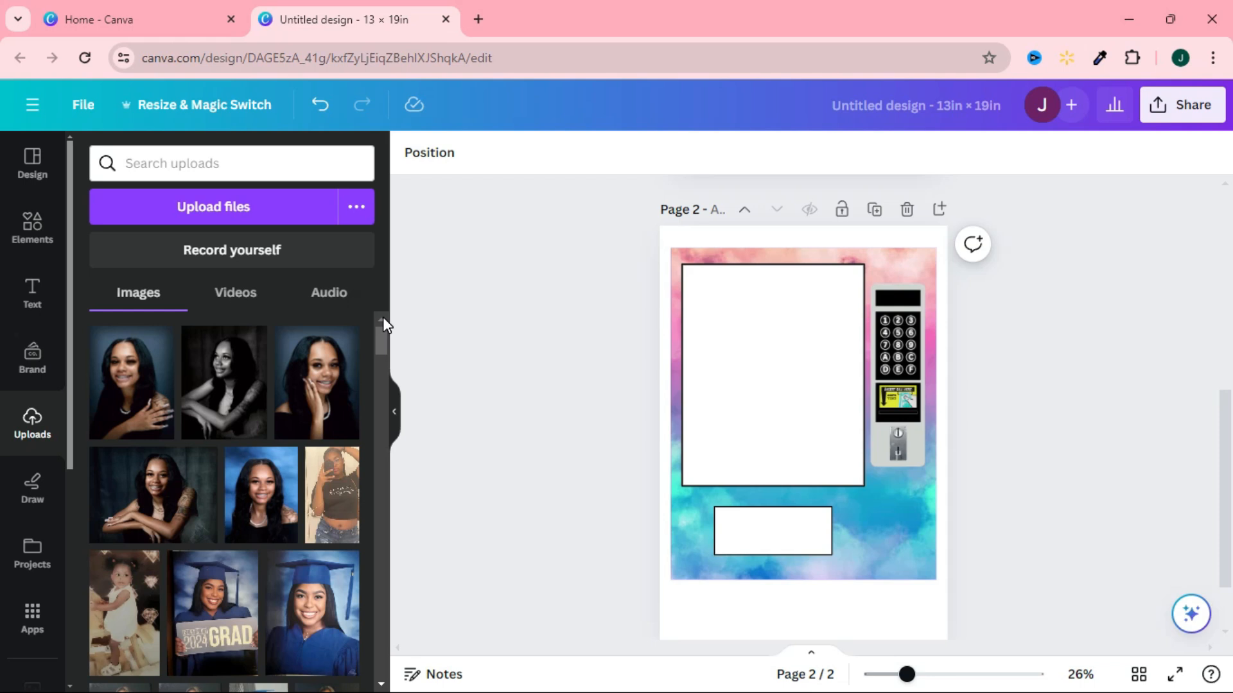
{"action": "left_click", "coordinate": [321, 384]}
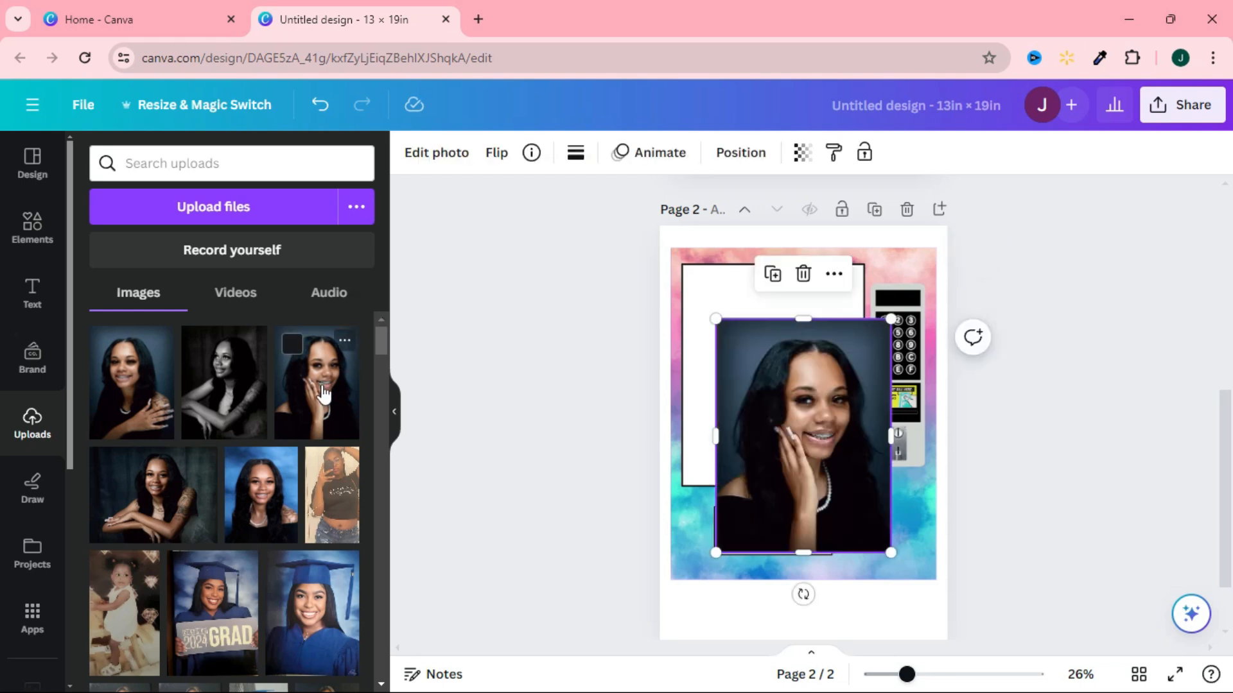
{"action": "left_click_drag", "start_coordinate": [814, 425], "coordinate": [778, 403]}
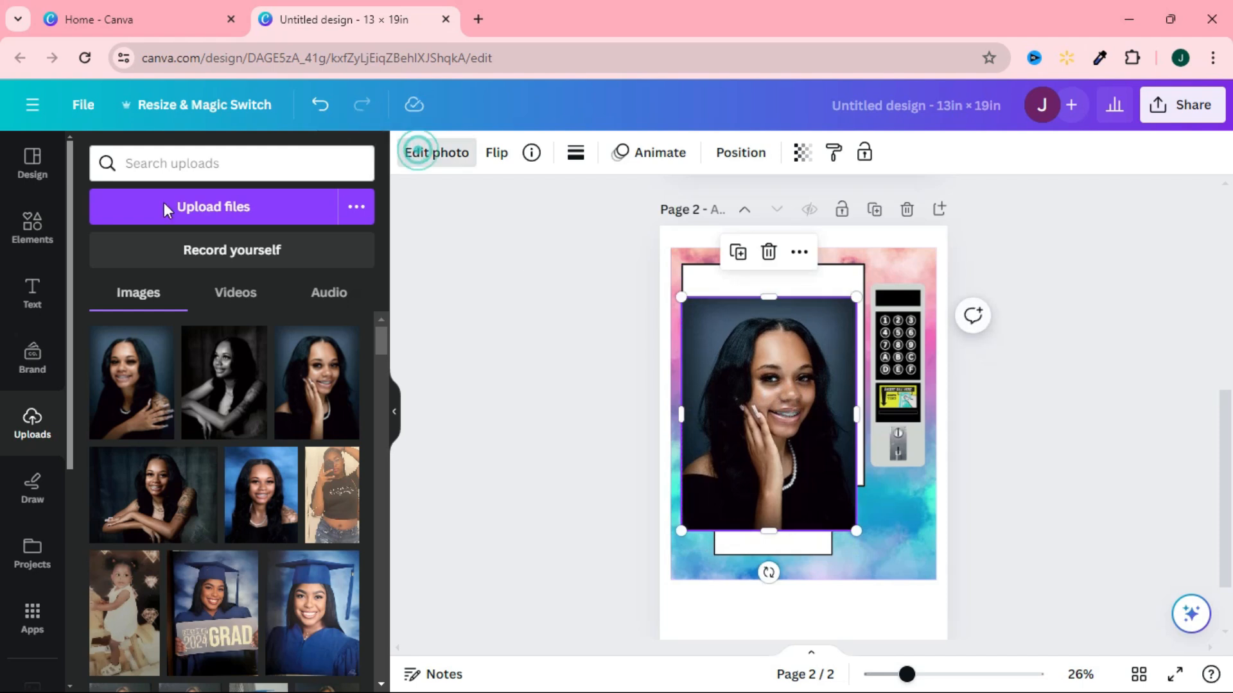
{"action": "left_click", "coordinate": [434, 152]}
{"action": "left_click", "coordinate": [142, 273]}
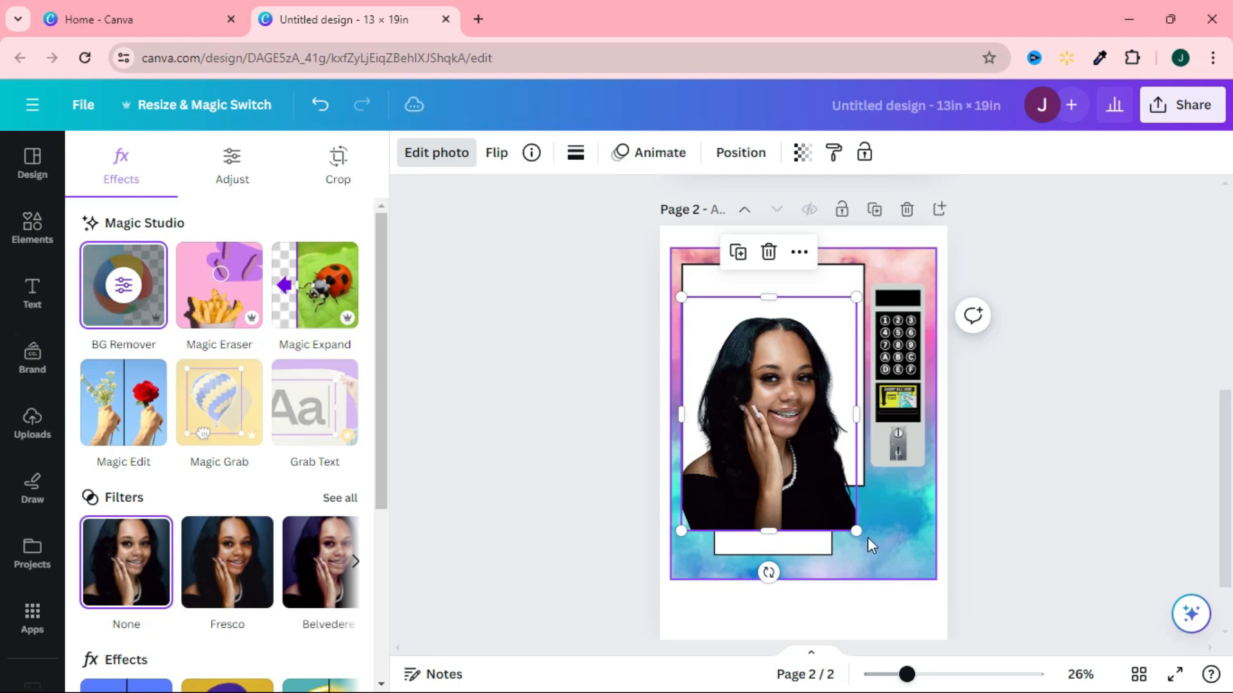
Shrink the portrait cutout, fit it into the lower-left corner of the display window, and trim its left edge slightly.
{"action": "left_click_drag", "start_coordinate": [856, 531], "coordinate": [826, 465]}
{"action": "mouse_move", "coordinate": [786, 422]}
{"action": "left_mouse_down"}
{"action": "mouse_move", "coordinate": [779, 413]}
{"action": "mouse_move", "coordinate": [776, 440]}
{"action": "mouse_move", "coordinate": [779, 429]}
{"action": "left_mouse_up"}
{"action": "left_click", "coordinate": [963, 541]}
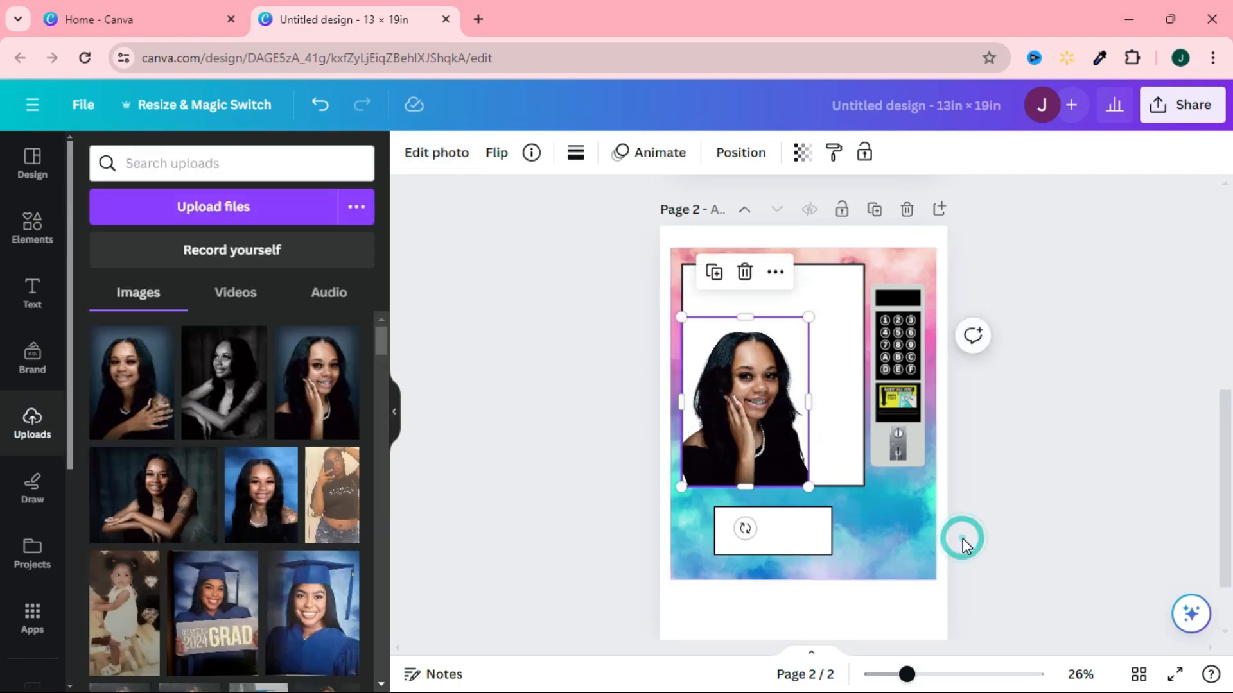
{"action": "left_click", "coordinate": [962, 541]}
{"action": "left_click", "coordinate": [705, 446]}
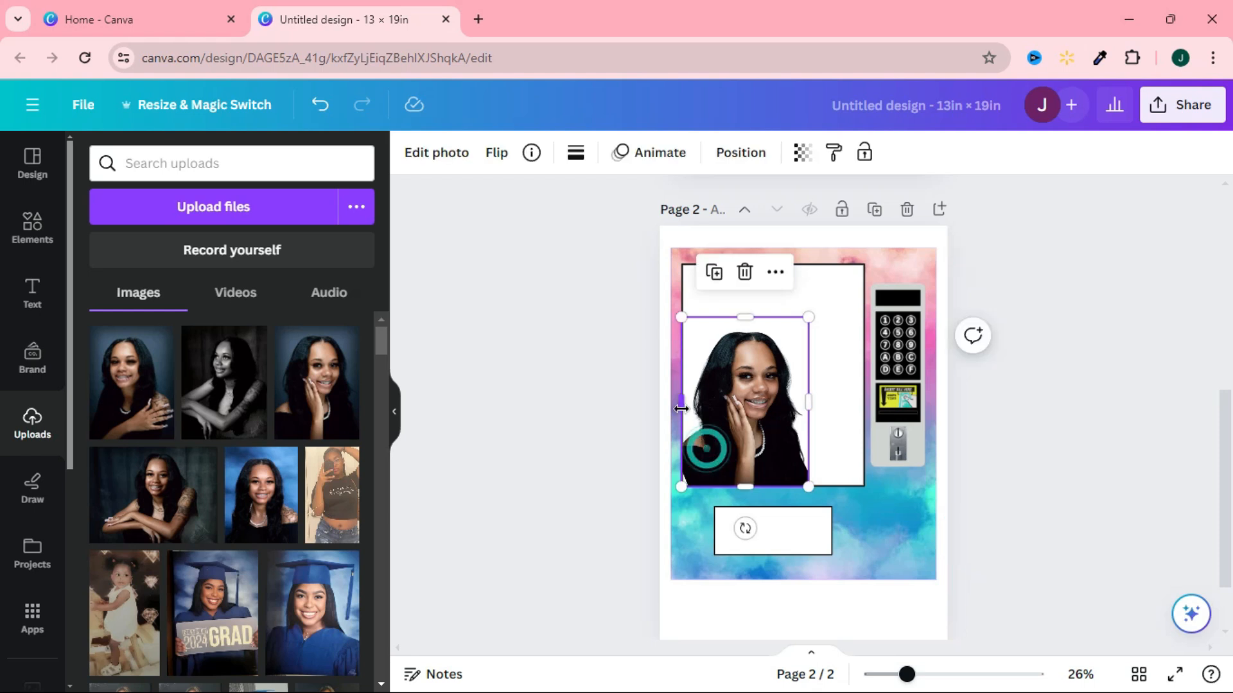
{"action": "left_click_drag", "start_coordinate": [681, 402], "coordinate": [698, 412]}
{"action": "left_click", "coordinate": [925, 529]}
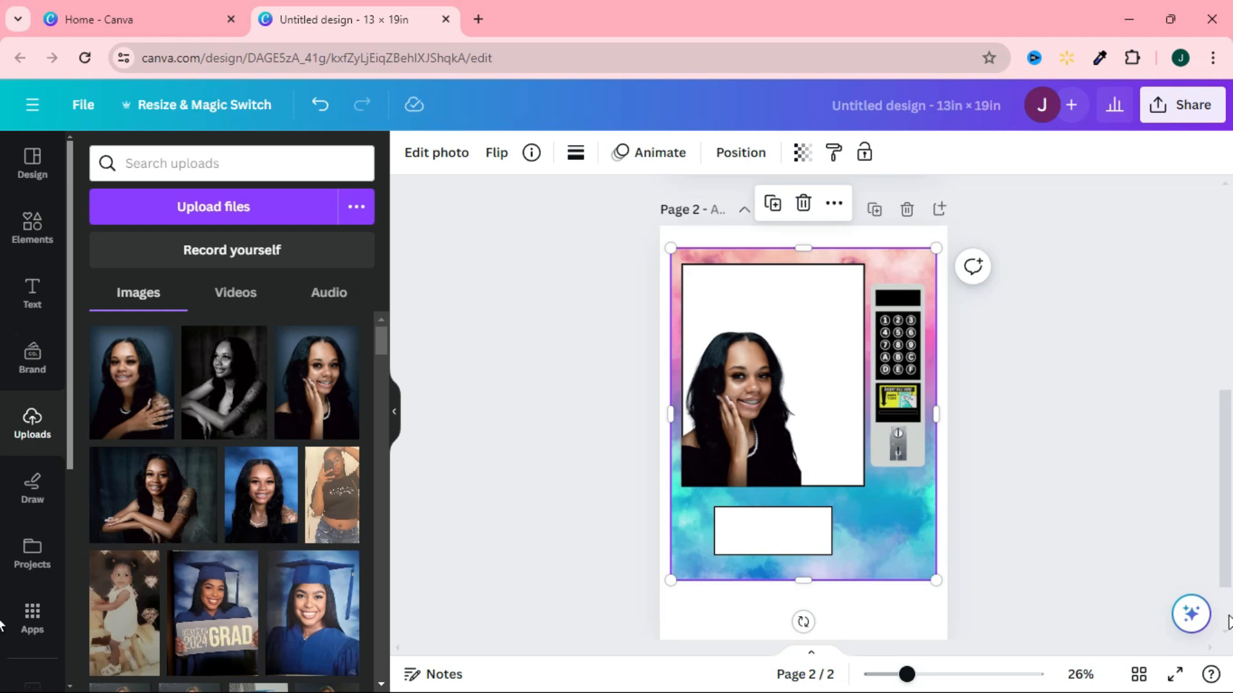
{"action": "left_click", "coordinate": [1103, 534]}
Add a heading reading "Push" and centre it inside the small white rectangle below the display window.
{"action": "left_click_drag", "start_coordinate": [1225, 456], "coordinate": [1228, 277]}
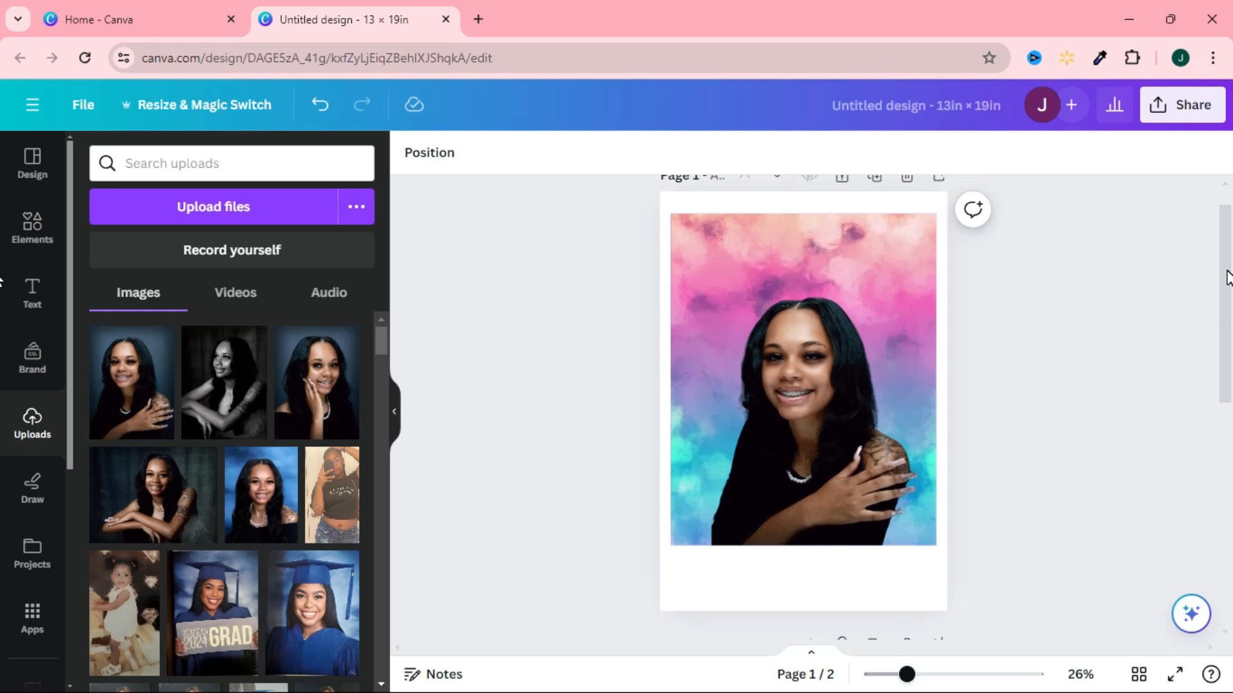
{"action": "left_click_drag", "start_coordinate": [1227, 278], "coordinate": [1229, 476]}
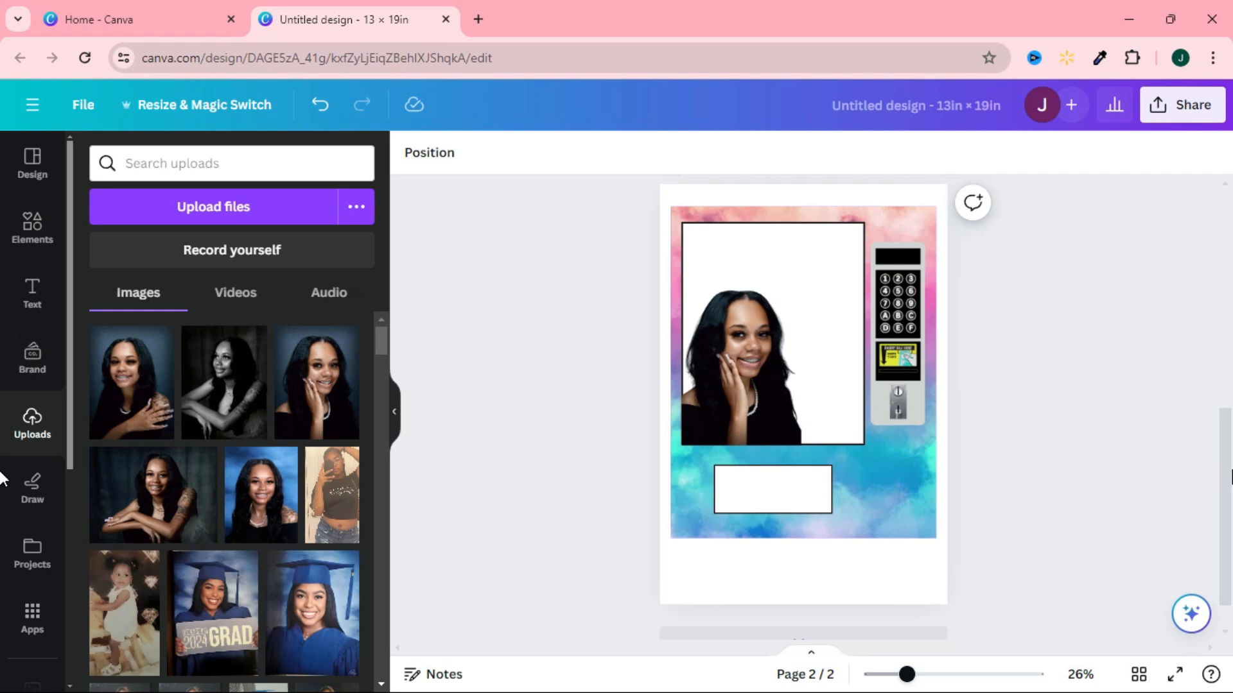
{"action": "left_click", "coordinate": [798, 500]}
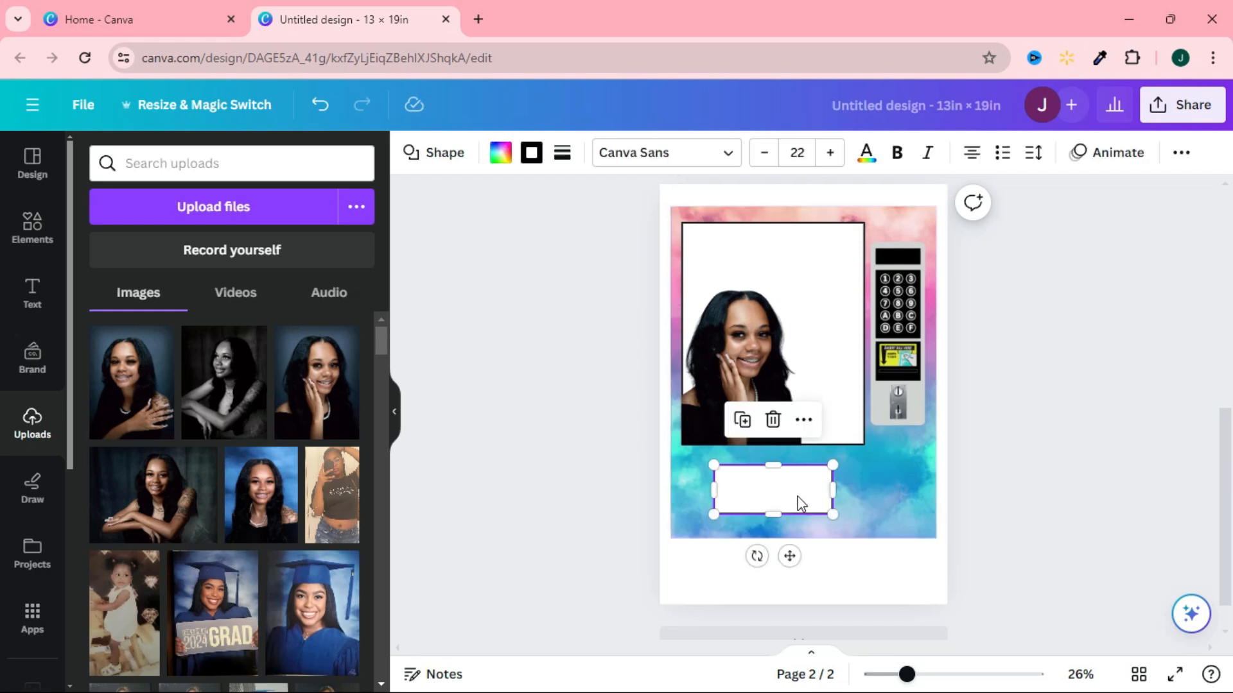
{"action": "left_click", "coordinate": [31, 290]}
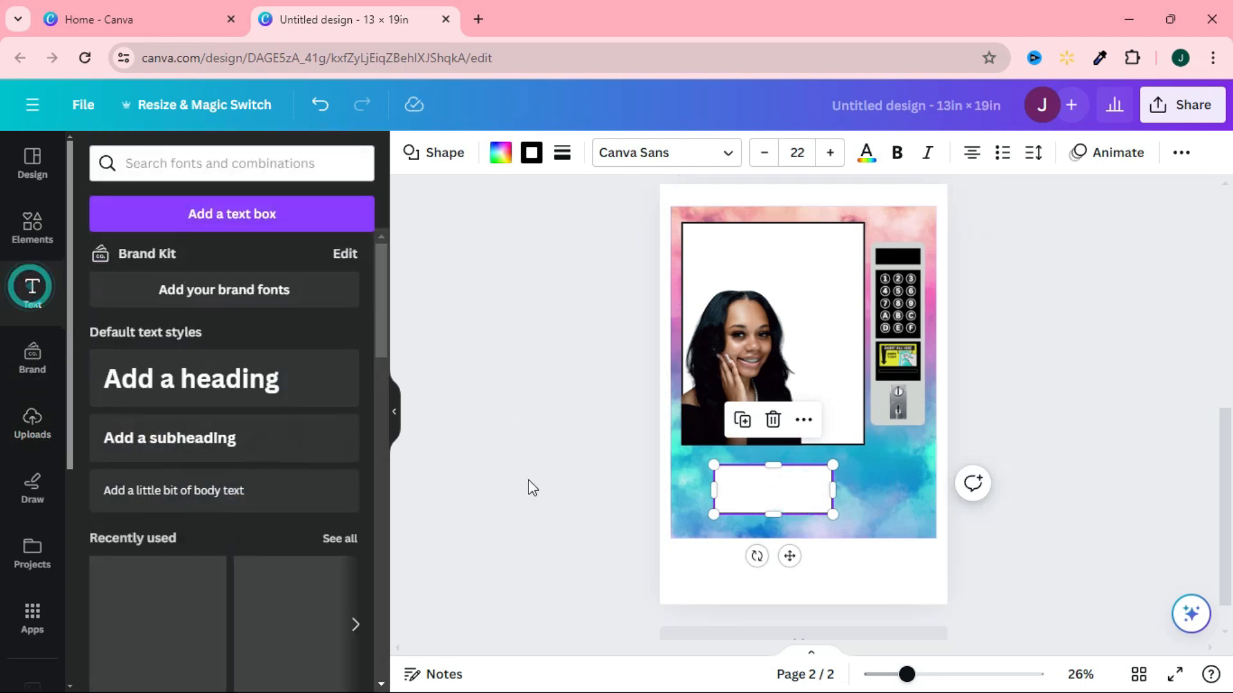
{"action": "left_click", "coordinate": [271, 384]}
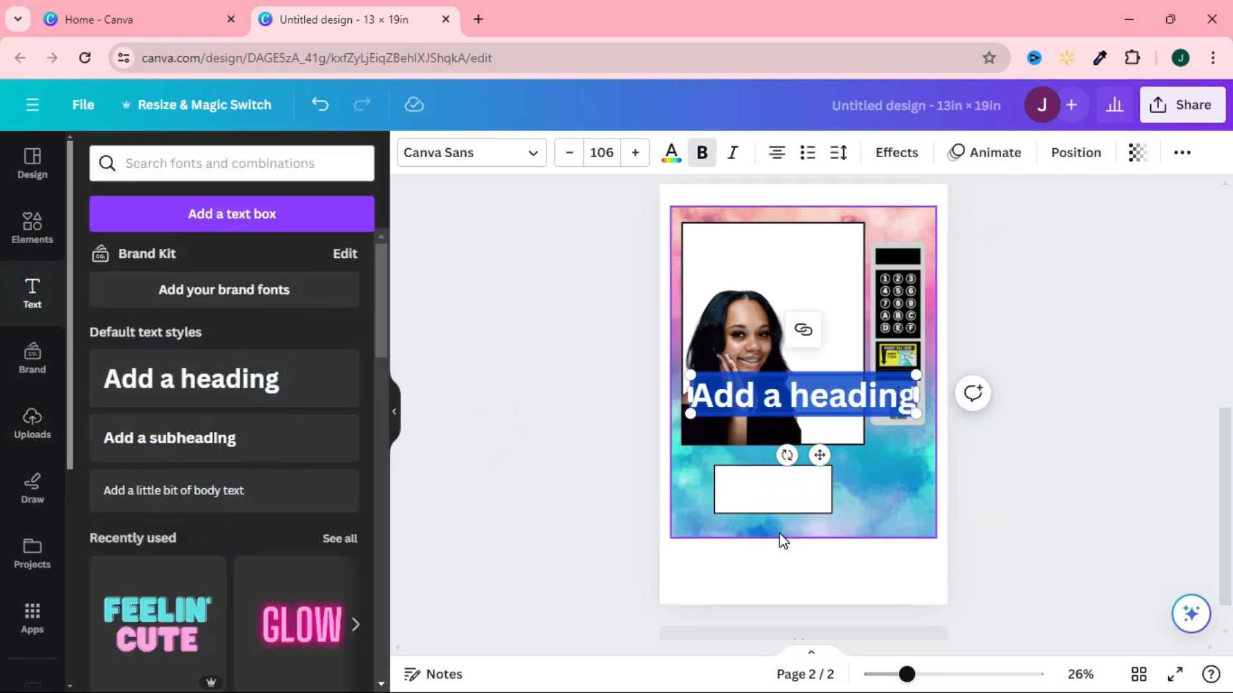
{"action": "type", "text": "Push"}
{"action": "left_click", "coordinate": [1095, 476]}
{"action": "left_click", "coordinate": [819, 398]}
{"action": "left_click_drag", "start_coordinate": [819, 398], "coordinate": [790, 498]}
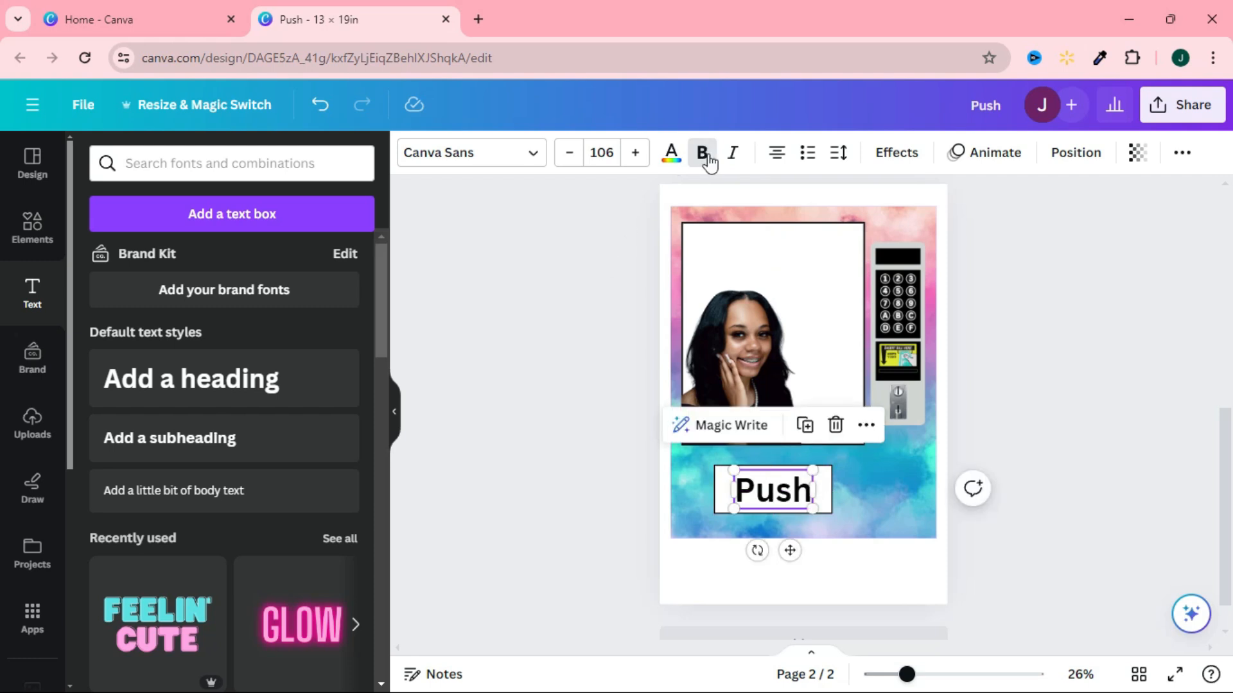
Colour the "Push" text with the purple from the document colours.
{"action": "left_click", "coordinate": [680, 161]}
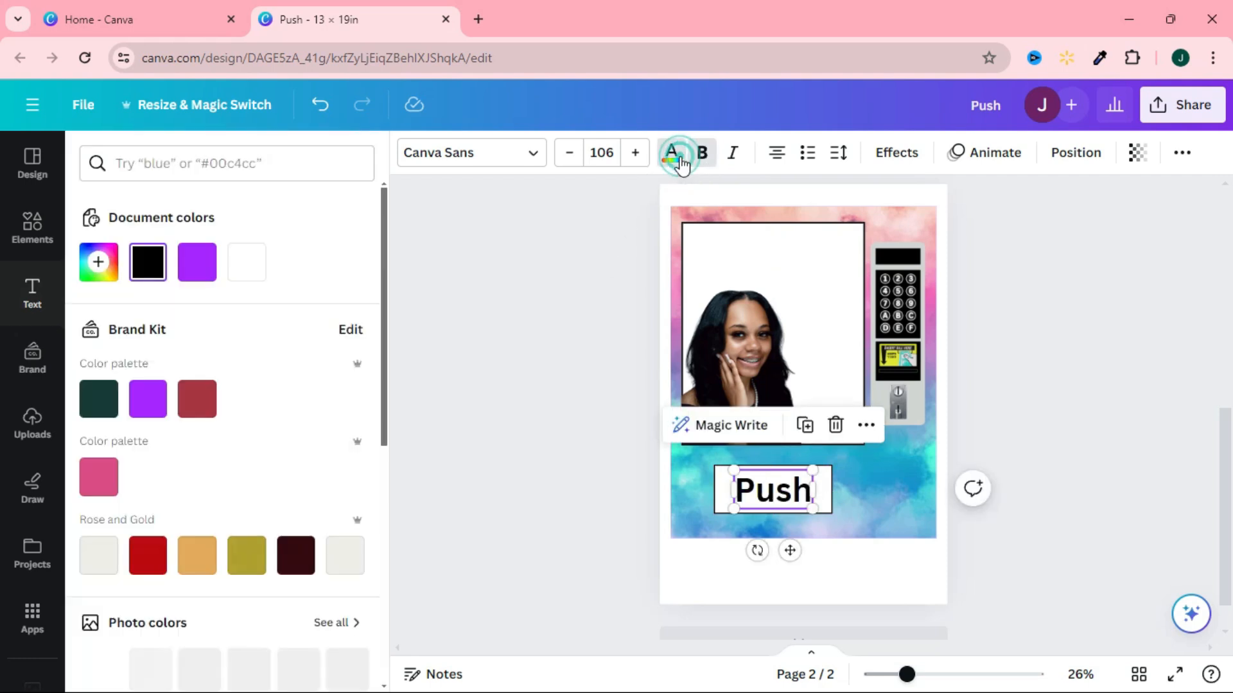
{"action": "left_click", "coordinate": [197, 262]}
{"action": "left_click", "coordinate": [1080, 506]}
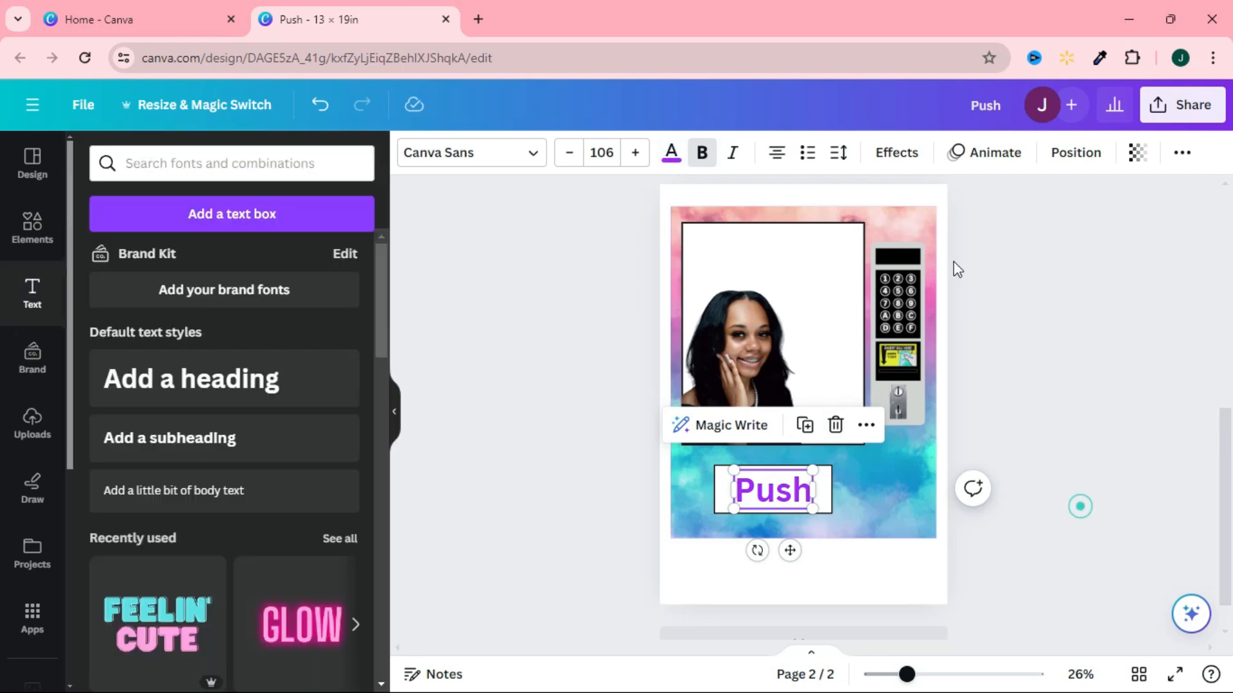
{"action": "left_click", "coordinate": [916, 267]}
{"action": "left_click", "coordinate": [1030, 379]}
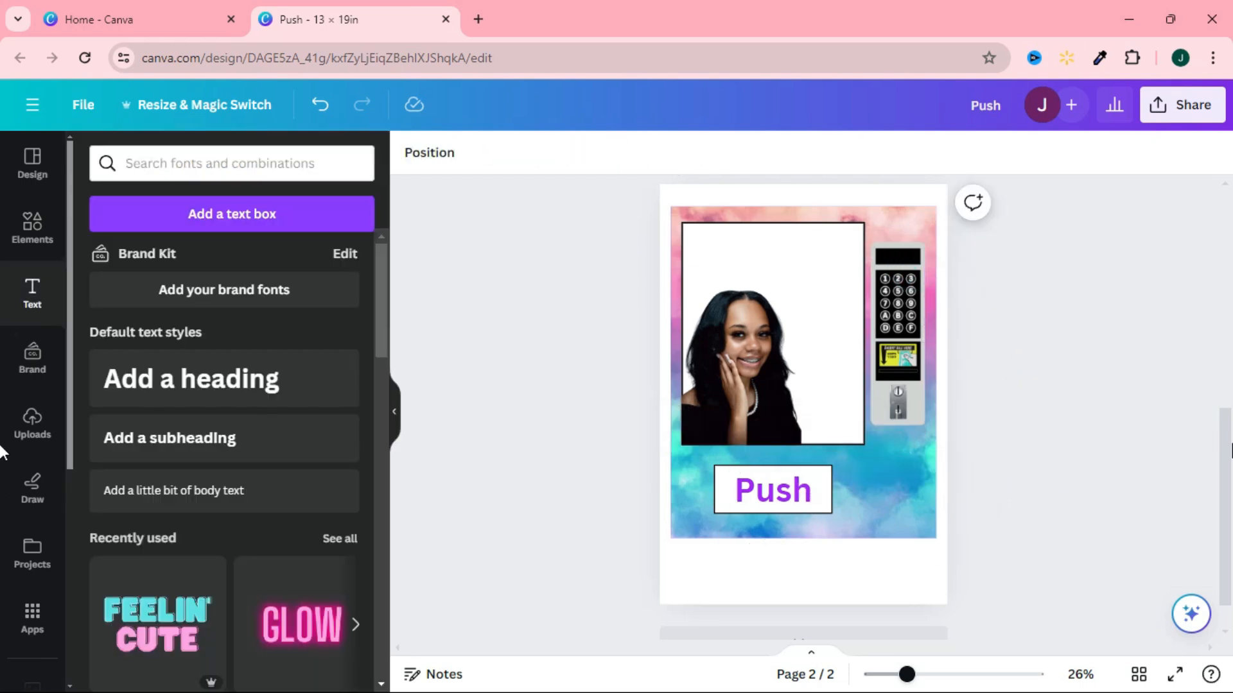
Duplicate page 1 and delete the portrait cutout from the copy, leaving only the cloud background.
{"action": "left_click_drag", "start_coordinate": [1229, 438], "coordinate": [1205, 226]}
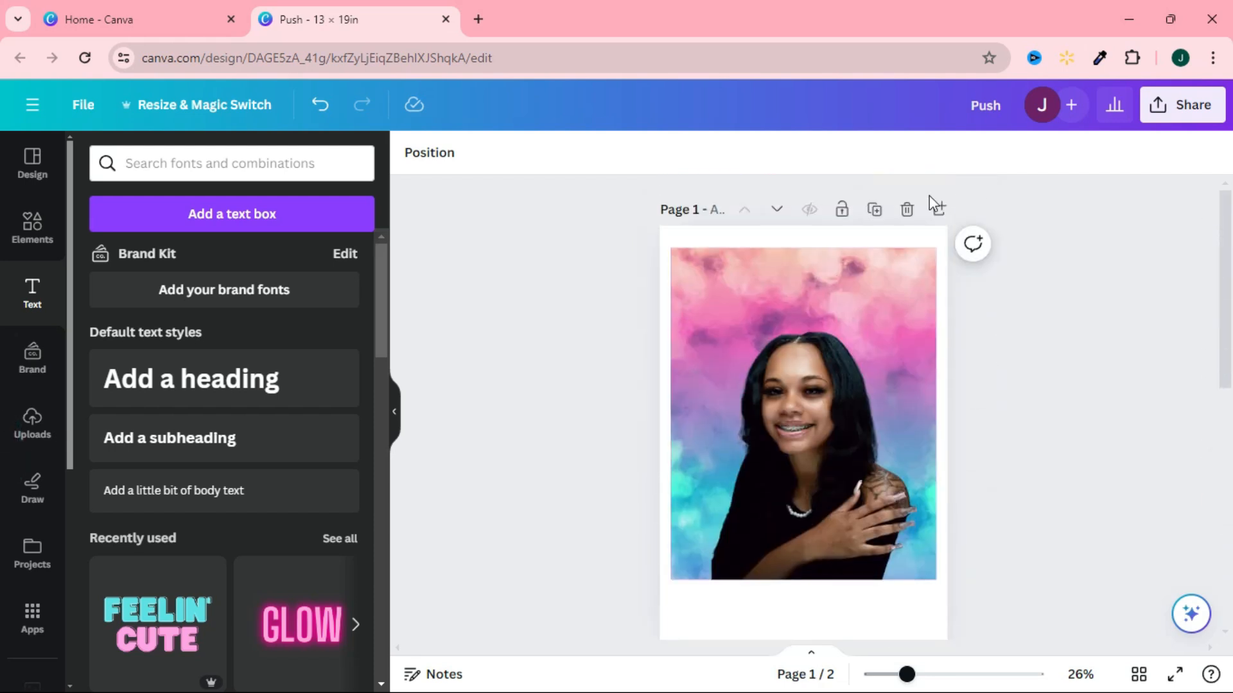
{"action": "left_click", "coordinate": [875, 209]}
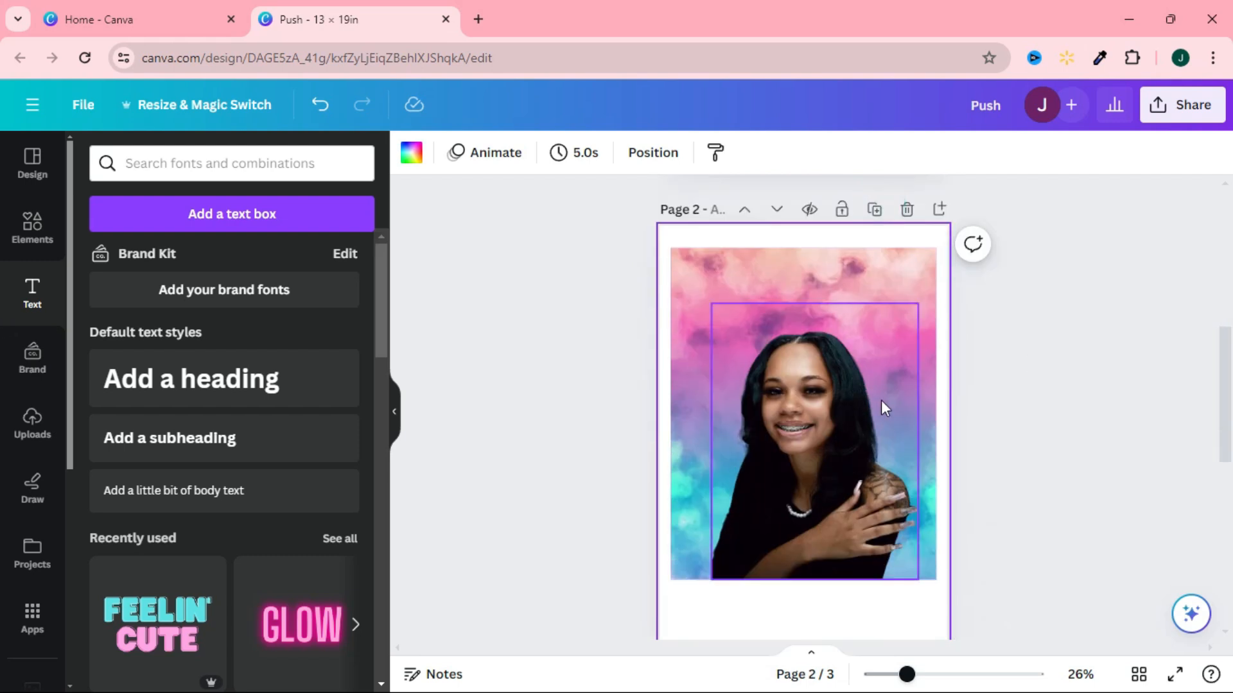
{"action": "left_click", "coordinate": [881, 400]}
{"action": "key", "text": "Delete"}
Crop the cloud background on the copied page from below into a wide panel about two fifths of its original height.
{"action": "left_click", "coordinate": [804, 566]}
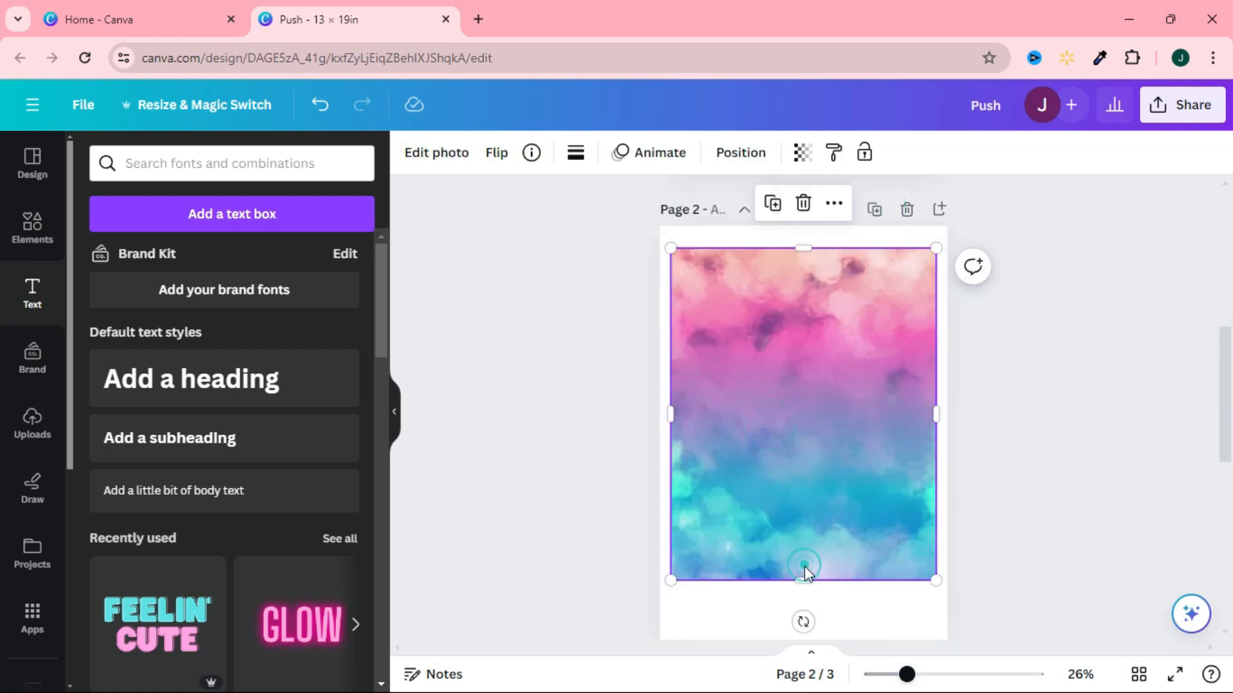
{"action": "left_click_drag", "start_coordinate": [804, 579], "coordinate": [784, 323]}
{"action": "left_click", "coordinate": [797, 397]}
{"action": "key", "text": "Delete"}
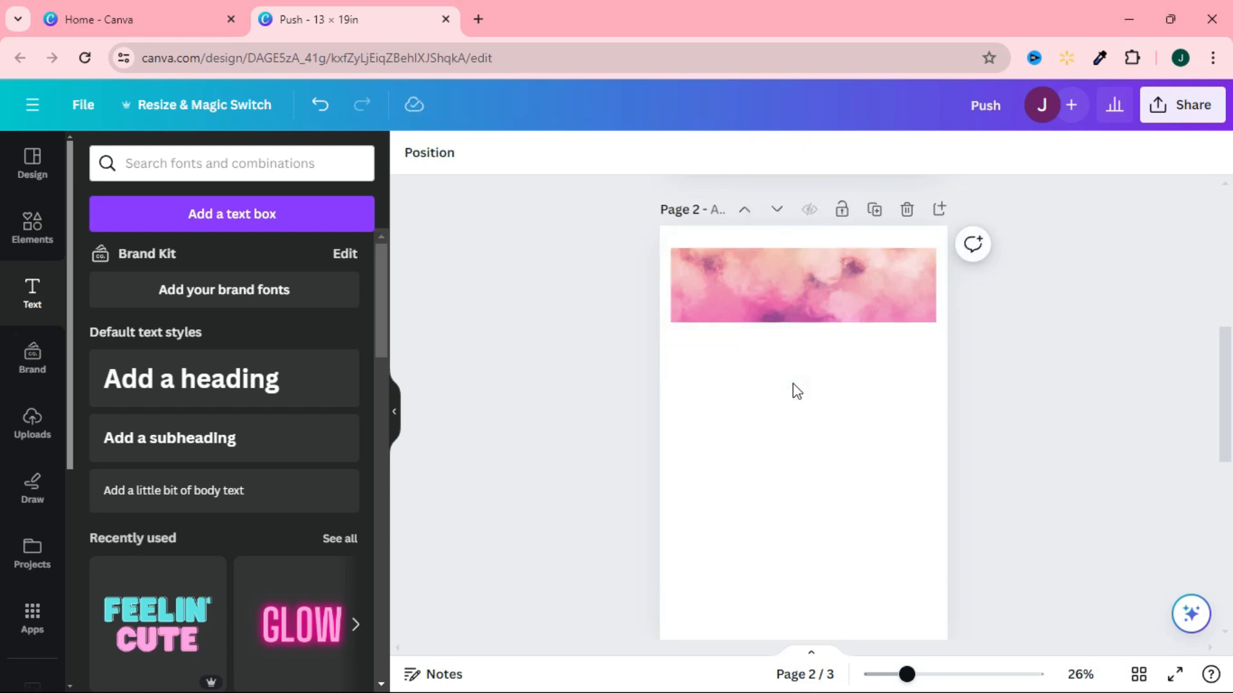
{"action": "left_click", "coordinate": [797, 330]}
{"action": "left_click", "coordinate": [796, 310]}
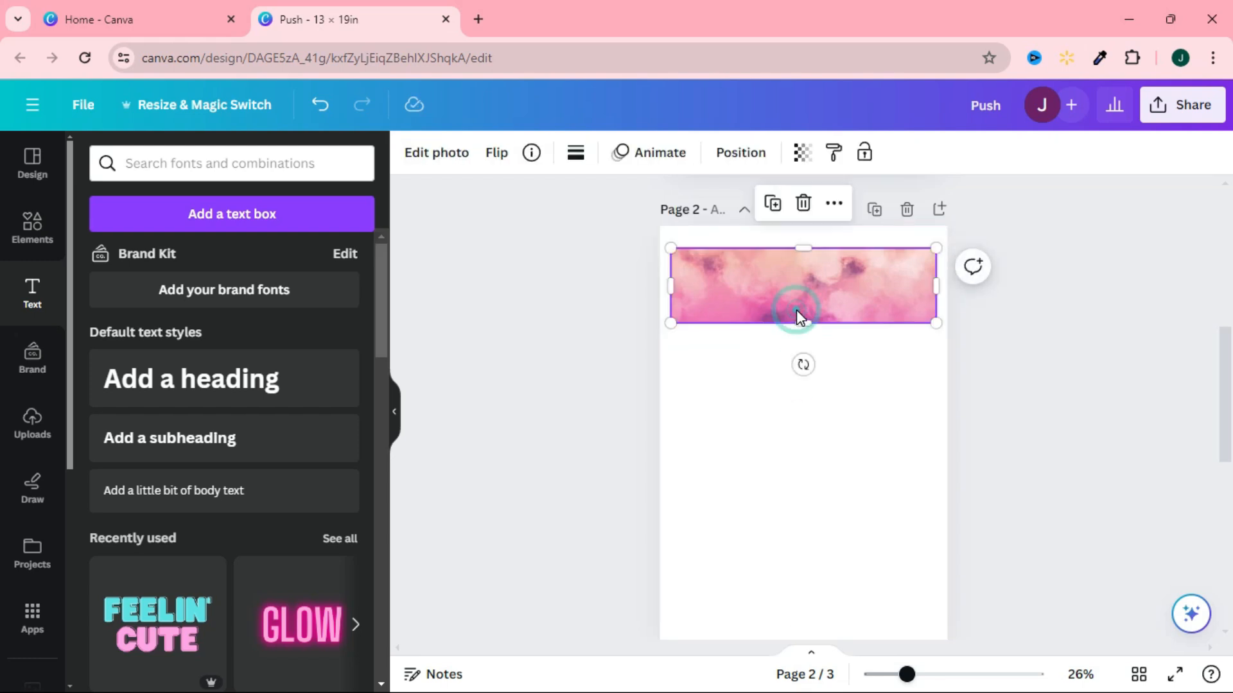
{"action": "left_click_drag", "start_coordinate": [802, 321], "coordinate": [806, 380]}
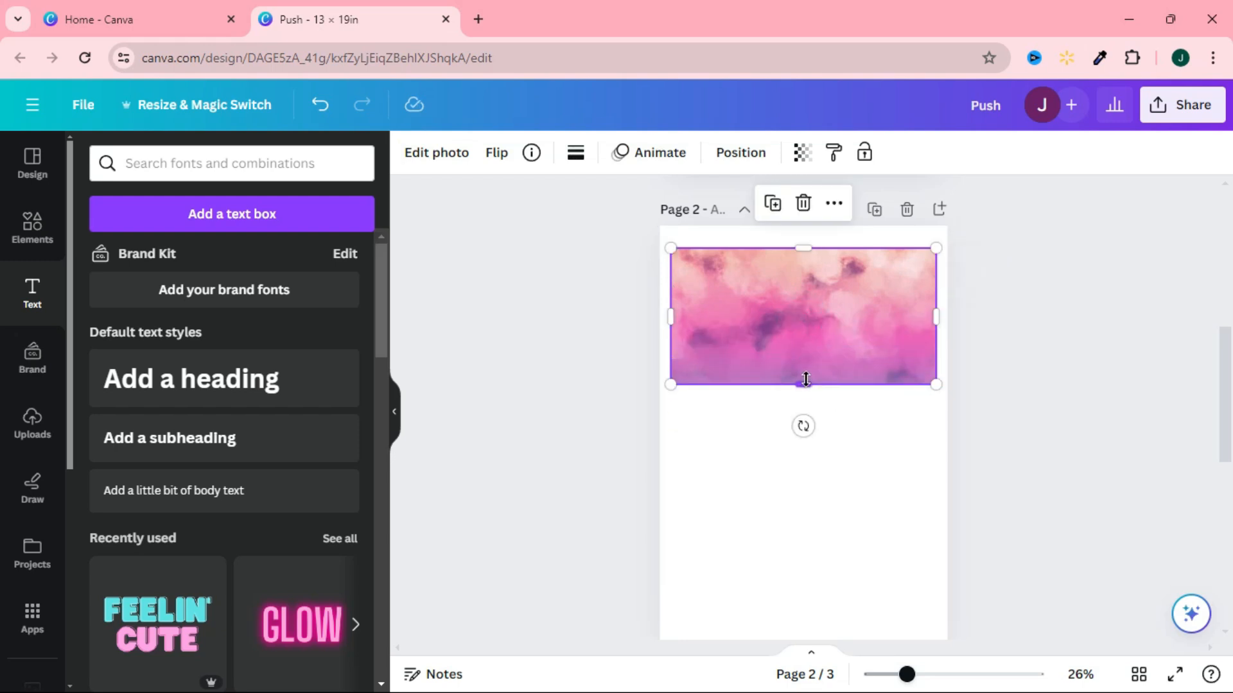
Shift the image within its crop to show the pink-to-blue middle of the clouds, and move the panel slightly down the page.
{"action": "double_click", "coordinate": [811, 352]}
{"action": "left_click_drag", "start_coordinate": [812, 336], "coordinate": [726, 370]}
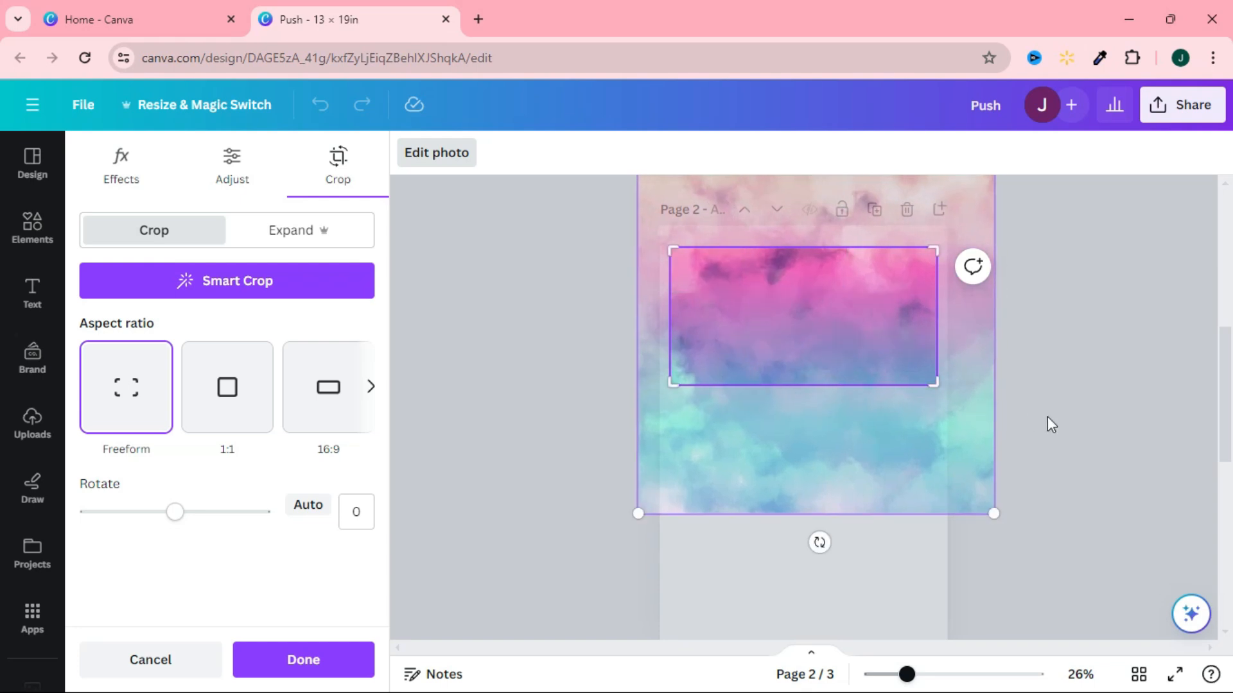
{"action": "left_click", "coordinate": [1049, 421]}
{"action": "left_click_drag", "start_coordinate": [842, 364], "coordinate": [841, 385]}
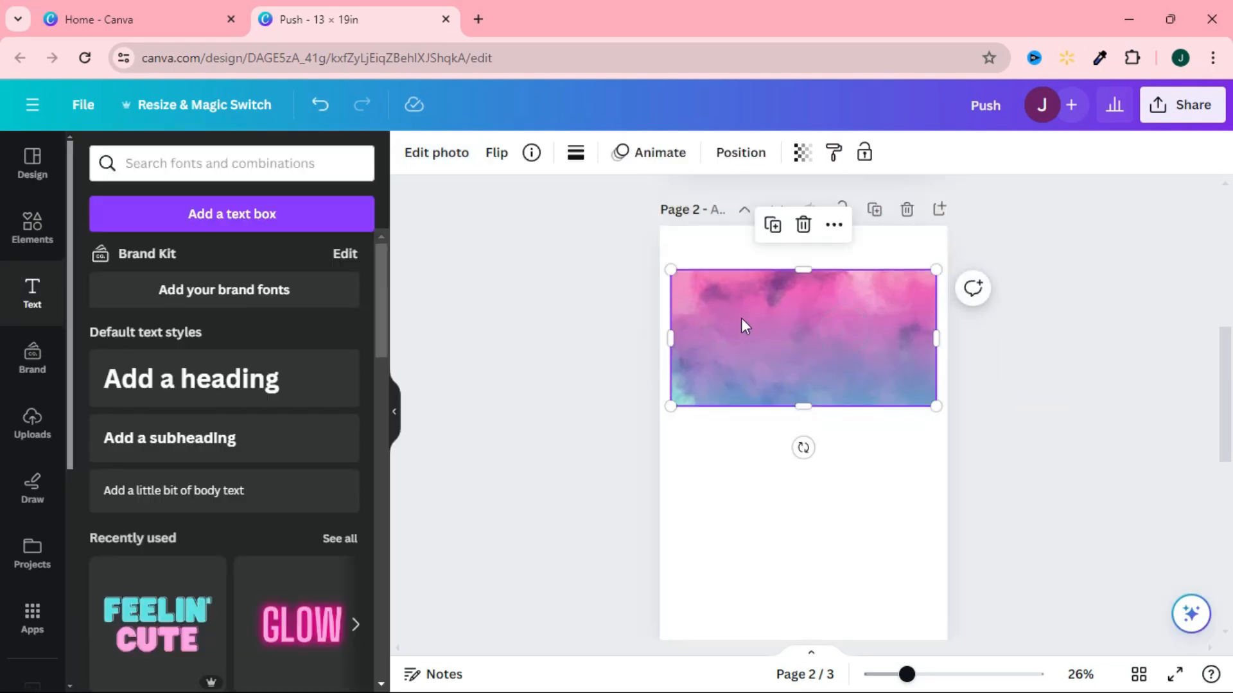
{"action": "left_click", "coordinate": [1085, 390]}
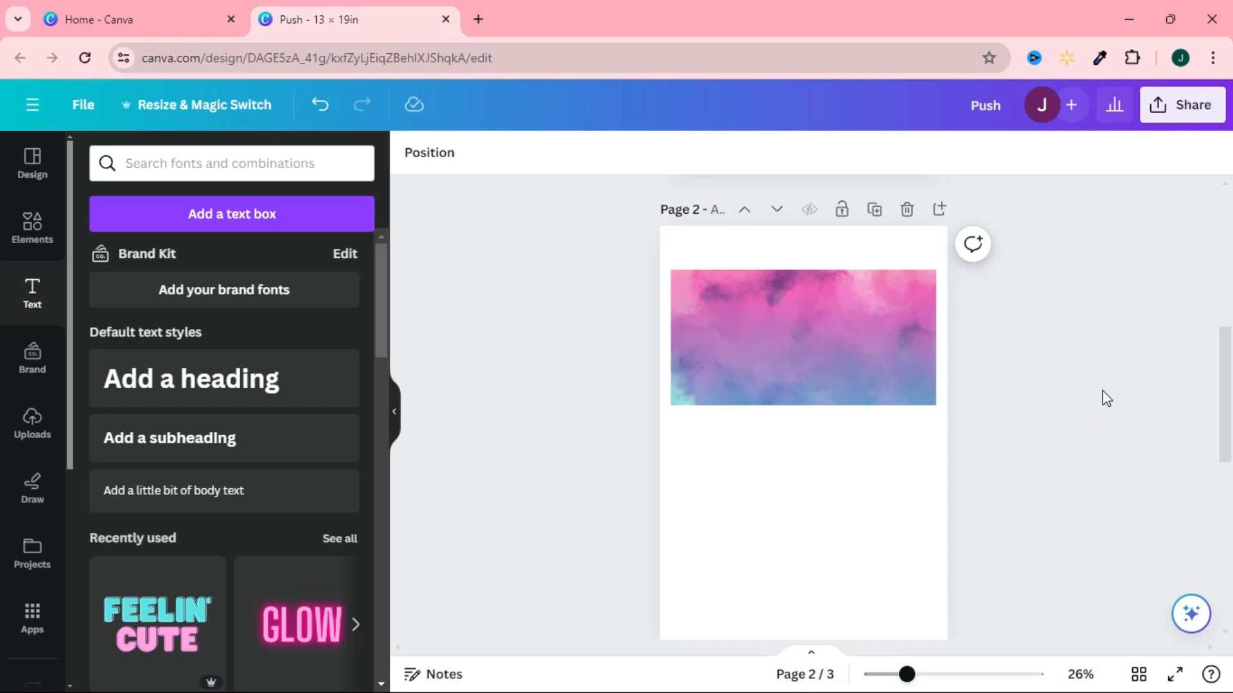
{"action": "left_click_drag", "start_coordinate": [1227, 399], "coordinate": [1232, 543]}
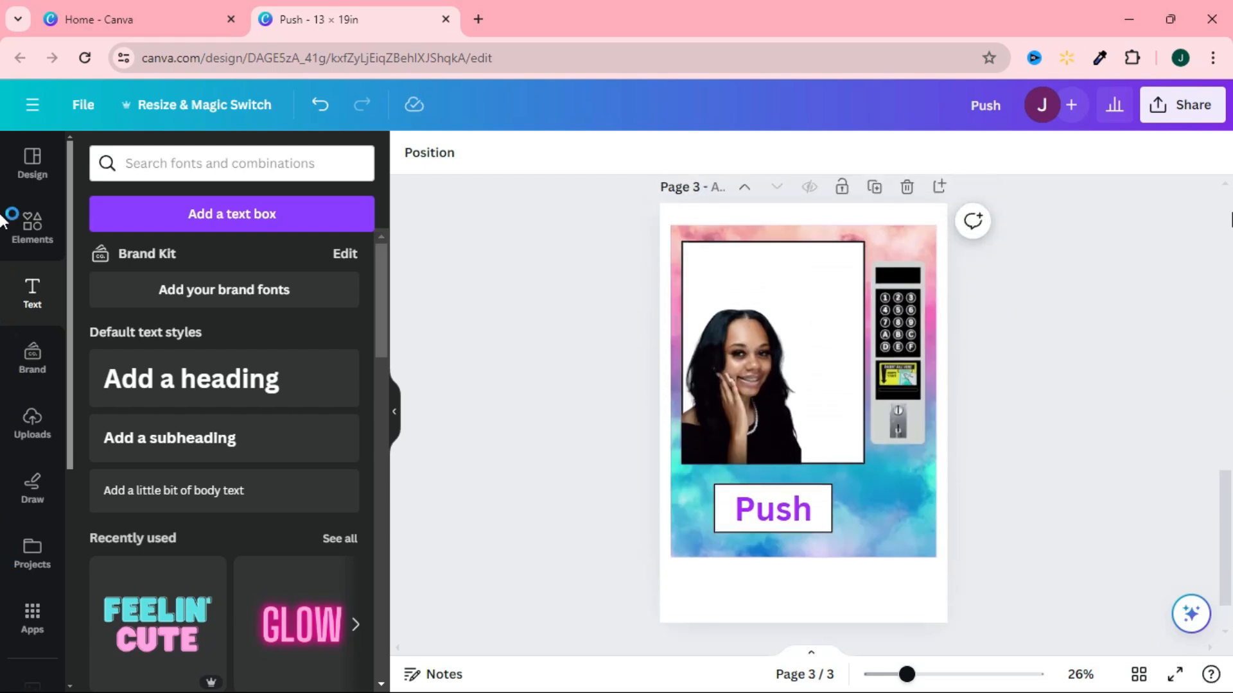
{"action": "left_click", "coordinate": [1164, 120]}
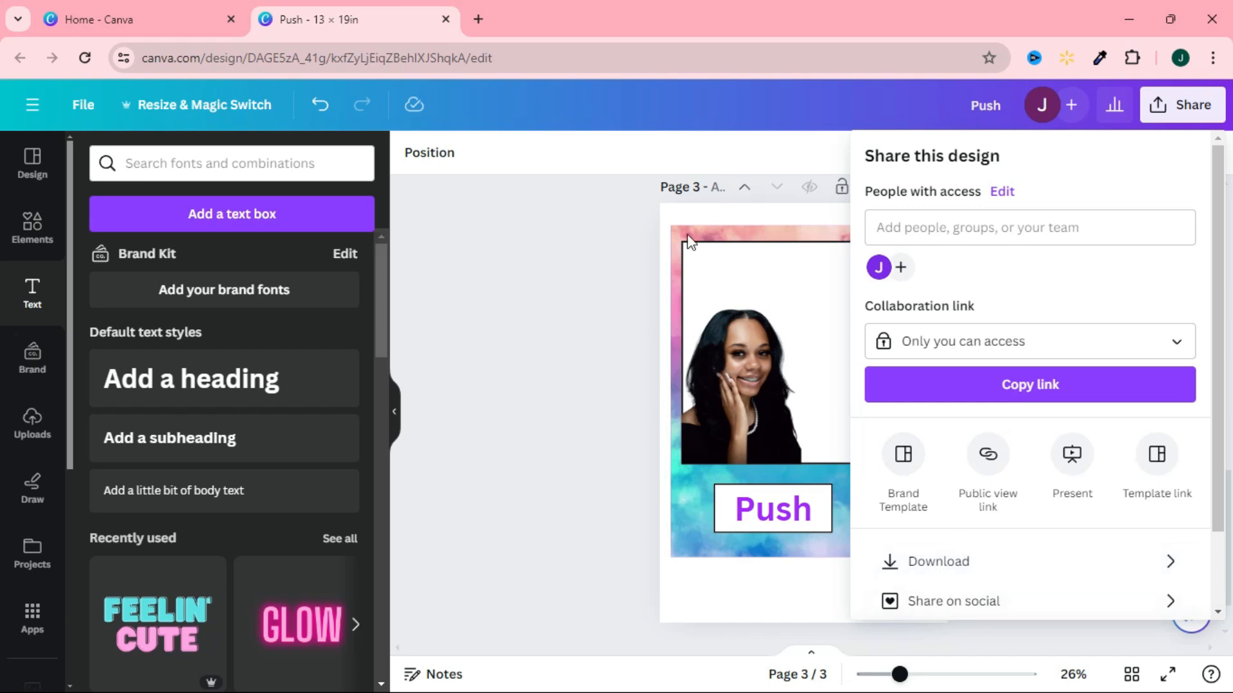
{"action": "left_click", "coordinate": [462, 409]}
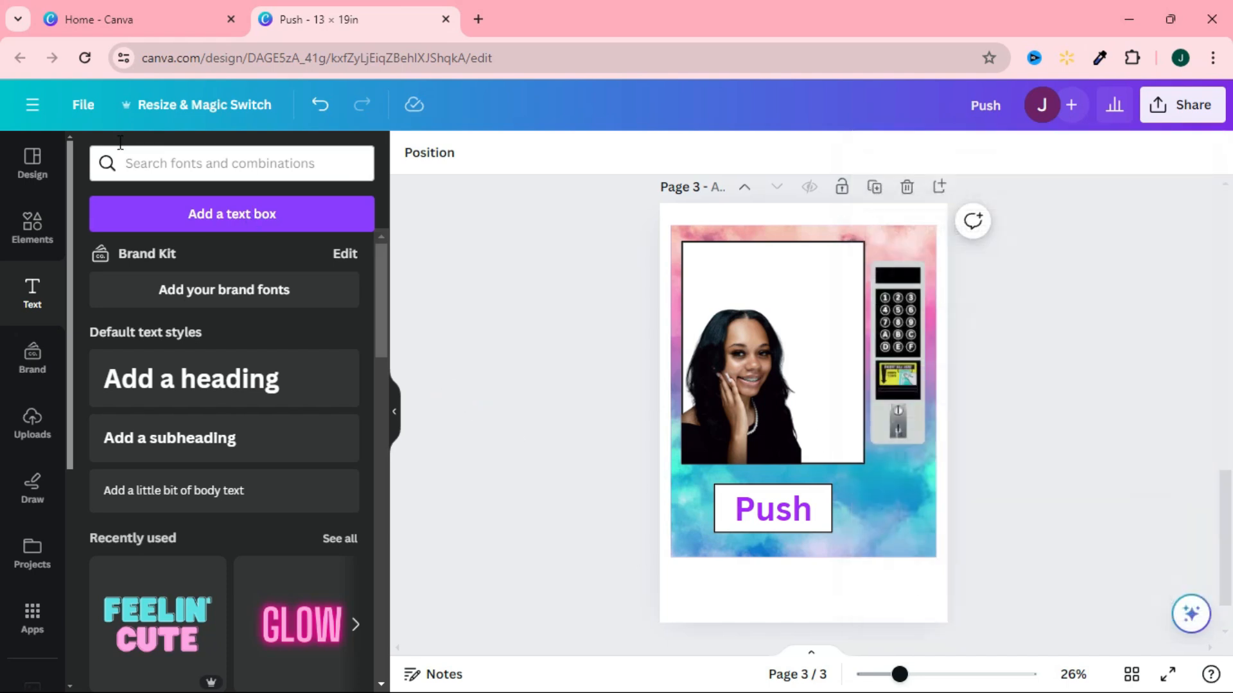
{"action": "left_click", "coordinate": [83, 106]}
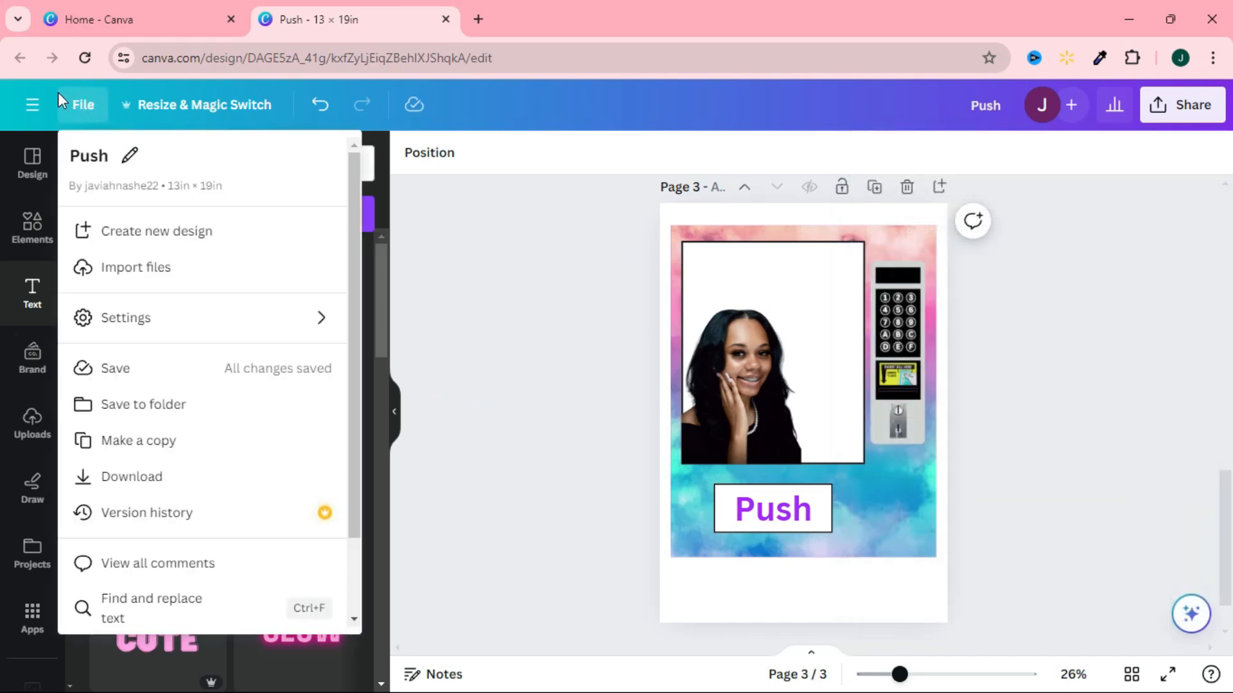
{"action": "left_click", "coordinate": [61, 102]}
Return to the home page and create a new custom-size design 24 in wide and 36 in high.
{"action": "left_click", "coordinate": [32, 104]}
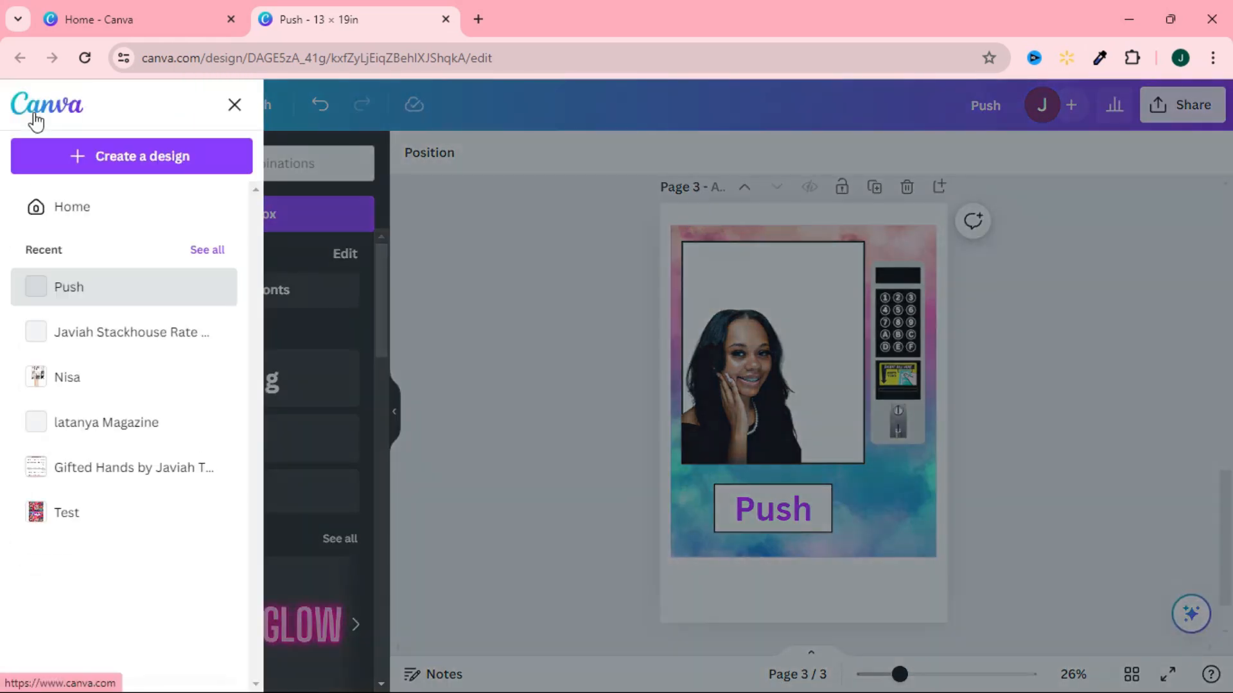
{"action": "left_click", "coordinate": [104, 213]}
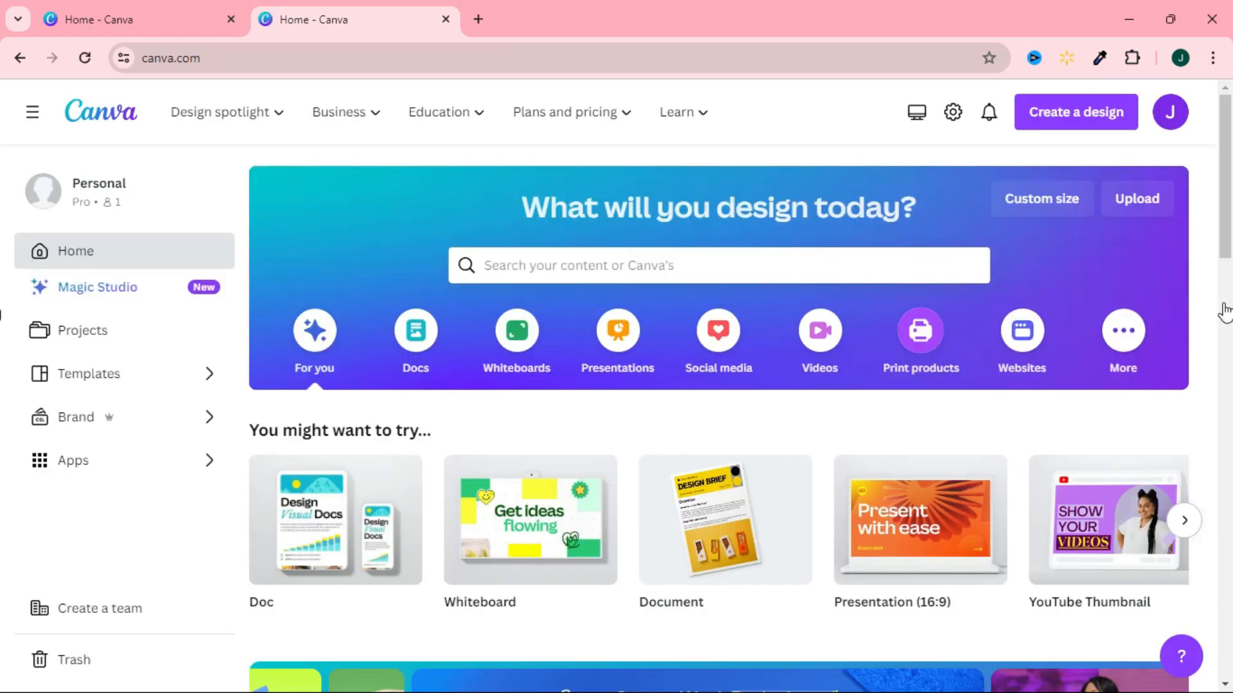
{"action": "left_click", "coordinate": [1074, 201]}
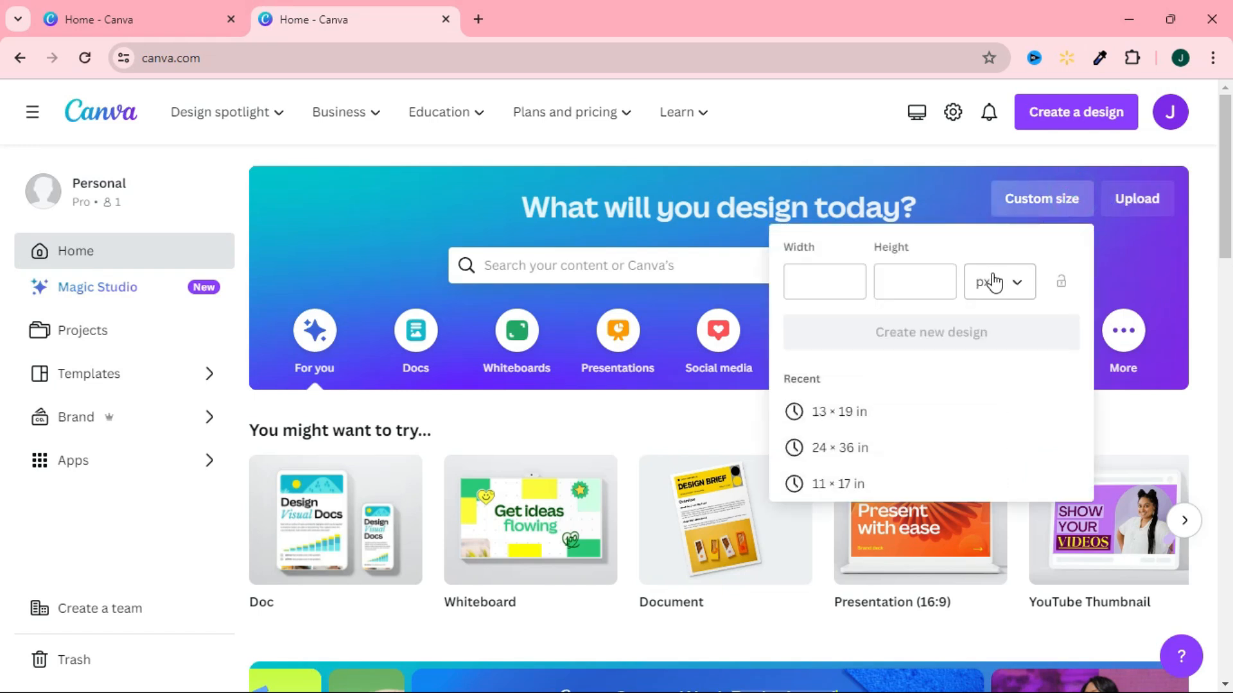
{"action": "left_click", "coordinate": [1015, 282]}
{"action": "left_click", "coordinate": [1002, 365]}
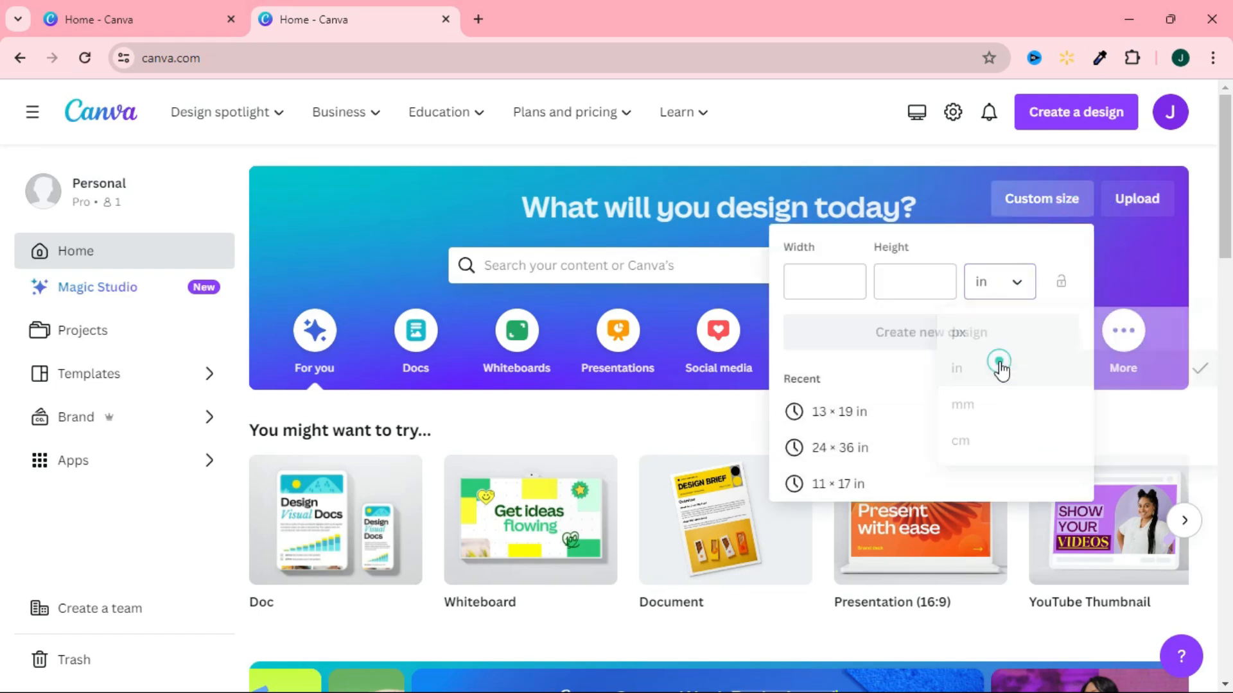
{"action": "left_click", "coordinate": [831, 281]}
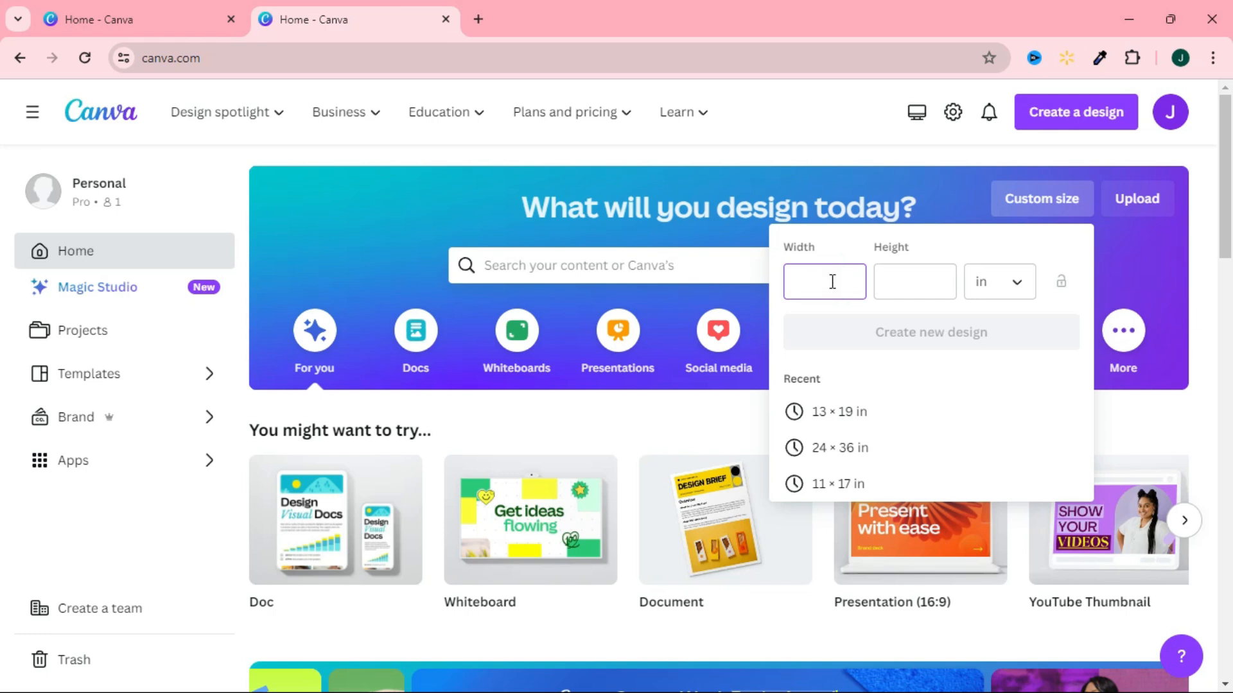
{"action": "type", "text": "24"}
{"action": "left_click", "coordinate": [911, 283]}
{"action": "type", "text": "36"}
{"action": "key", "text": "Return"}
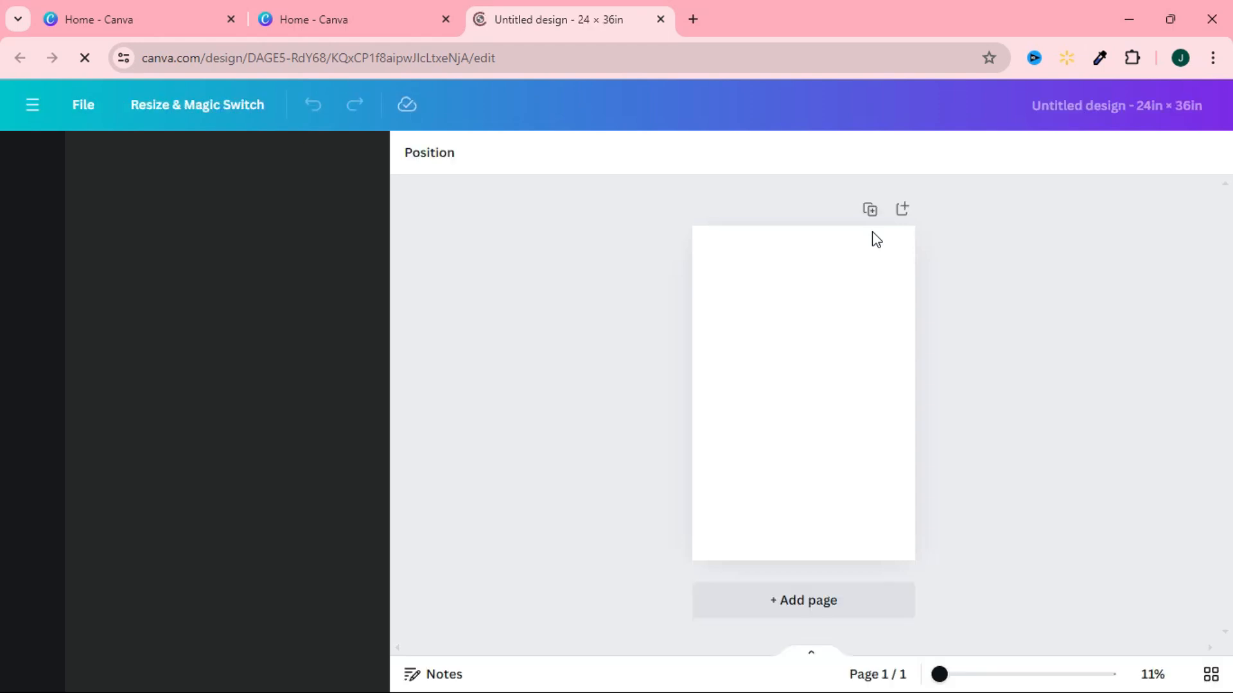
Reopen the Push design, copy all elements of the front panel on page 3, and paste them into the 24 × 36 in design.
{"action": "left_click", "coordinate": [313, 19]}
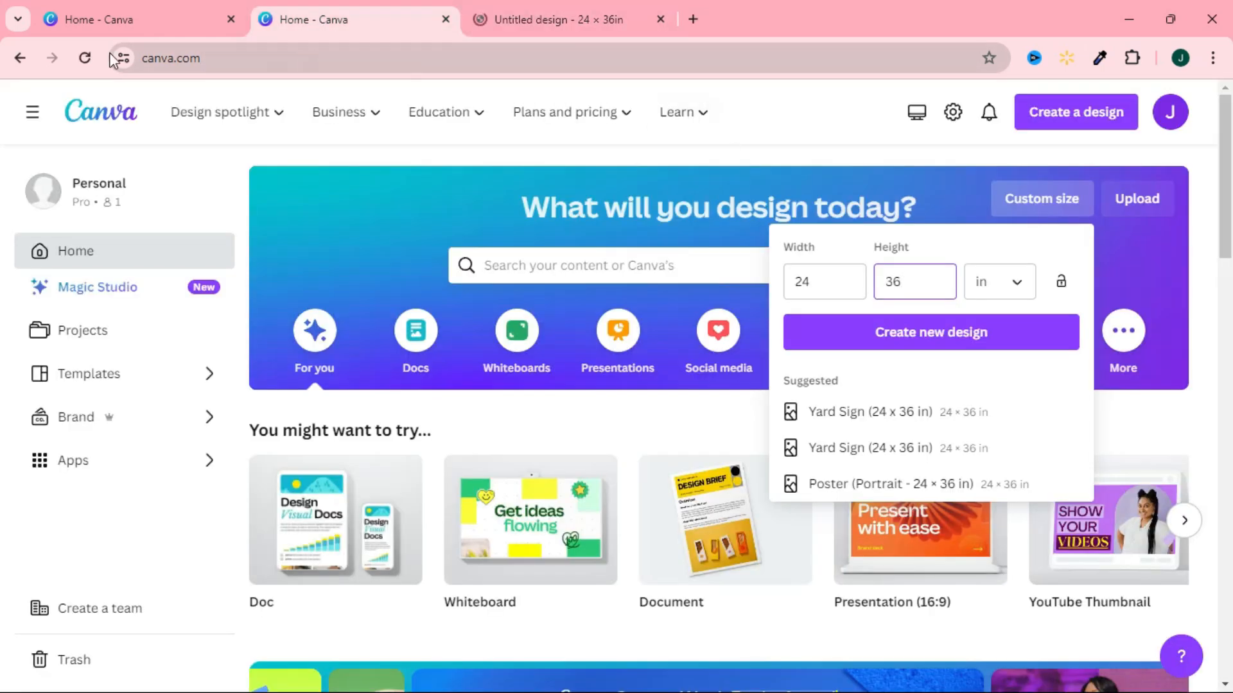
{"action": "left_click", "coordinate": [18, 58]}
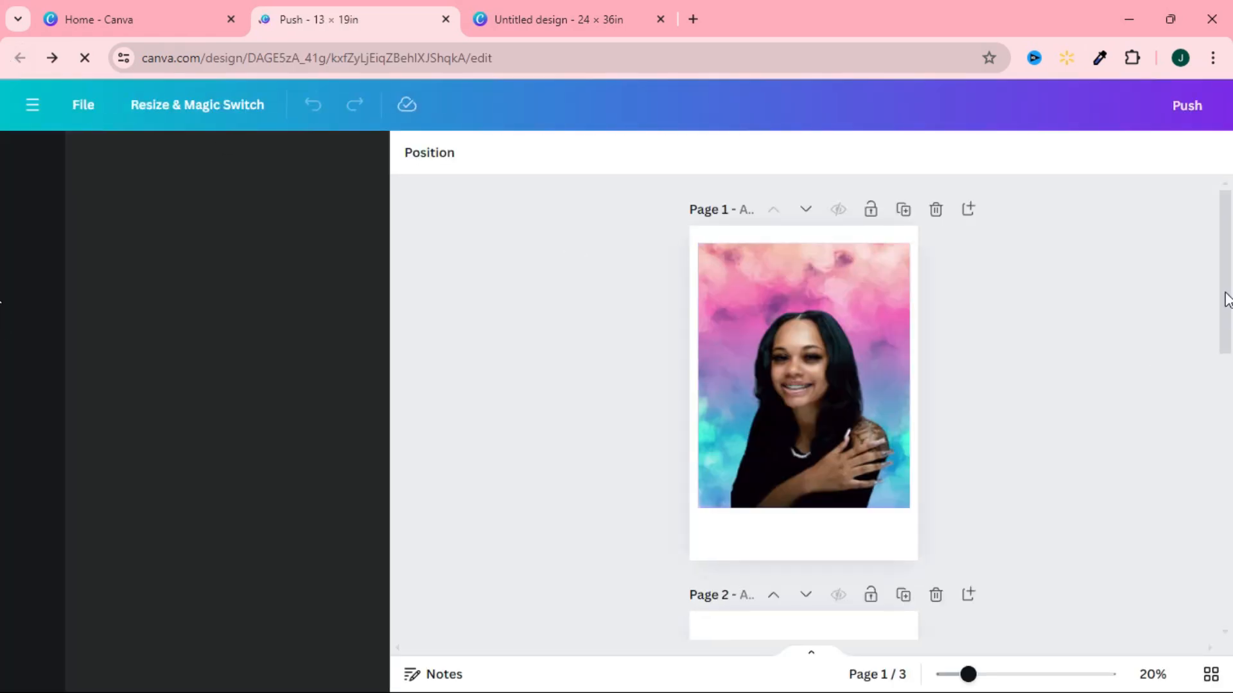
{"action": "left_click_drag", "start_coordinate": [1227, 260], "coordinate": [1226, 527]}
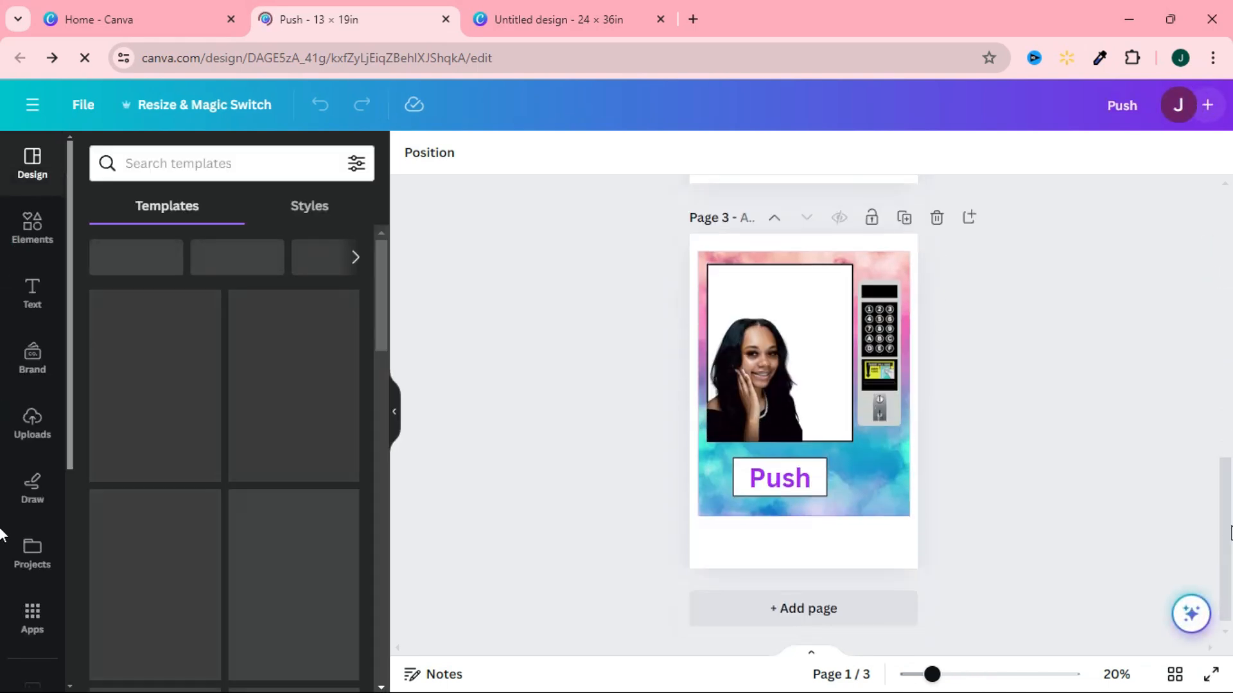
{"action": "left_click_drag", "start_coordinate": [684, 236], "coordinate": [918, 545]}
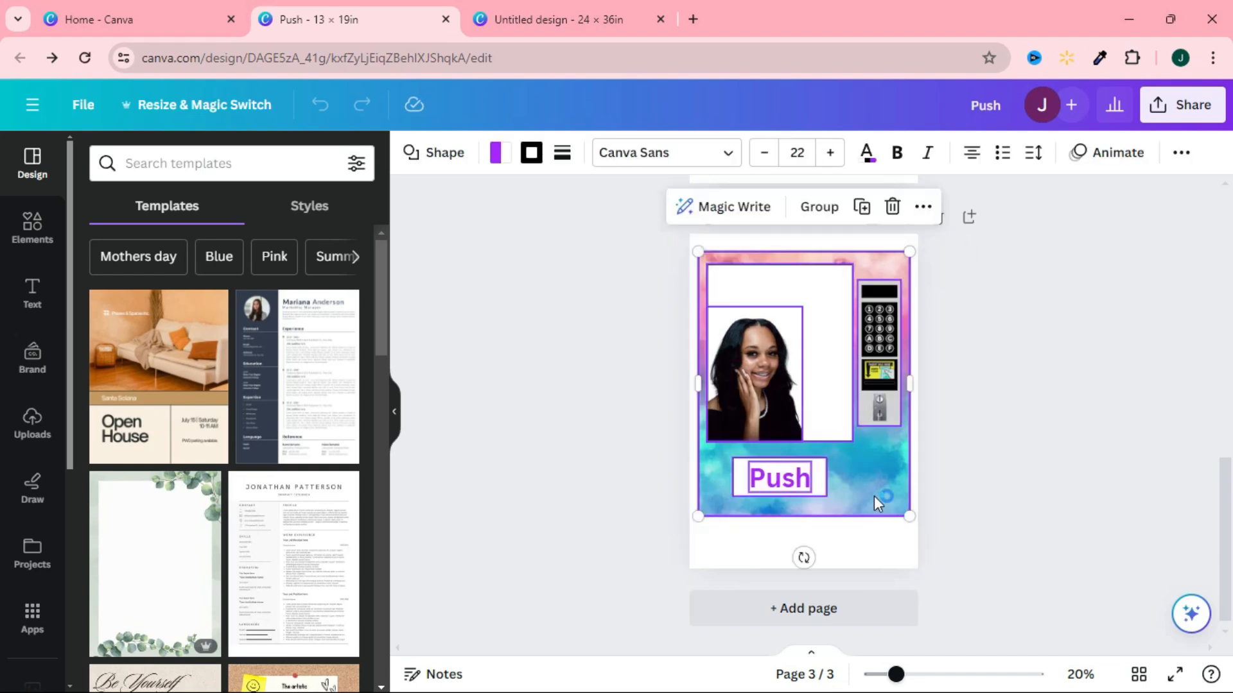
{"action": "right_click", "coordinate": [880, 500]}
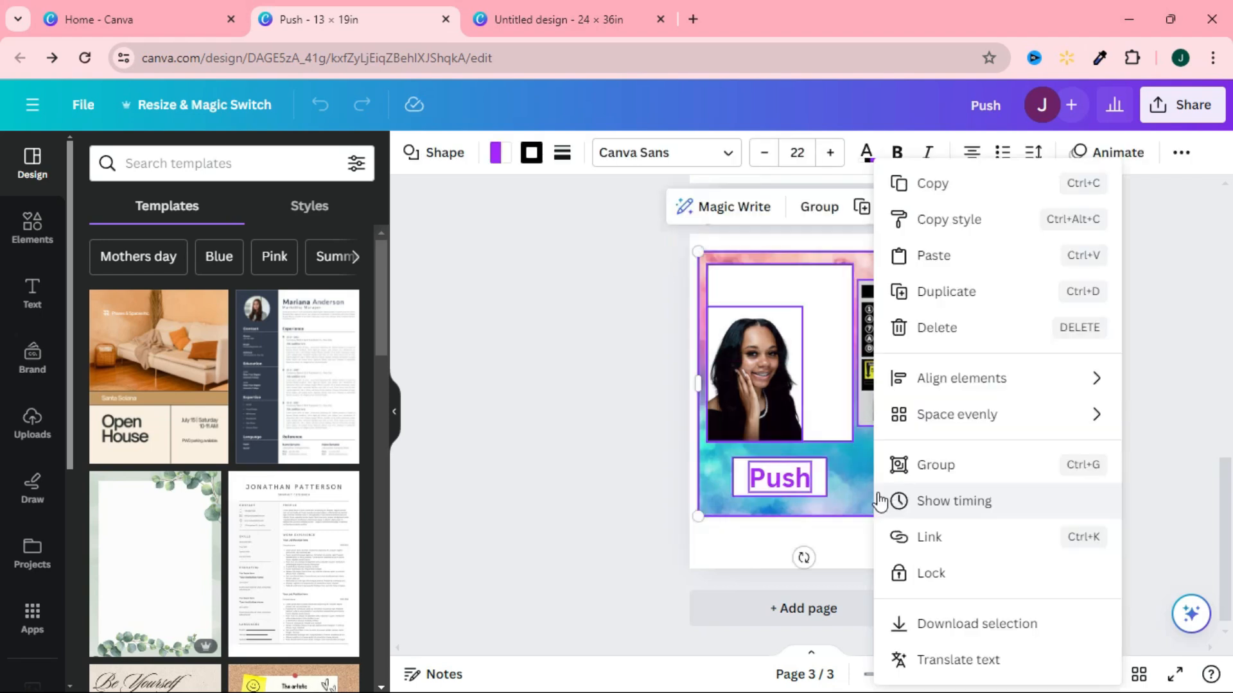
{"action": "left_click", "coordinate": [920, 186]}
{"action": "left_click", "coordinate": [610, 25]}
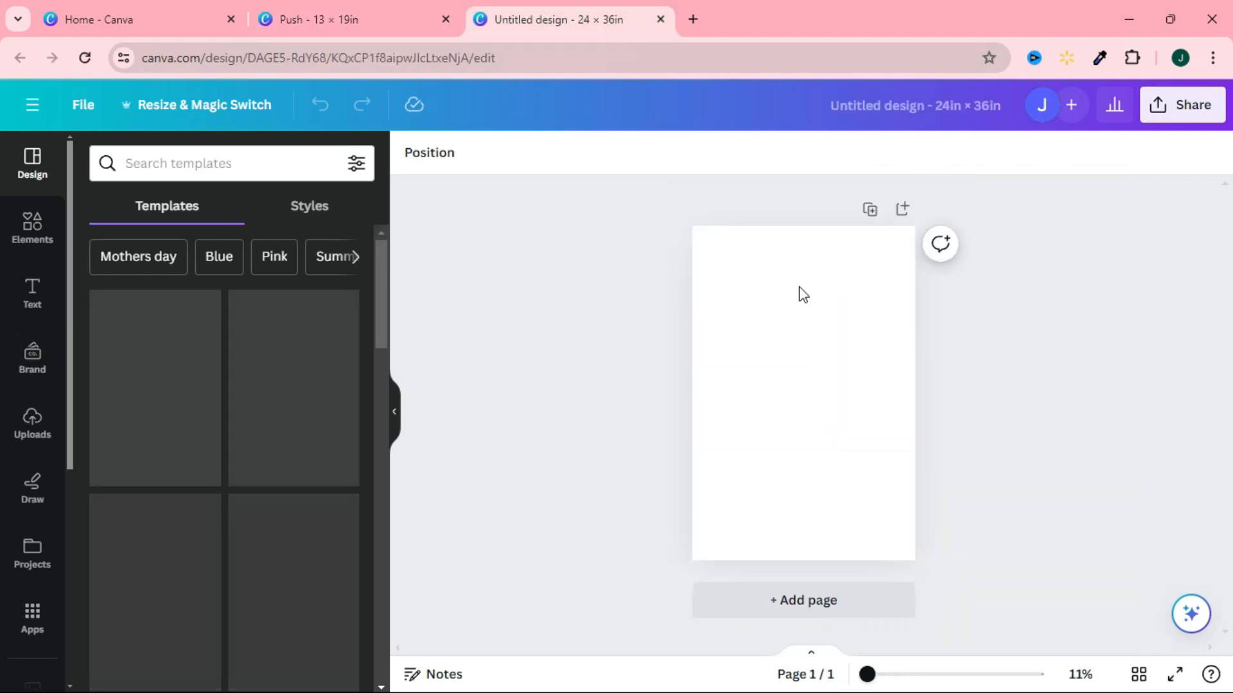
{"action": "key", "text": "ctrl+v"}
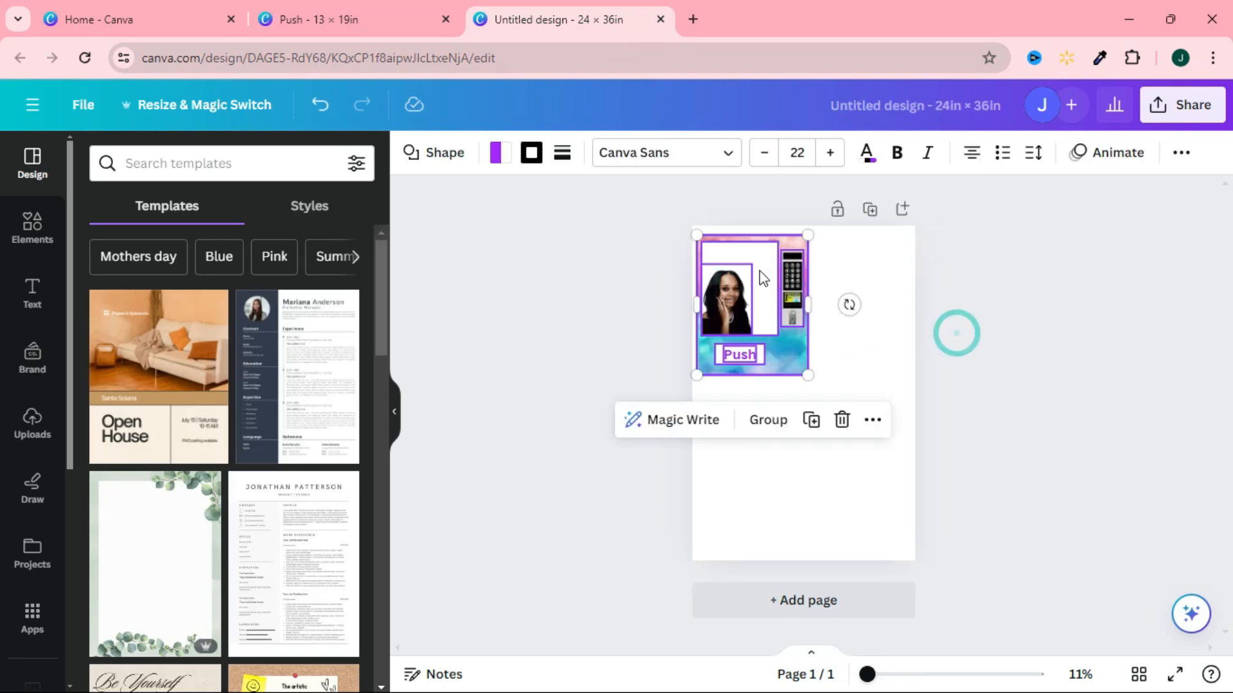
{"action": "left_click", "coordinate": [868, 371]}
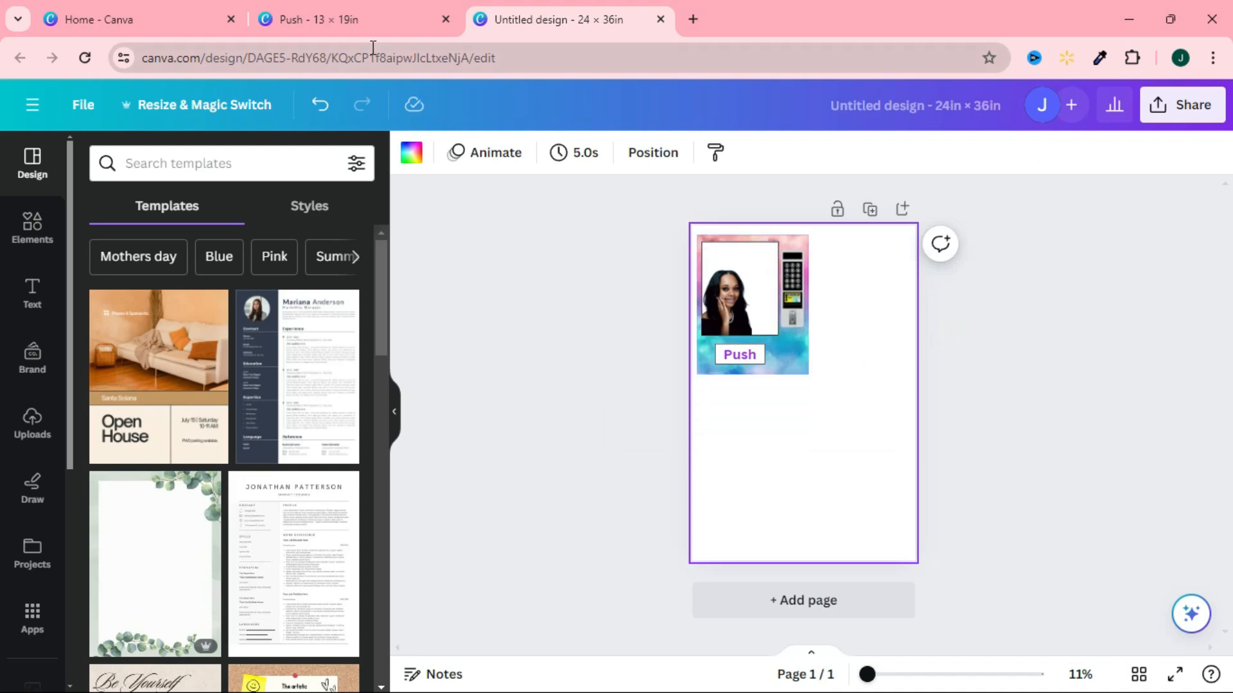
Copy the portrait and cloud background from page 1 of the Push design into the 24 × 36 in design, placing them at the page's lower left.
{"action": "left_click", "coordinate": [351, 19]}
{"action": "left_click", "coordinate": [1090, 382]}
{"action": "left_click_drag", "start_coordinate": [1223, 512], "coordinate": [1195, 235]}
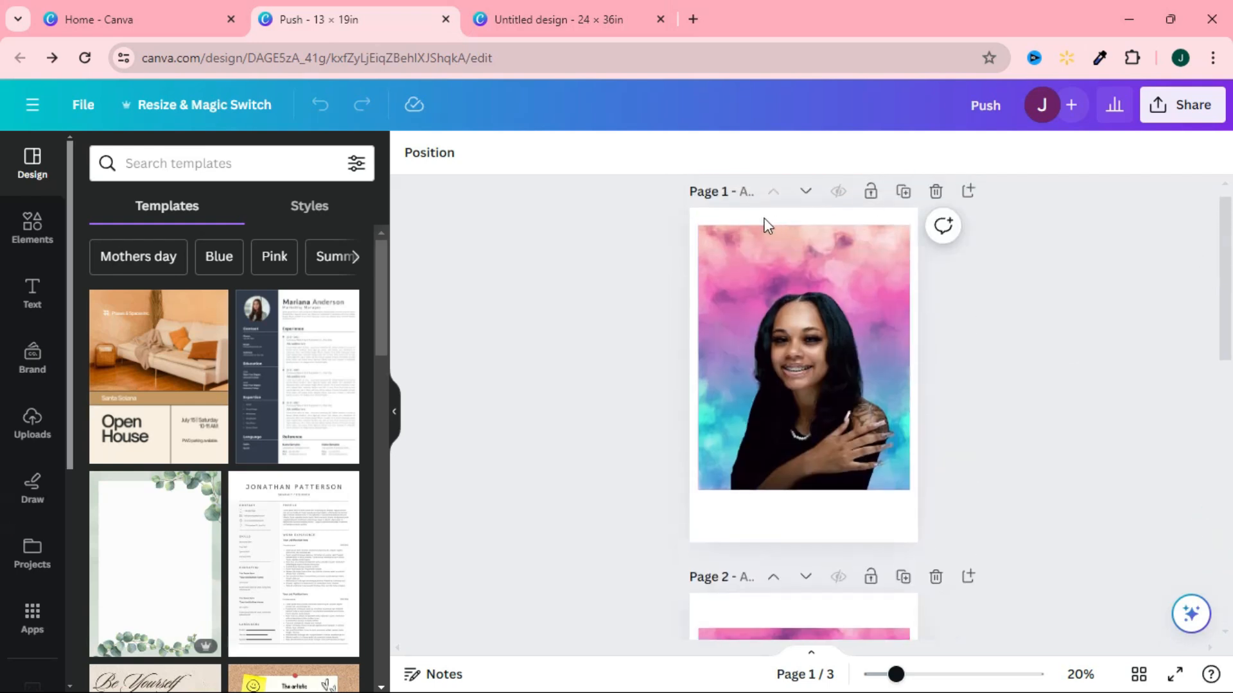
{"action": "left_click_drag", "start_coordinate": [702, 218], "coordinate": [919, 514]}
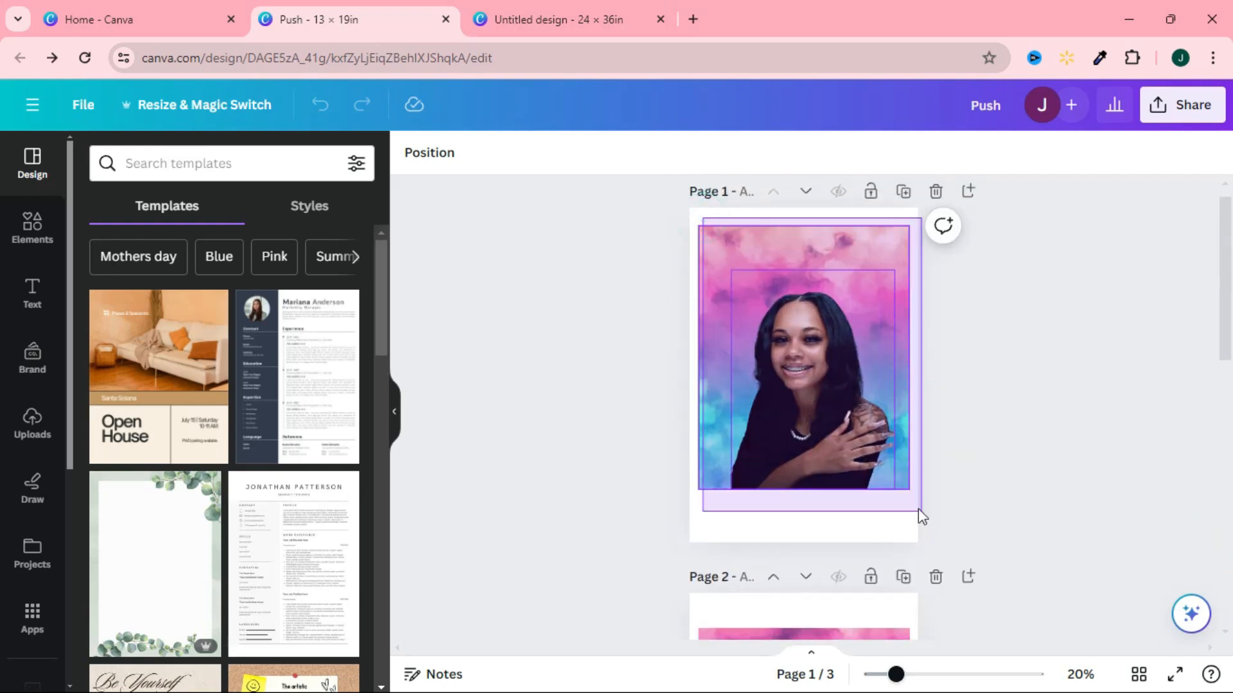
{"action": "right_click", "coordinate": [884, 477]}
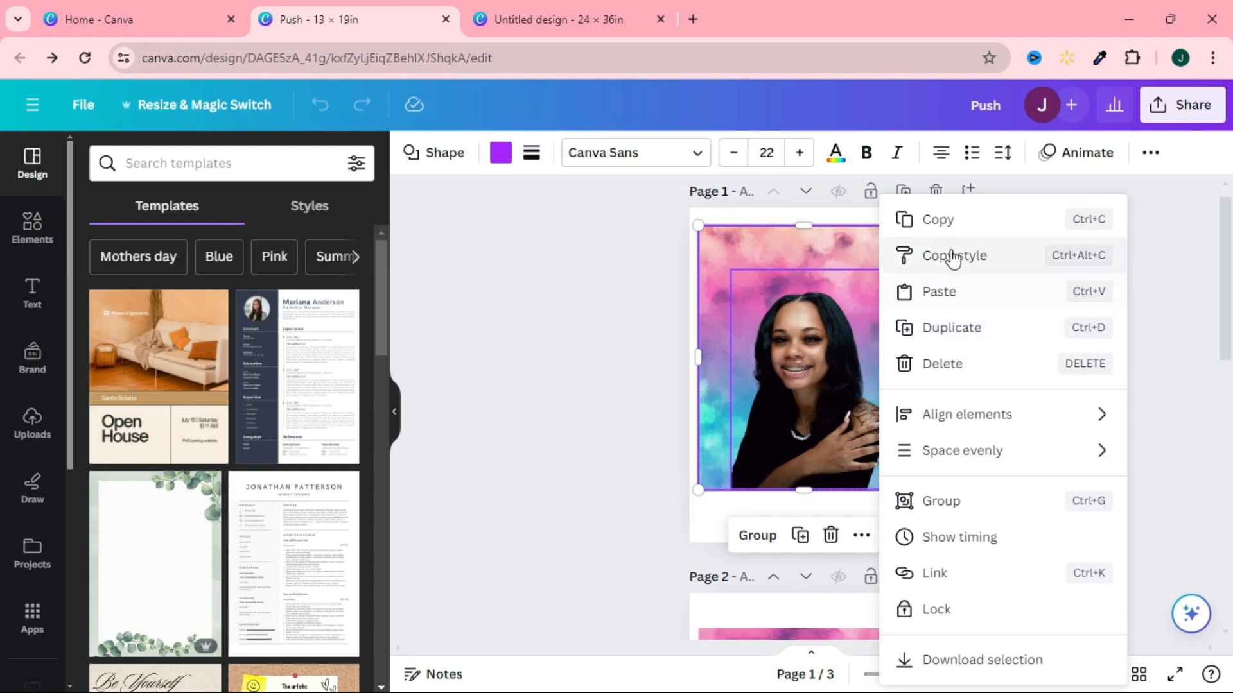
{"action": "left_click", "coordinate": [942, 220]}
{"action": "left_click", "coordinate": [573, 20]}
{"action": "key", "text": "ctrl+v"}
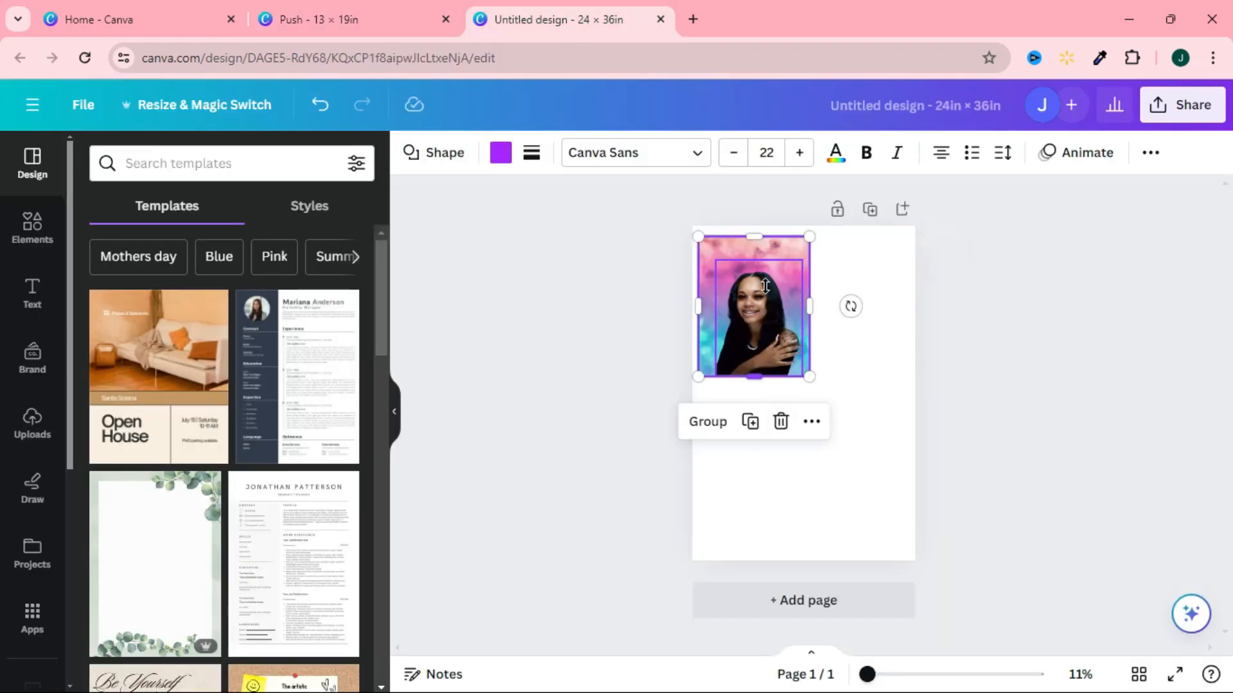
{"action": "left_click_drag", "start_coordinate": [792, 334], "coordinate": [764, 453]}
Select all elements of the pasted front panel and move them together flush into the page's upper-left corner.
{"action": "left_click_drag", "start_coordinate": [684, 215], "coordinate": [829, 374]}
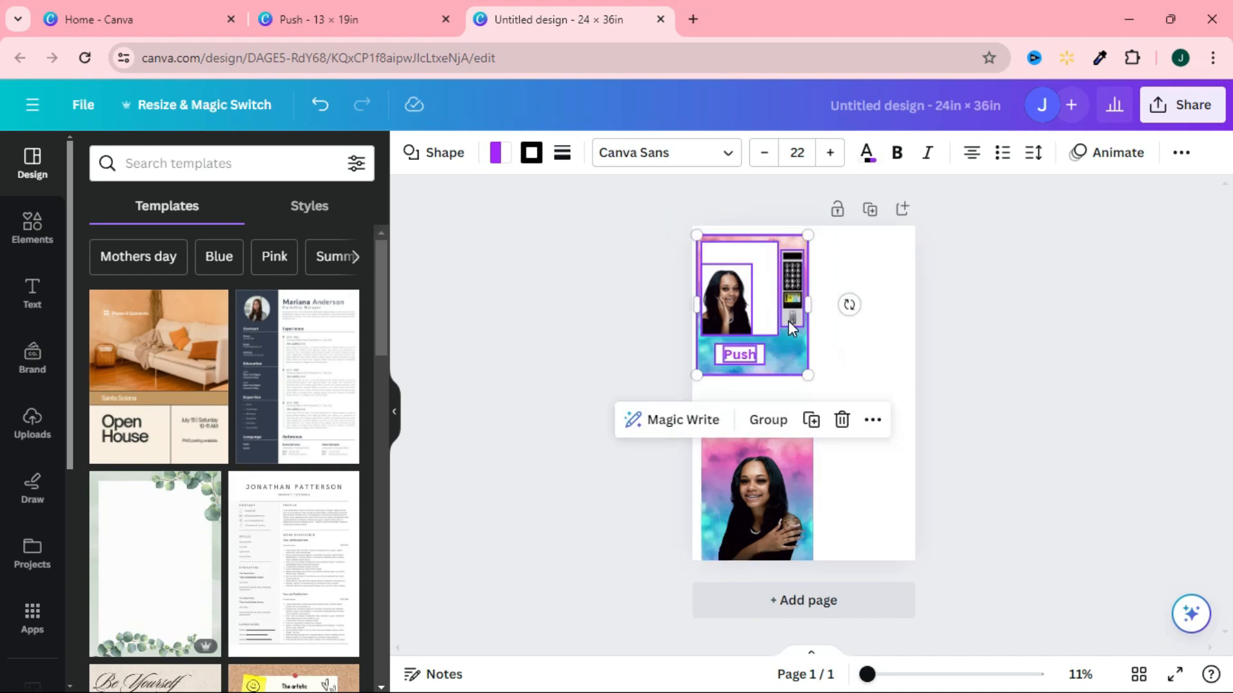
{"action": "left_click_drag", "start_coordinate": [788, 316], "coordinate": [788, 323]}
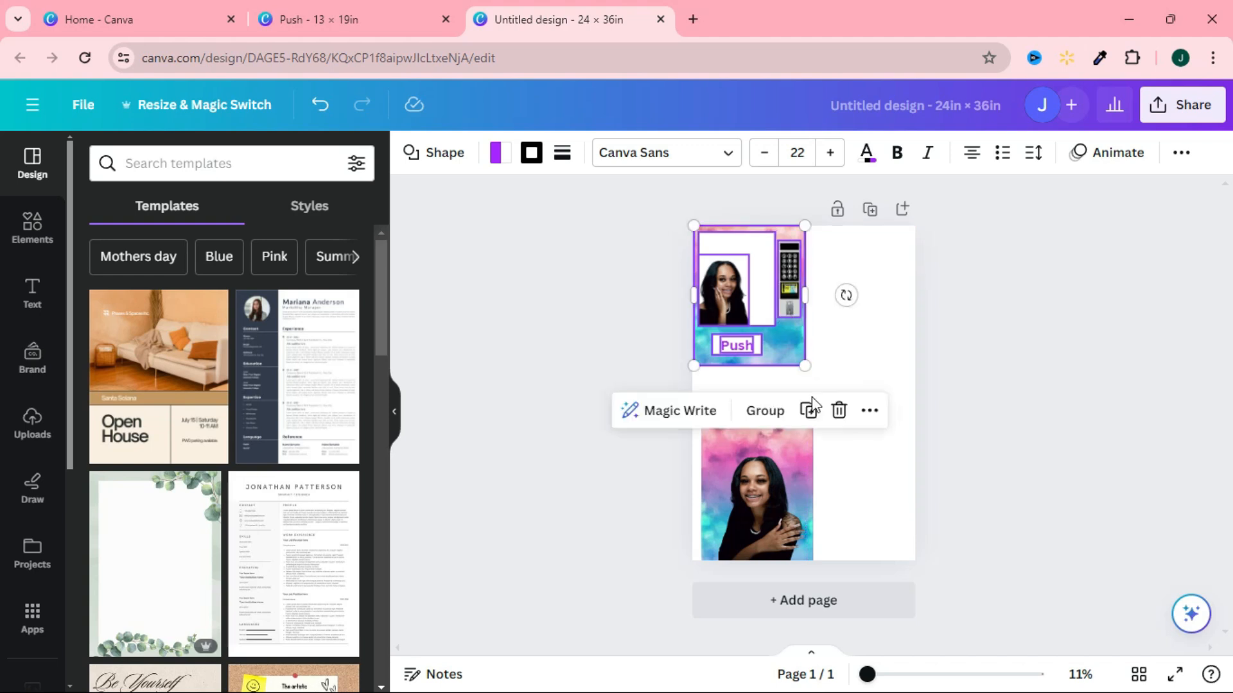
{"action": "left_click", "coordinate": [879, 317]}
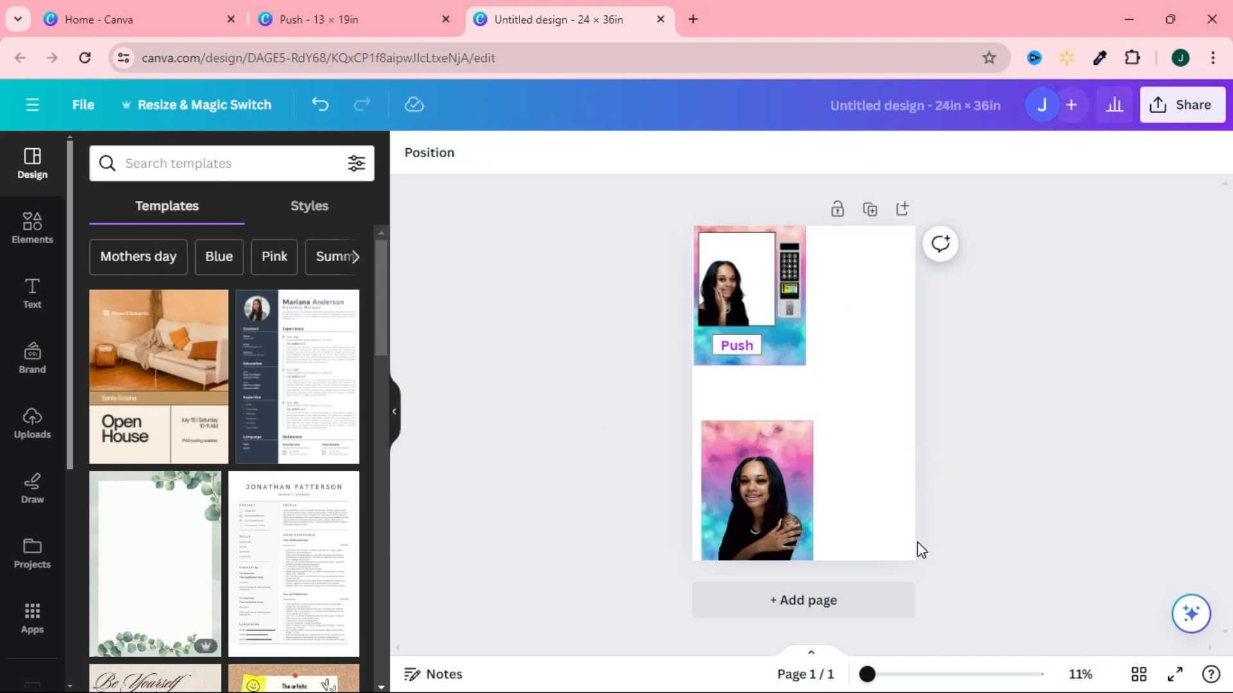